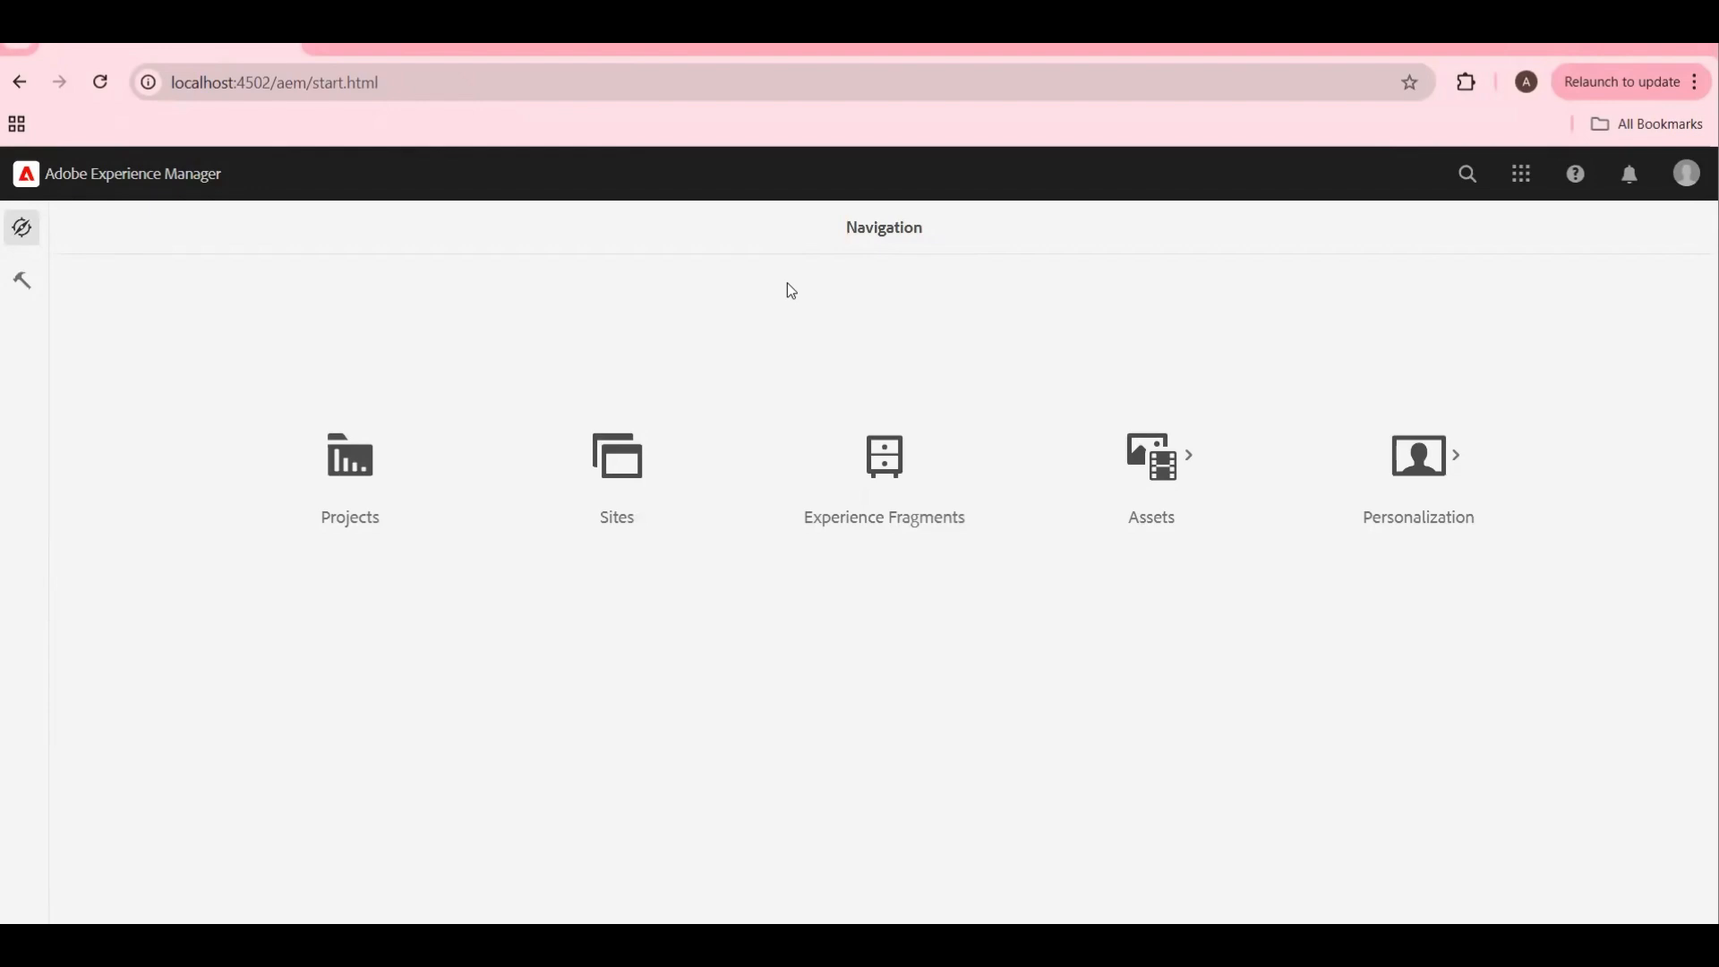
Step: Open the Configuration Browser from the general tools and dismiss the product navigation tour
{"action": "left_click", "coordinate": [24, 283]}
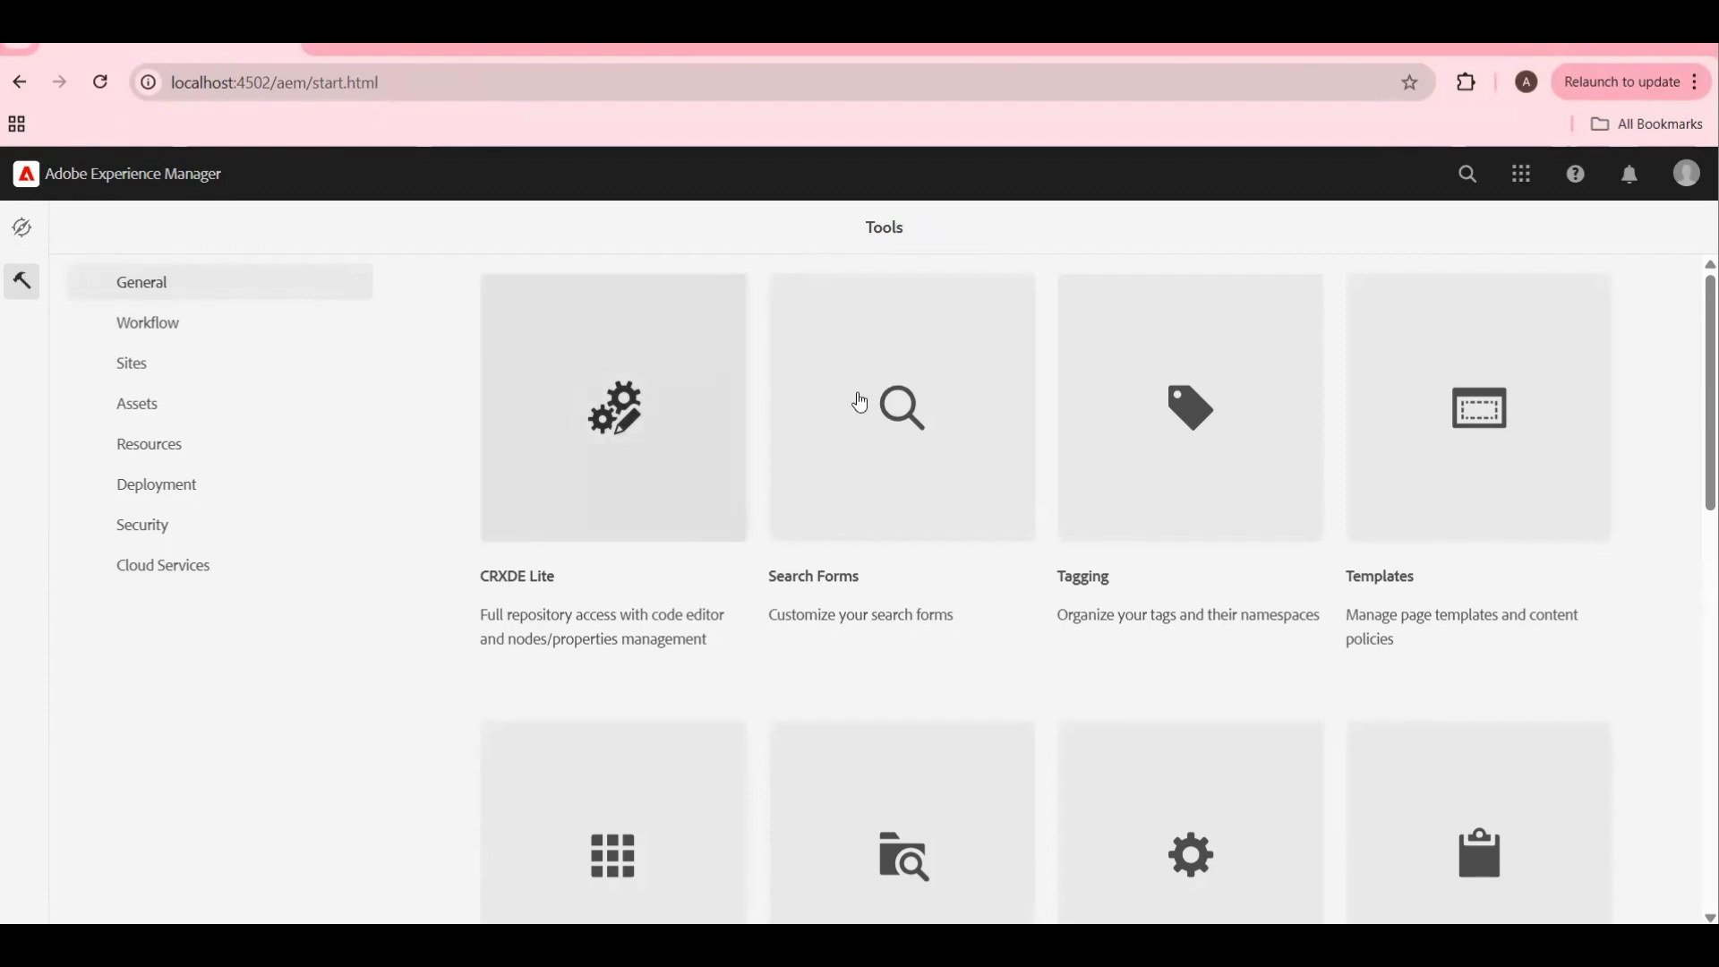
{"action": "scroll", "coordinate": [945, 640], "scroll_direction": "down", "scroll_amount": 5}
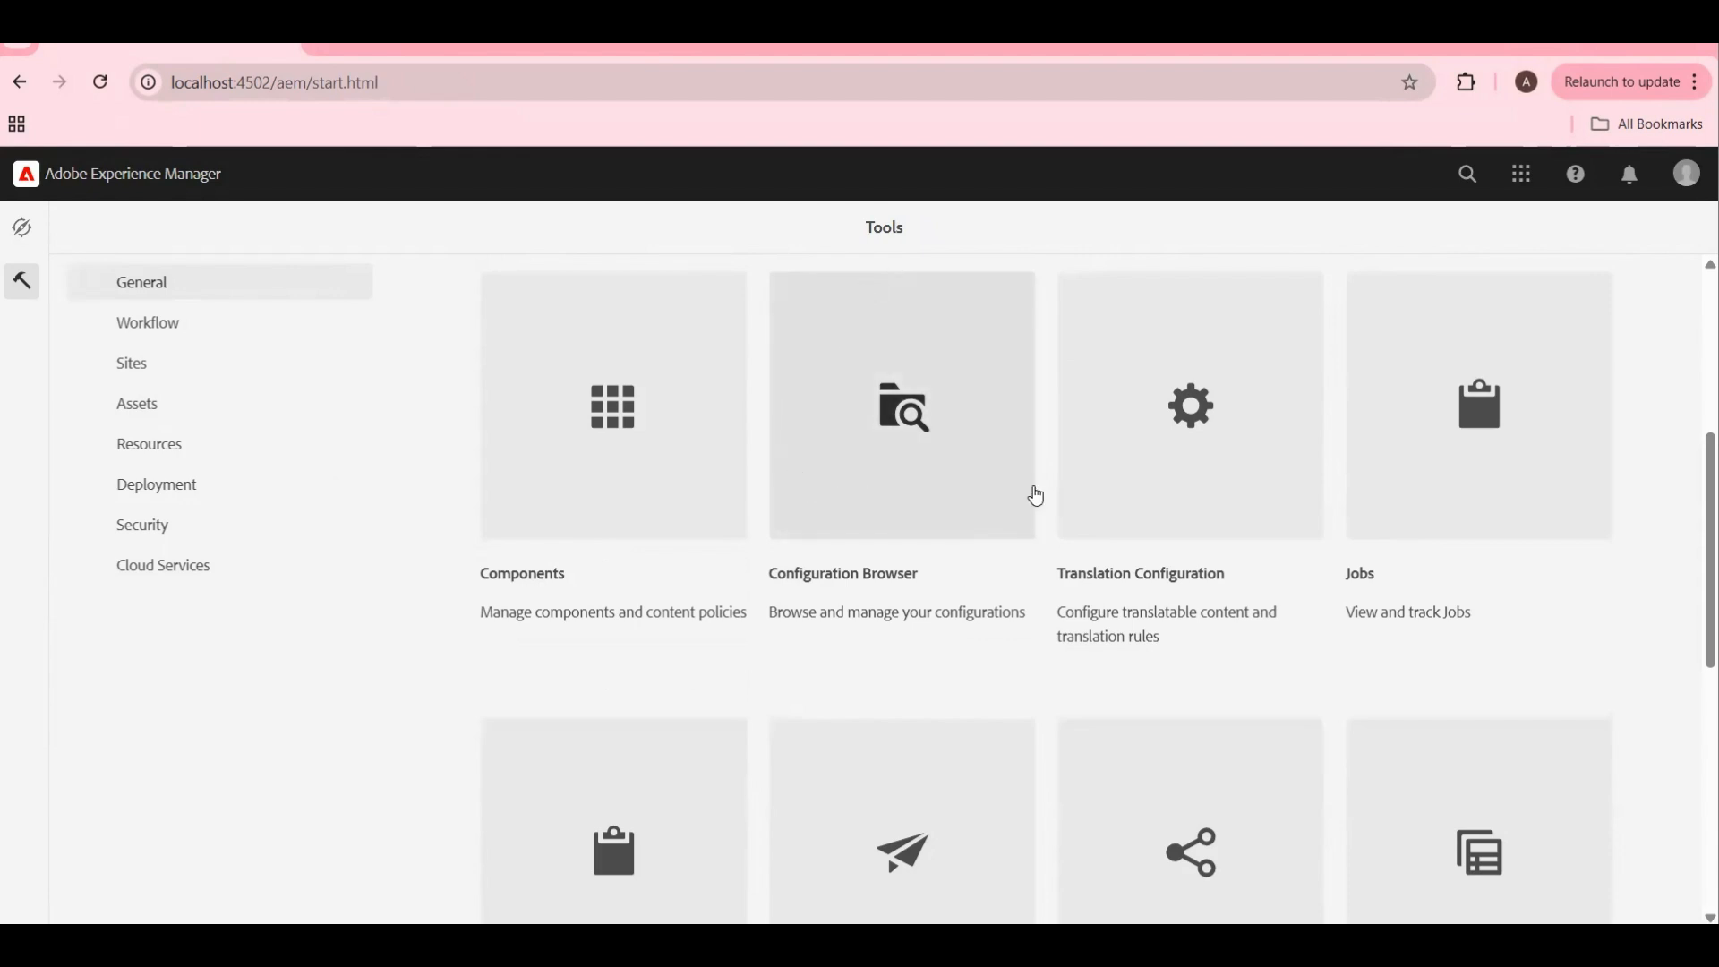
{"action": "left_click", "coordinate": [904, 402]}
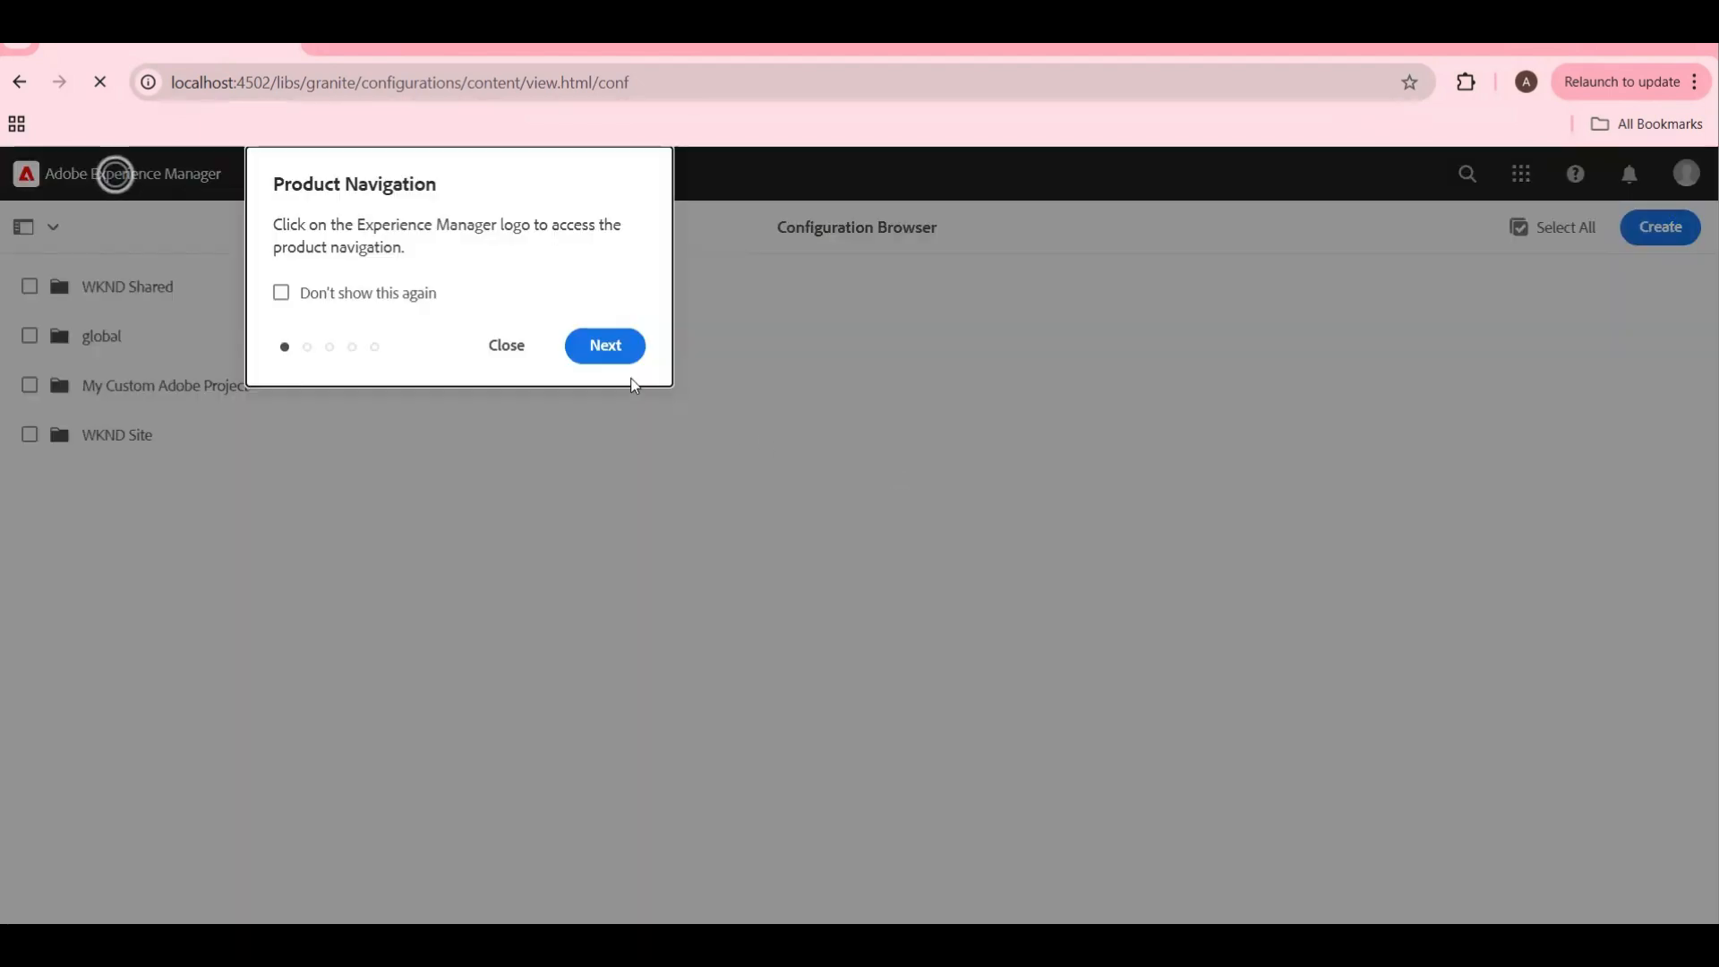
{"action": "left_click", "coordinate": [501, 359]}
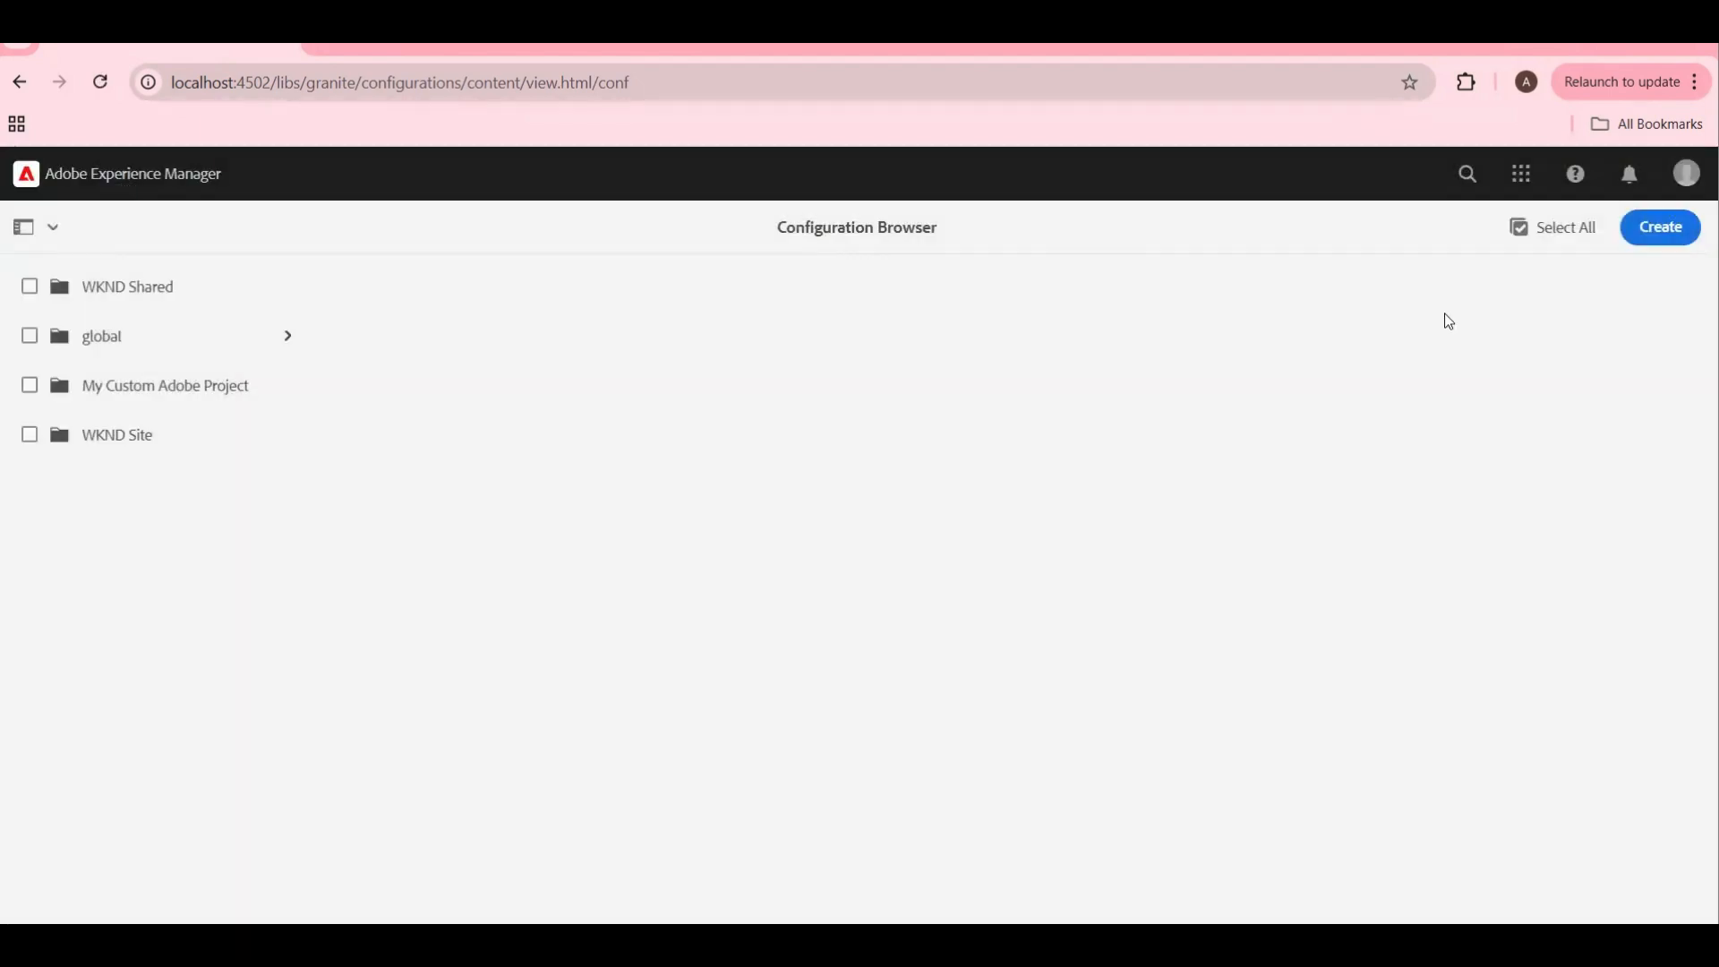
Step: Create a configuration titled "Custom Editable Template" with Editable Templates enabled, and dismiss the product navigation tour
{"action": "left_click", "coordinate": [1658, 236]}
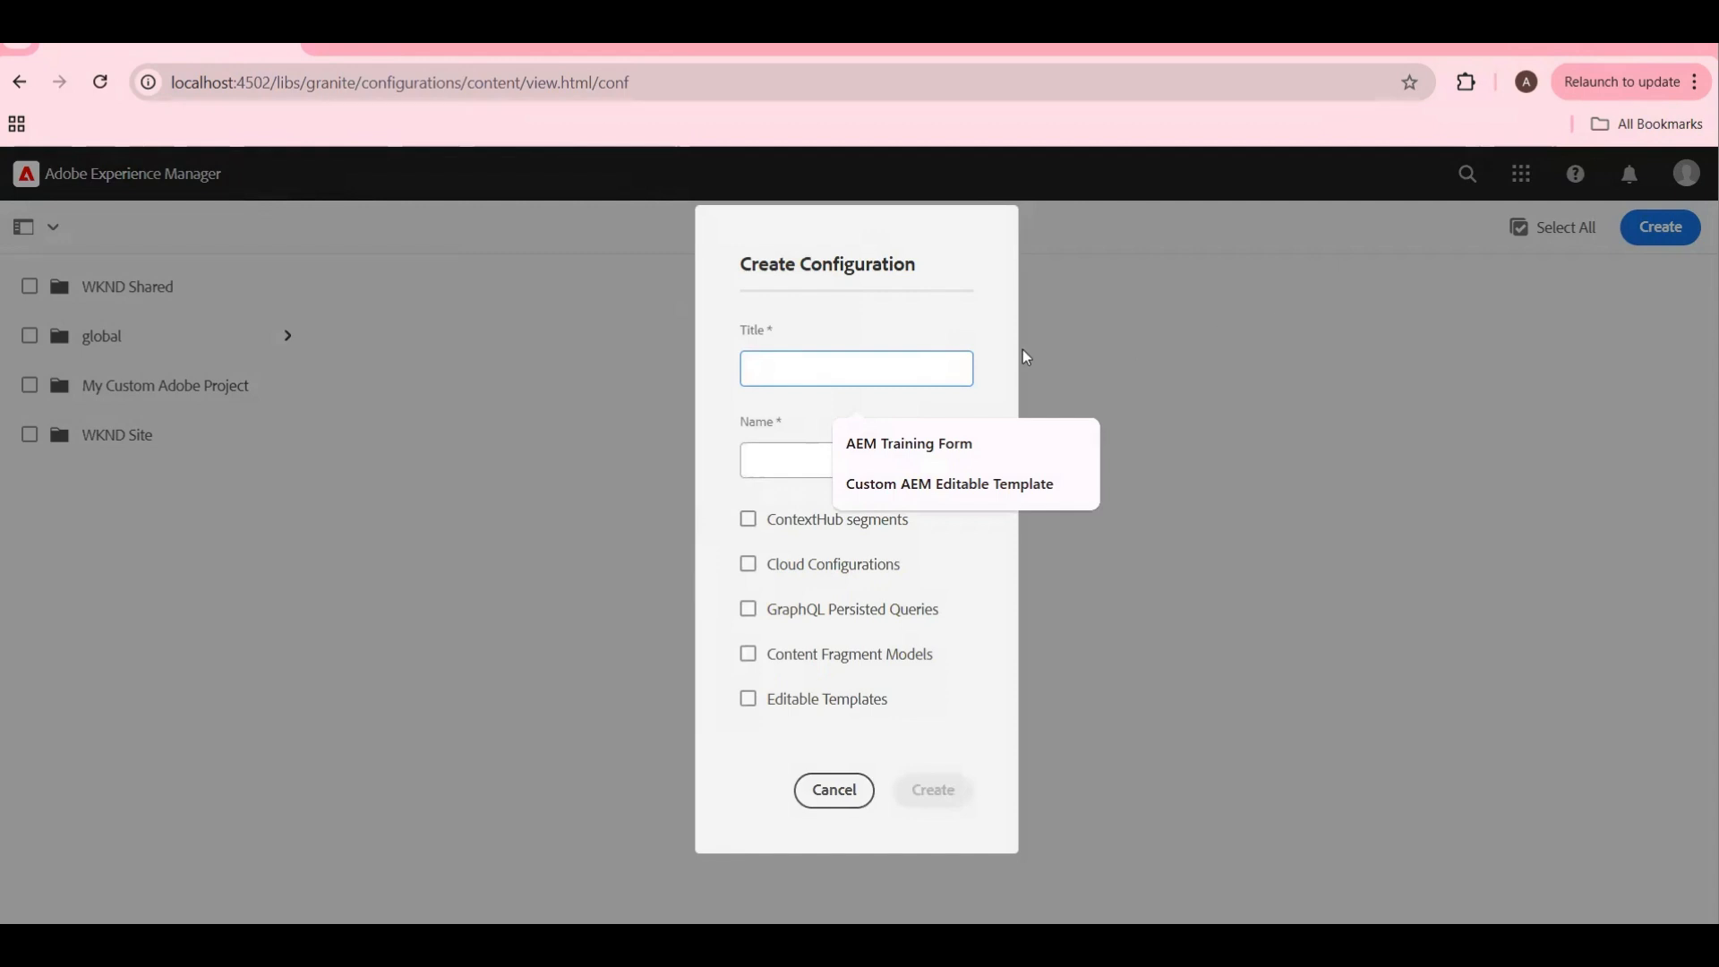
{"action": "left_click", "coordinate": [822, 362]}
{"action": "type", "text": "Cust"}
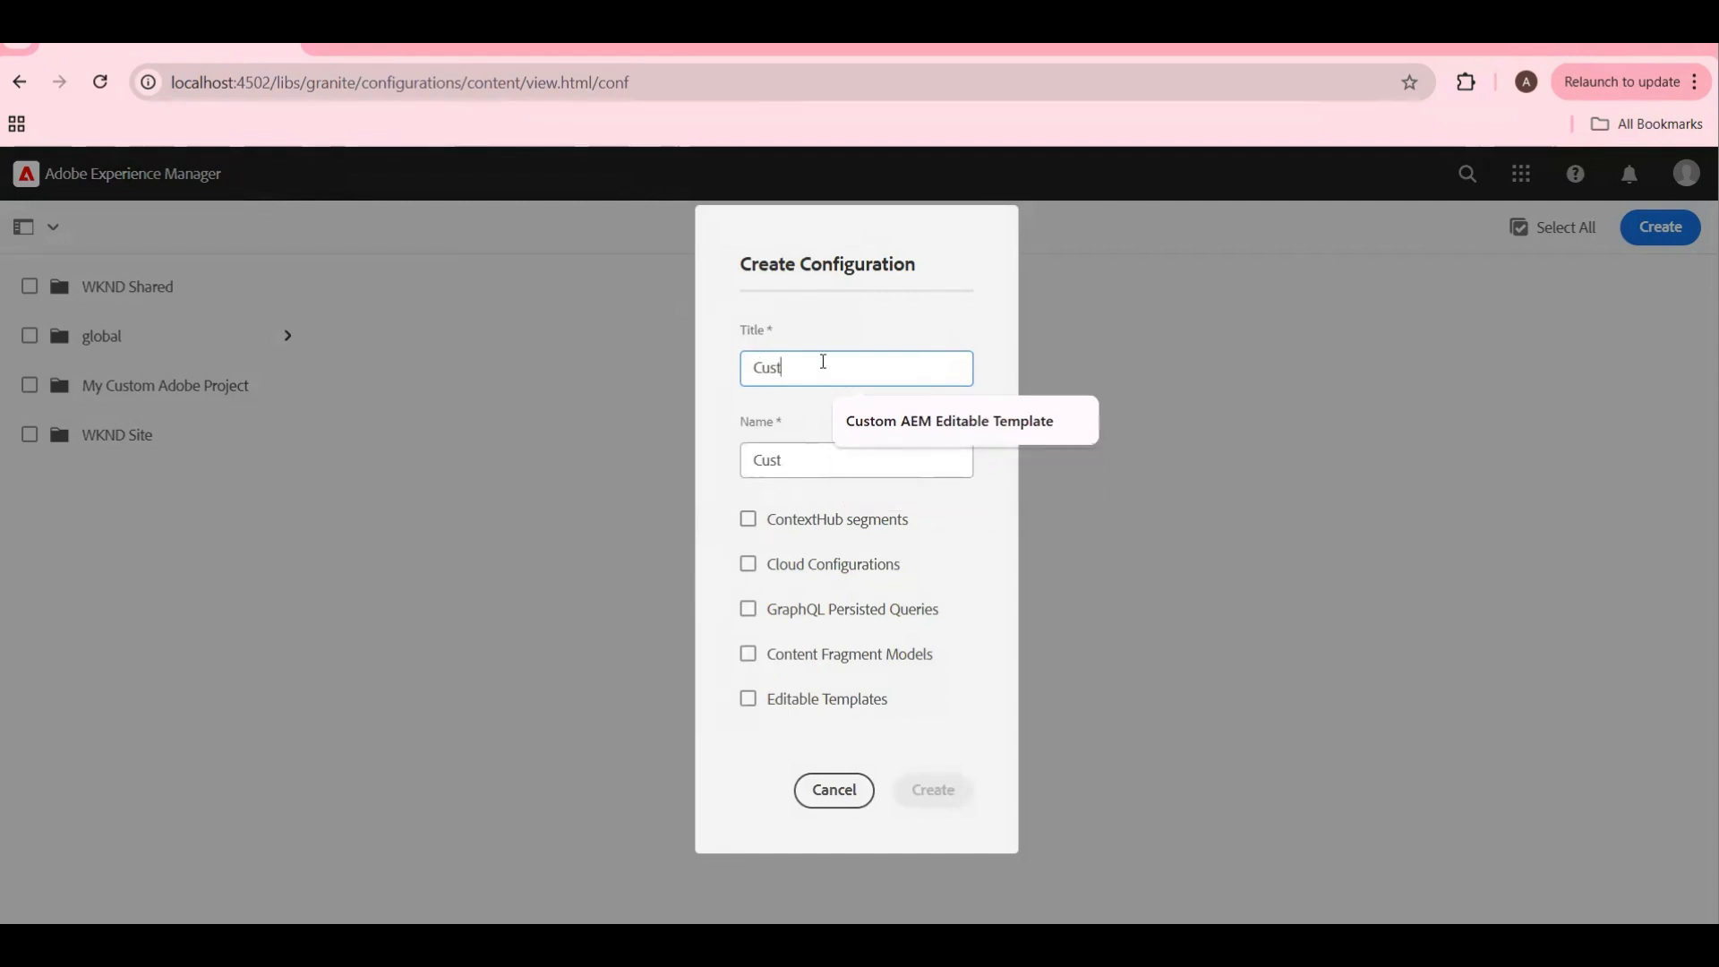
{"action": "type", "text": "om "}
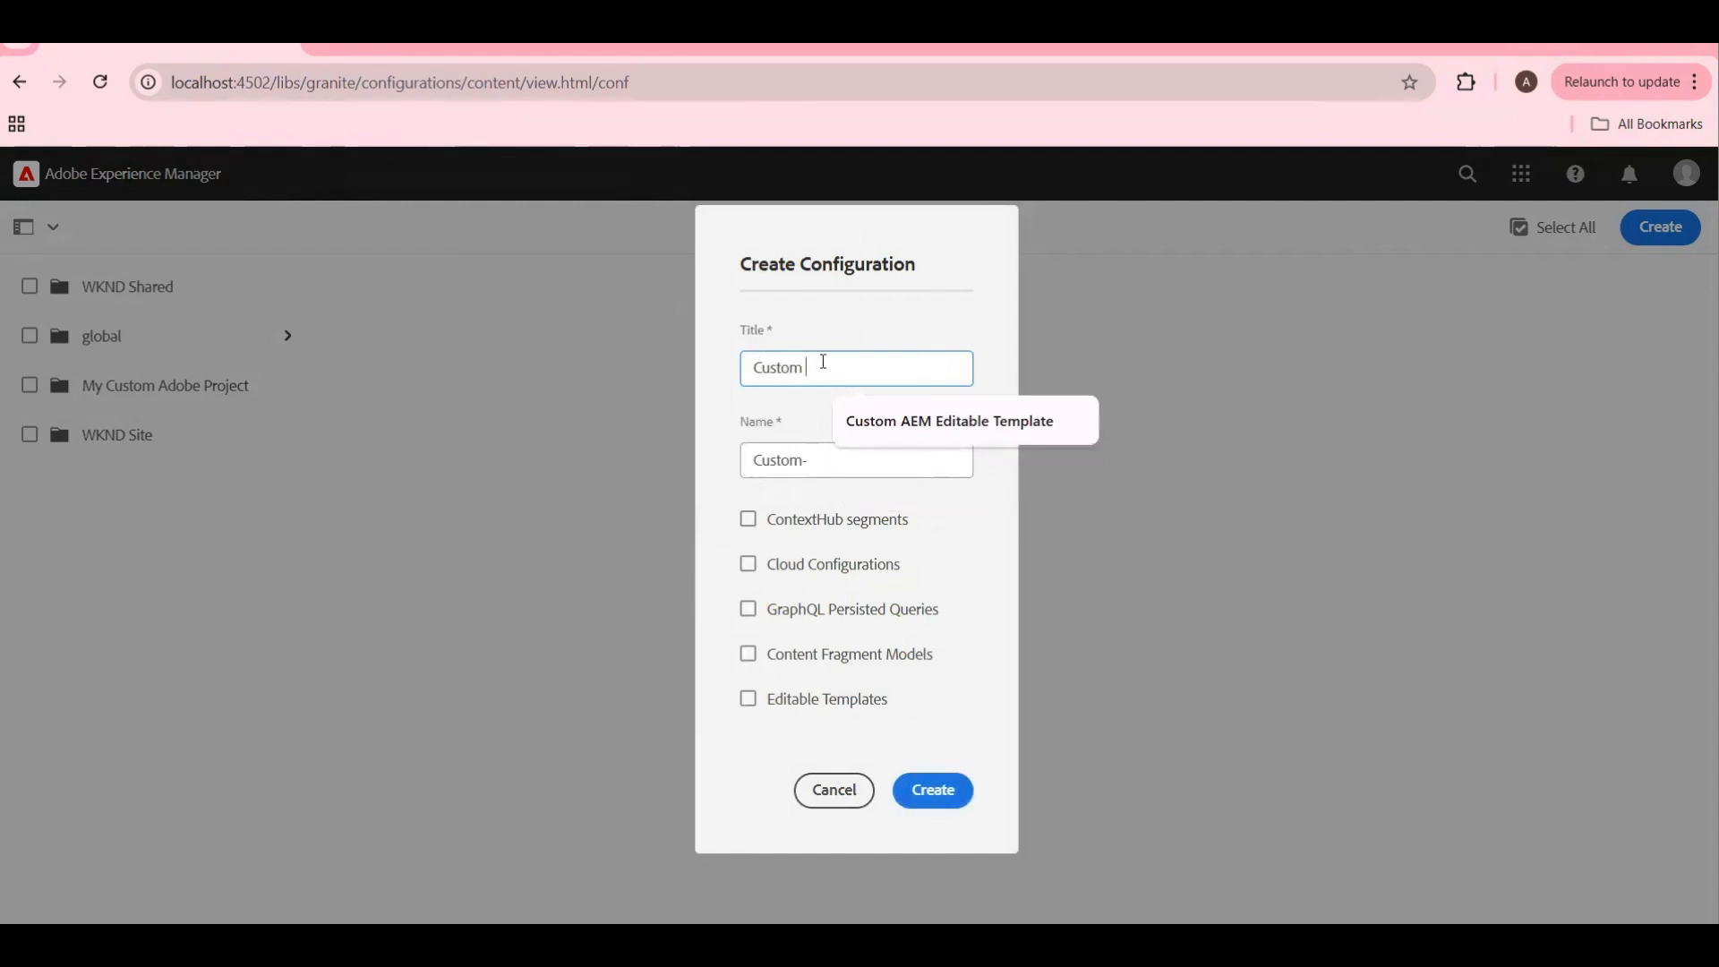
{"action": "type", "text": "Editabe"}
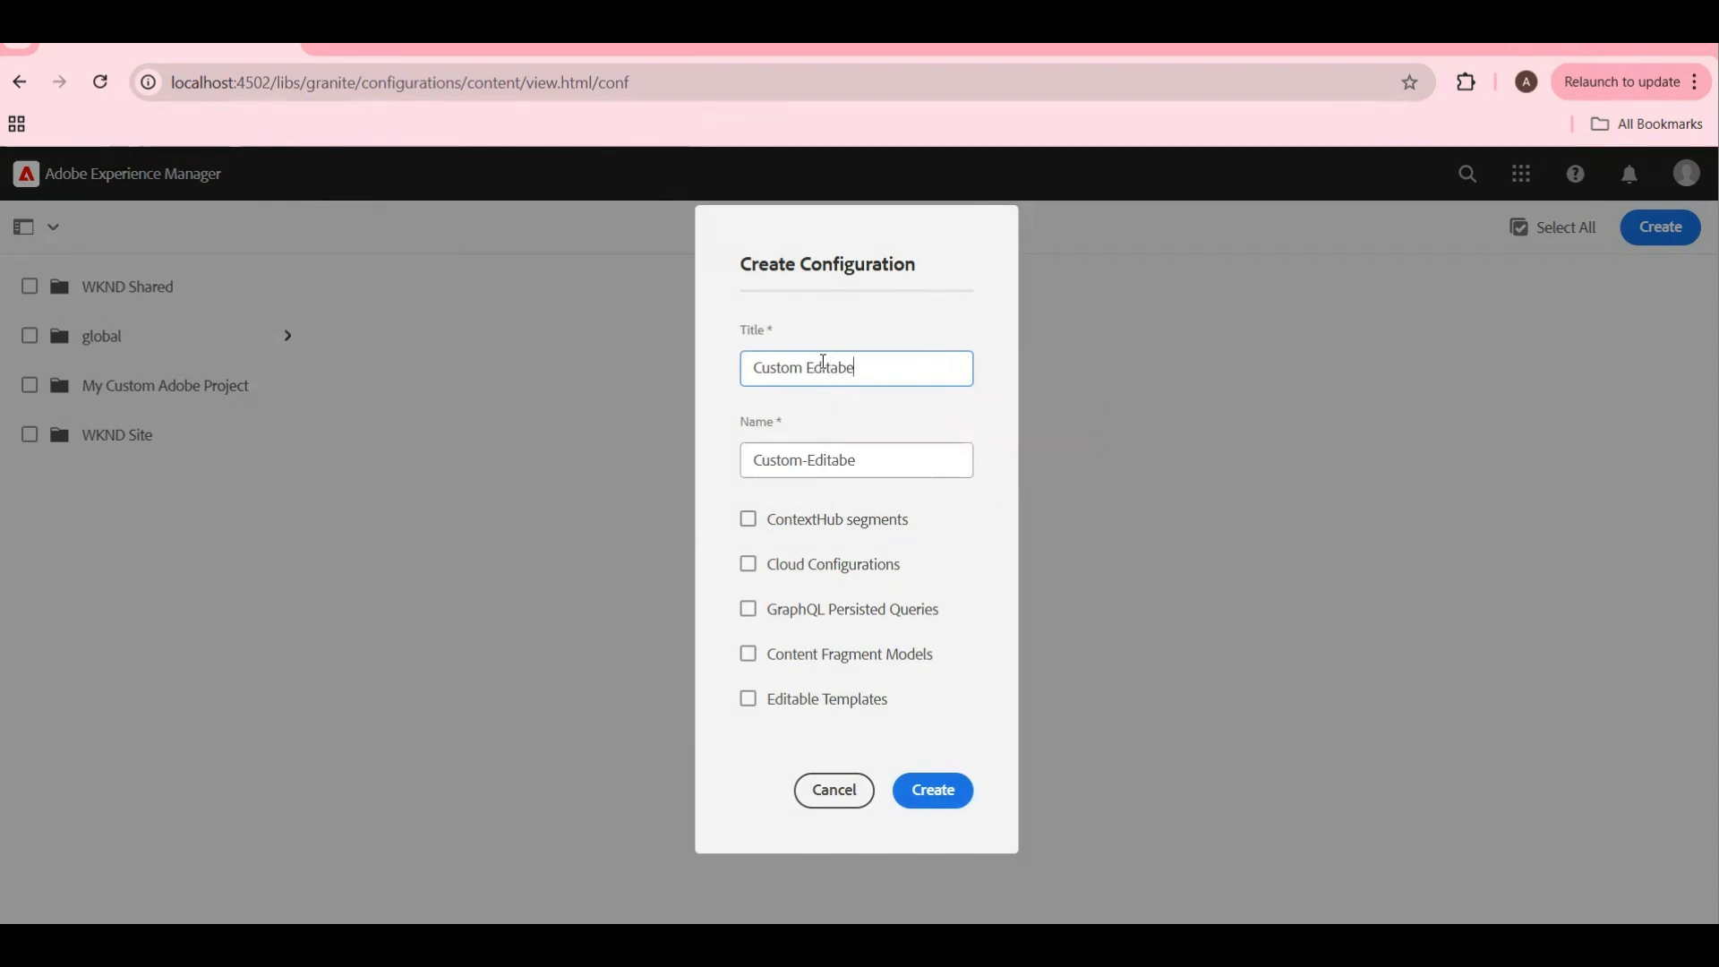
{"action": "key", "text": "BackSpace"}
{"action": "type", "text": "le Template"}
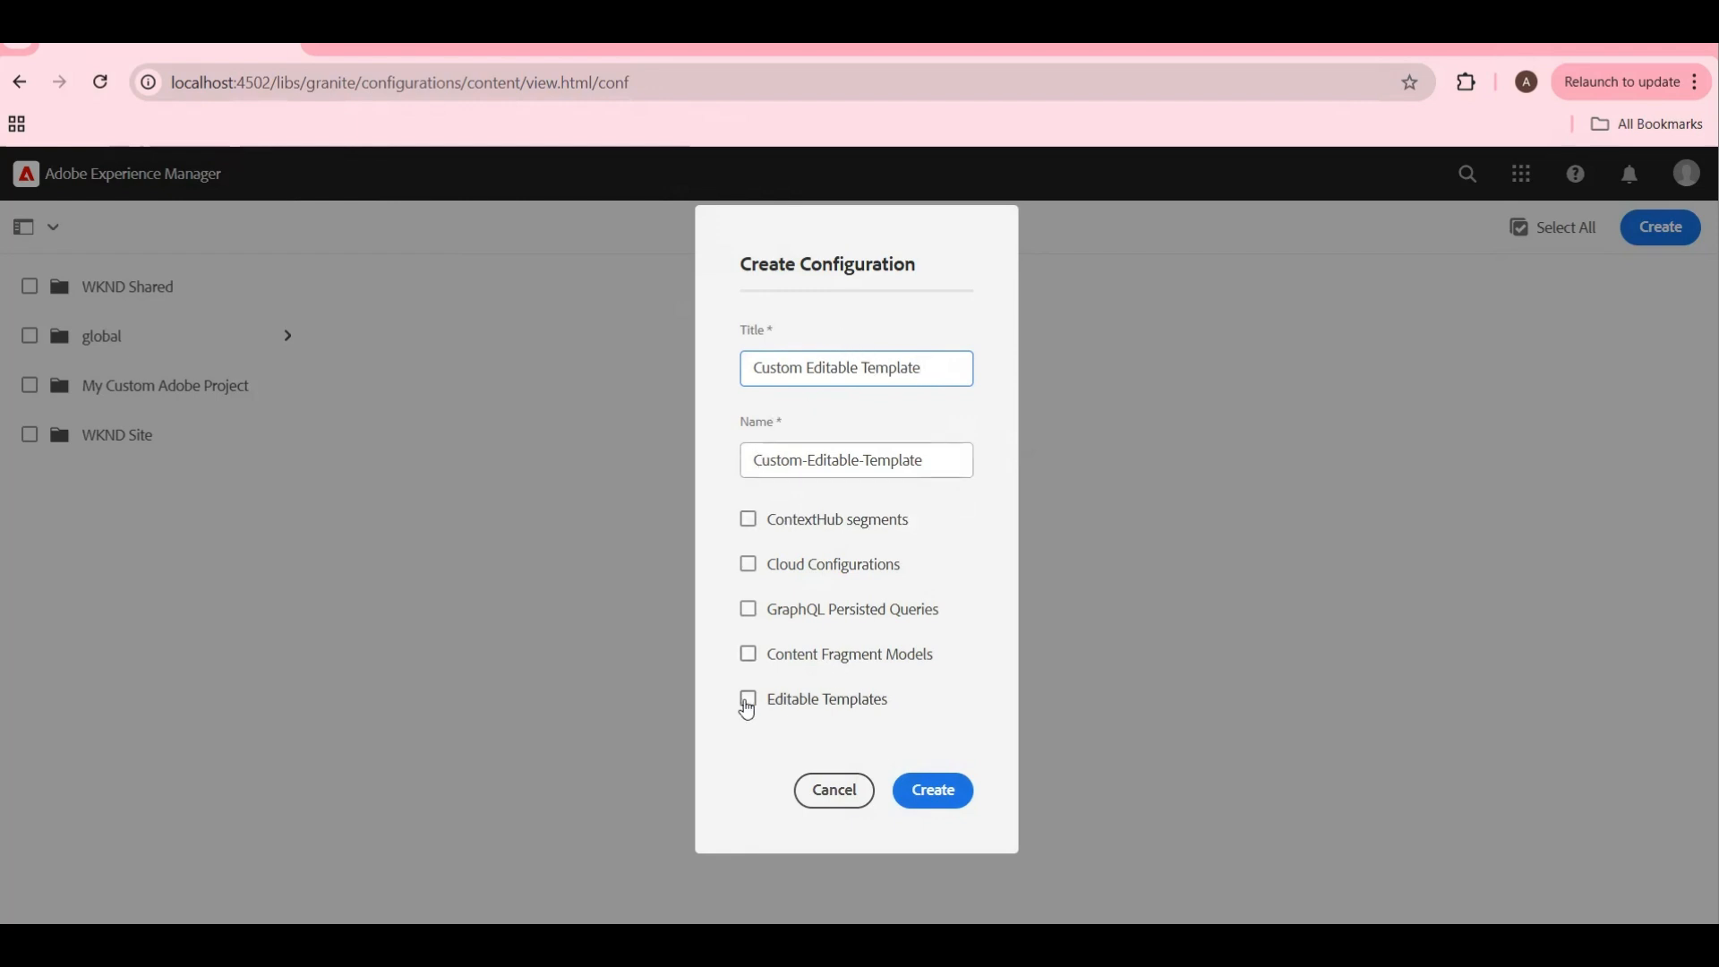
{"action": "left_click", "coordinate": [748, 705]}
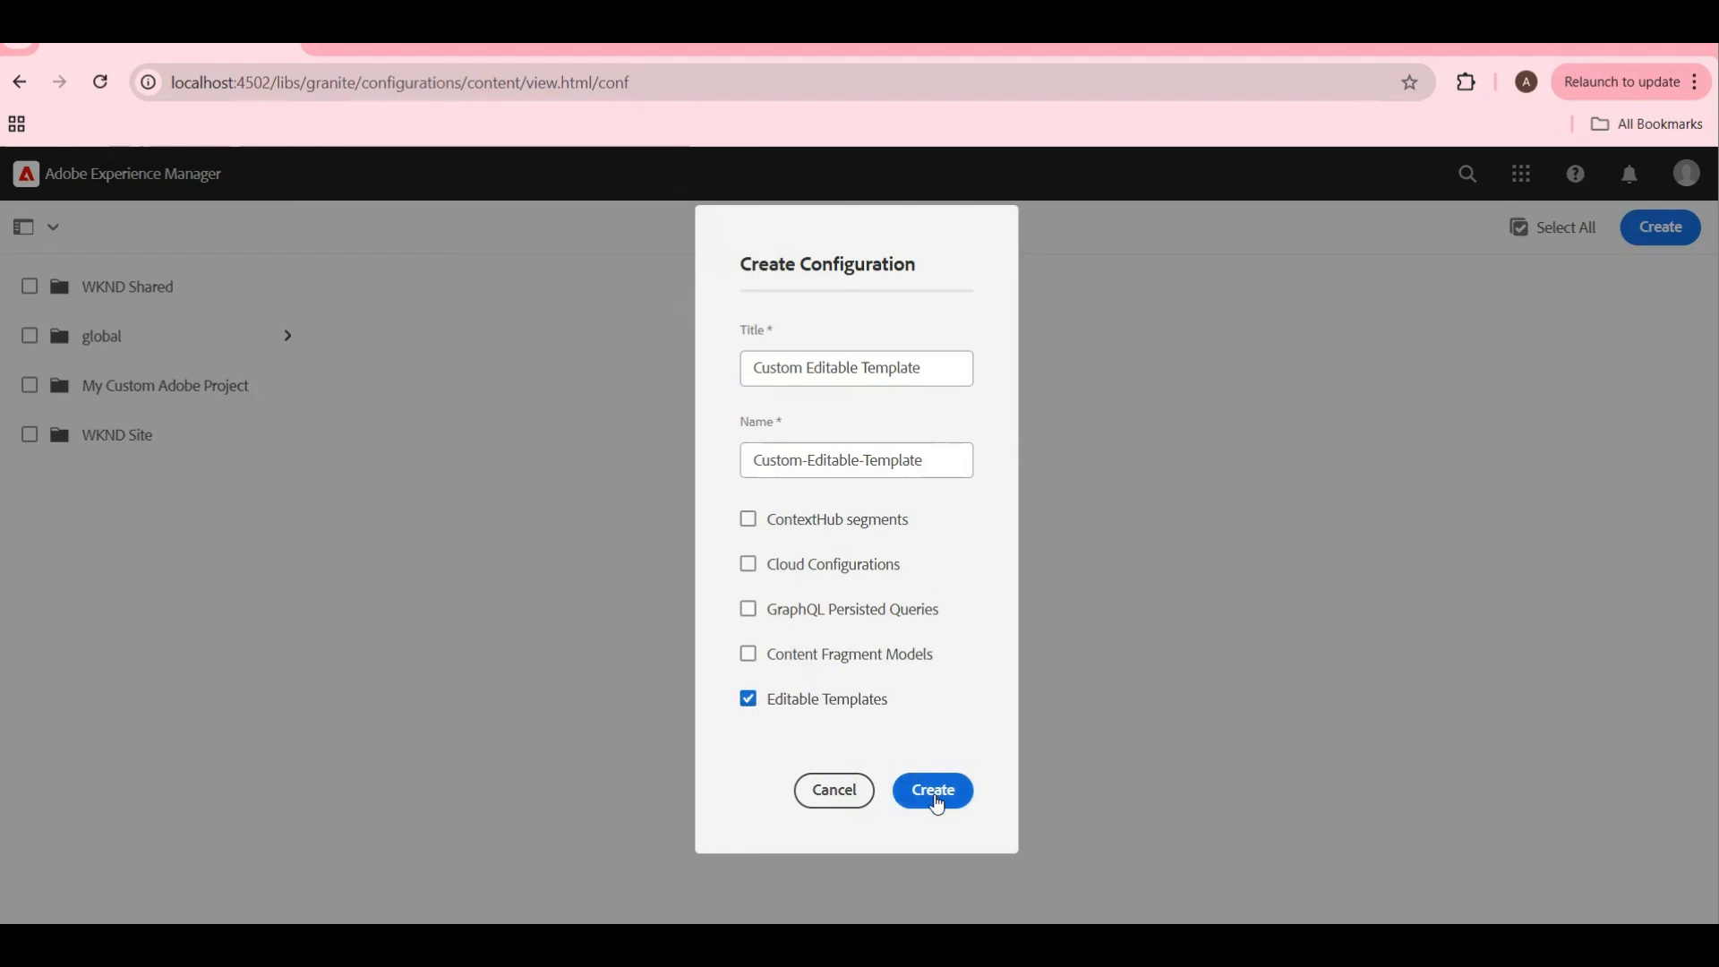
{"action": "left_click", "coordinate": [934, 800]}
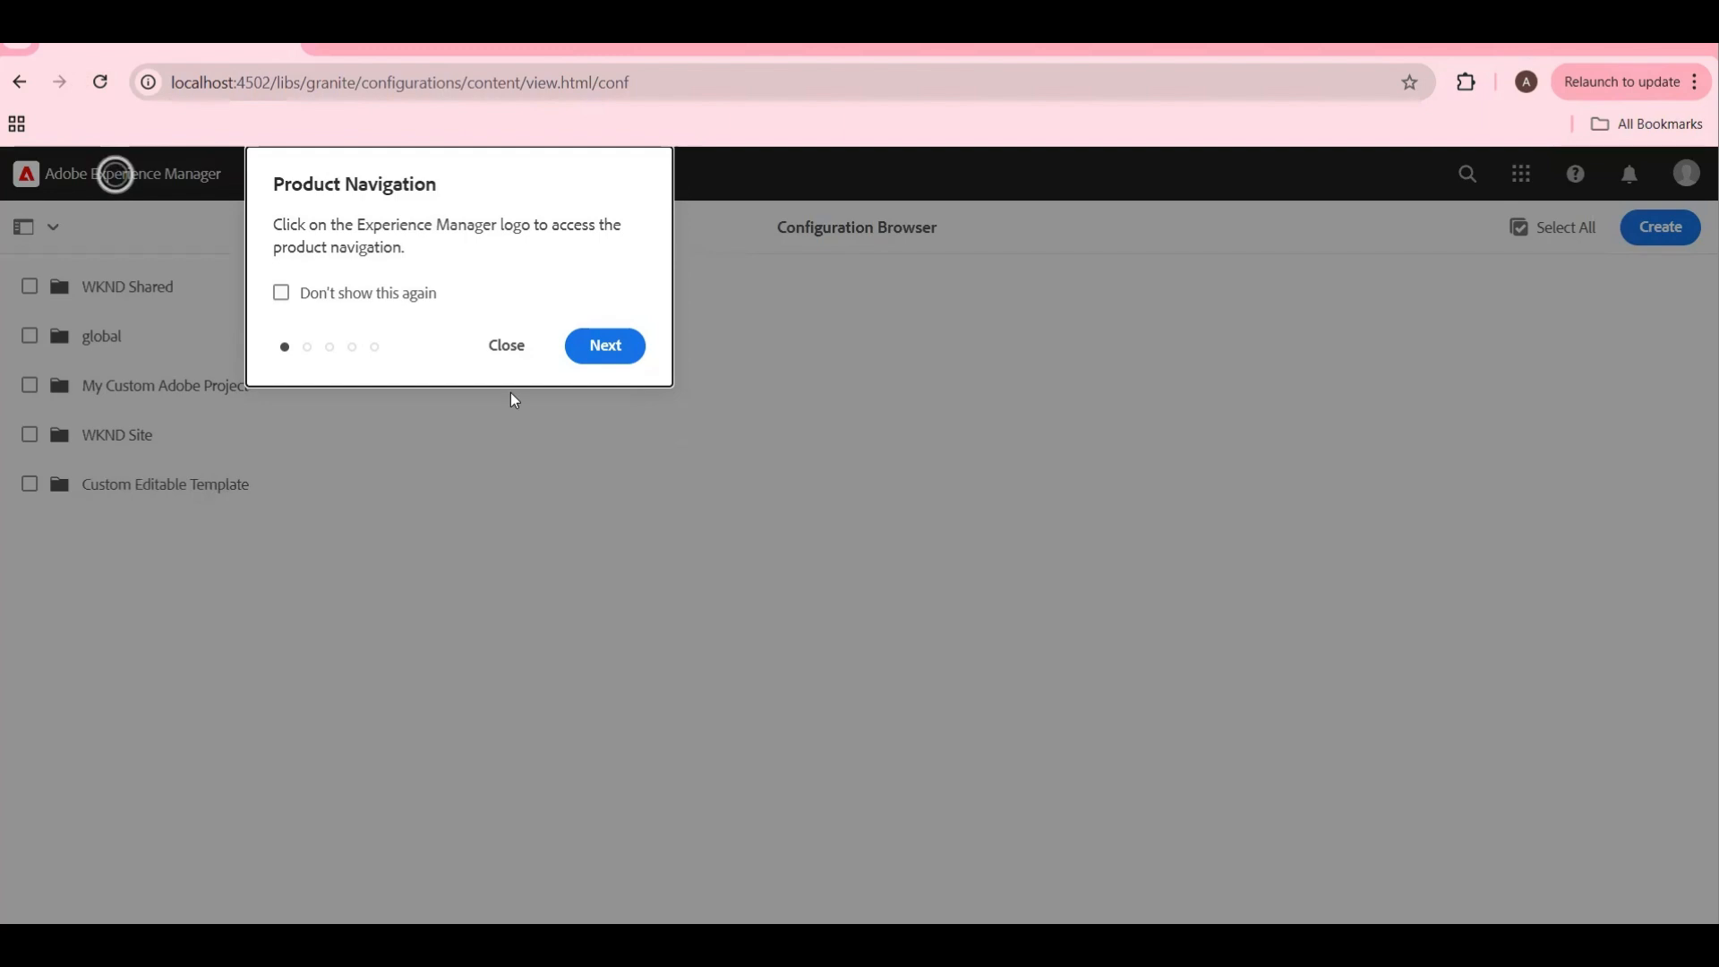
{"action": "left_click", "coordinate": [507, 352]}
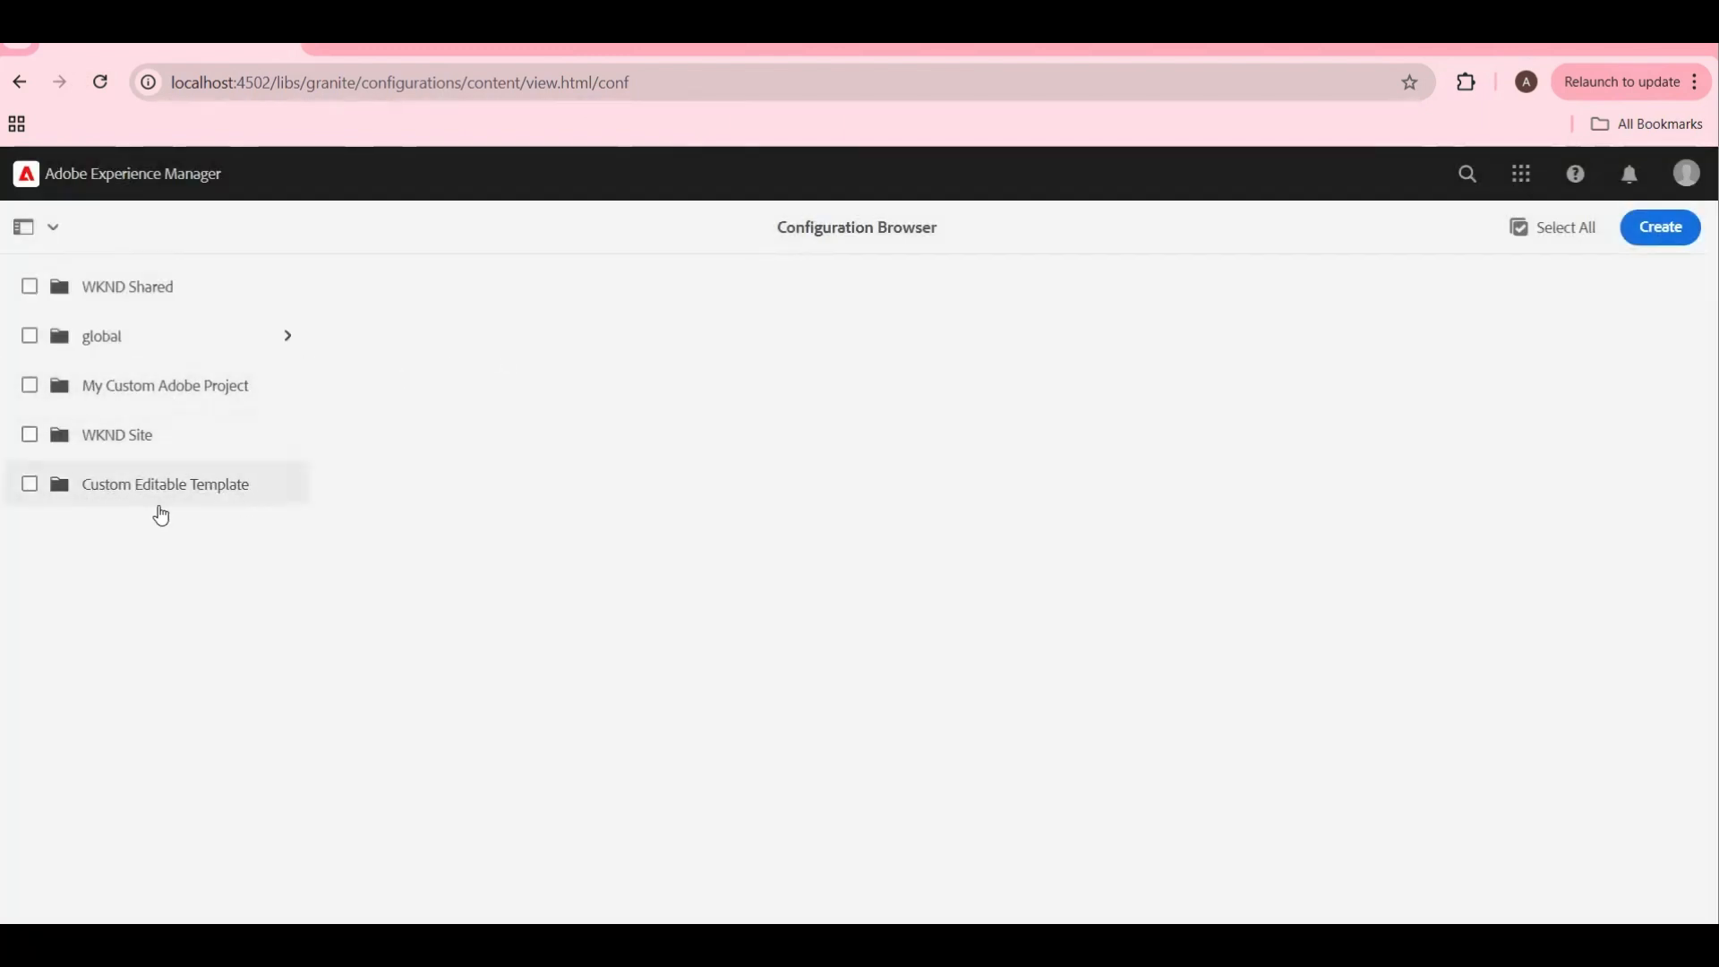
Step: Go to the Templates console, dismiss the tour and open the Custom Editable Template folder
{"action": "left_click", "coordinate": [144, 182]}
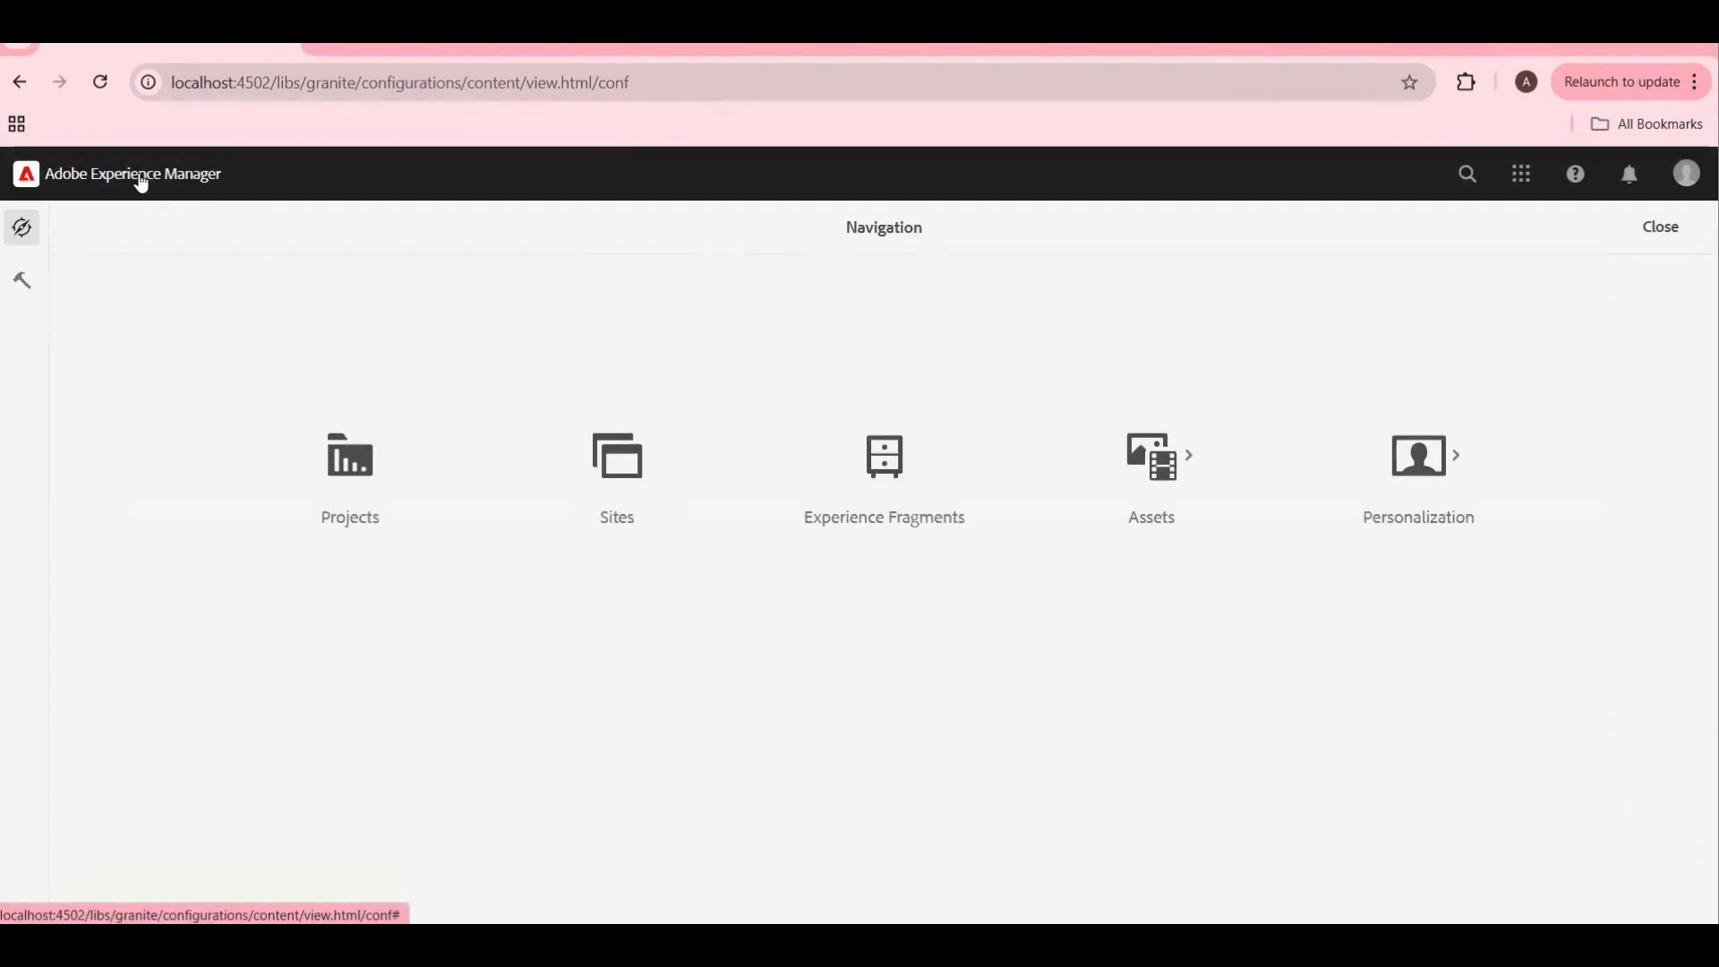
{"action": "left_click", "coordinate": [19, 294]}
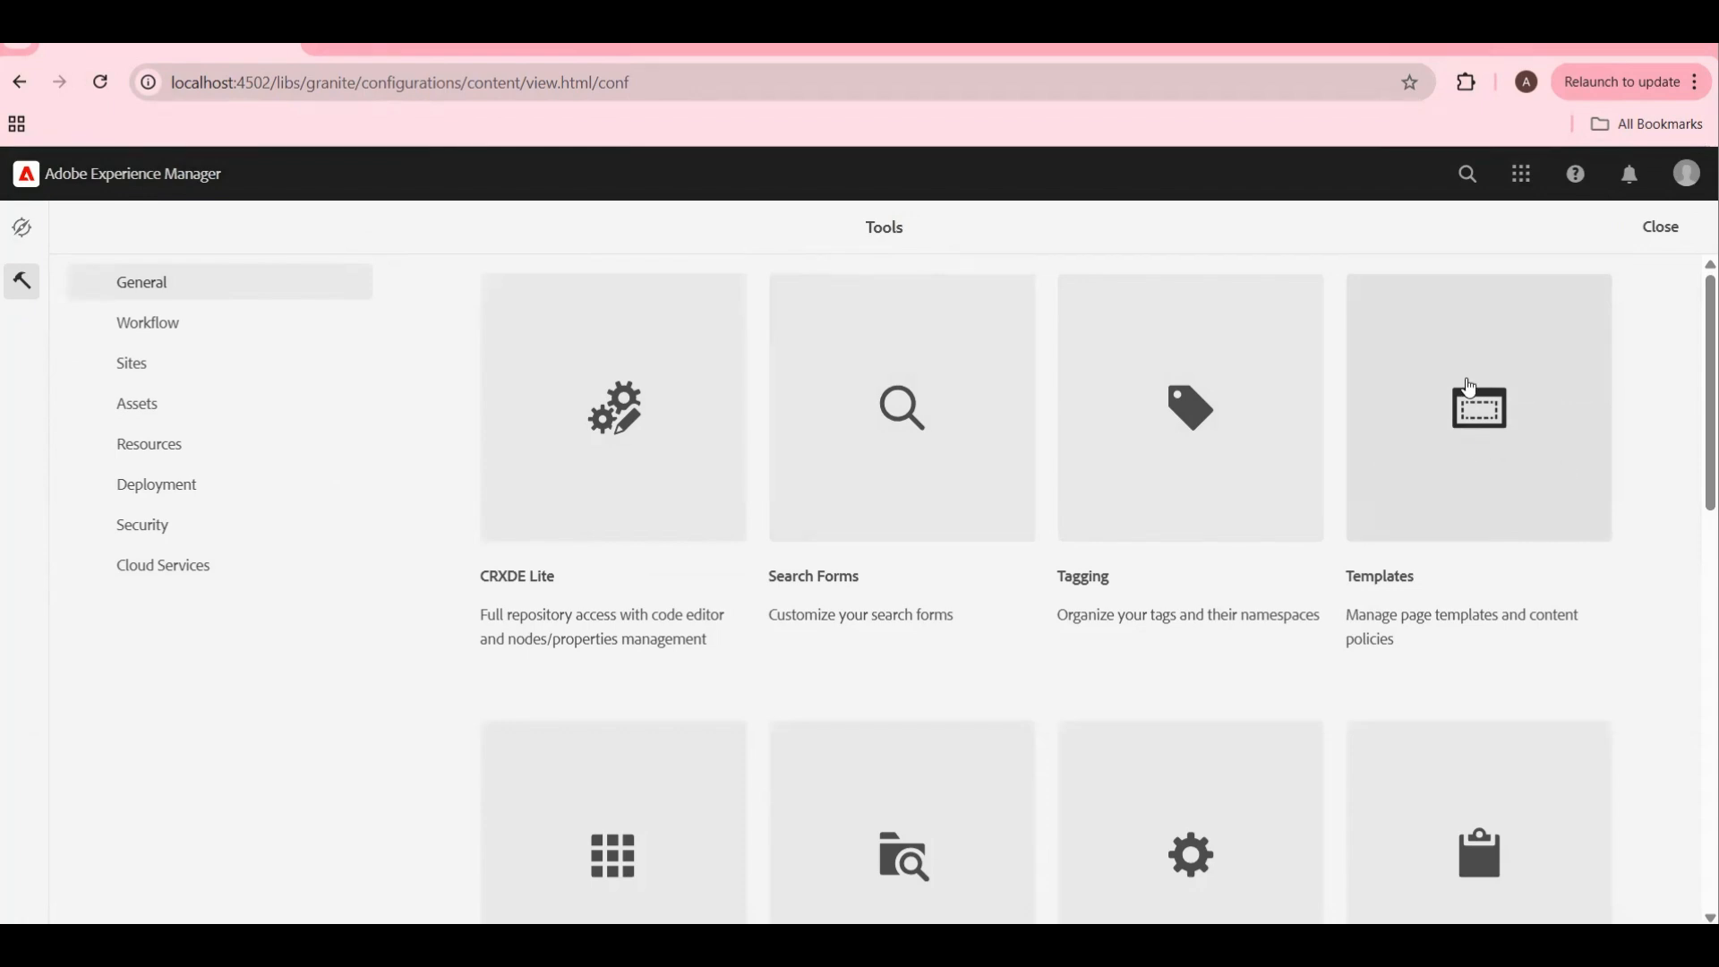
{"action": "left_click", "coordinate": [1480, 408]}
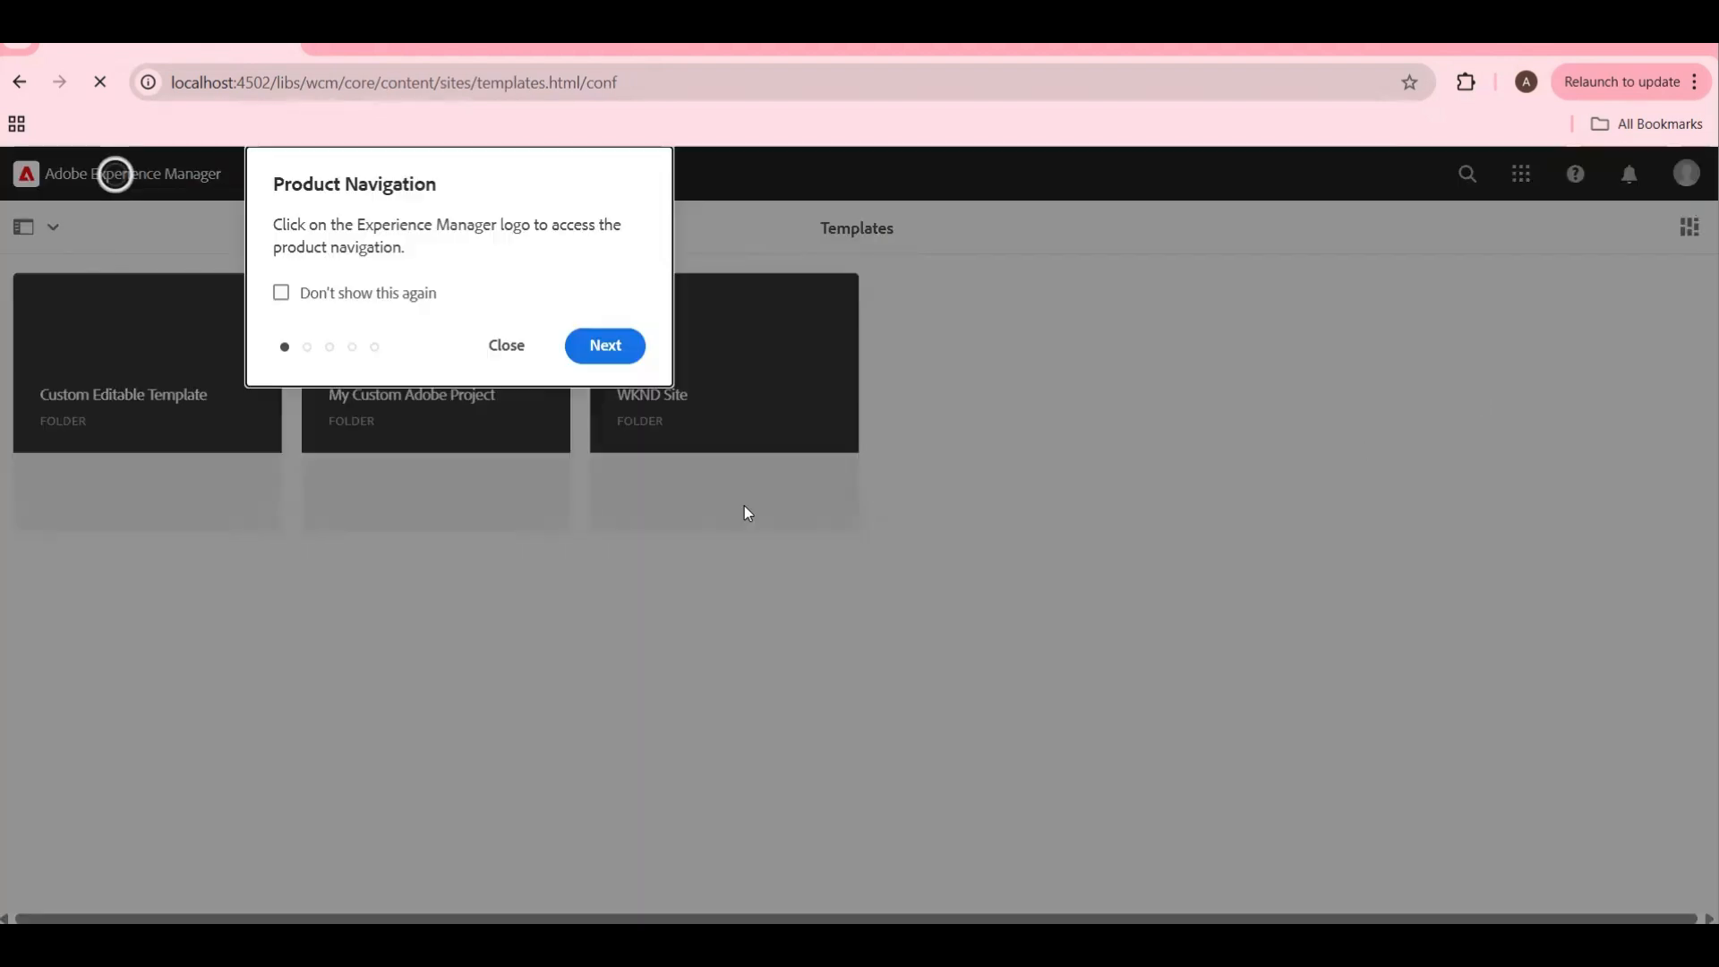
{"action": "left_click", "coordinate": [519, 351]}
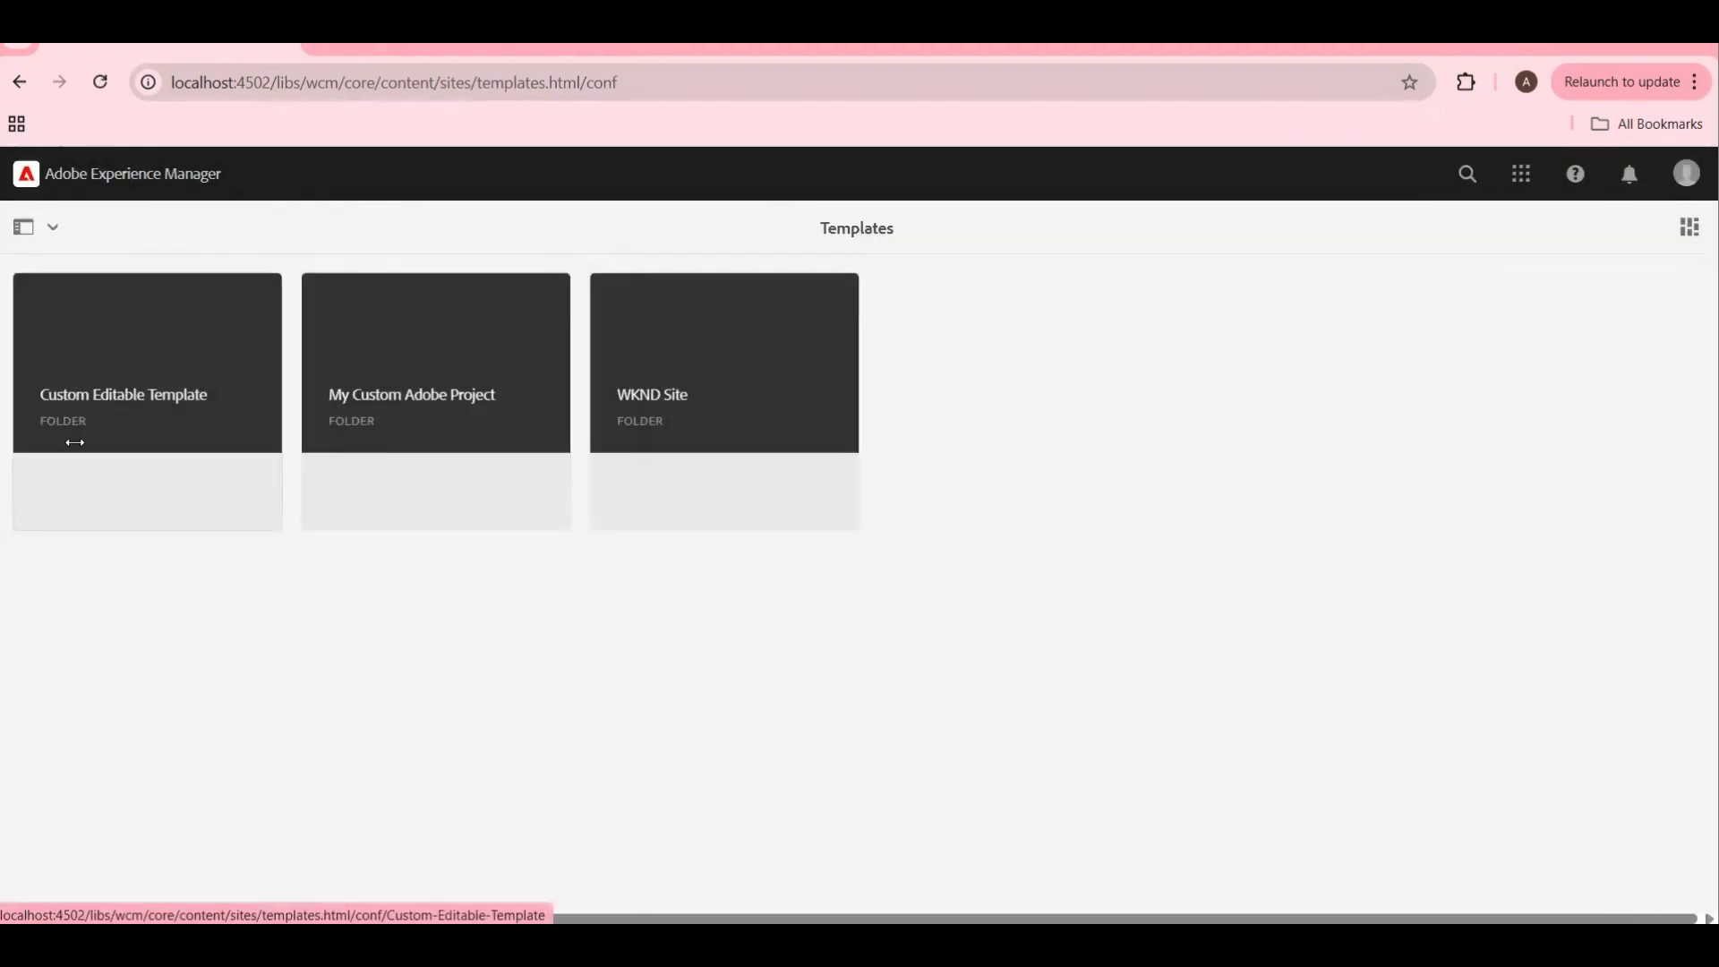
{"action": "left_click", "coordinate": [163, 399]}
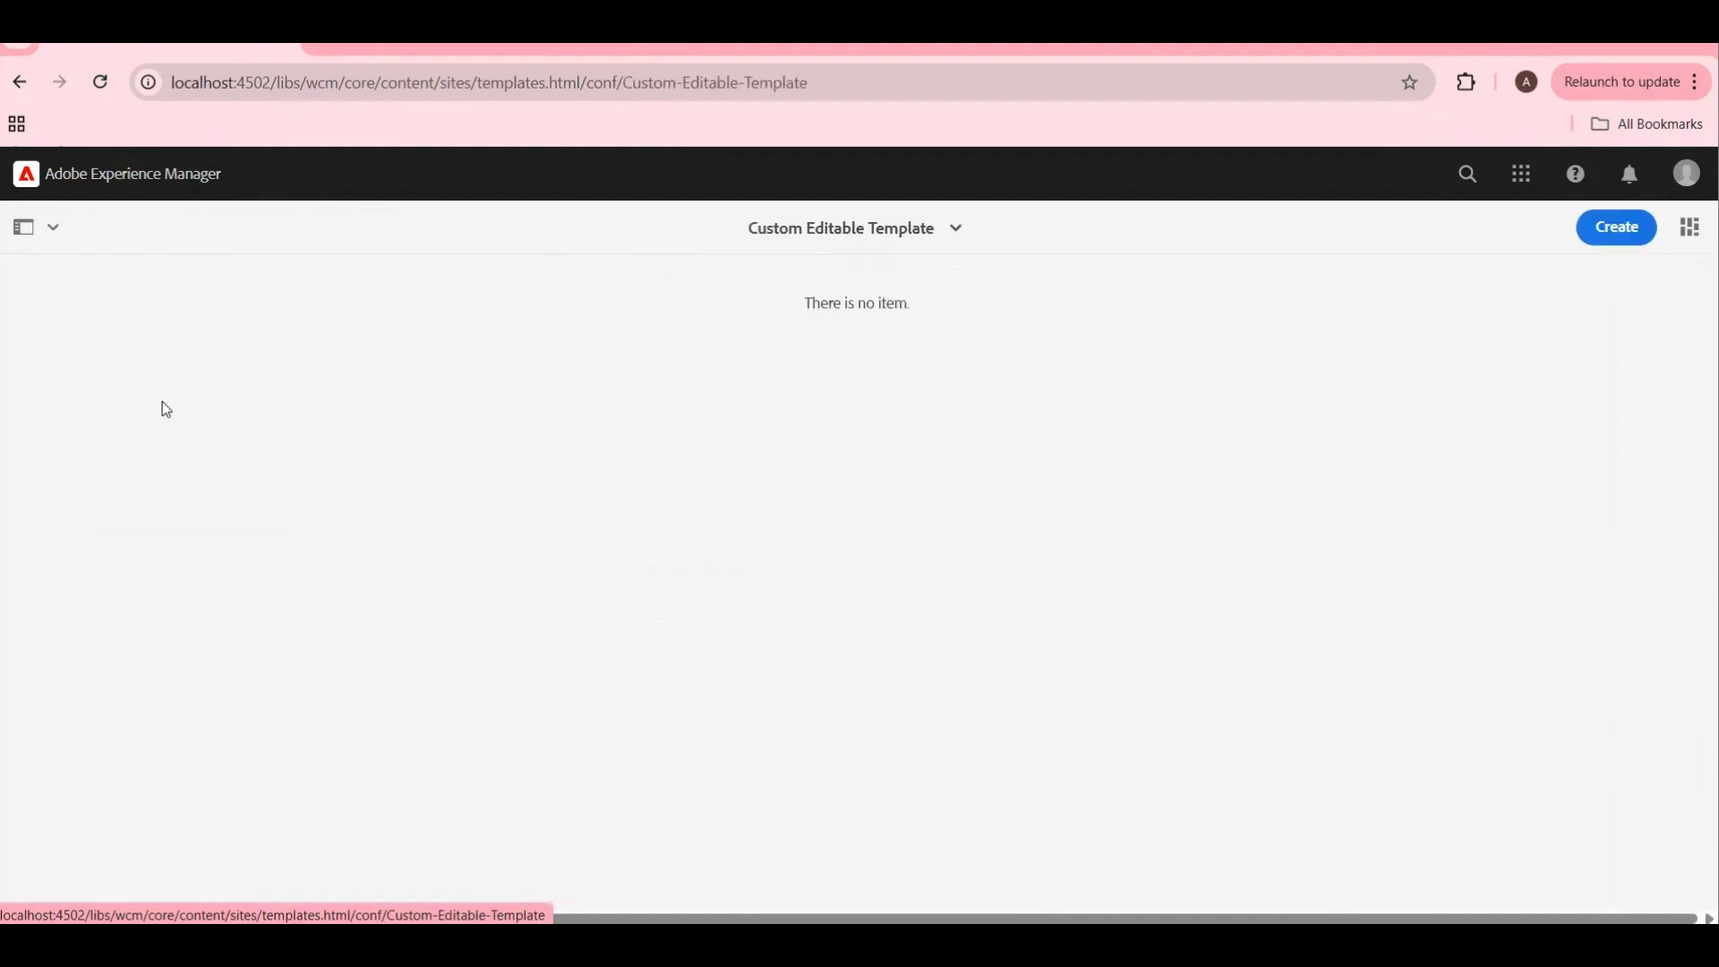
Step: Check the template types offered for a new template in this folder and return to the folder
{"action": "left_click", "coordinate": [1614, 233]}
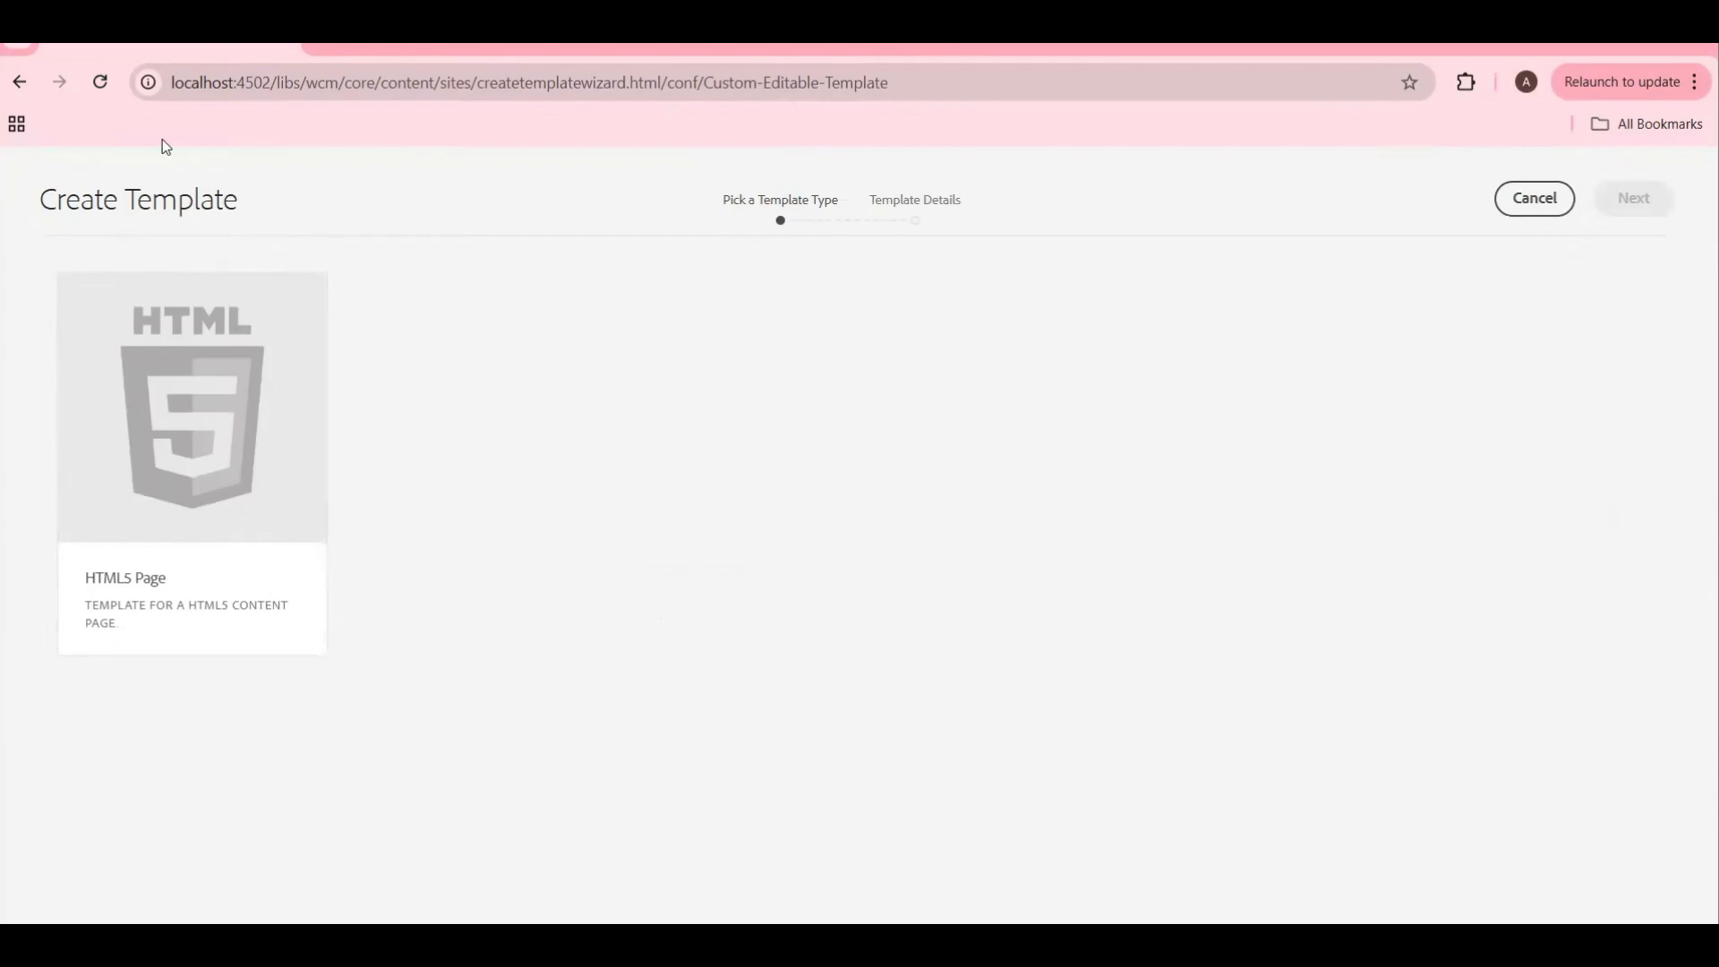
{"action": "left_click", "coordinate": [17, 88]}
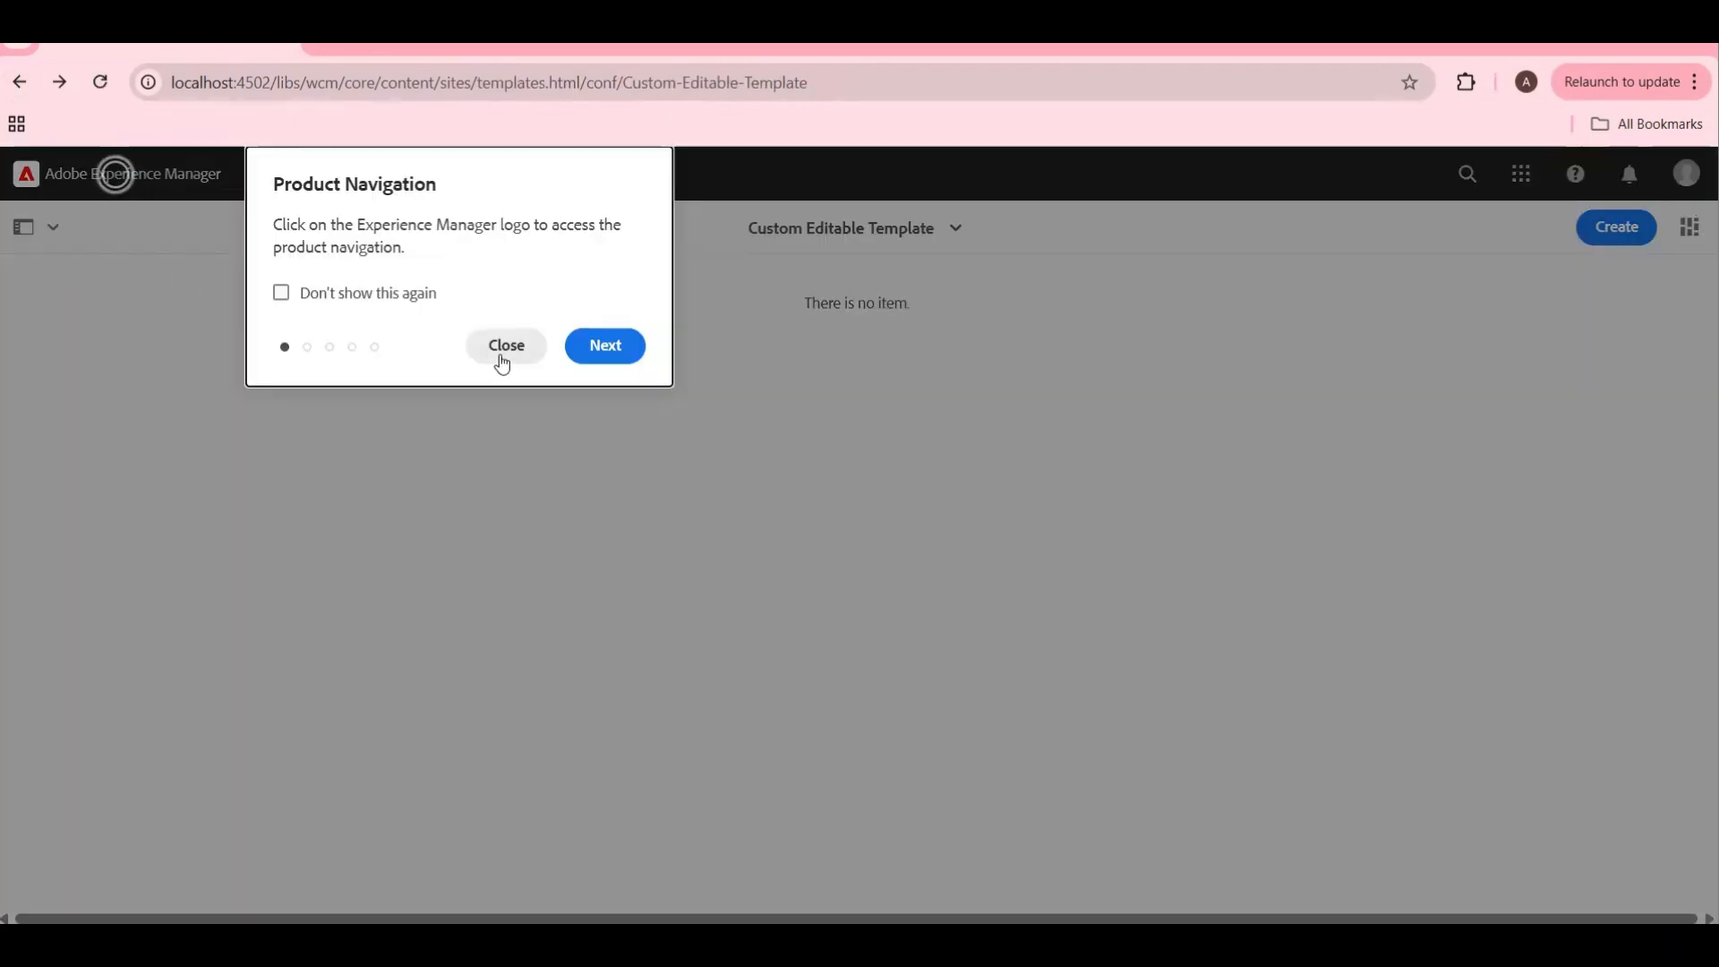
{"action": "left_click", "coordinate": [502, 358]}
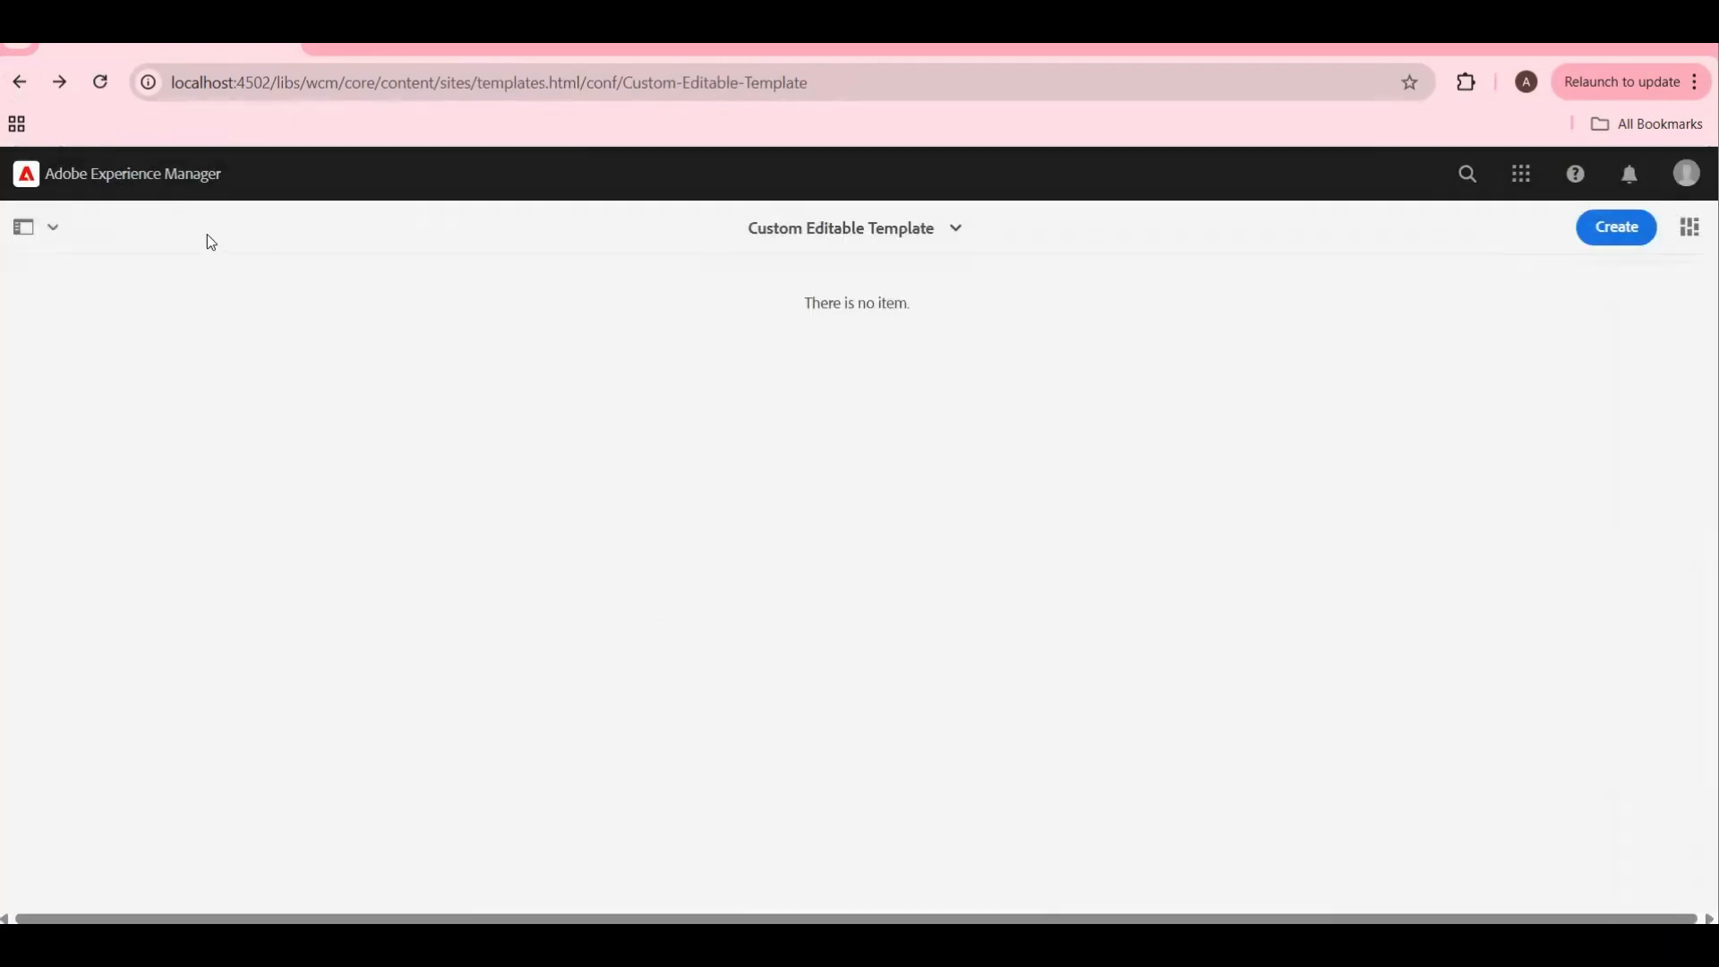
Step: Open CRXDE Lite from the general tools
{"action": "left_click", "coordinate": [149, 176]}
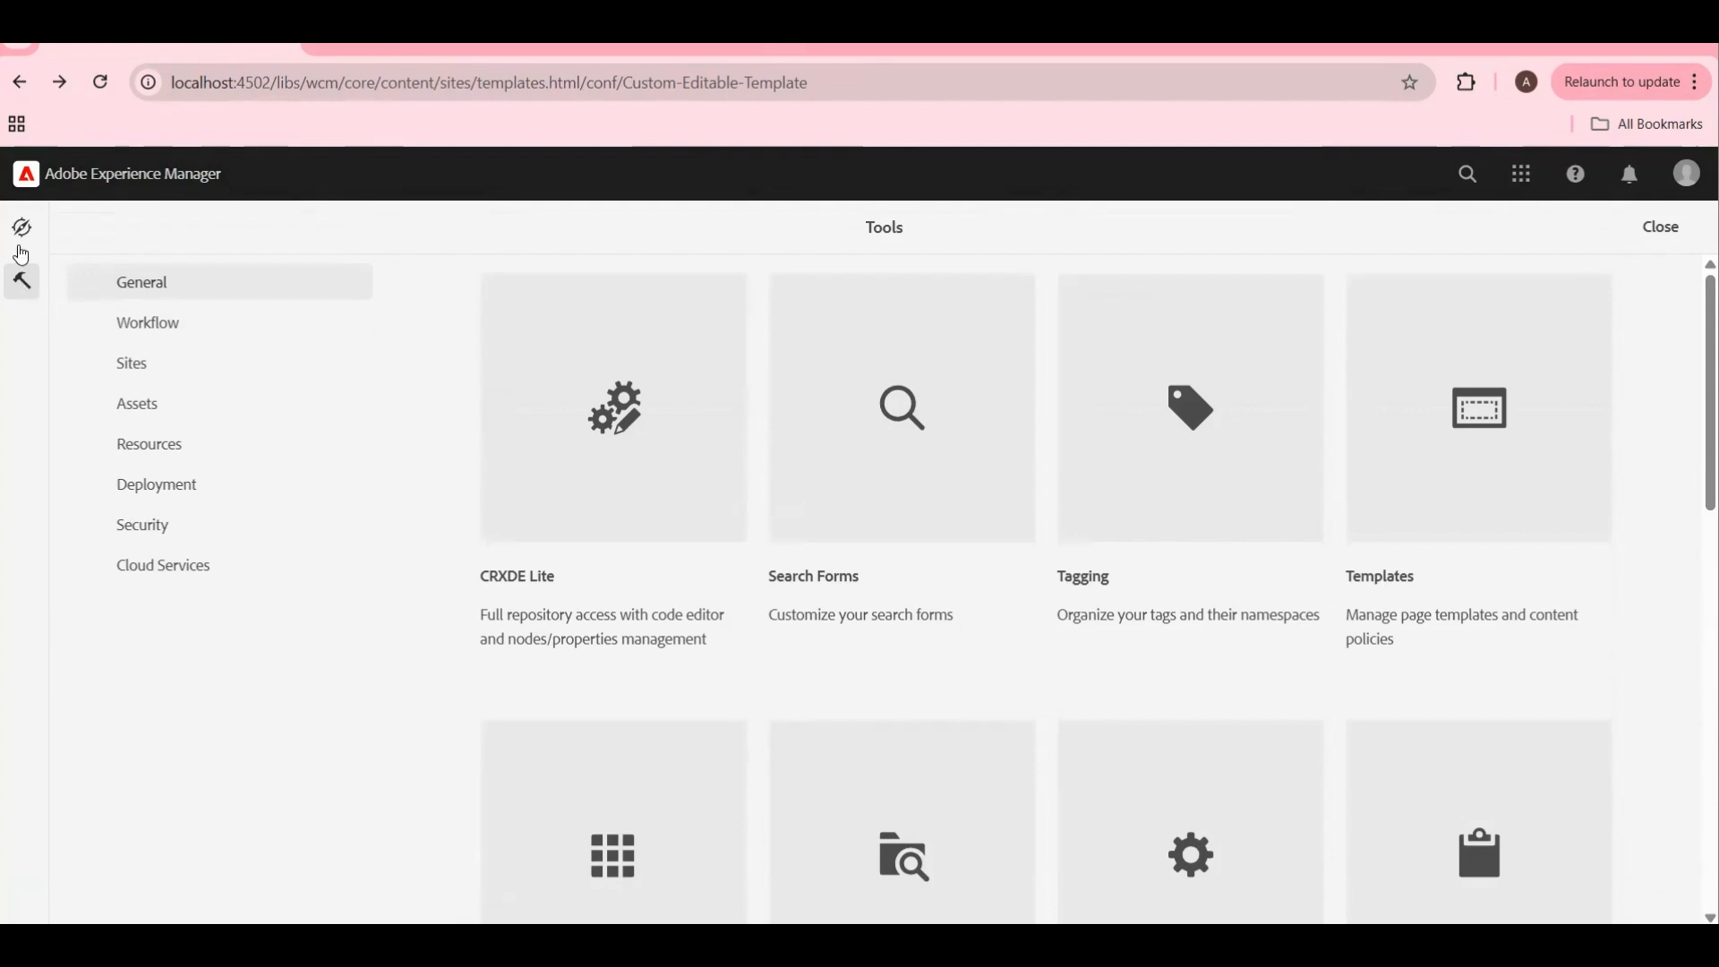
{"action": "left_click", "coordinate": [21, 229]}
{"action": "left_click", "coordinate": [21, 295]}
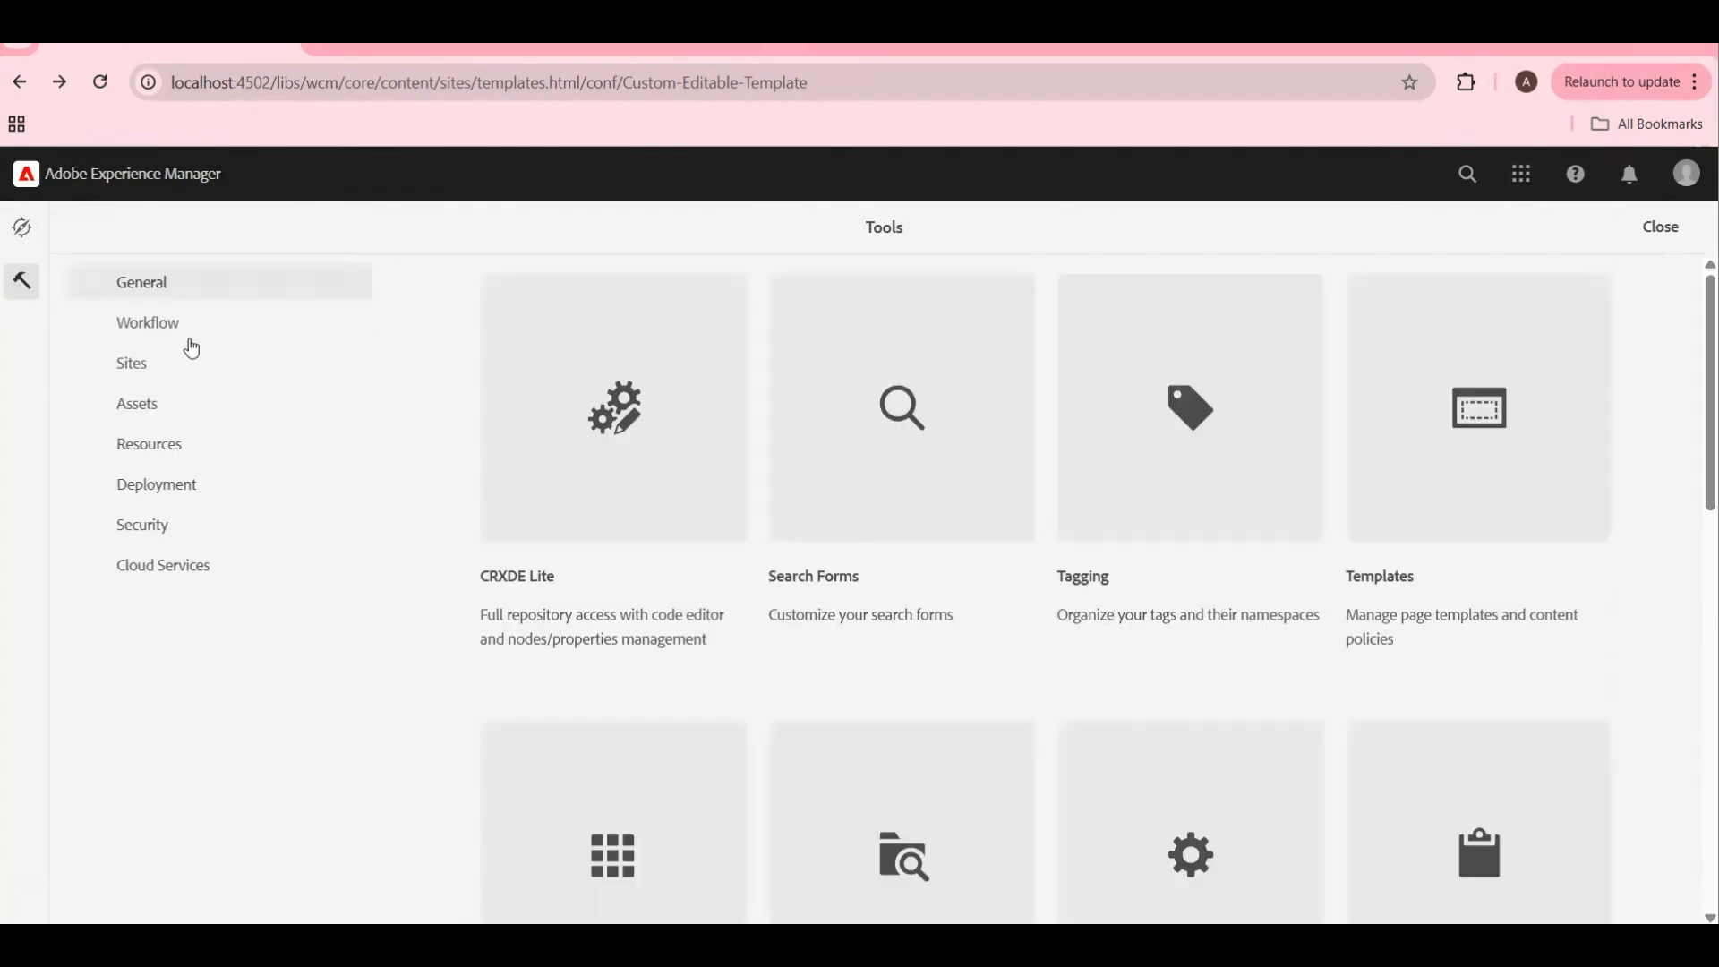
{"action": "left_click", "coordinate": [614, 432]}
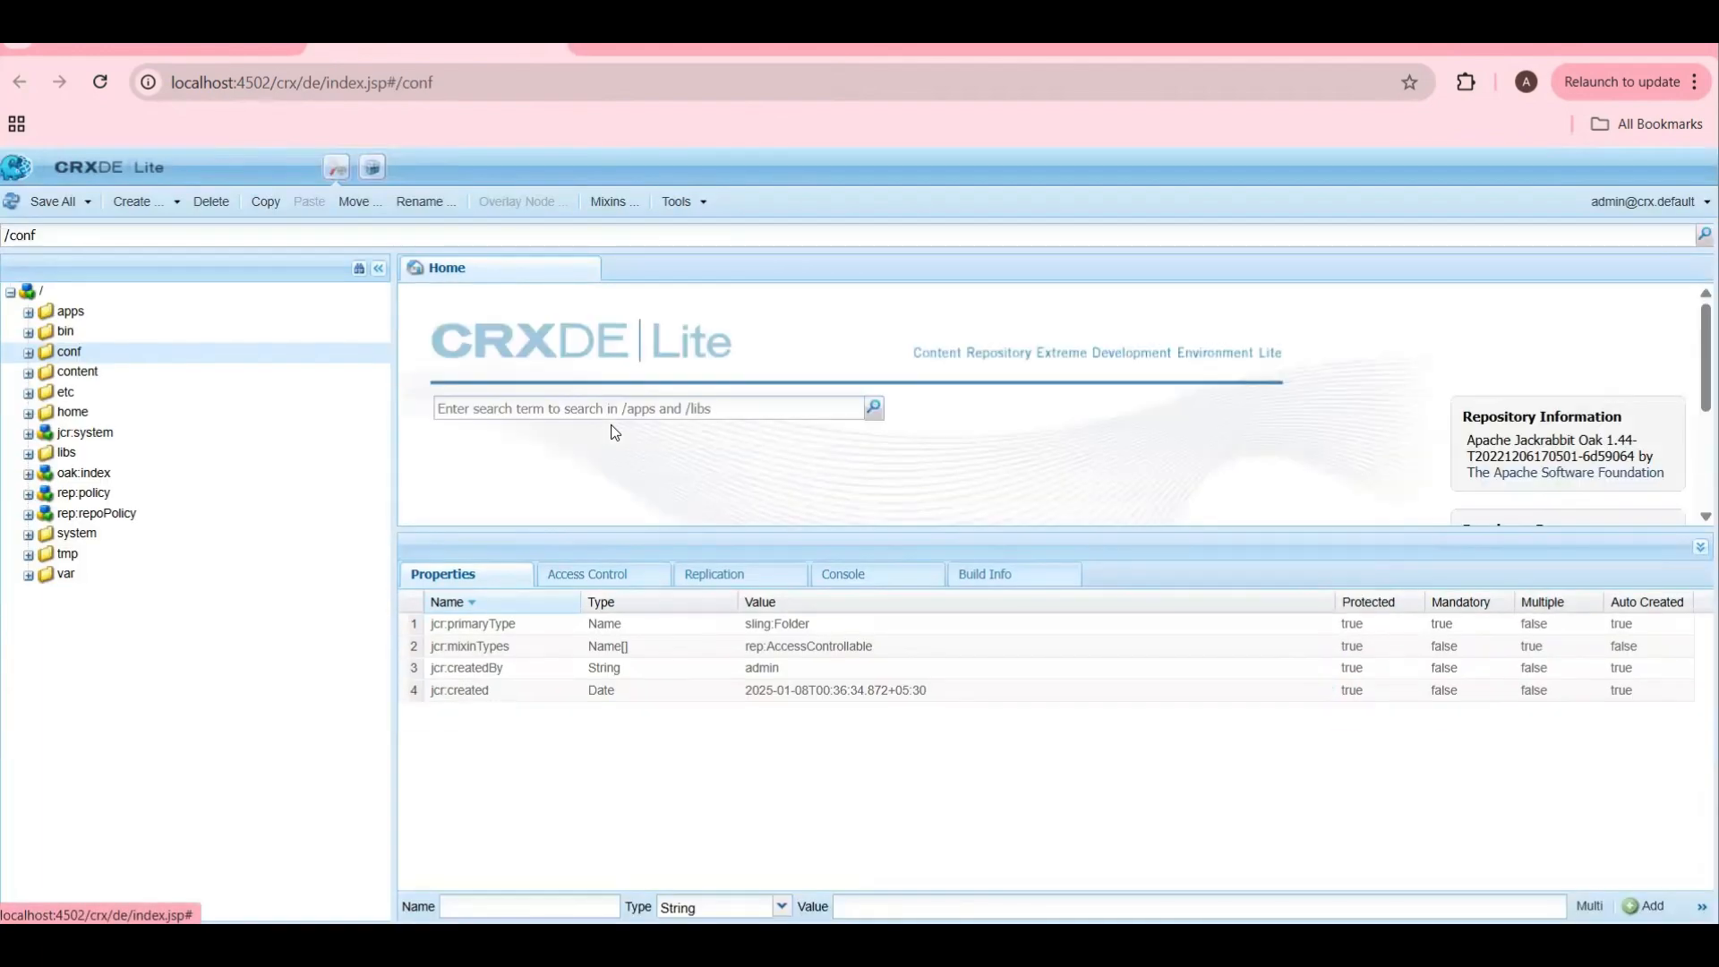
Step: Examine the repository structure of /conf/Custom-Editable-Template down to the contents of settings/wcm/template-types
{"action": "left_click", "coordinate": [28, 353]}
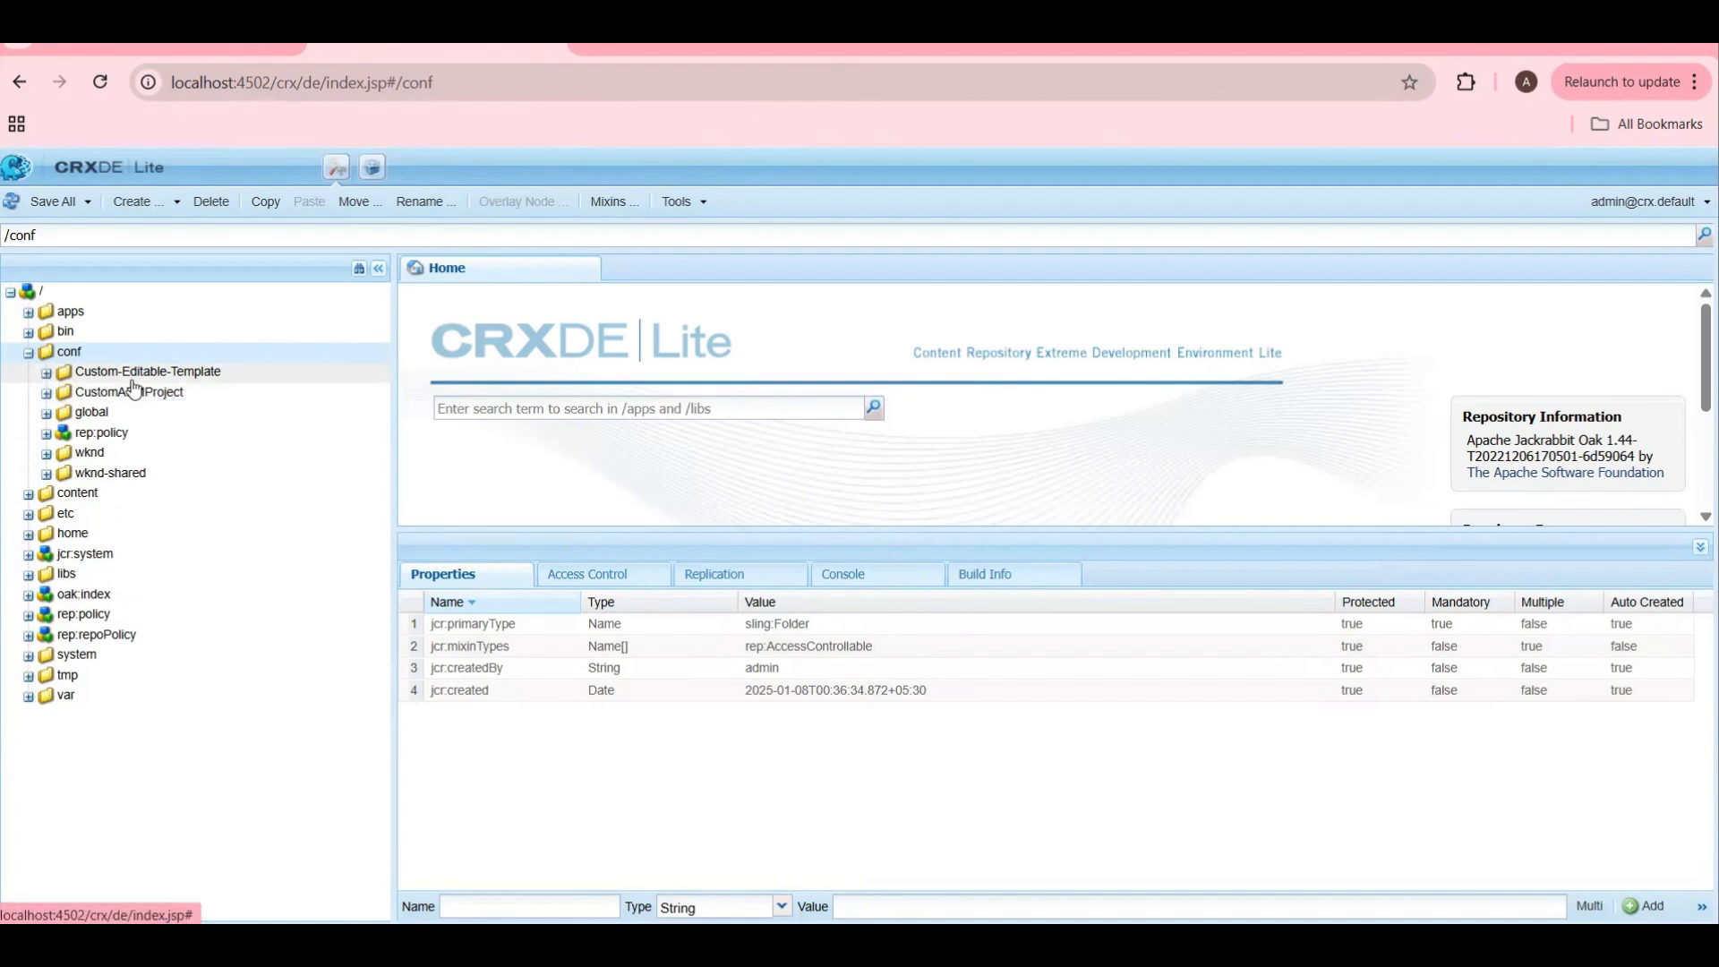
{"action": "double_click", "coordinate": [106, 372]}
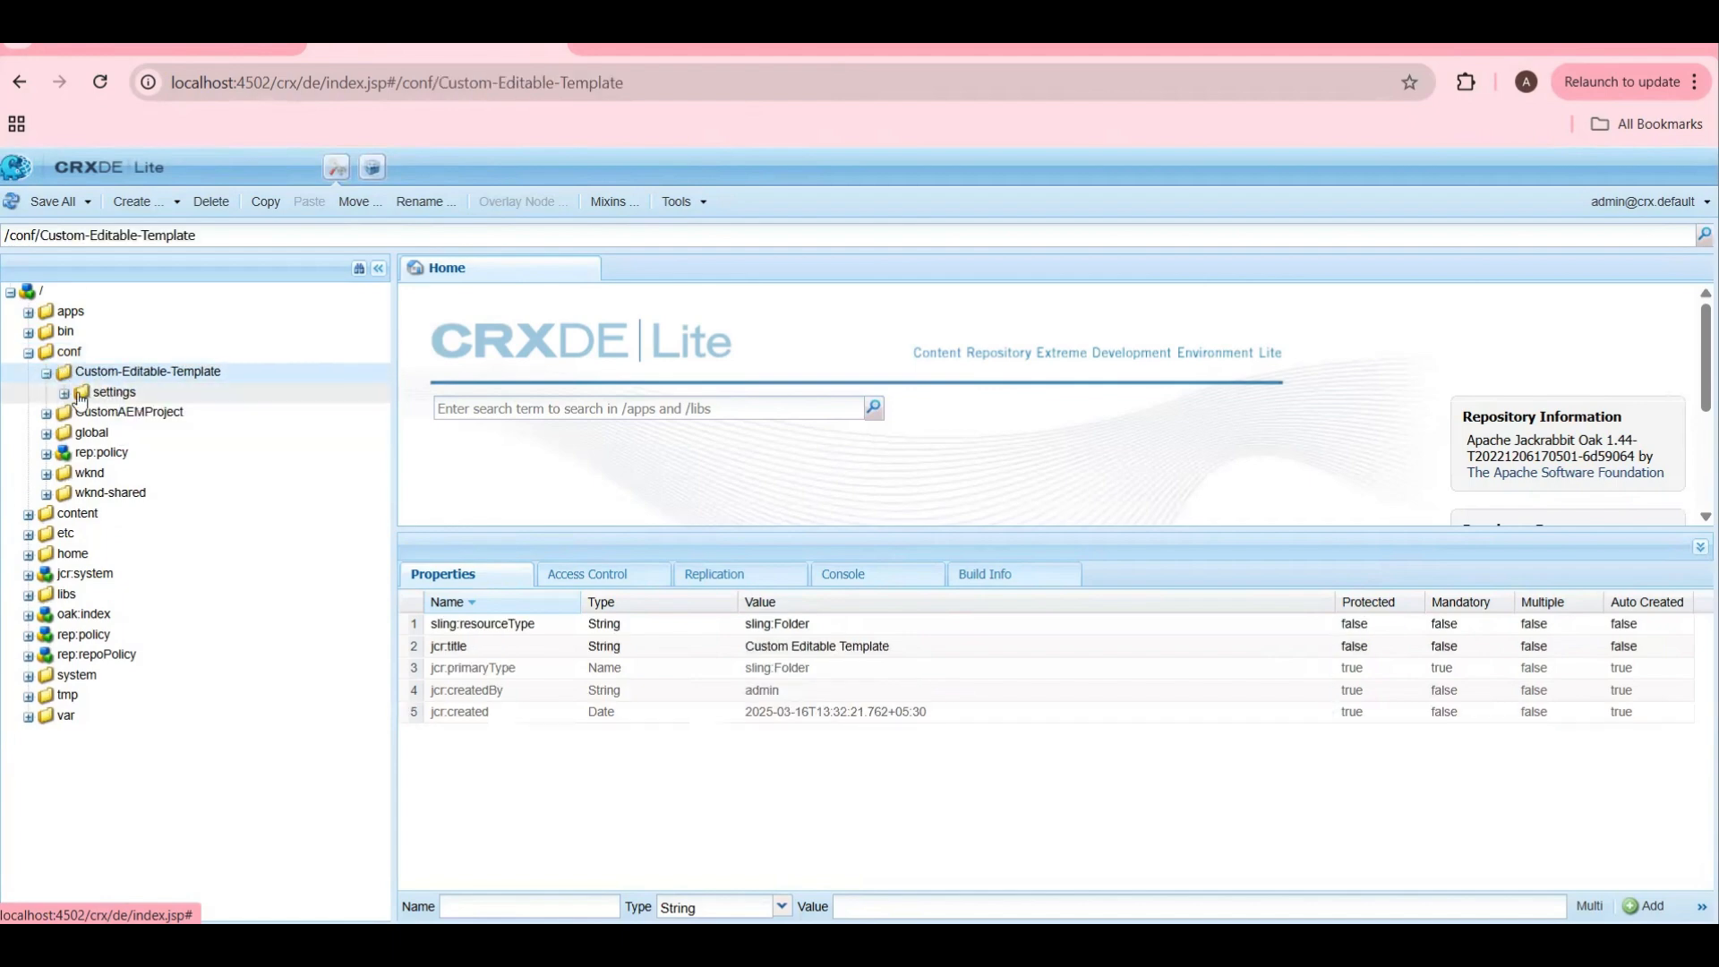
{"action": "double_click", "coordinate": [78, 395]}
{"action": "double_click", "coordinate": [90, 428]}
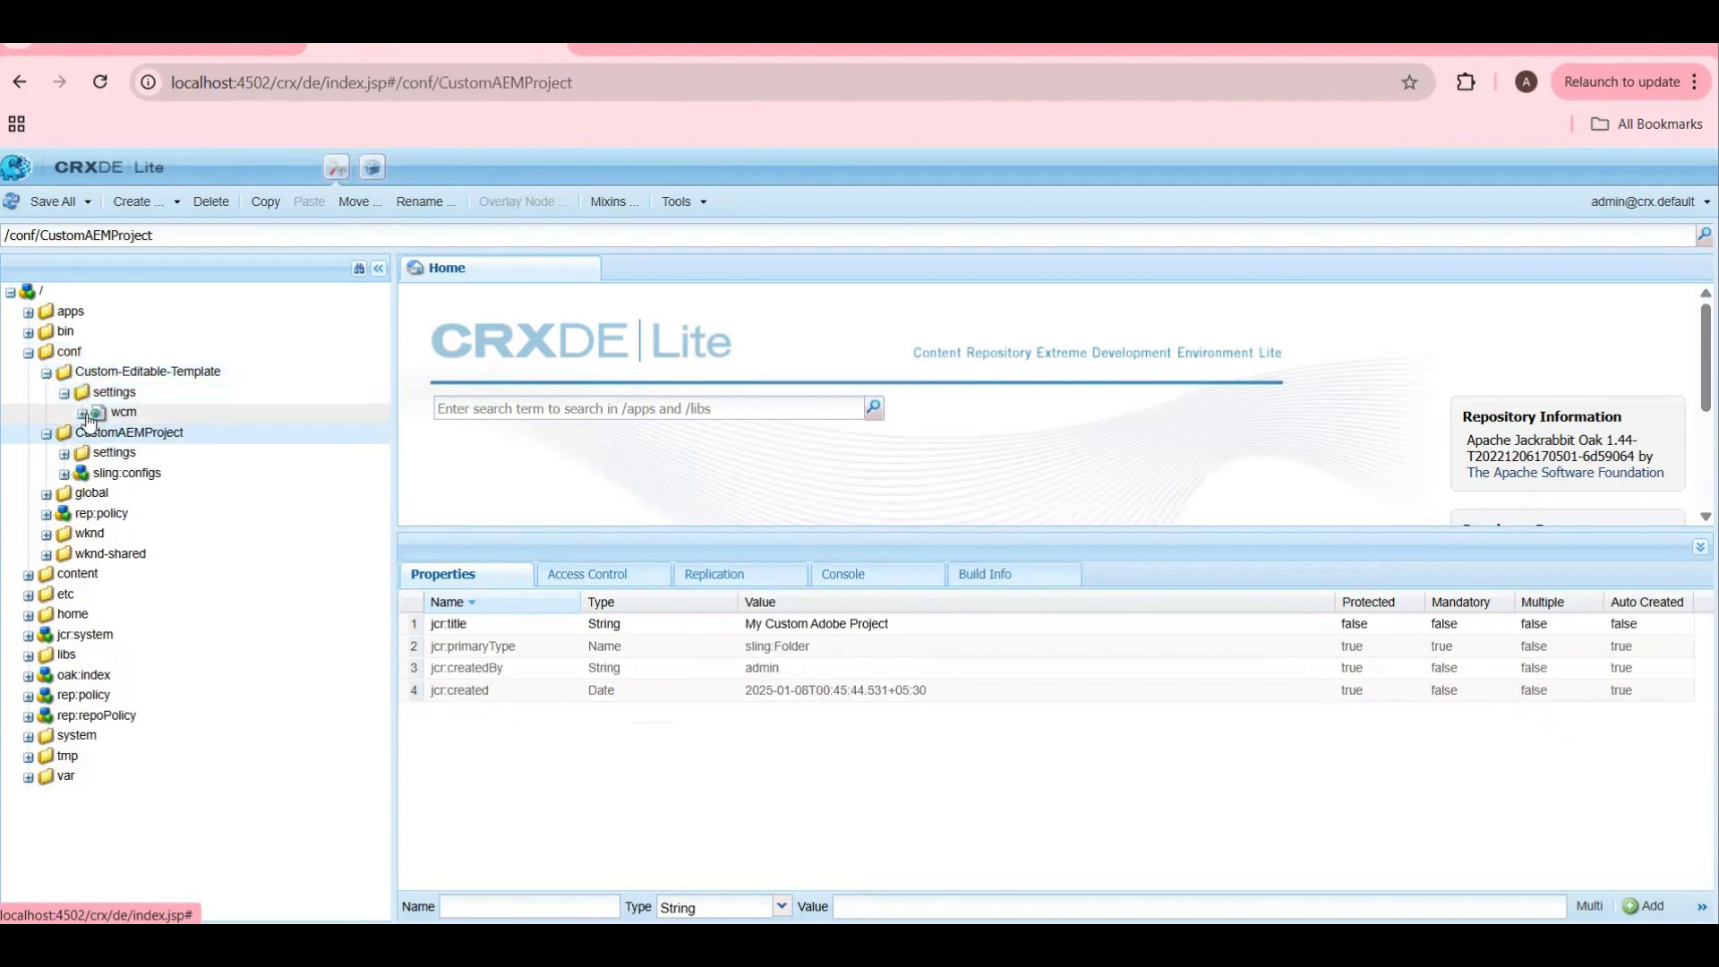
{"action": "left_click", "coordinate": [82, 414]}
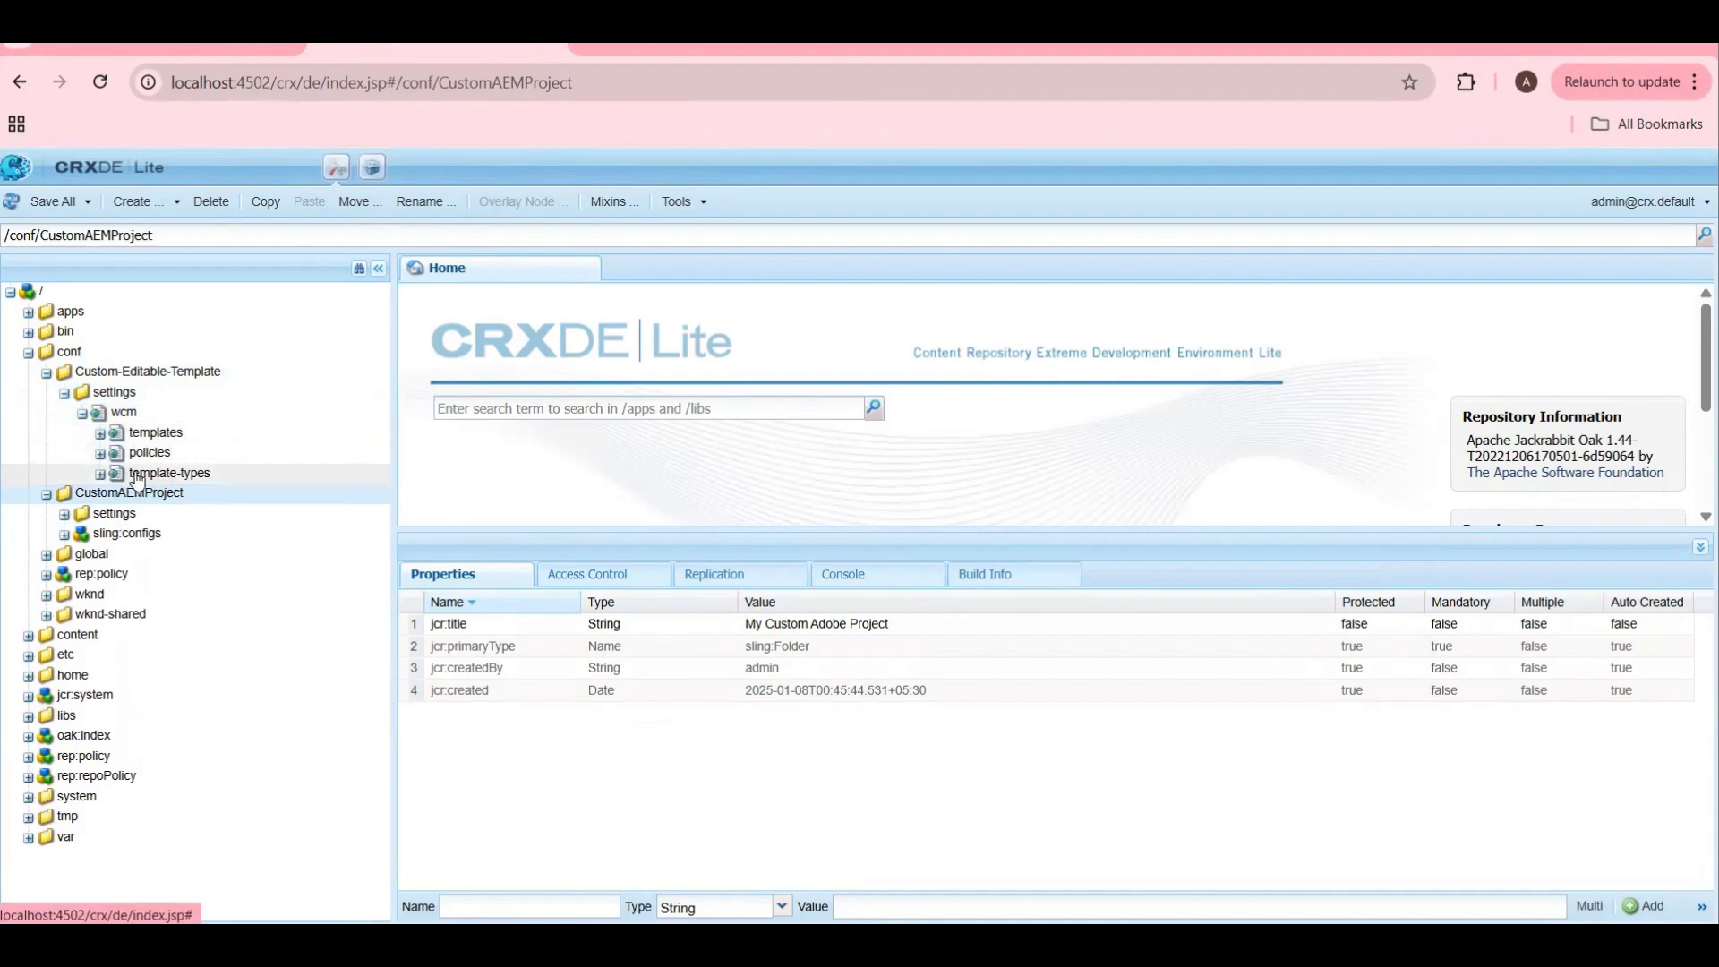
{"action": "left_click", "coordinate": [46, 494]}
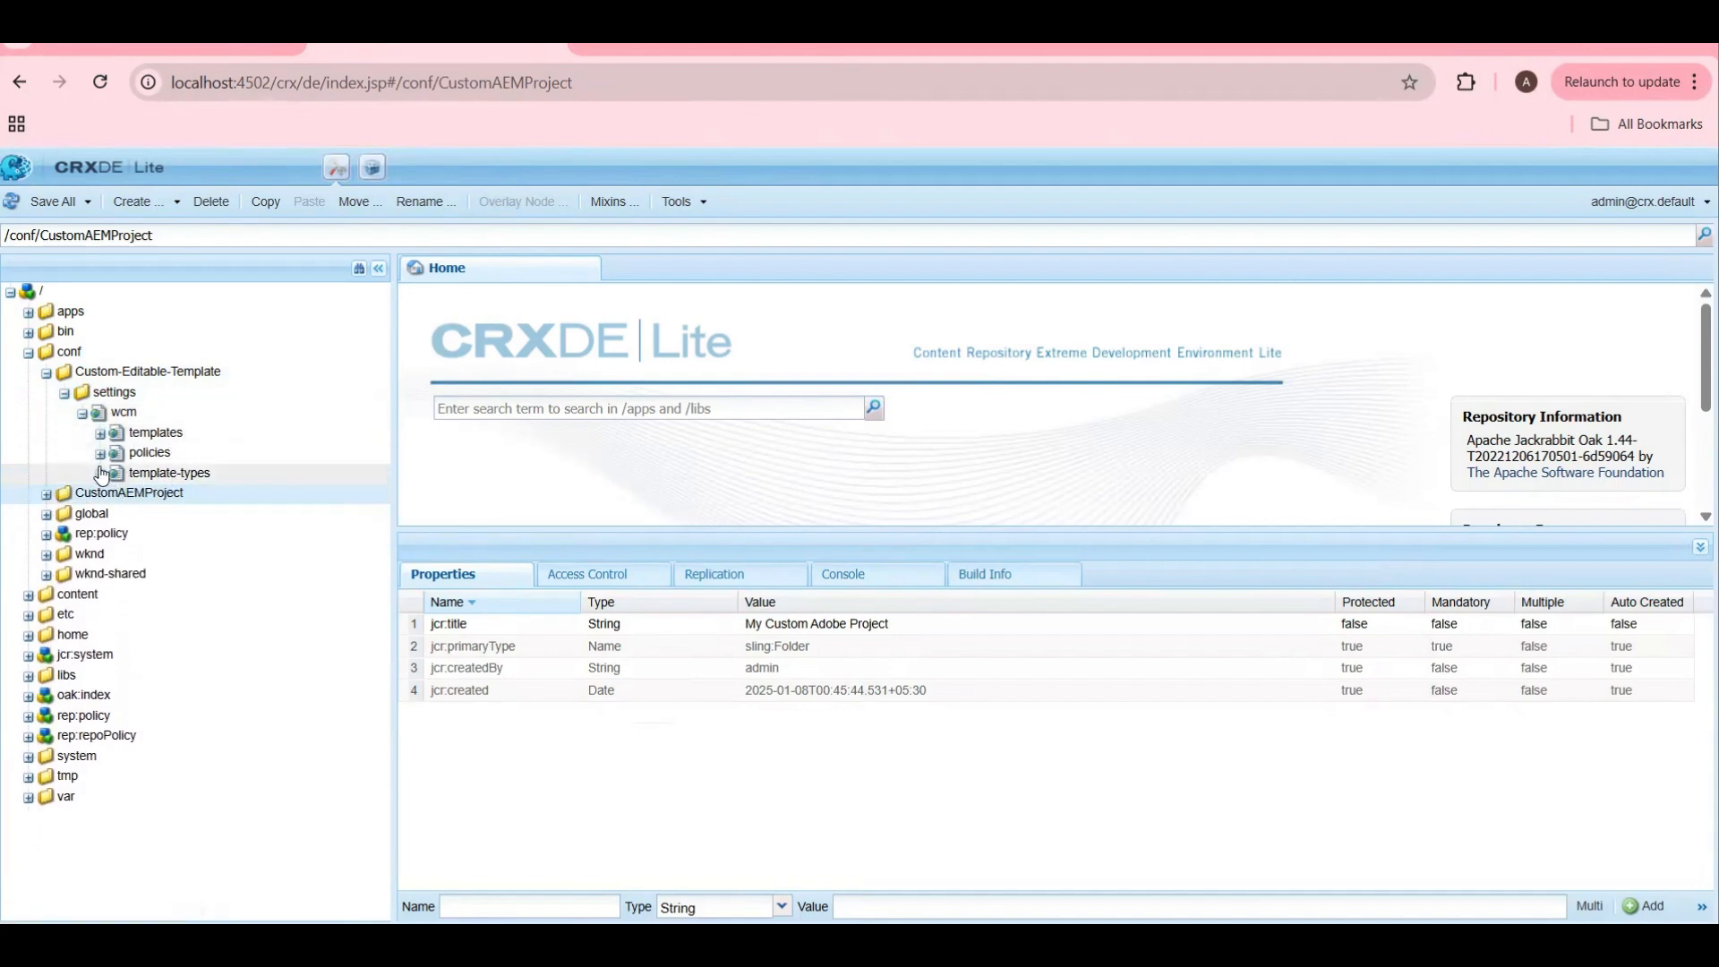
{"action": "left_click", "coordinate": [102, 473]}
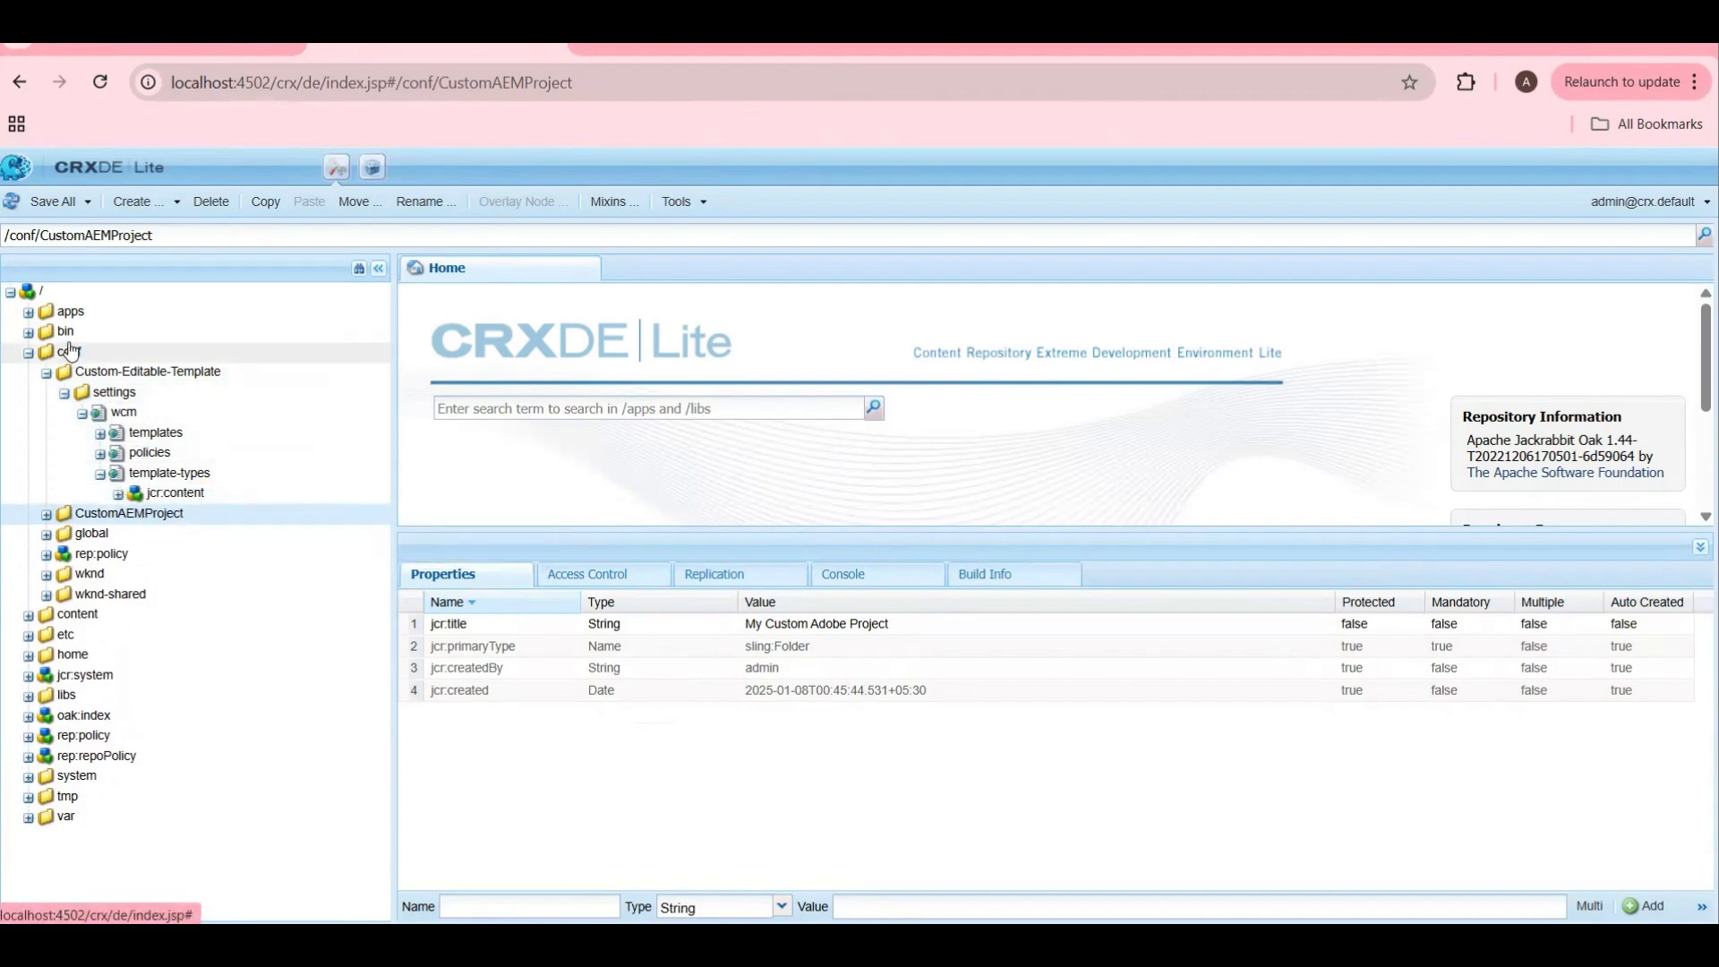
Step: Look through the /conf/global folders, including site-templates, email-templates and settings
{"action": "left_click", "coordinate": [64, 537]}
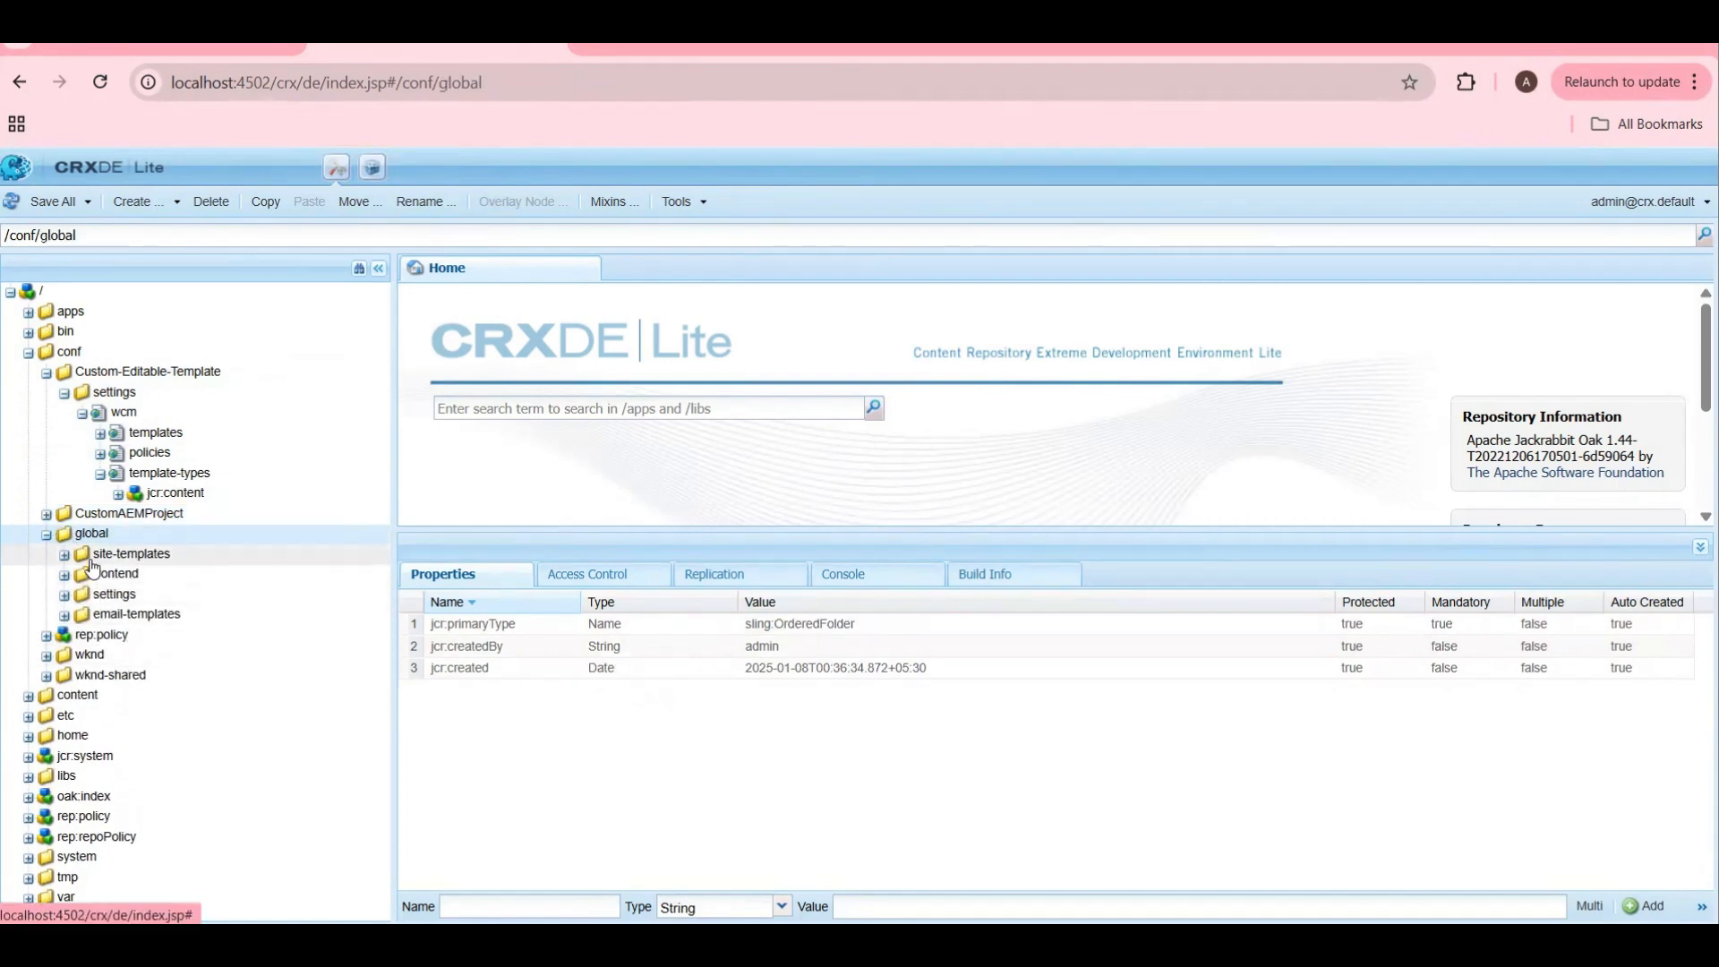
{"action": "left_click", "coordinate": [125, 554]}
{"action": "left_click", "coordinate": [116, 615]}
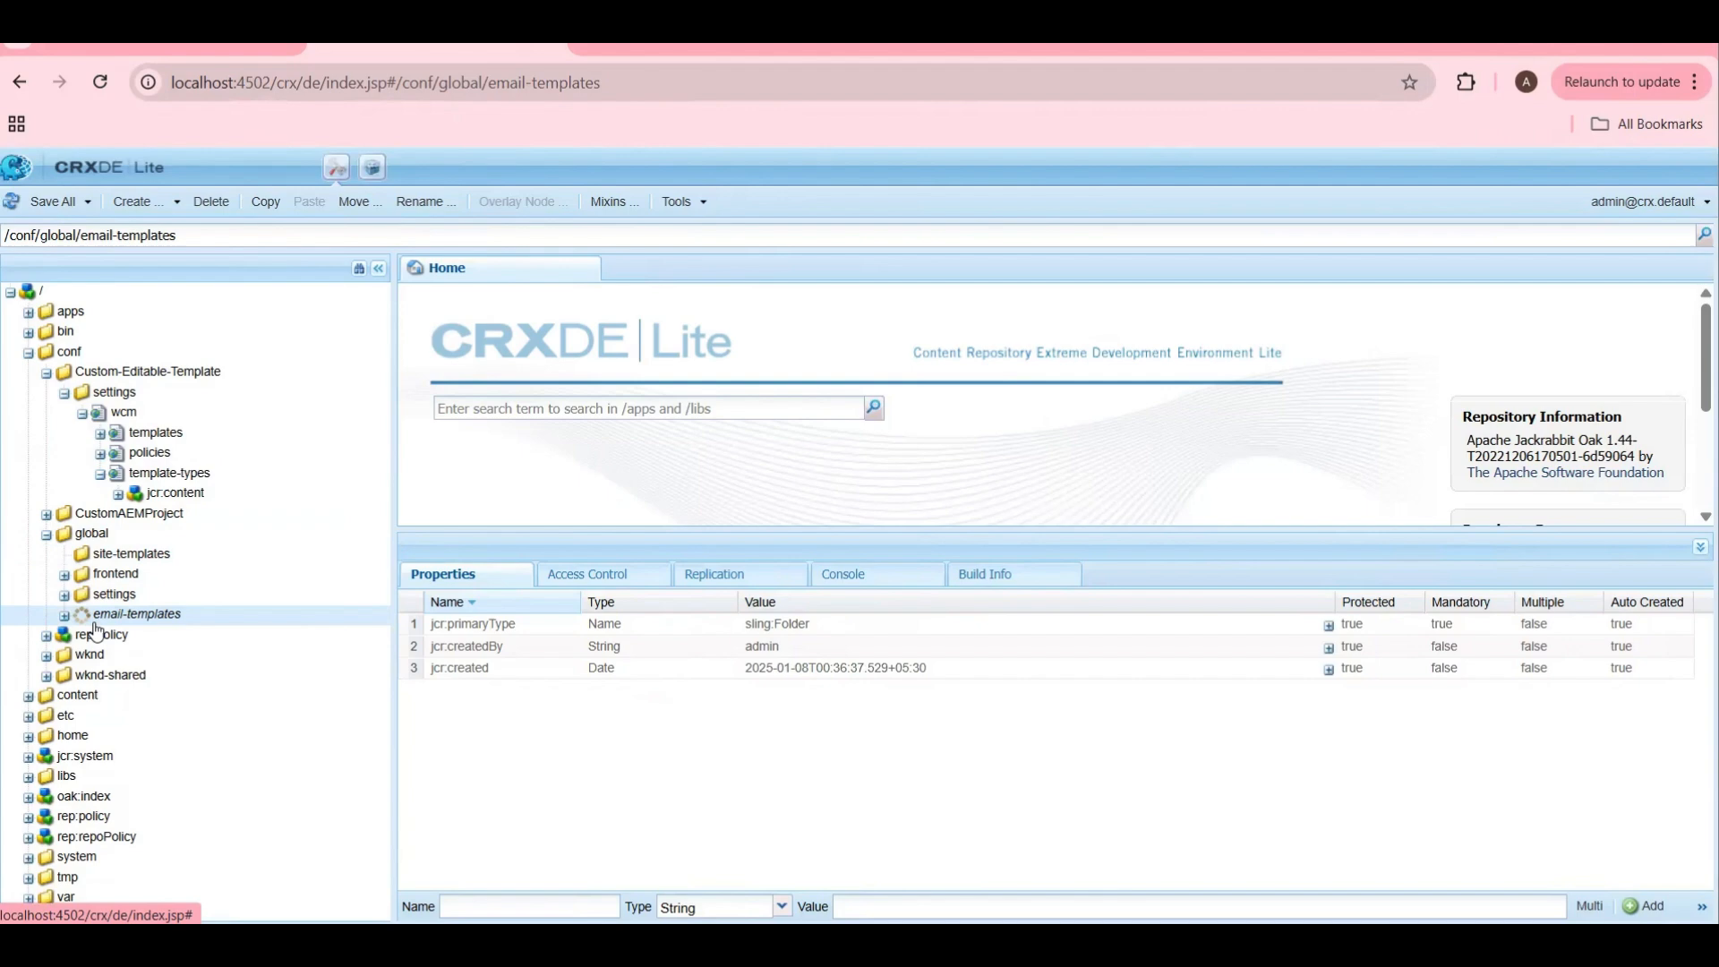
{"action": "left_click", "coordinate": [113, 594]}
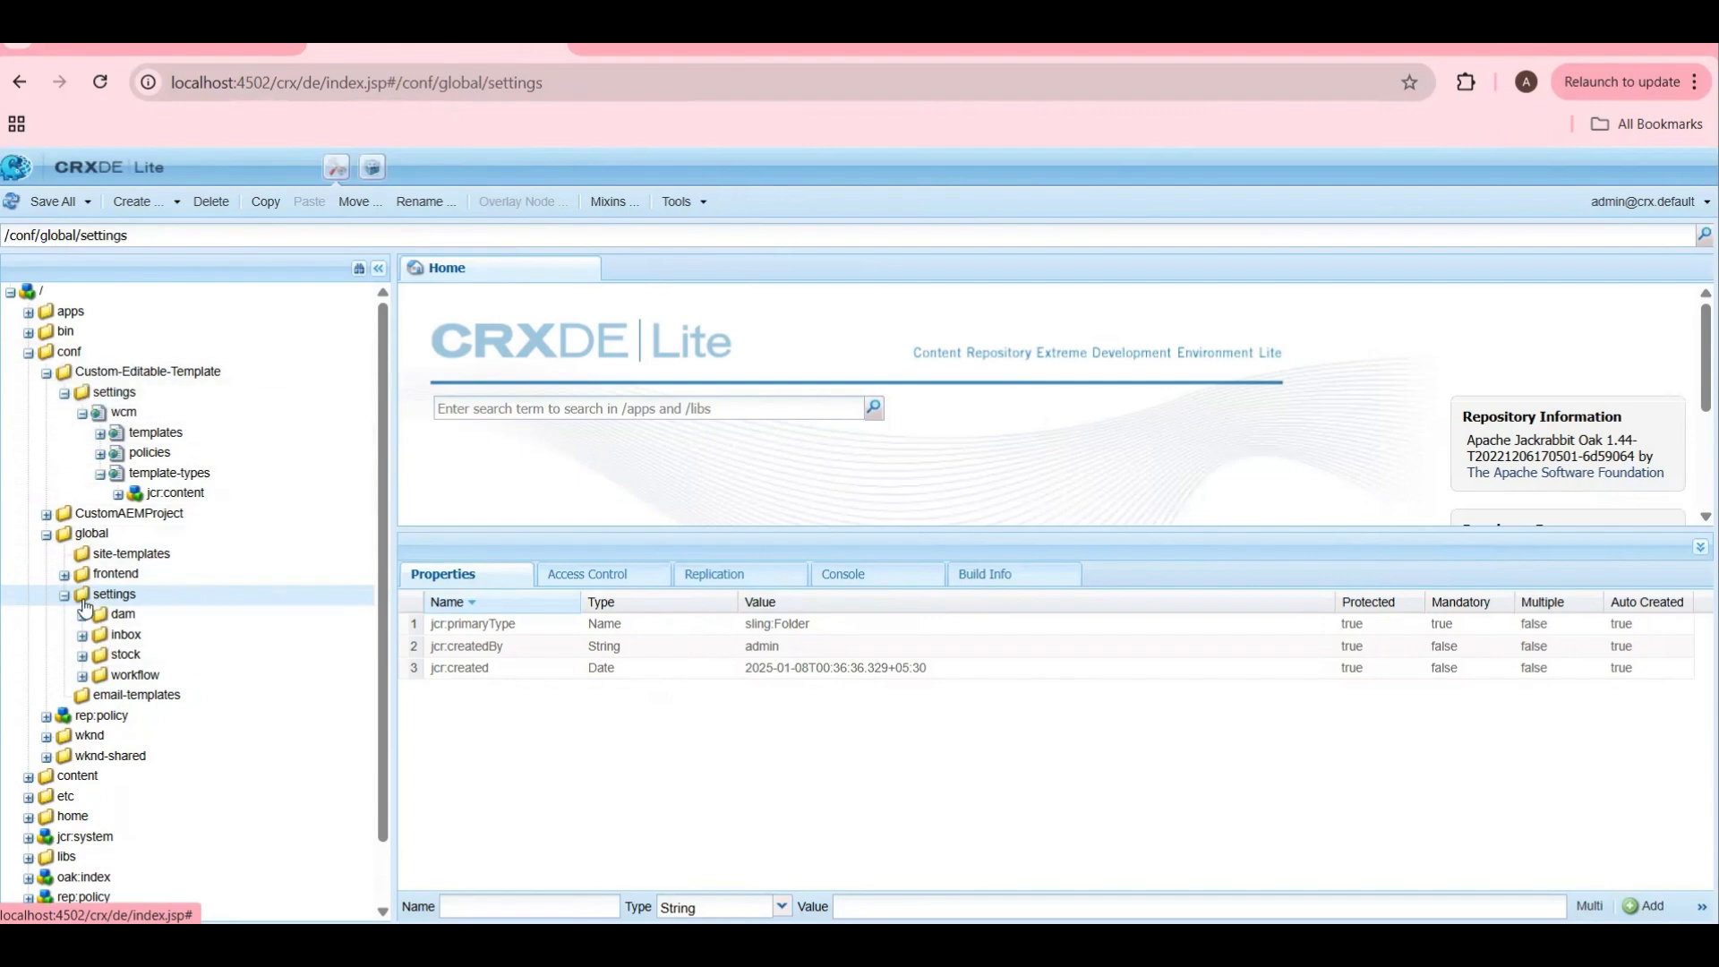
Step: Expand the apps folder down to the /apps/settings/wcm node
{"action": "double_click", "coordinate": [46, 313]}
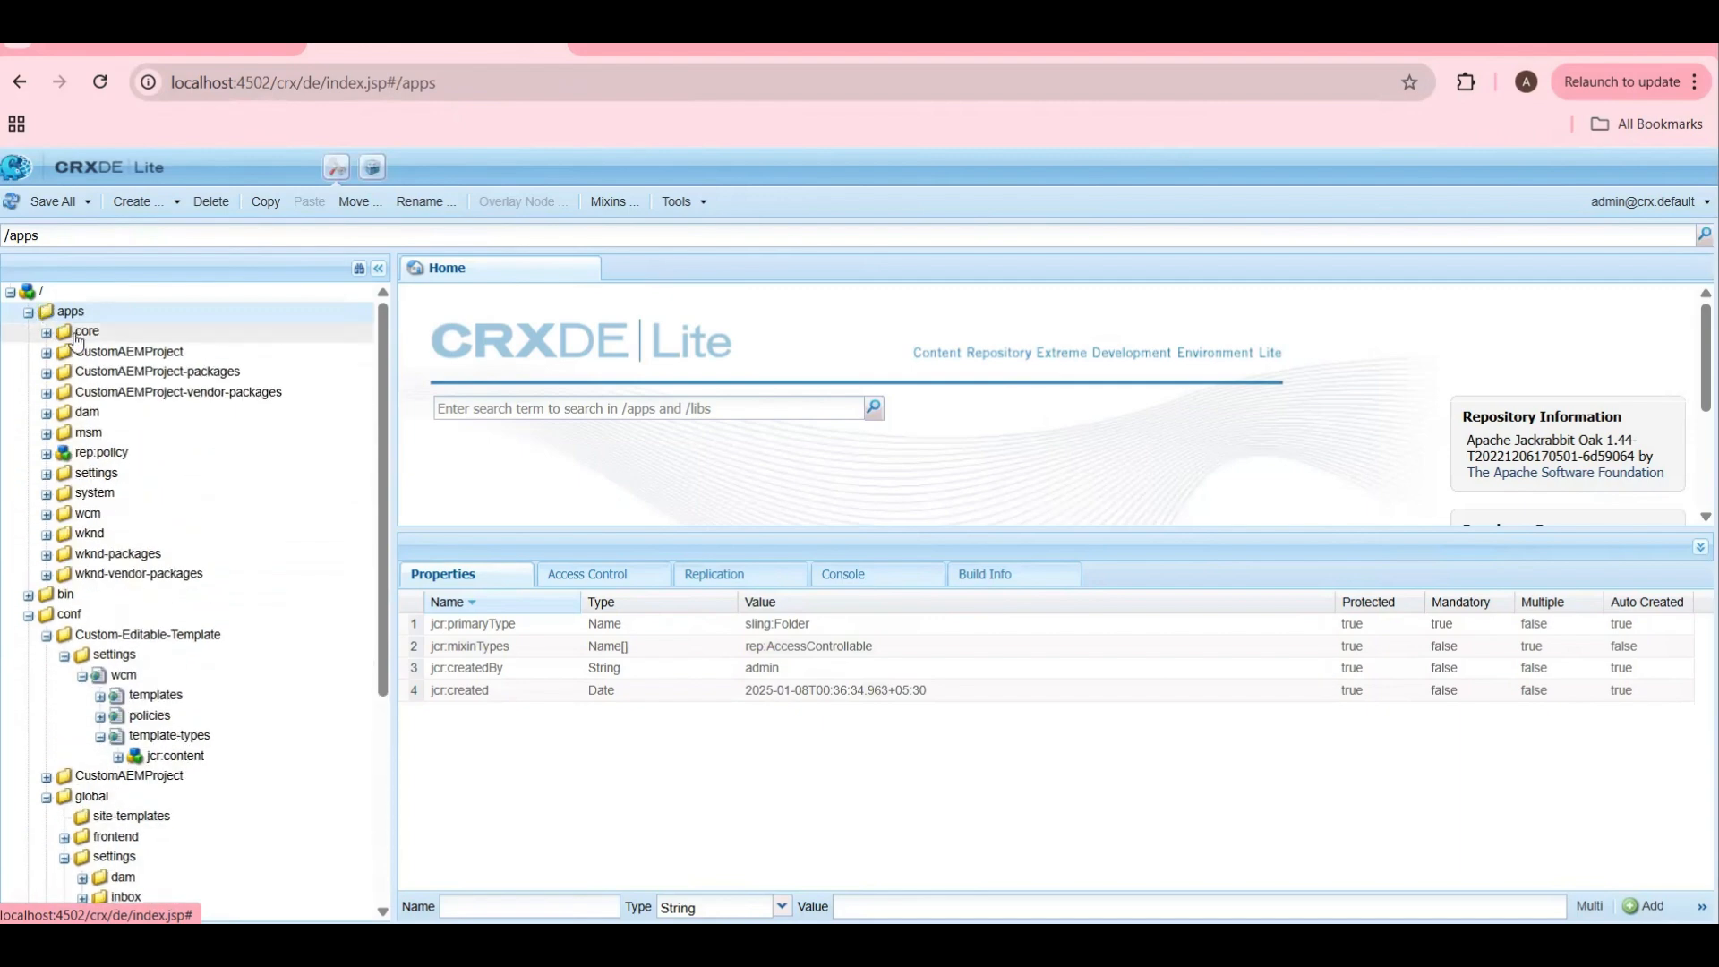
{"action": "double_click", "coordinate": [68, 476]}
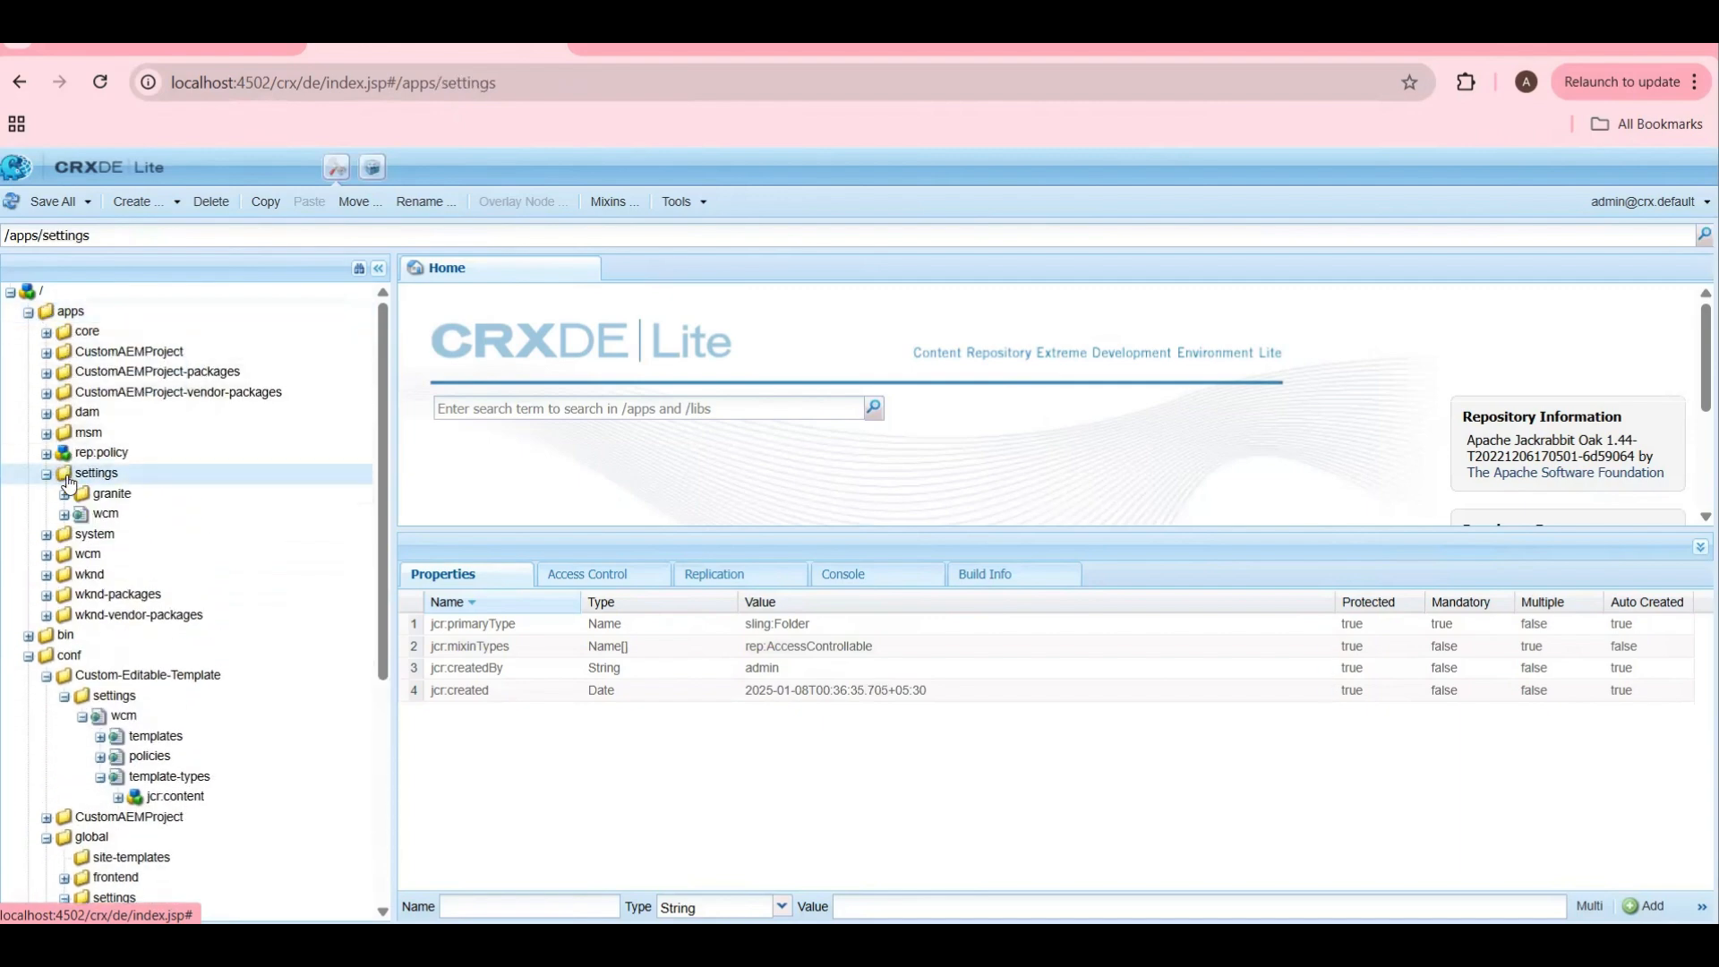
{"action": "double_click", "coordinate": [102, 556]}
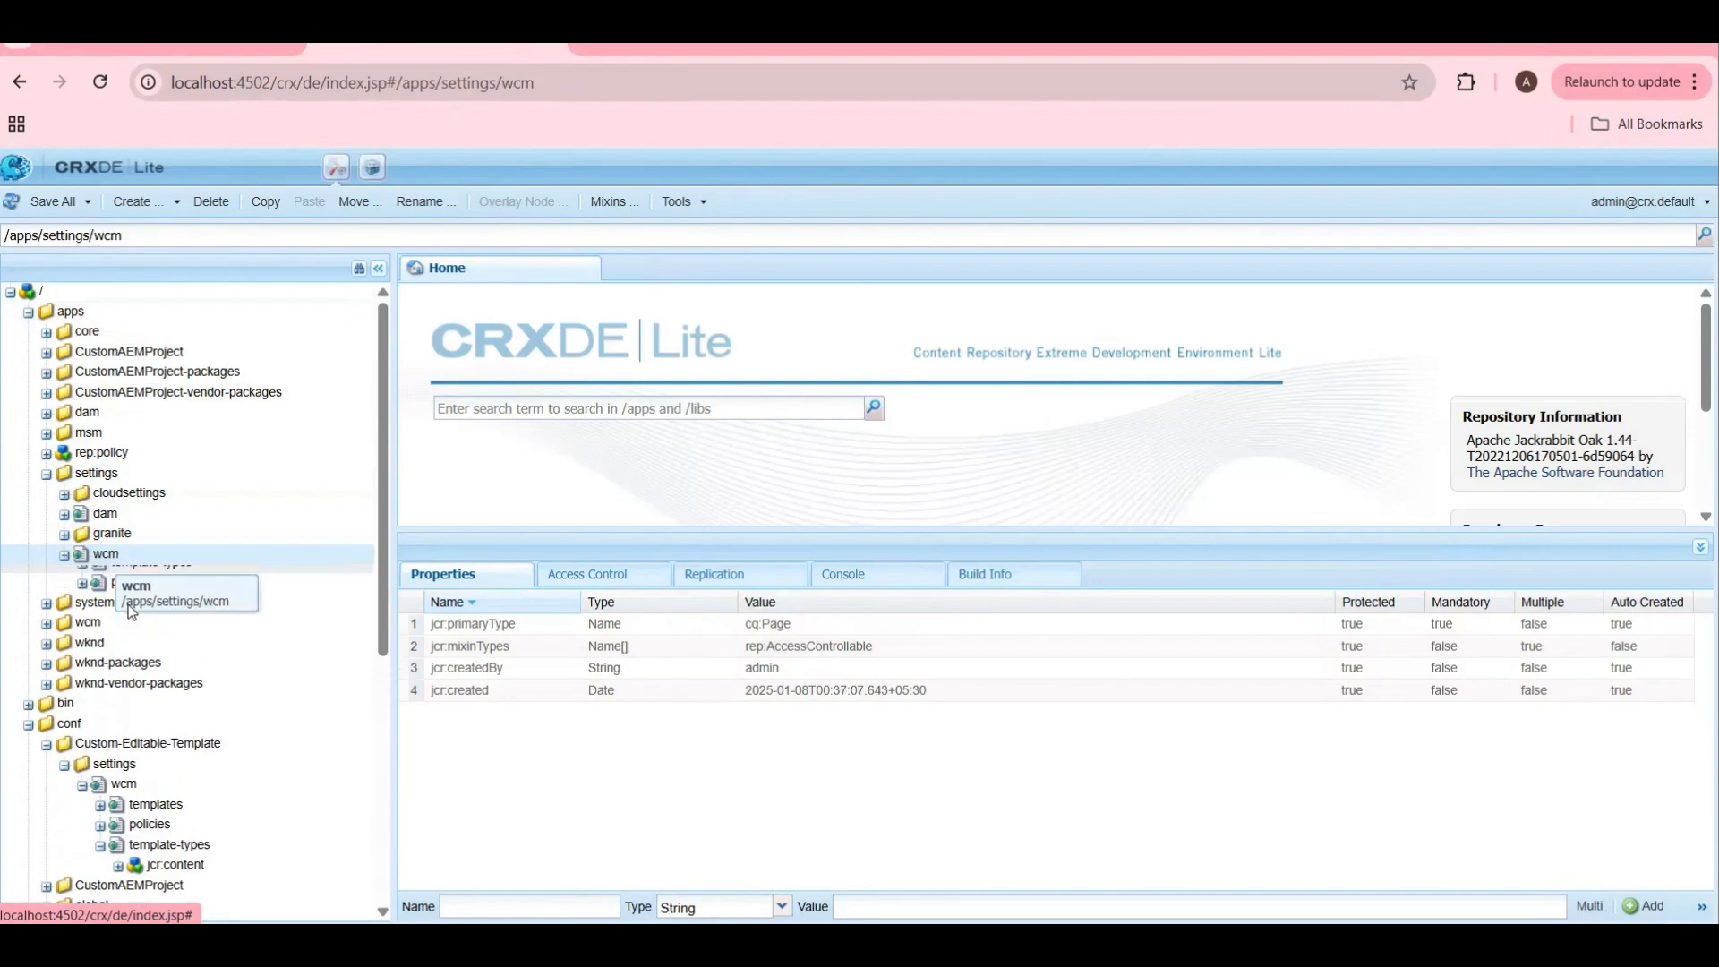
Step: Examine /apps/settings/wcm/template-types and its rep:policy node, and collapse the apps settings folder
{"action": "double_click", "coordinate": [111, 596]}
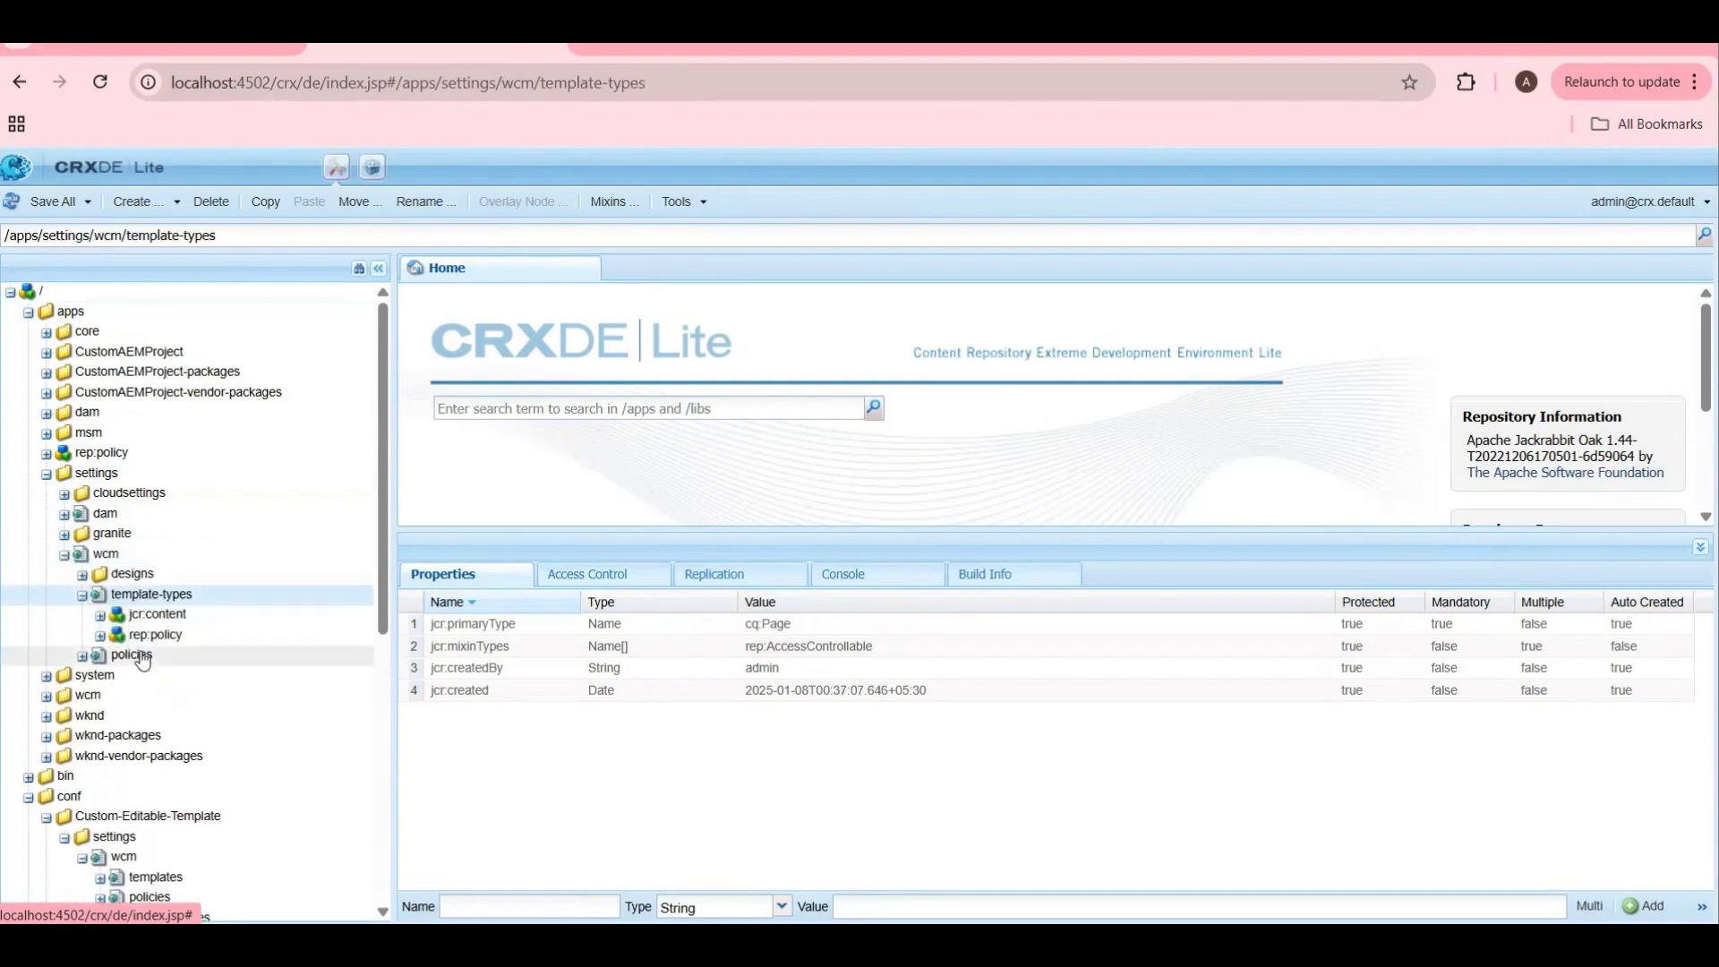
{"action": "left_click", "coordinate": [144, 615]}
{"action": "left_click", "coordinate": [130, 641]}
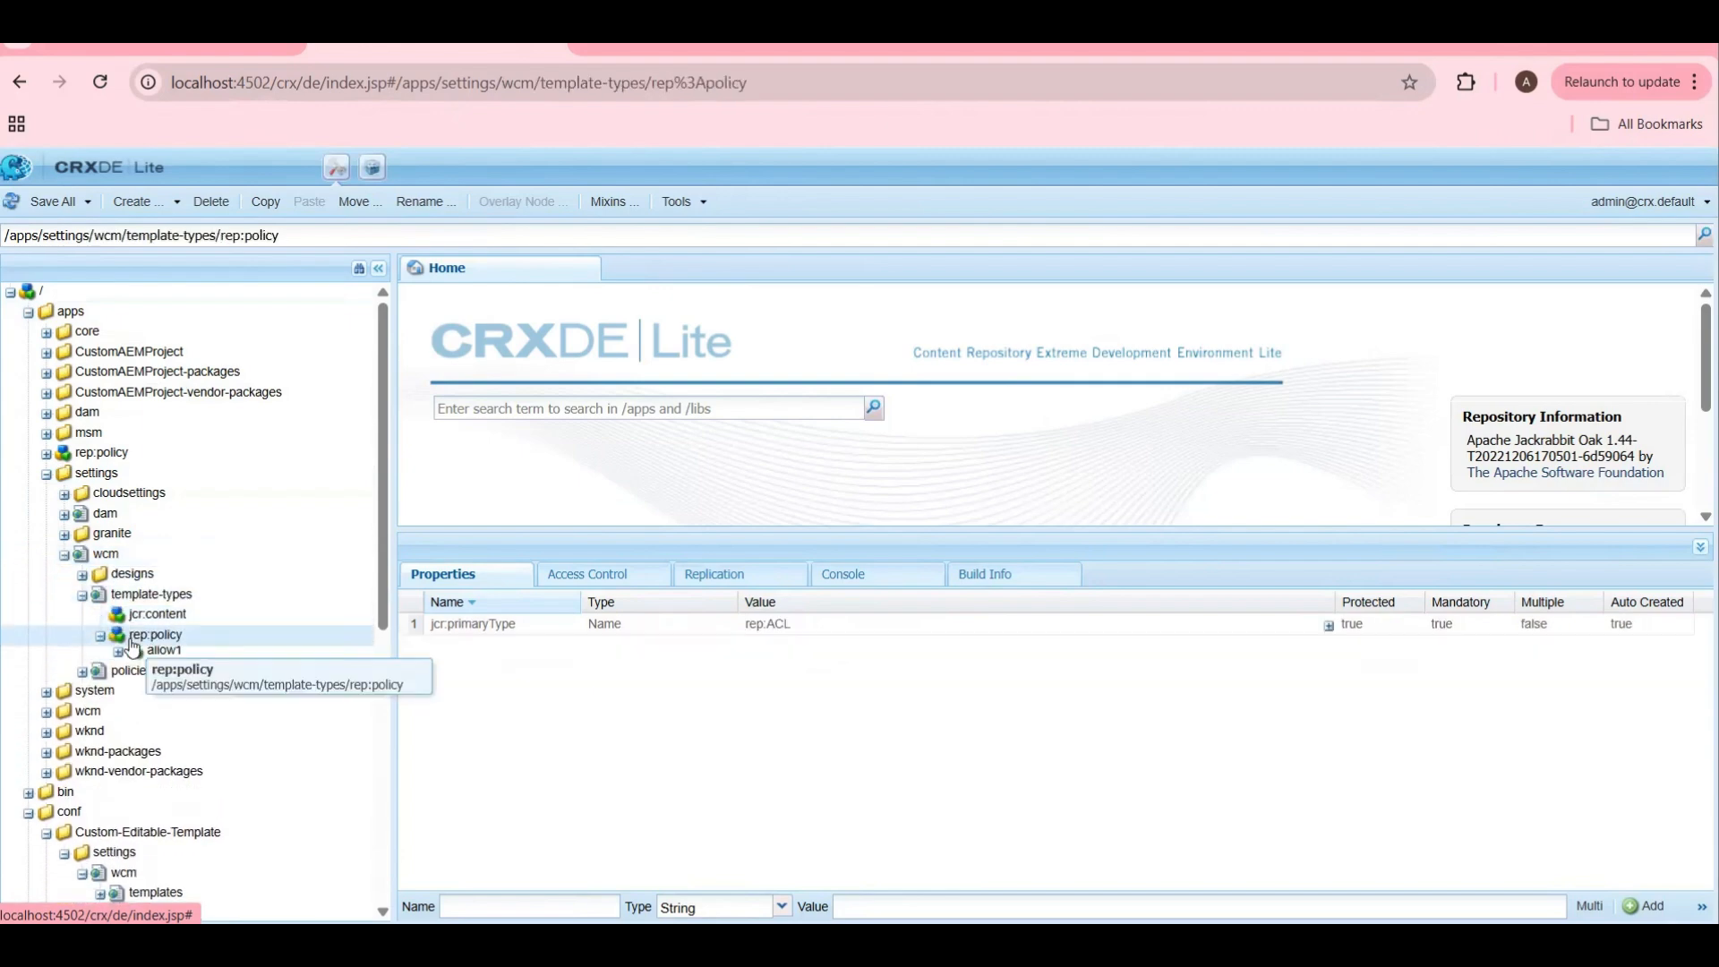
{"action": "left_click", "coordinate": [100, 637]}
{"action": "left_click", "coordinate": [101, 637]}
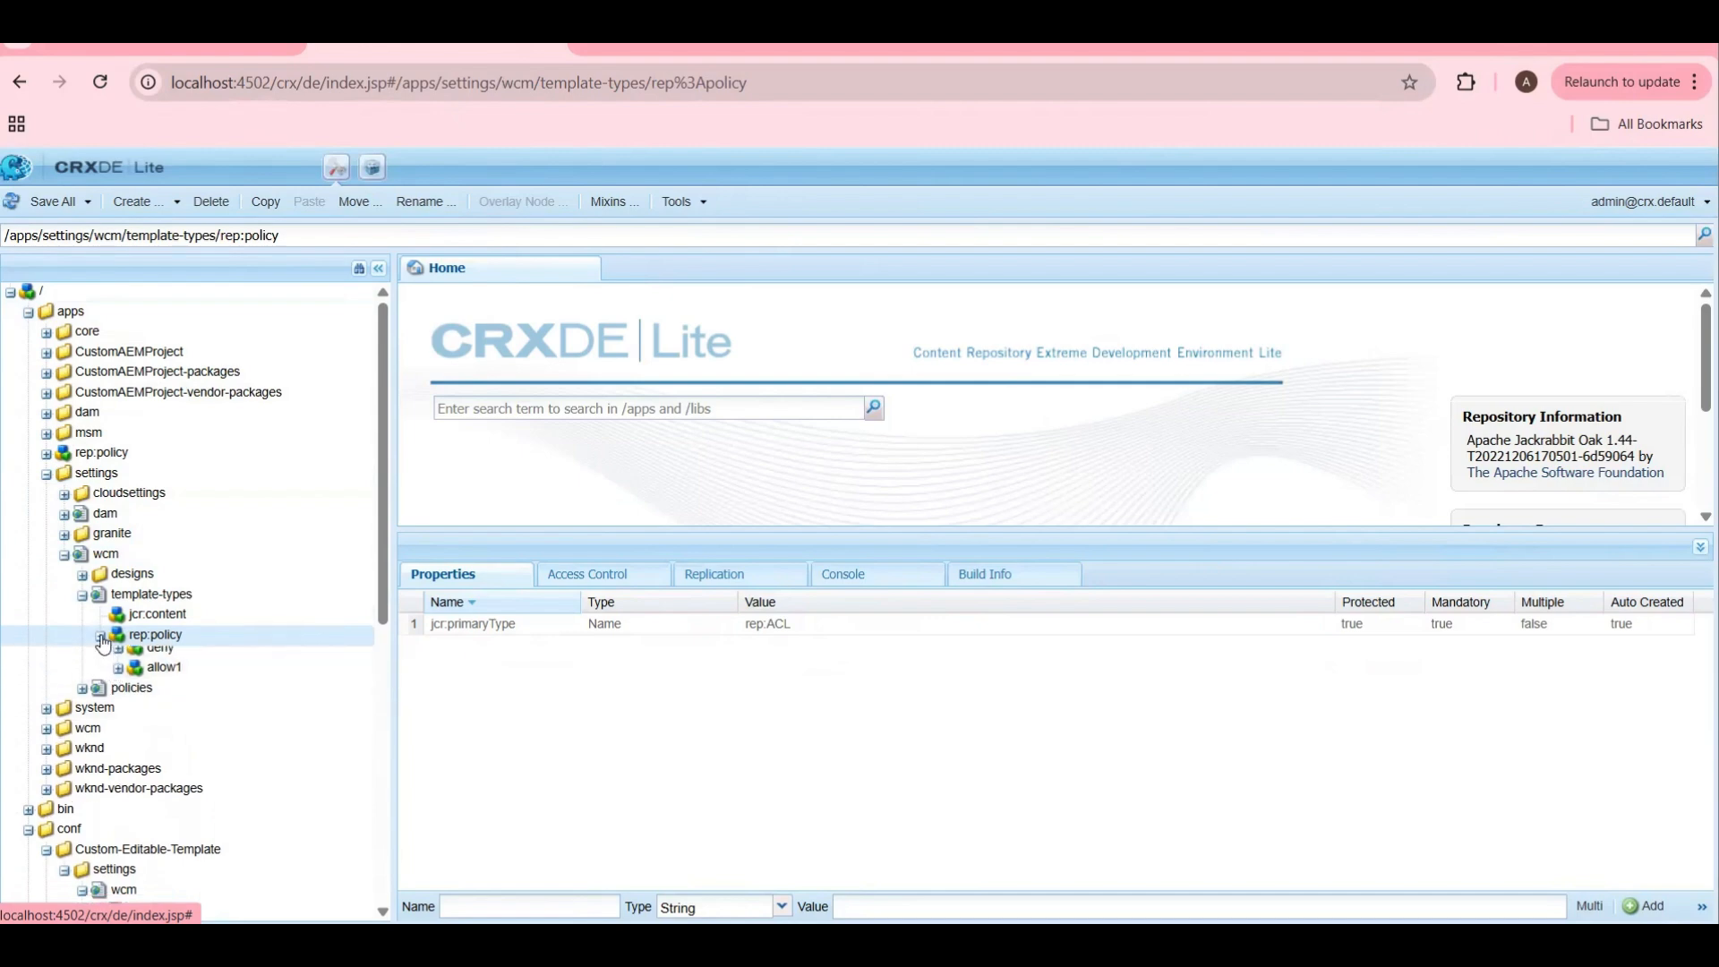
{"action": "left_click", "coordinate": [88, 597]}
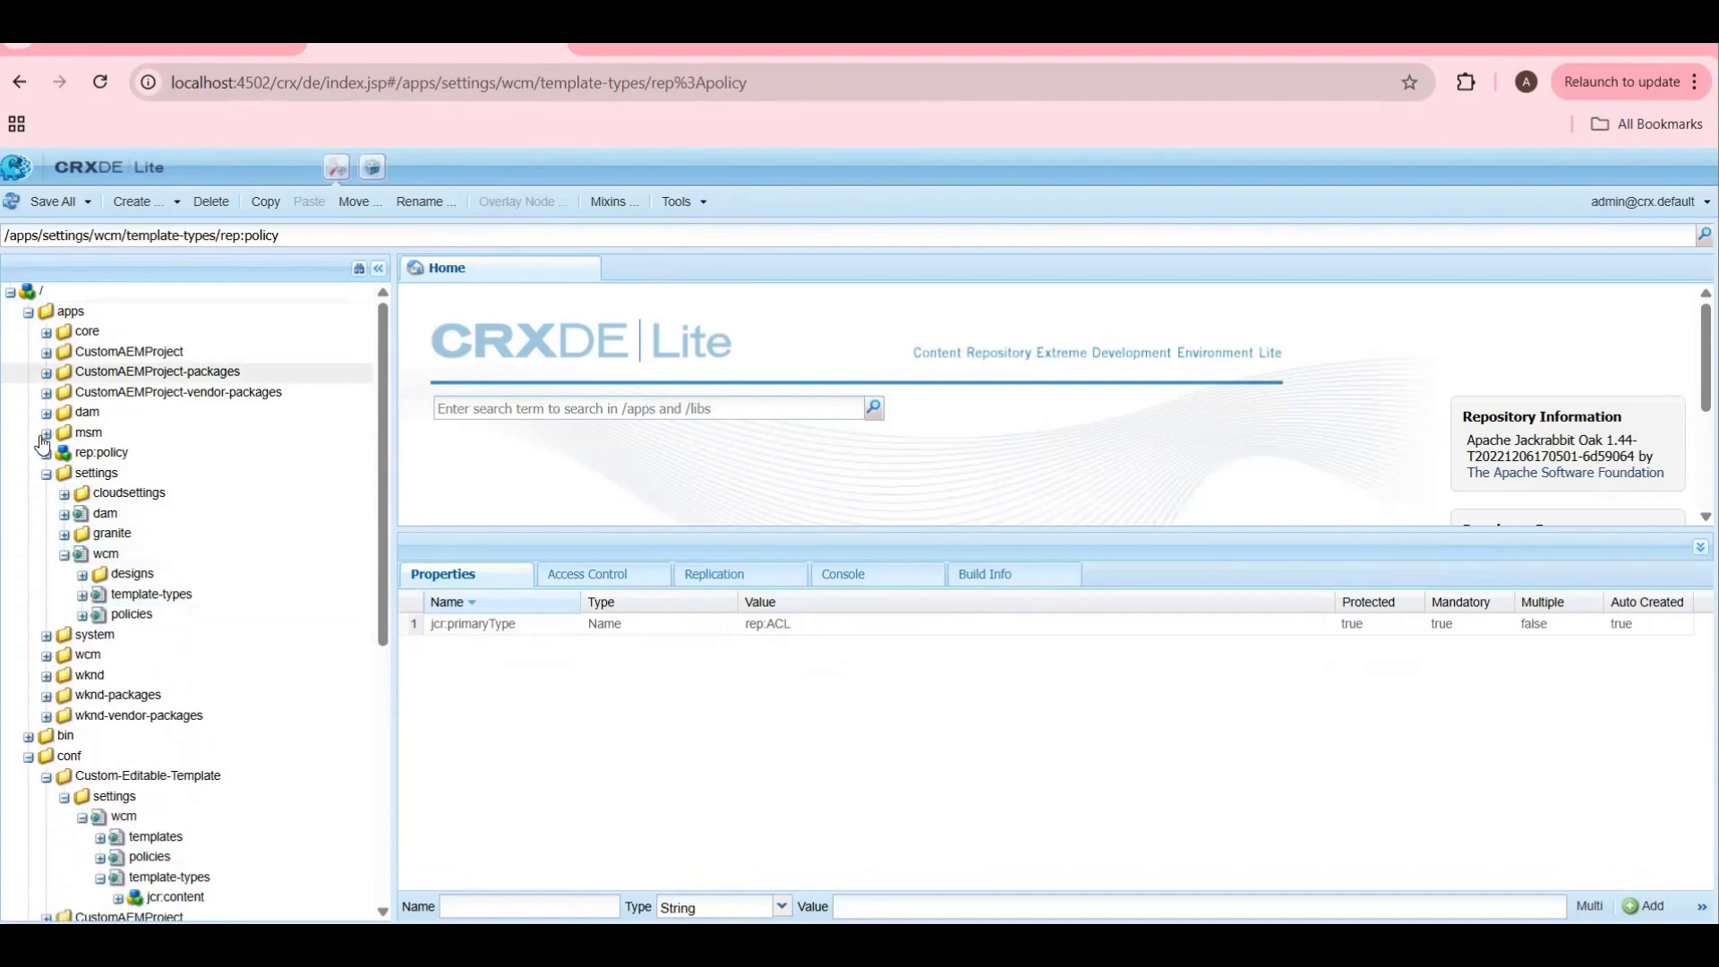
{"action": "left_click", "coordinate": [47, 473]}
Step: Browse the libs folder down to the contents of /libs/settings/wcm/template-types/html5page
{"action": "scroll", "coordinate": [48, 513], "scroll_direction": "down", "scroll_amount": 4}
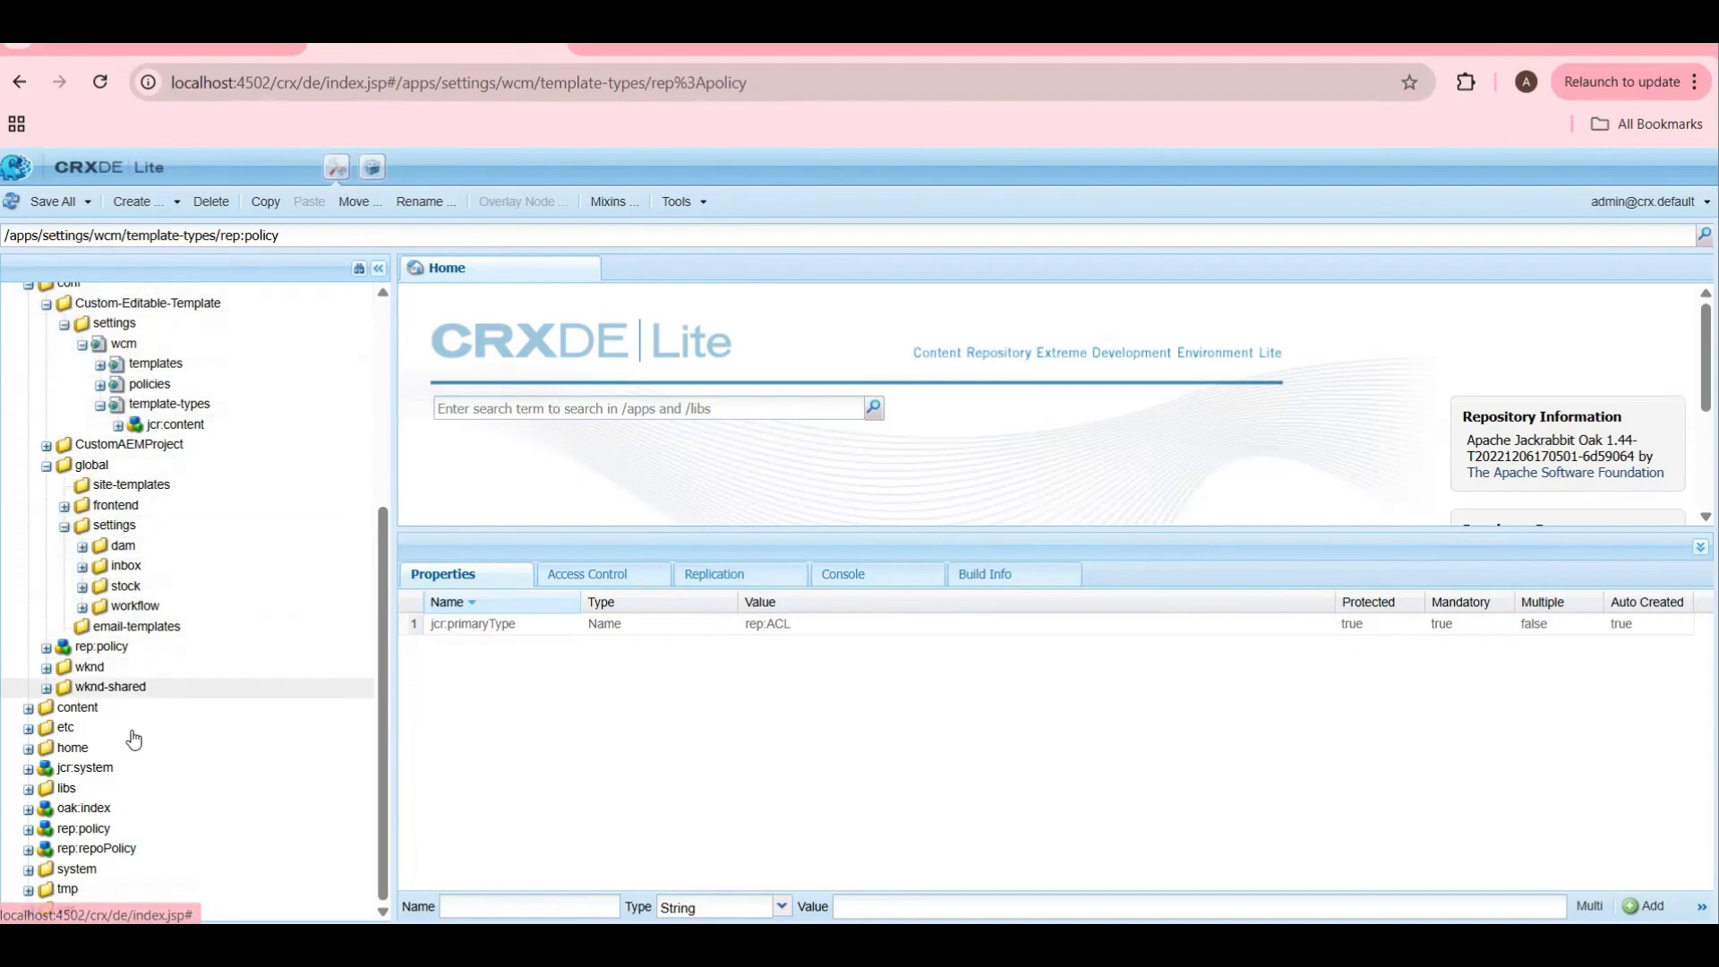
{"action": "left_click", "coordinate": [28, 788]}
{"action": "scroll", "coordinate": [161, 760], "scroll_direction": "down", "scroll_amount": 5}
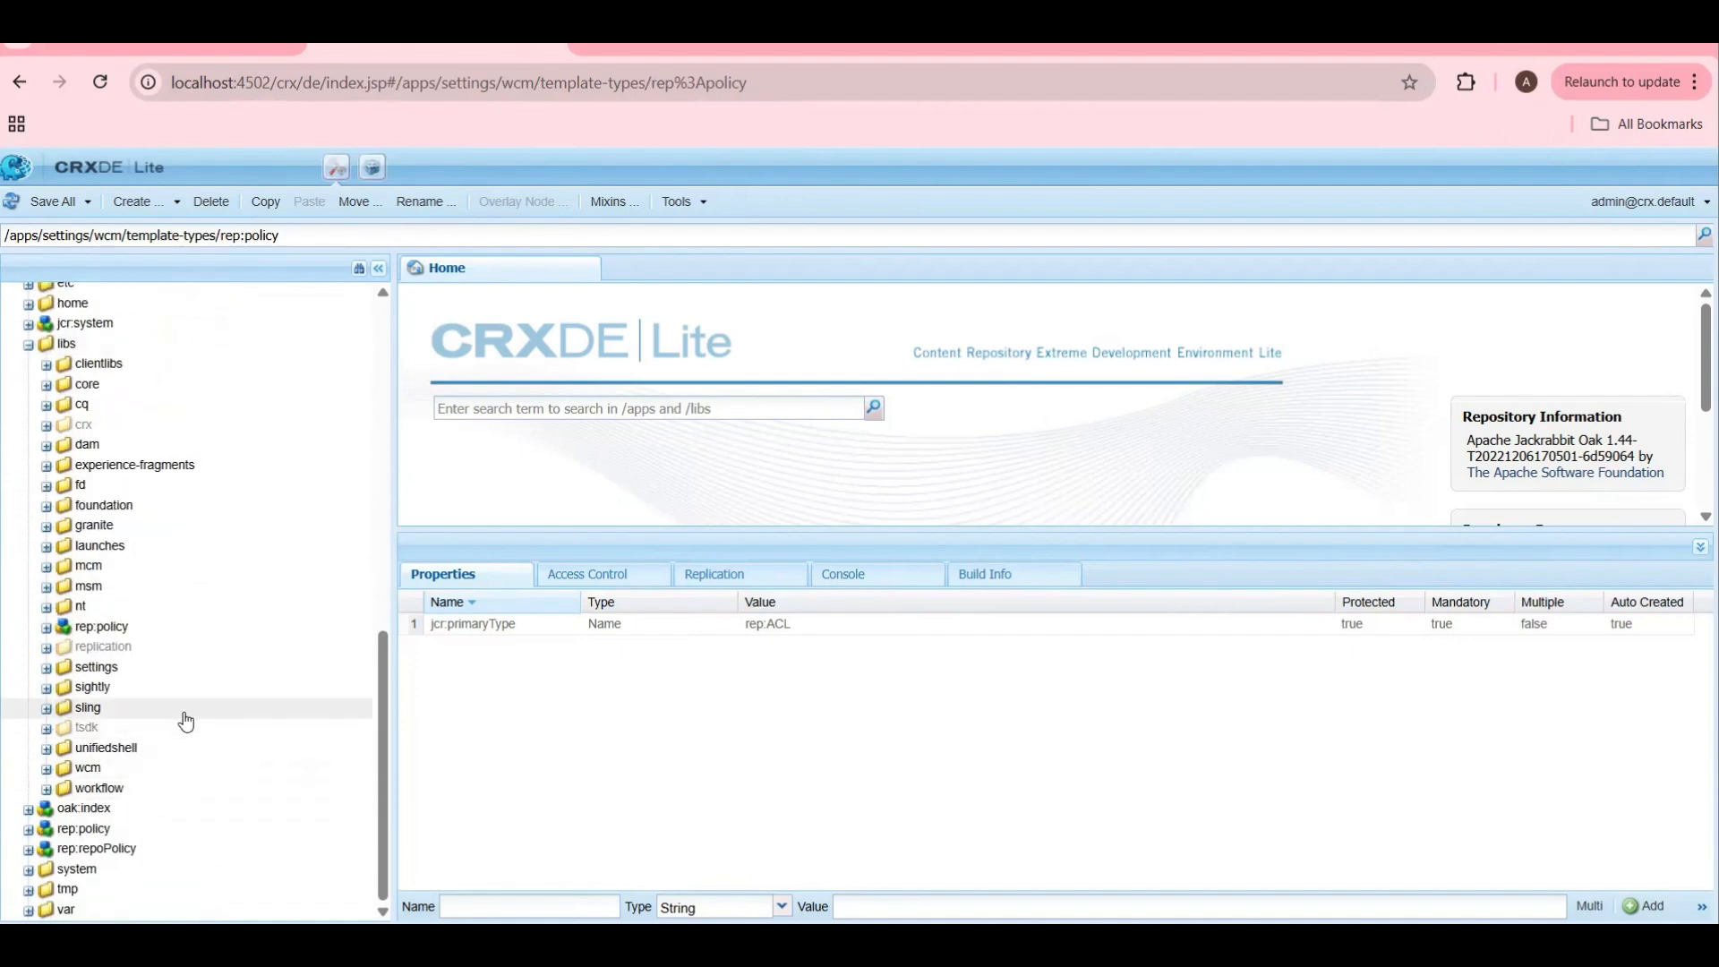
{"action": "double_click", "coordinate": [95, 667]}
{"action": "scroll", "coordinate": [105, 785], "scroll_direction": "down", "scroll_amount": 3}
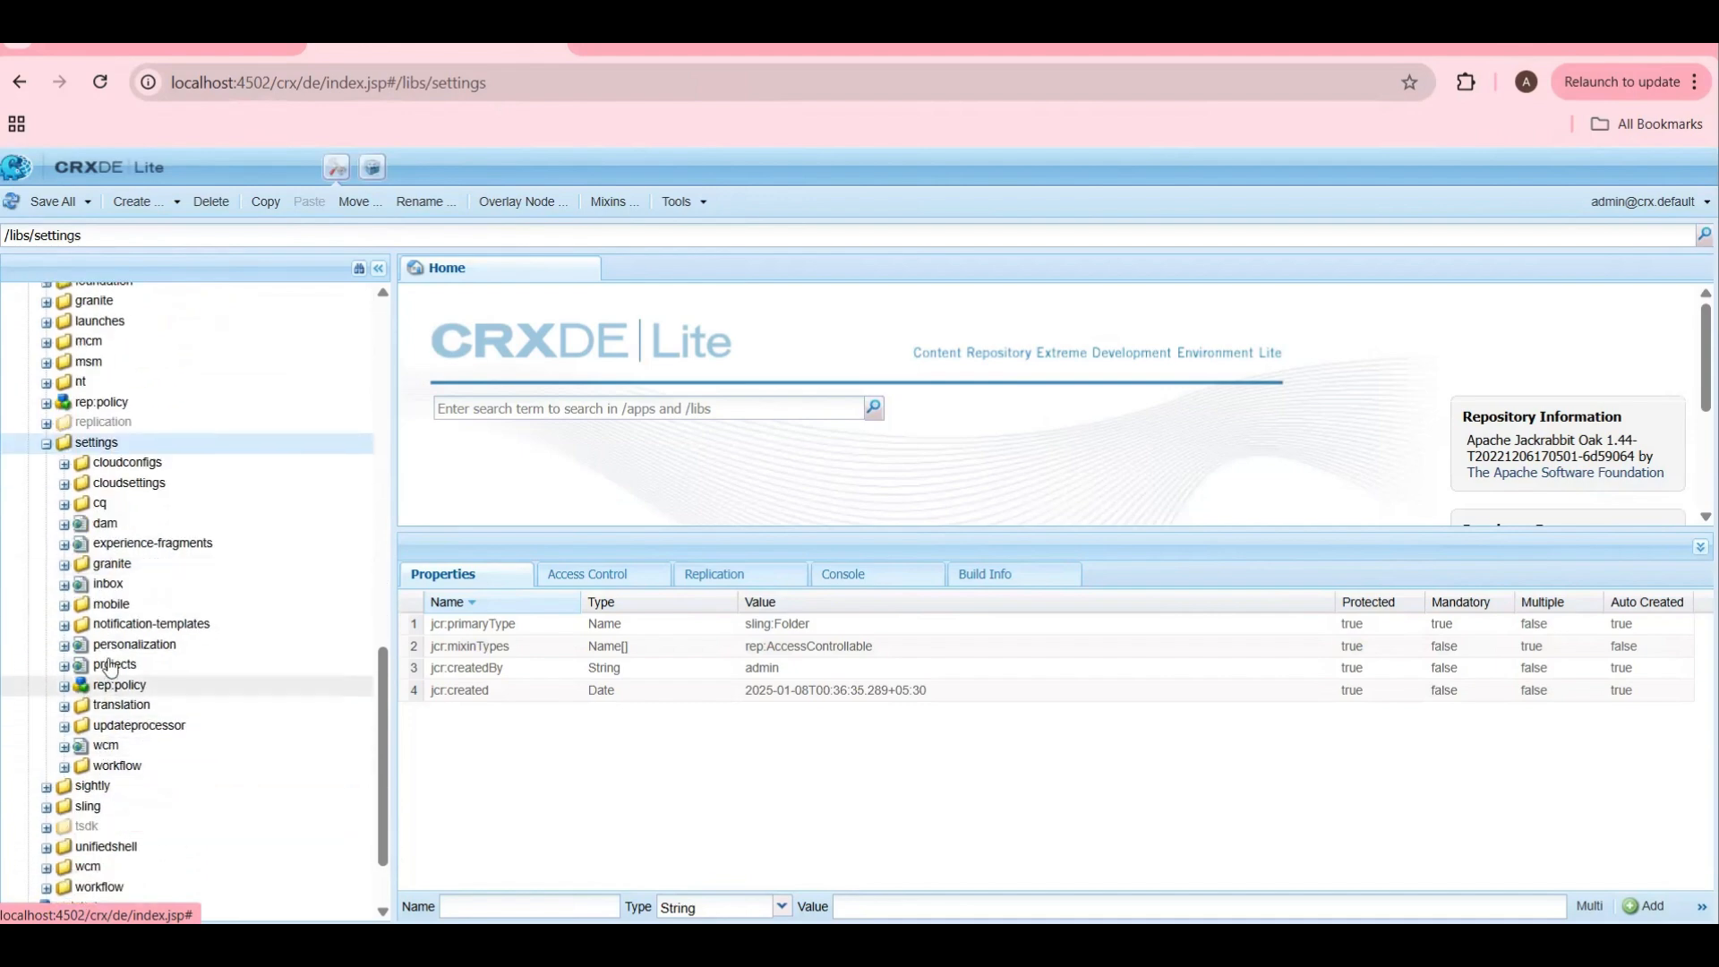
{"action": "double_click", "coordinate": [99, 746]}
{"action": "scroll", "coordinate": [96, 754], "scroll_direction": "down", "scroll_amount": 3}
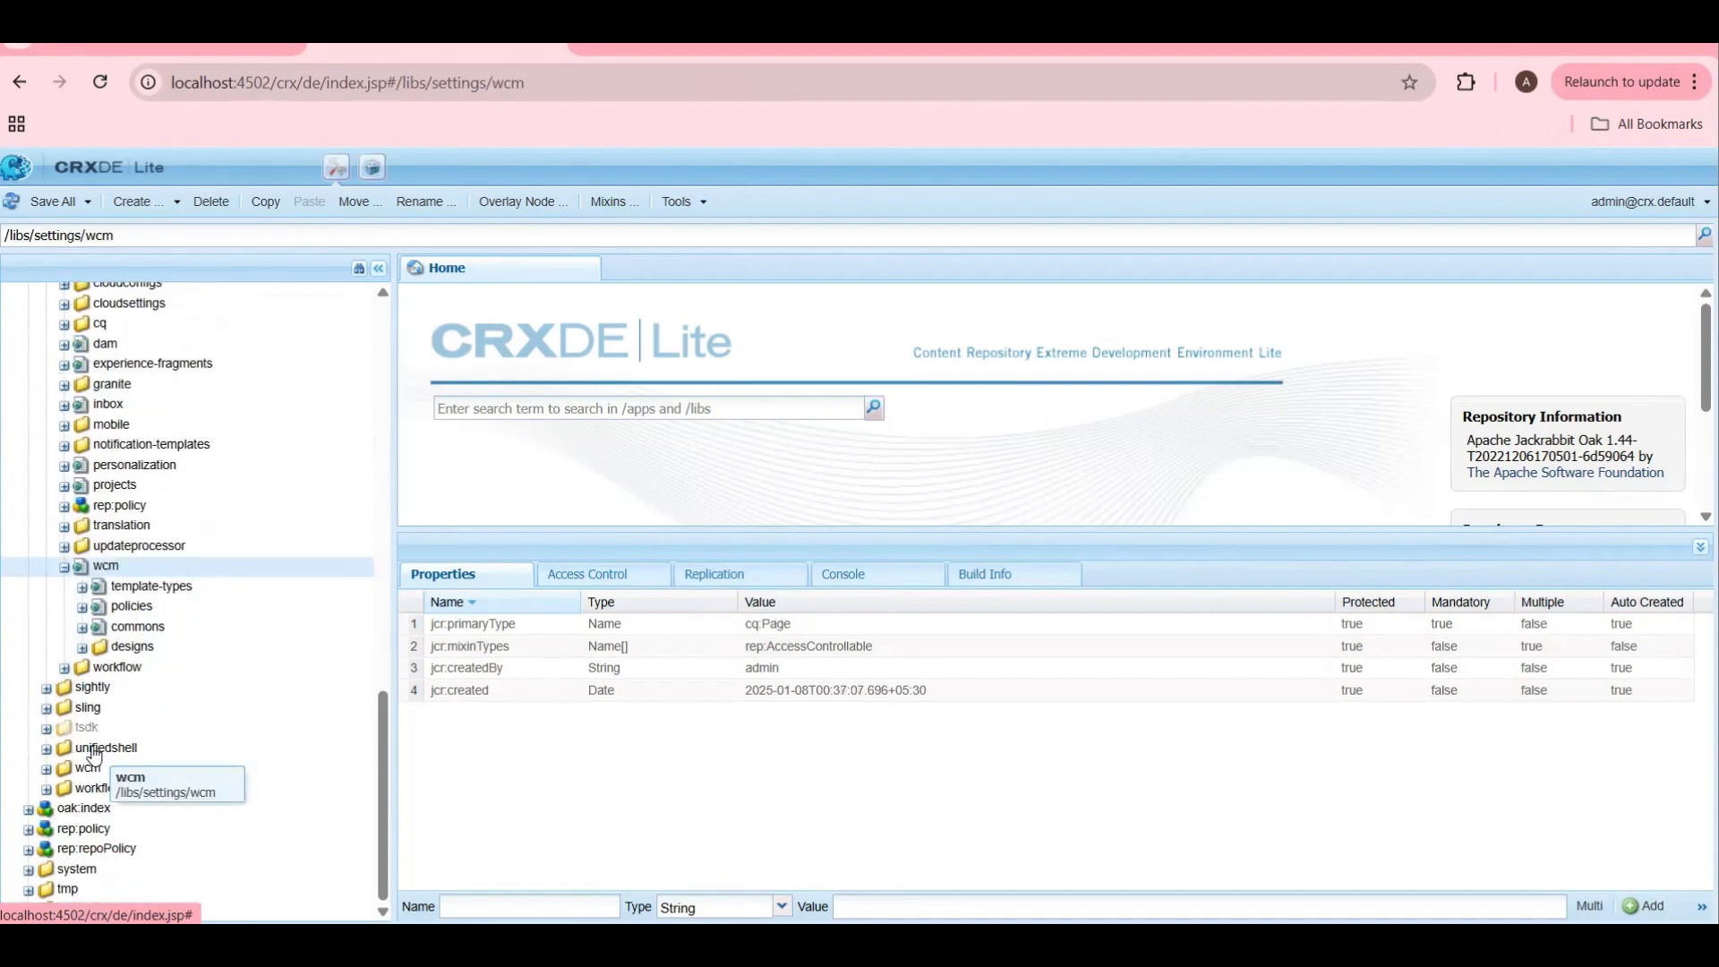
{"action": "double_click", "coordinate": [100, 587]}
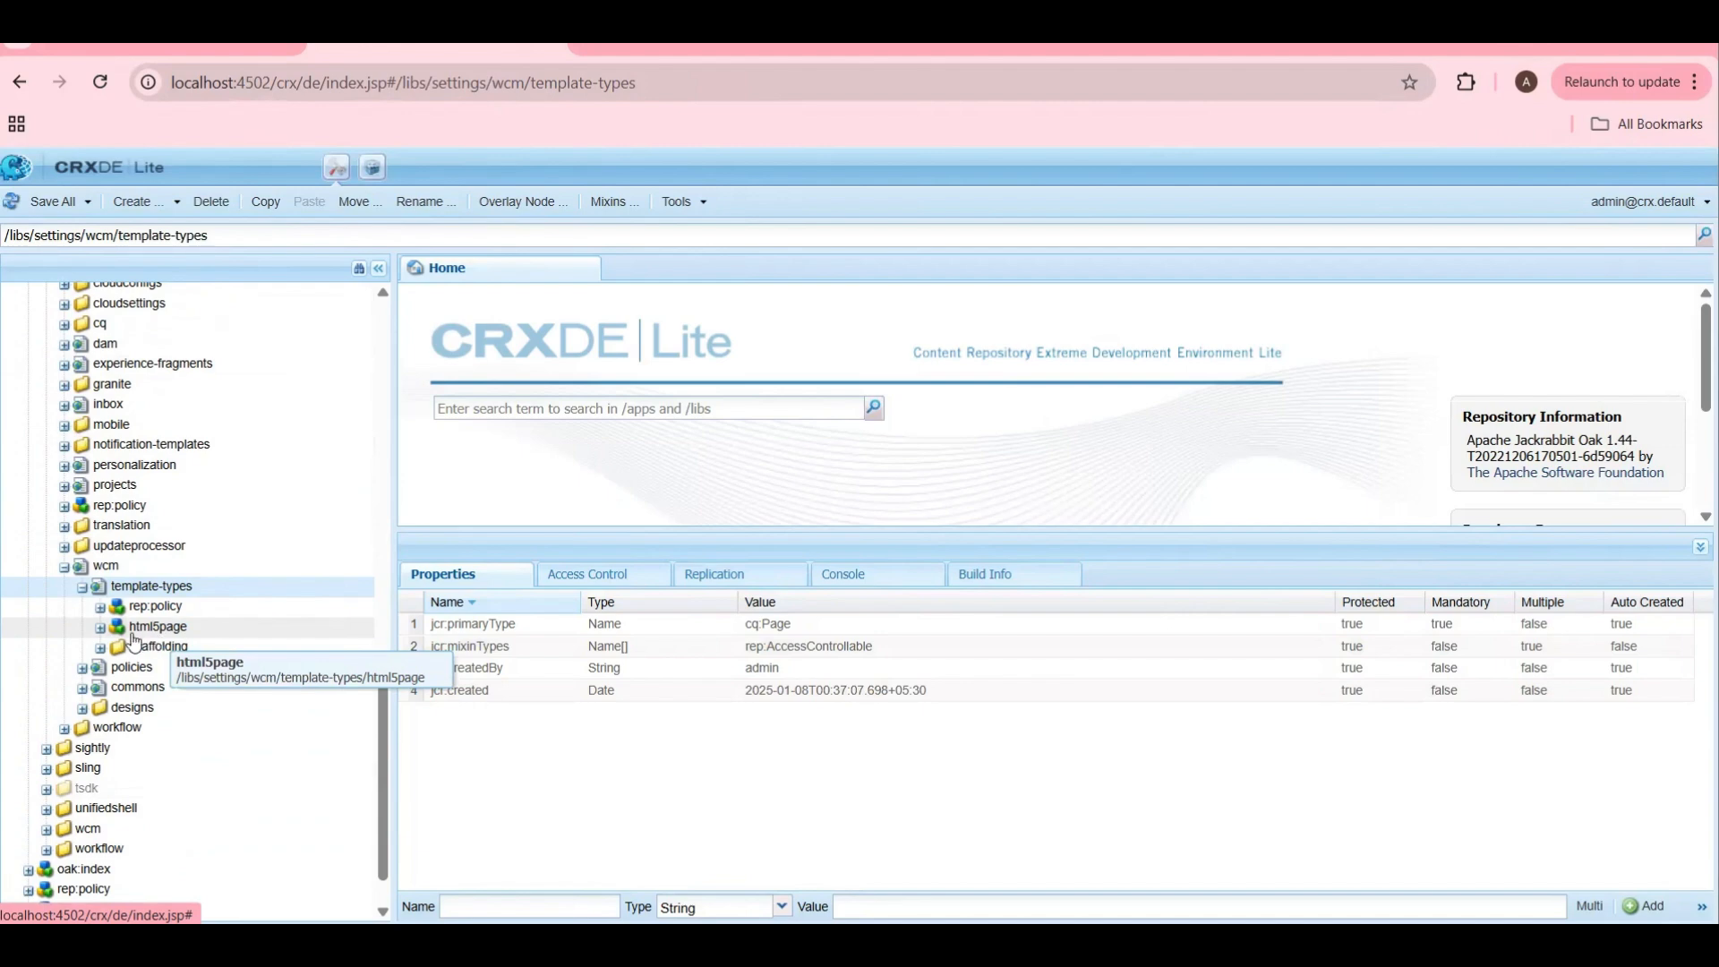
{"action": "double_click", "coordinate": [134, 638]}
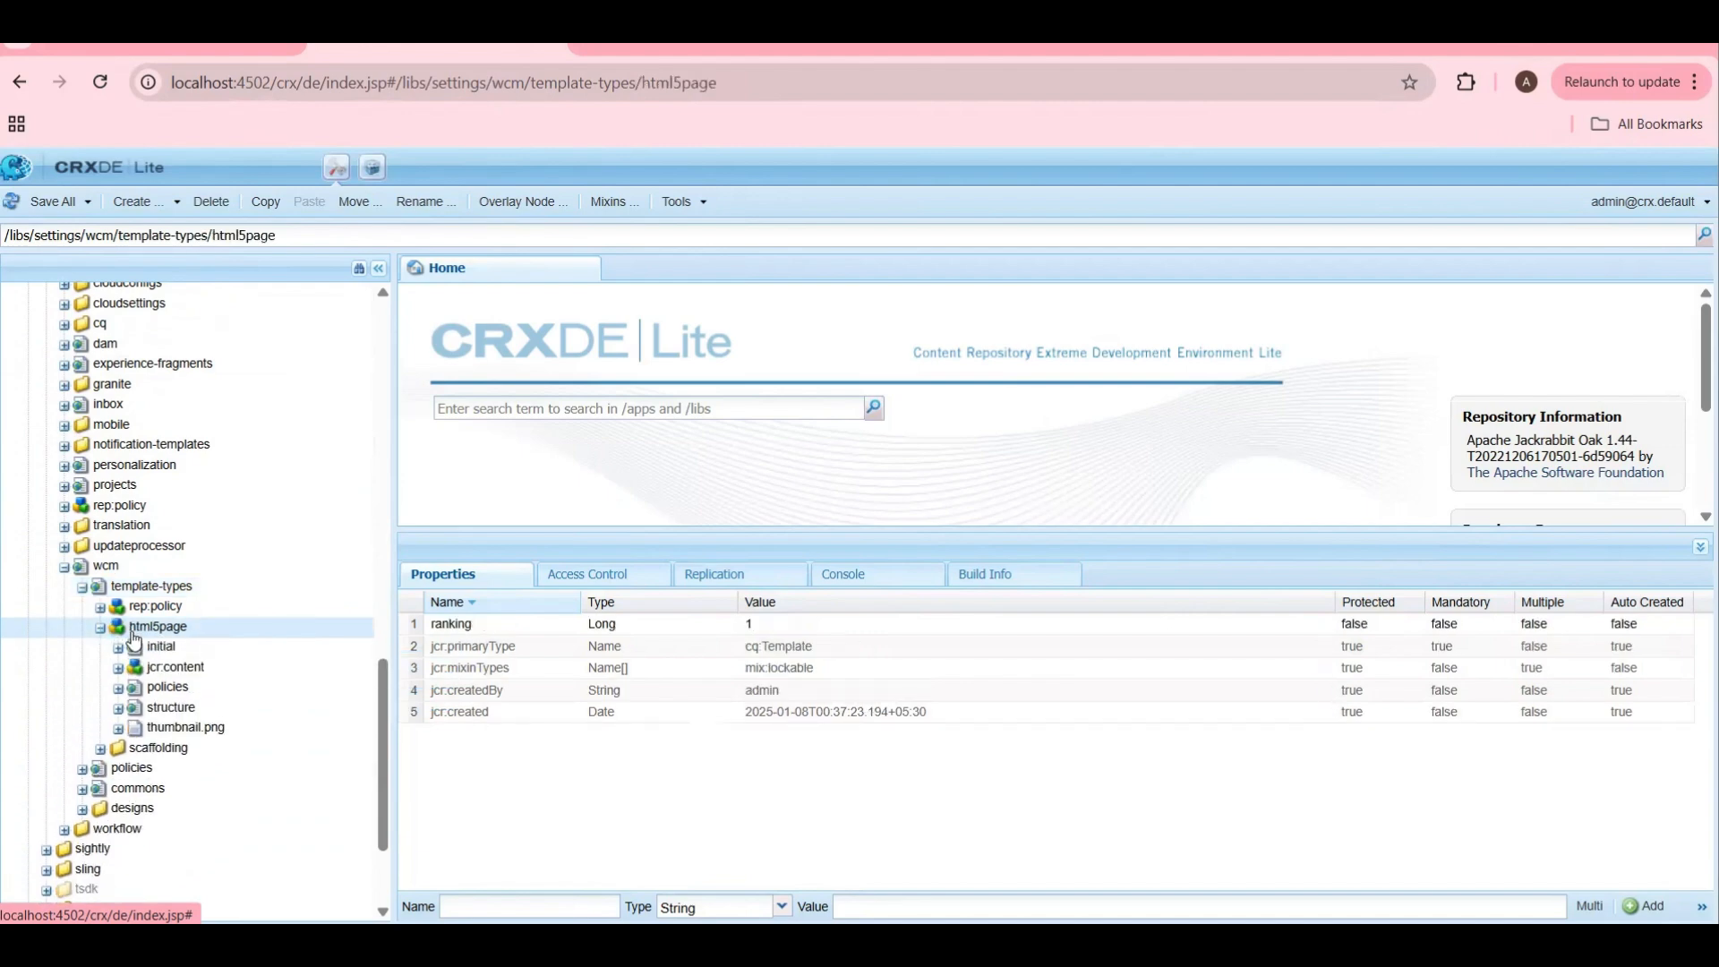
Step: Switch to the AEM Templates console and start creating a template in the Custom Editable Template folder
{"action": "key", "text": "alt+Left"}
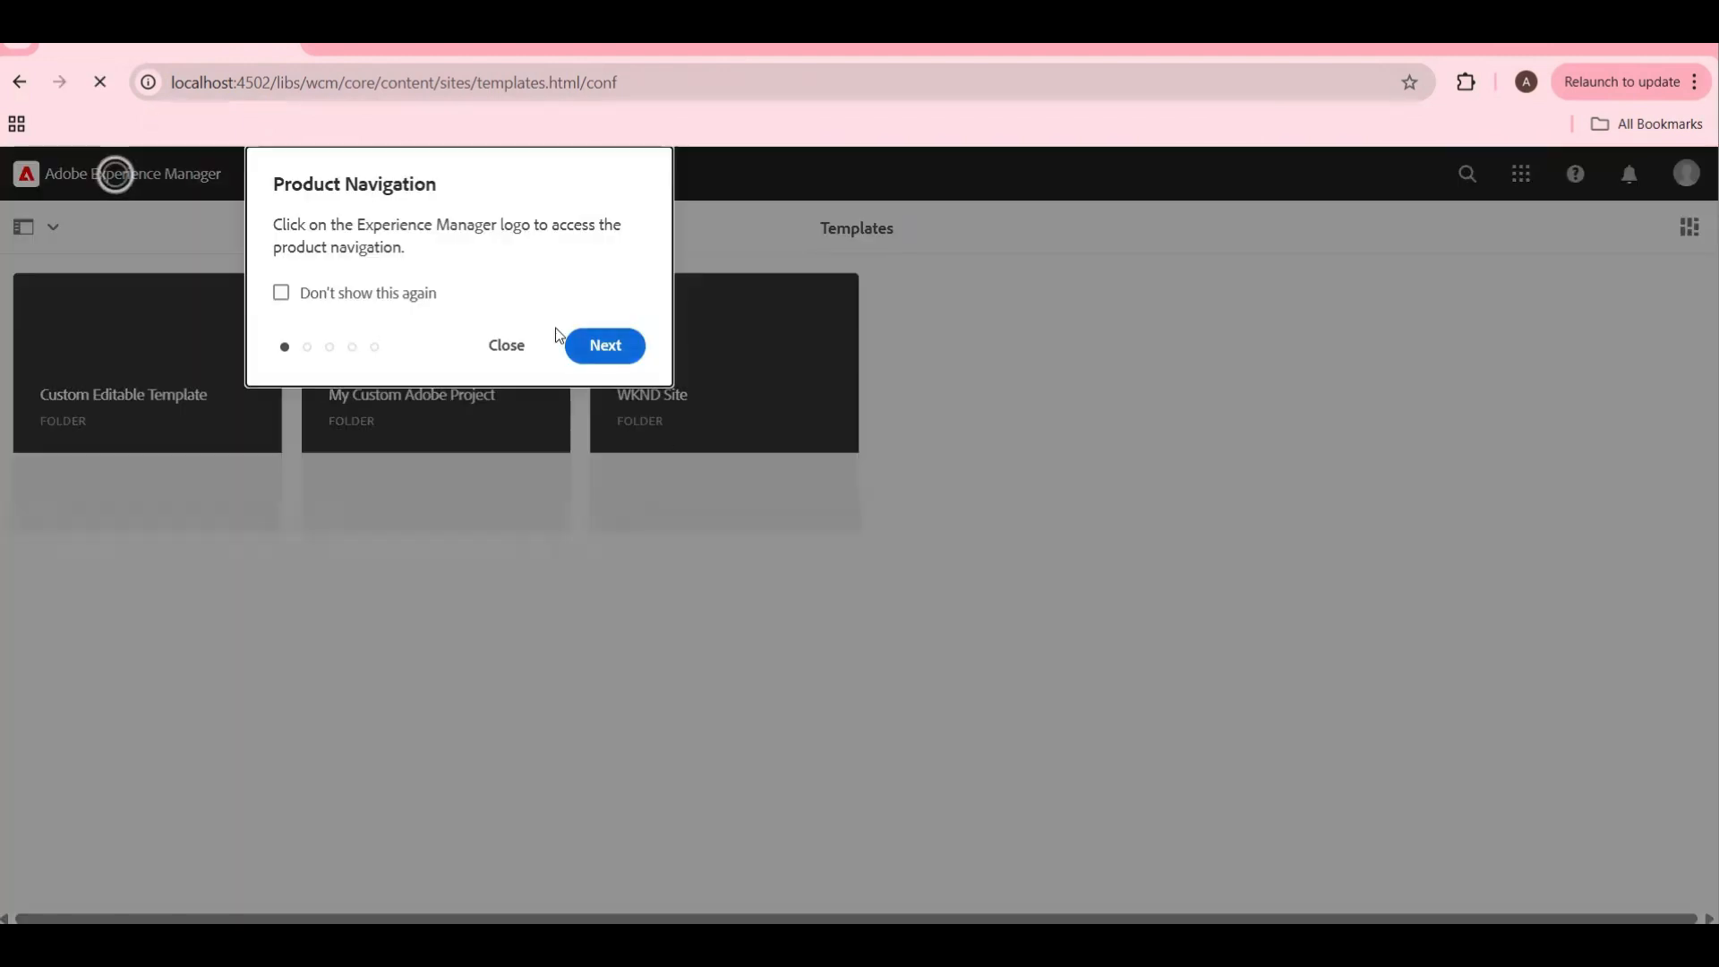
{"action": "left_click", "coordinate": [504, 344]}
{"action": "left_click", "coordinate": [197, 383]}
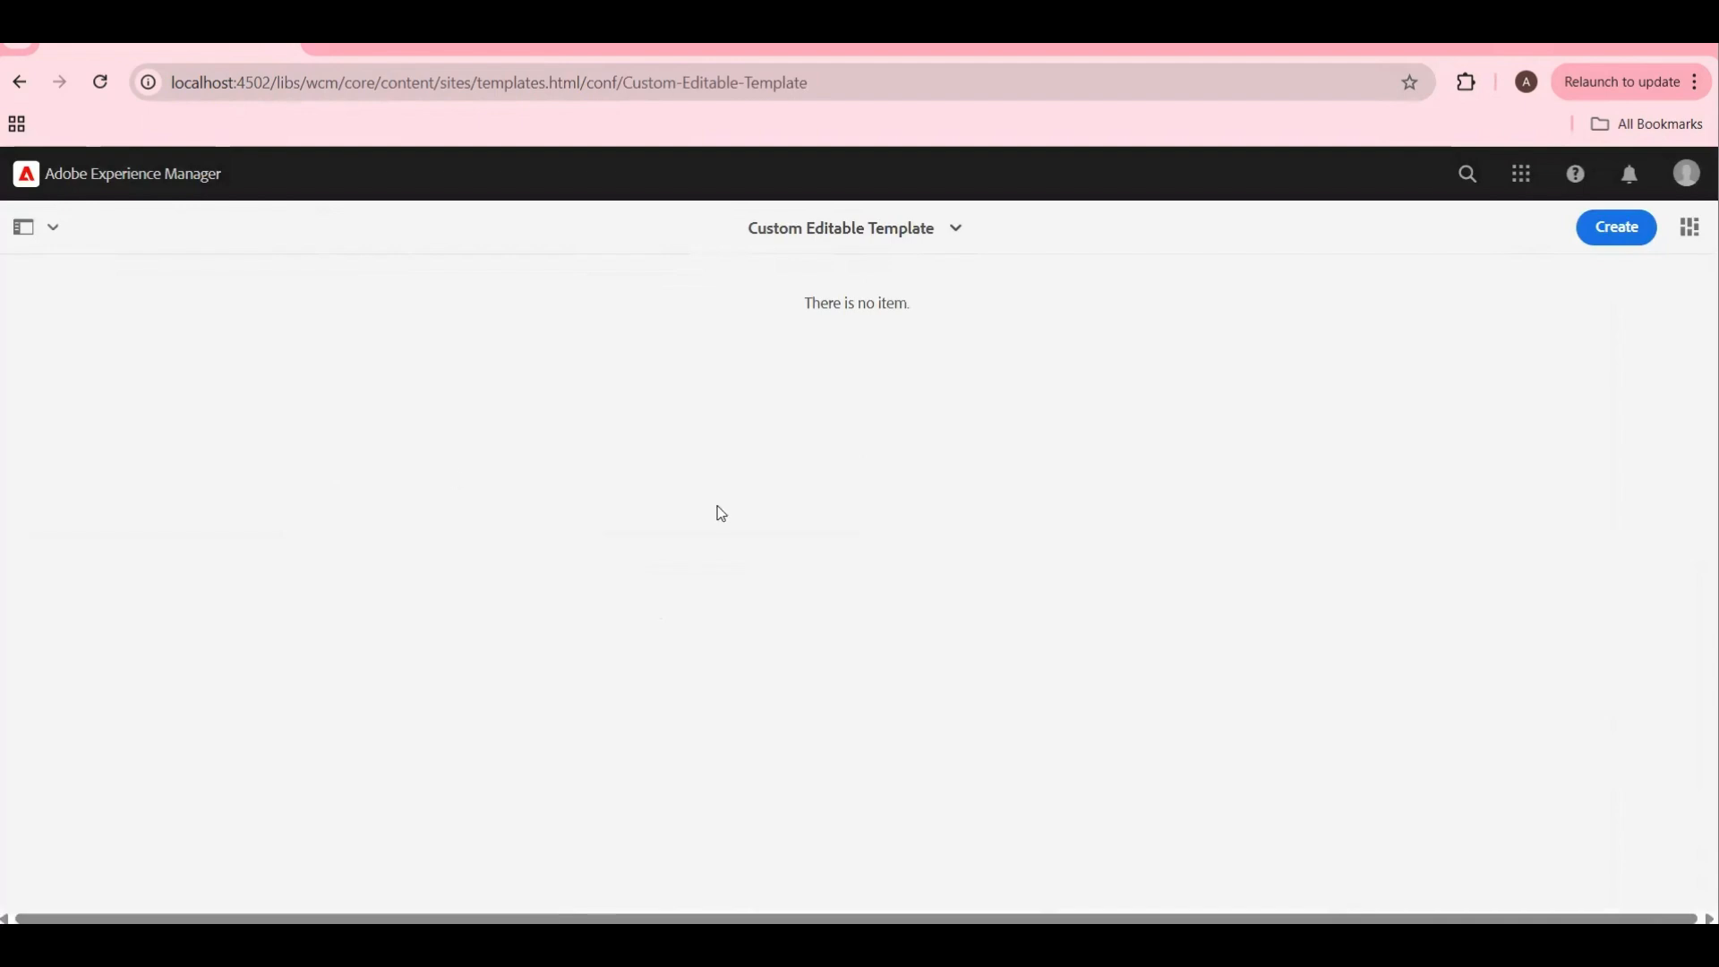
{"action": "left_click", "coordinate": [1613, 234]}
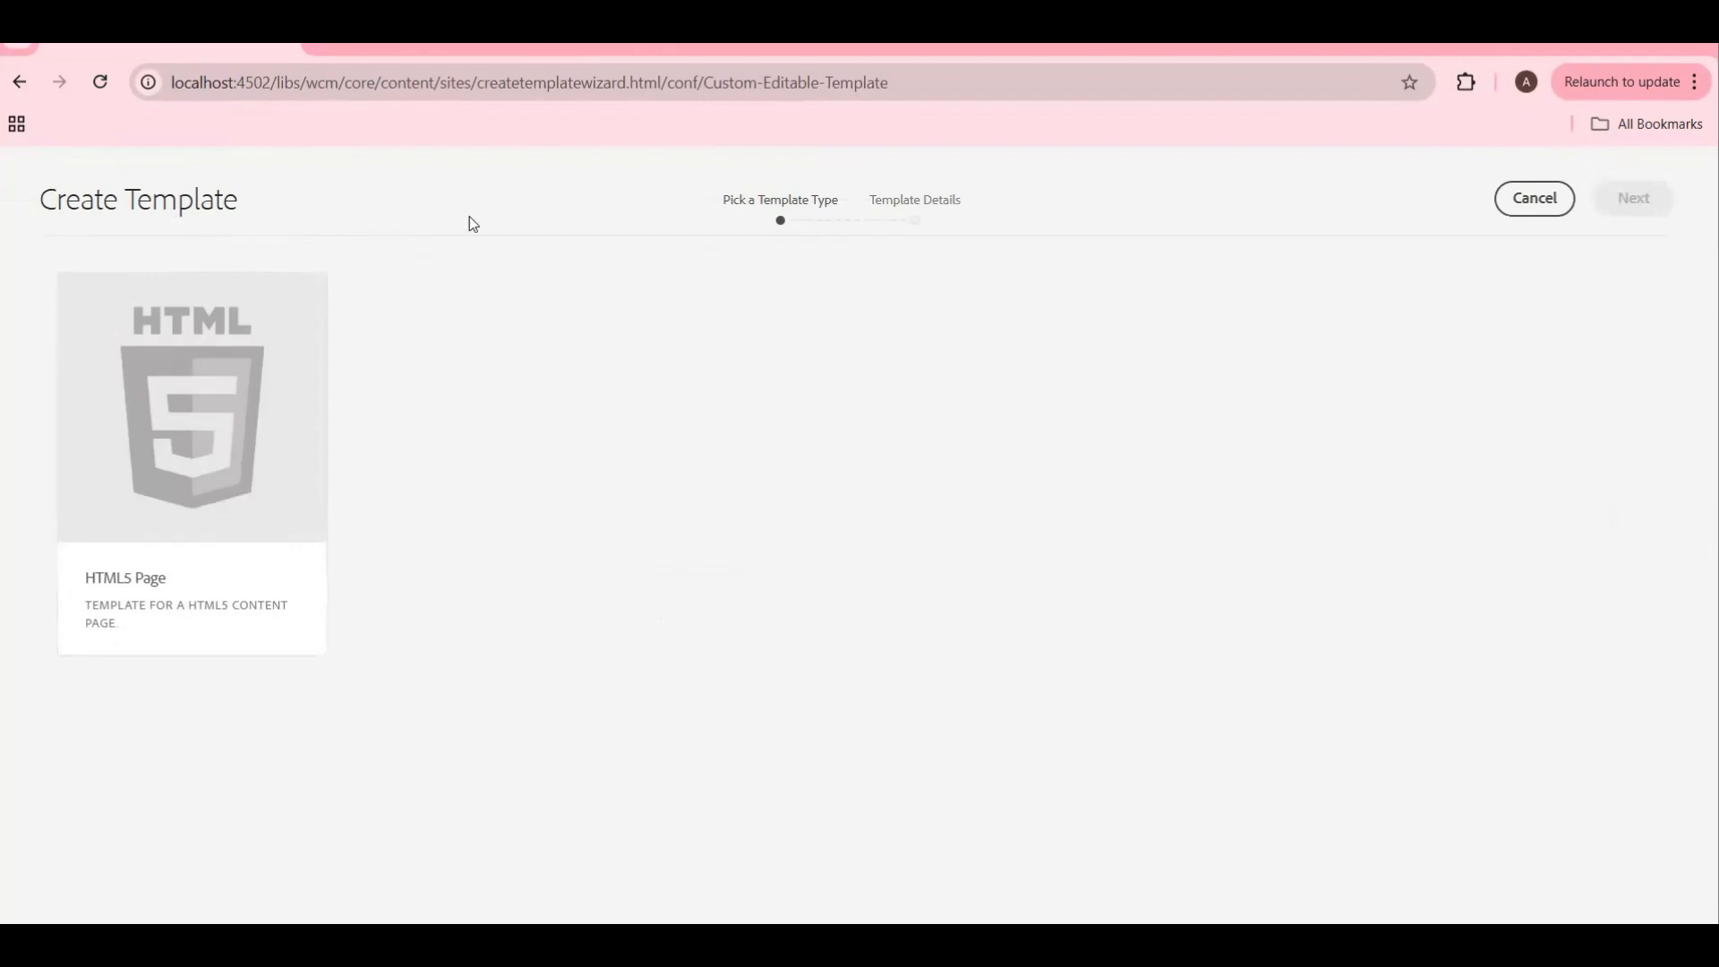
Step: Compare the template-types folders in CRXDE Lite with the template types offered in the Create Template wizard
{"action": "left_click", "coordinate": [424, 50]}
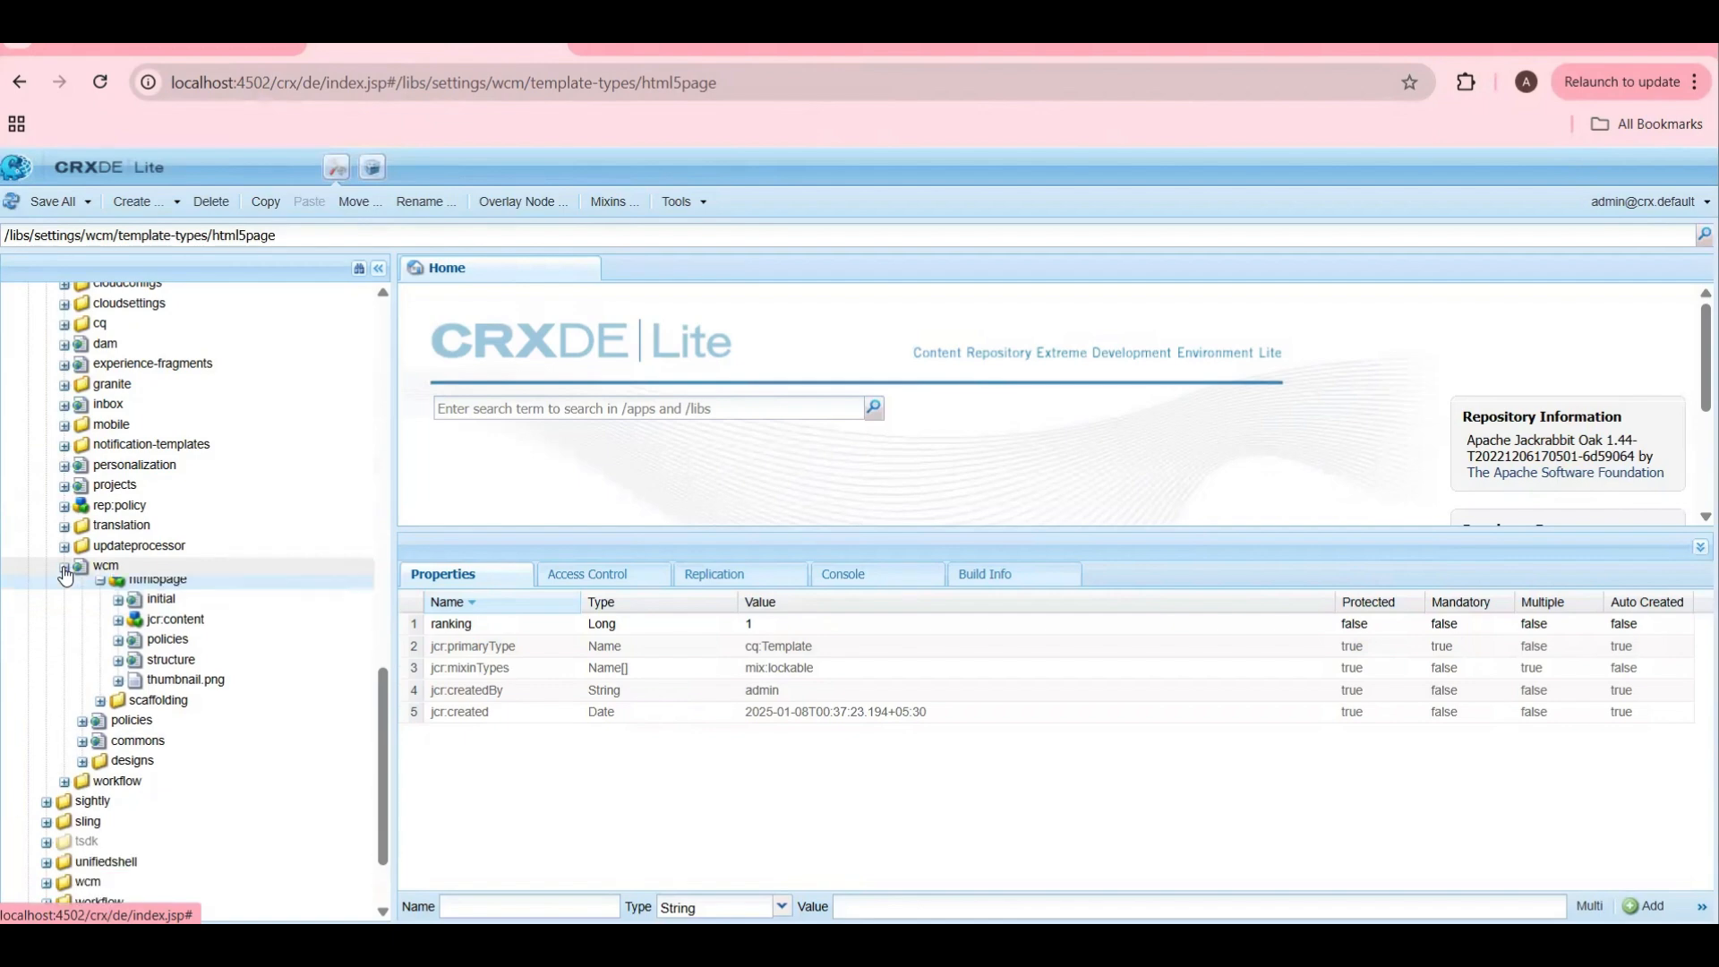
{"action": "scroll", "coordinate": [250, 710], "scroll_direction": "up", "scroll_amount": 6}
{"action": "scroll", "coordinate": [251, 712], "scroll_direction": "up", "scroll_amount": 5}
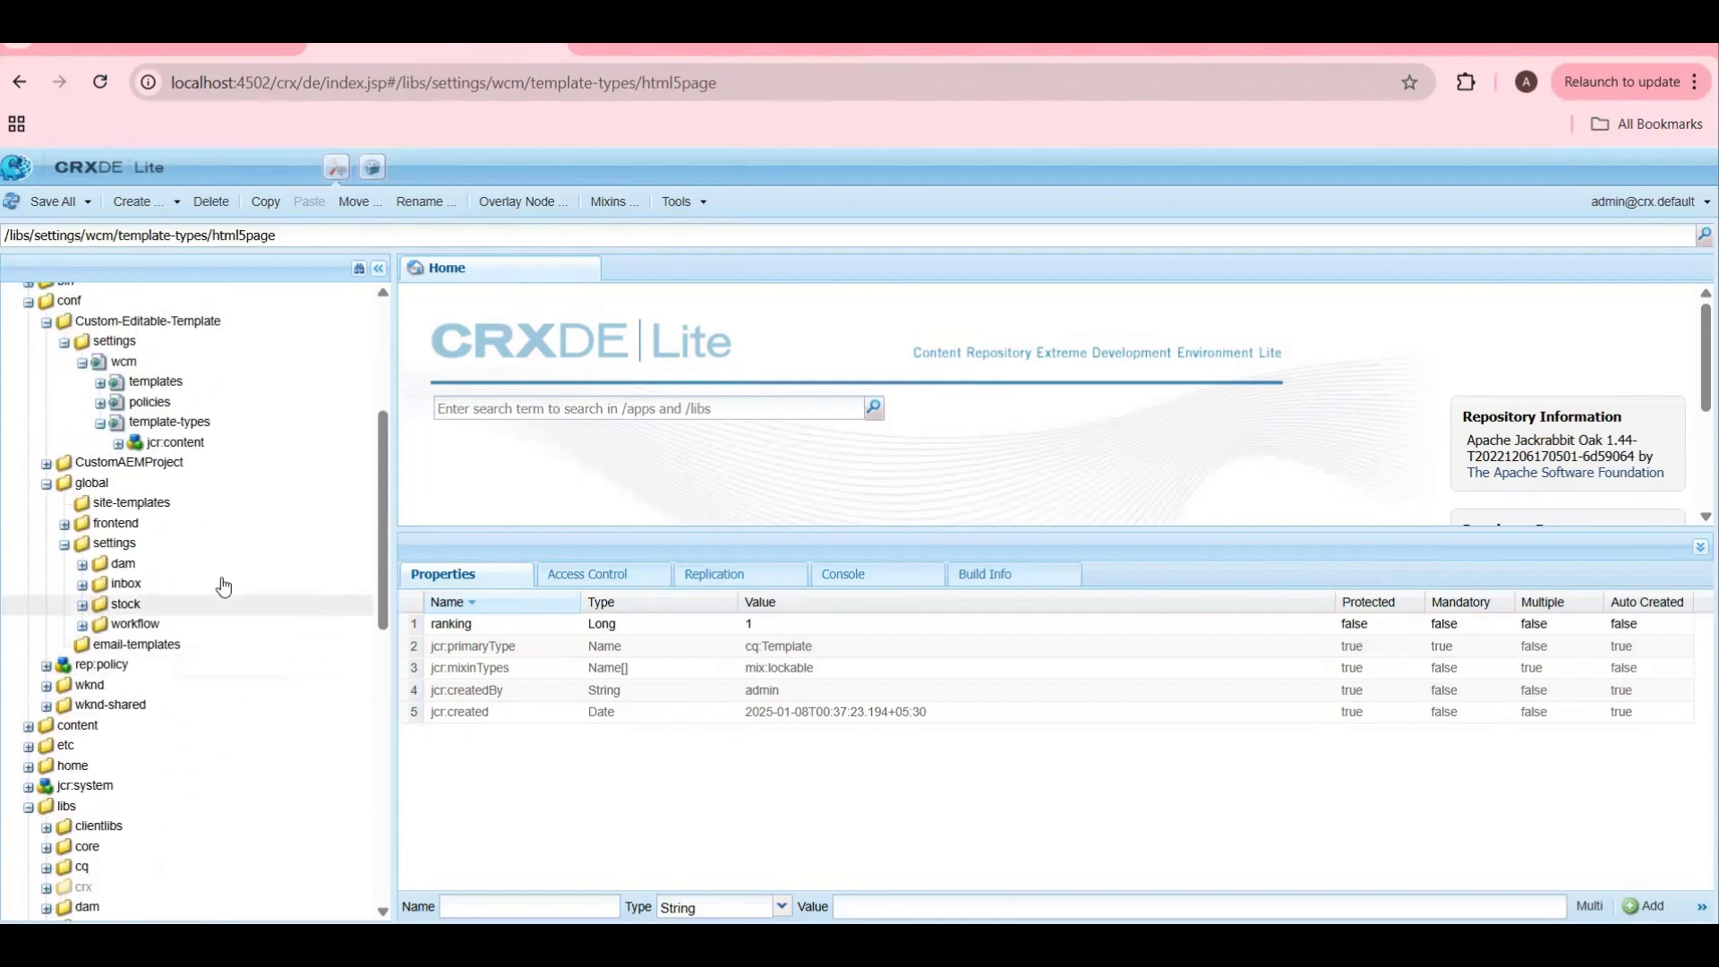
{"action": "left_click", "coordinate": [132, 47]}
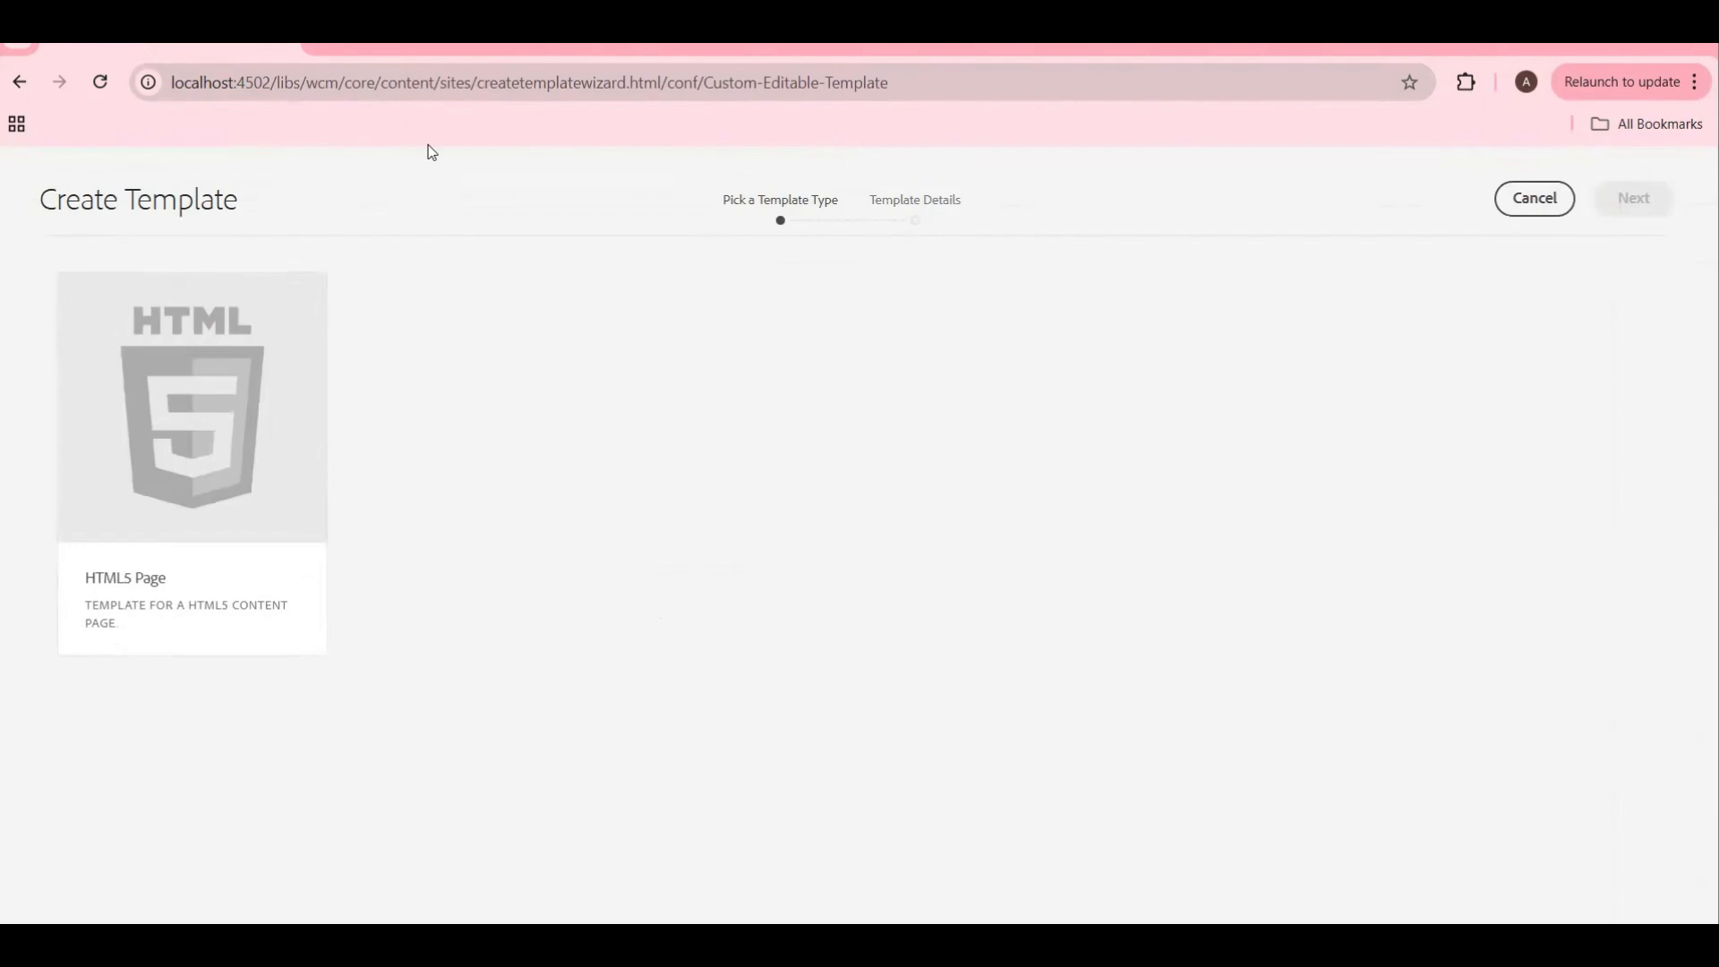
{"action": "left_click", "coordinate": [410, 51]}
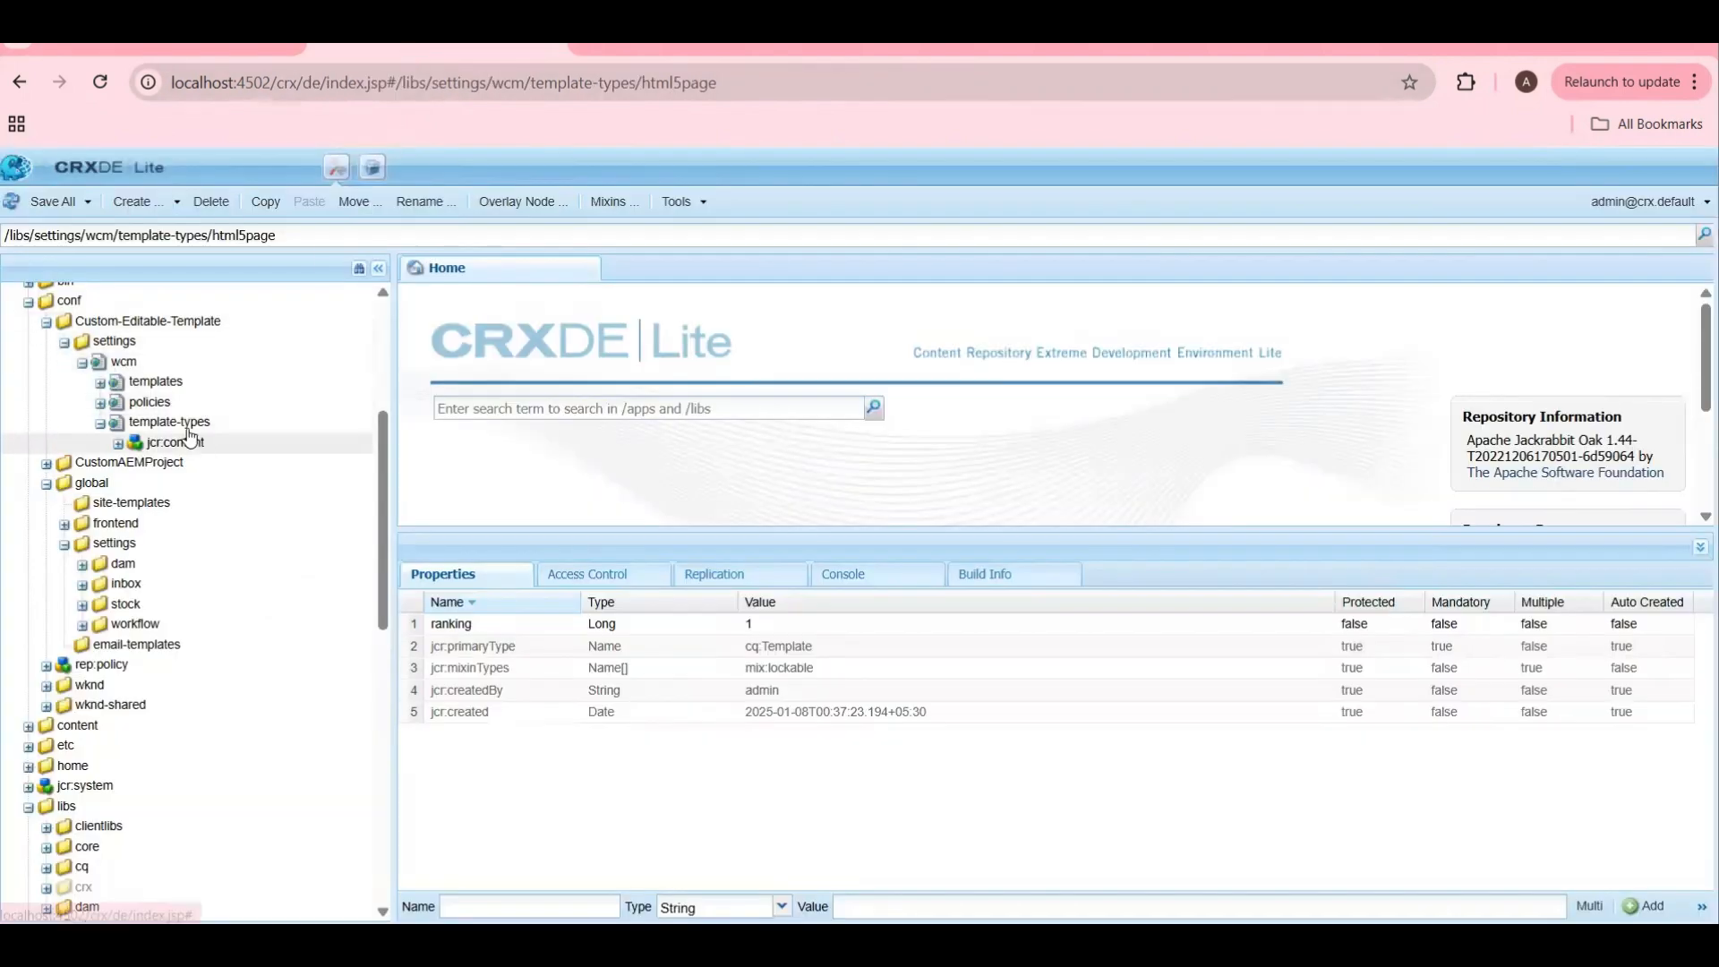
{"action": "scroll", "coordinate": [181, 479], "scroll_direction": "up", "scroll_amount": 4}
{"action": "scroll", "coordinate": [182, 478], "scroll_direction": "up", "scroll_amount": 2}
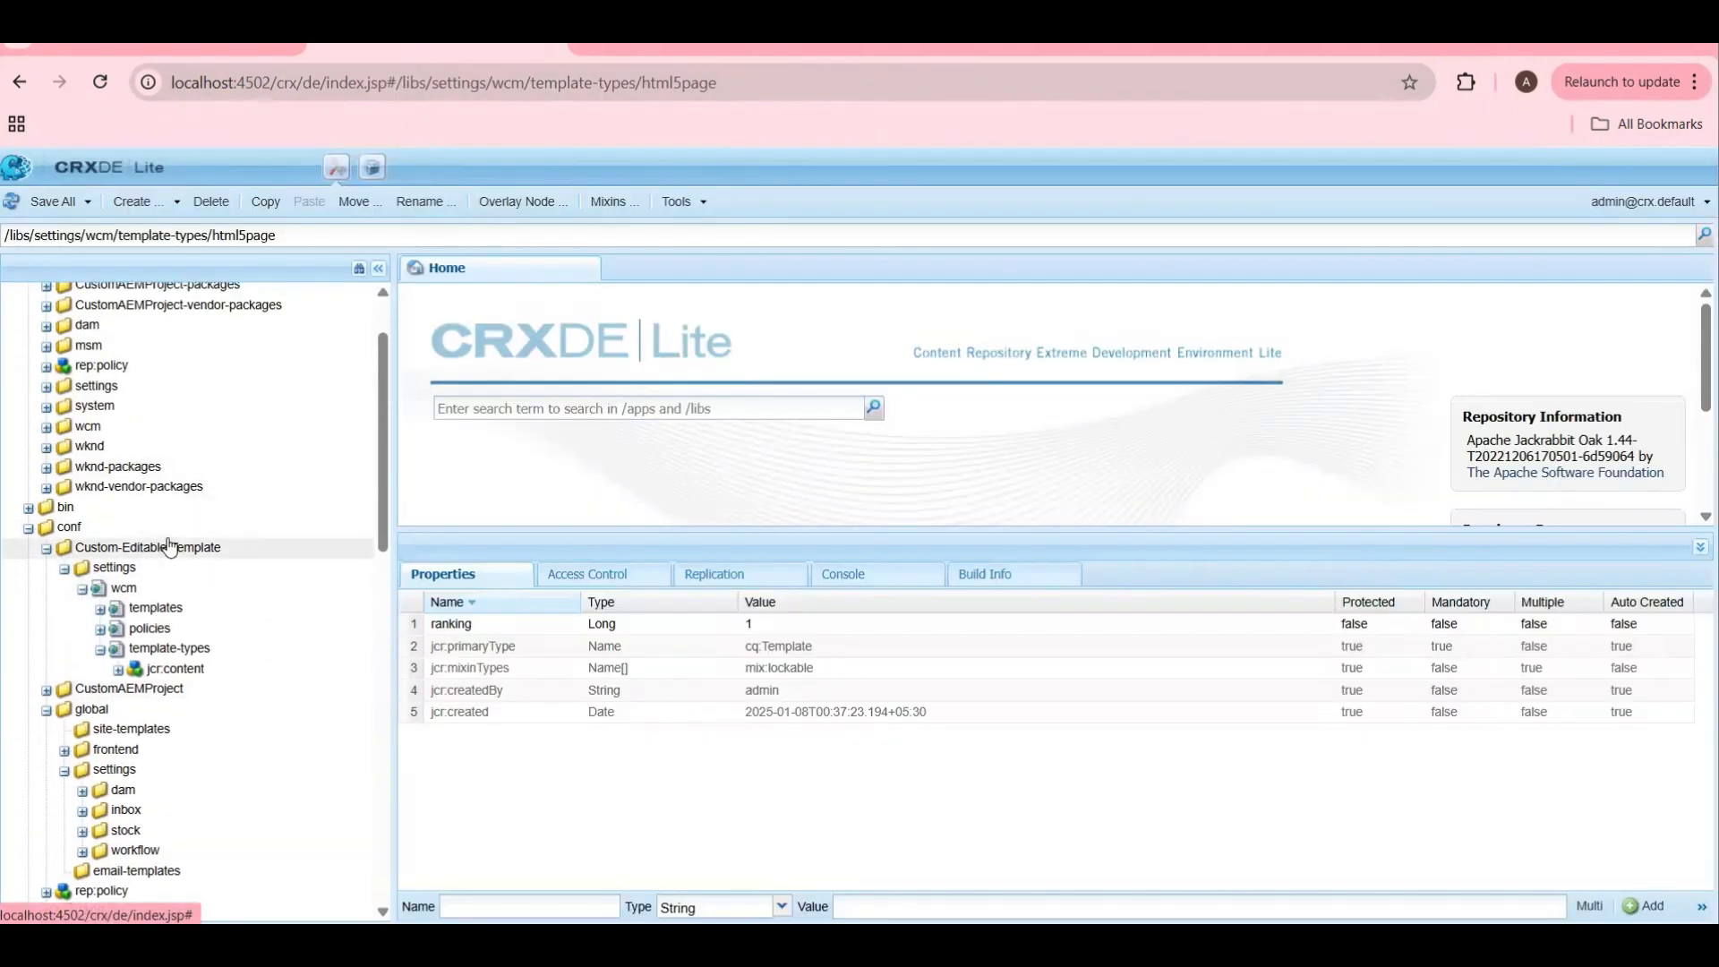
Step: Reload CRXDE Lite, collapse the libs folder and expand /conf/Custom-Editable-Template down to settings/wcm/template-types
{"action": "left_click", "coordinate": [100, 82]}
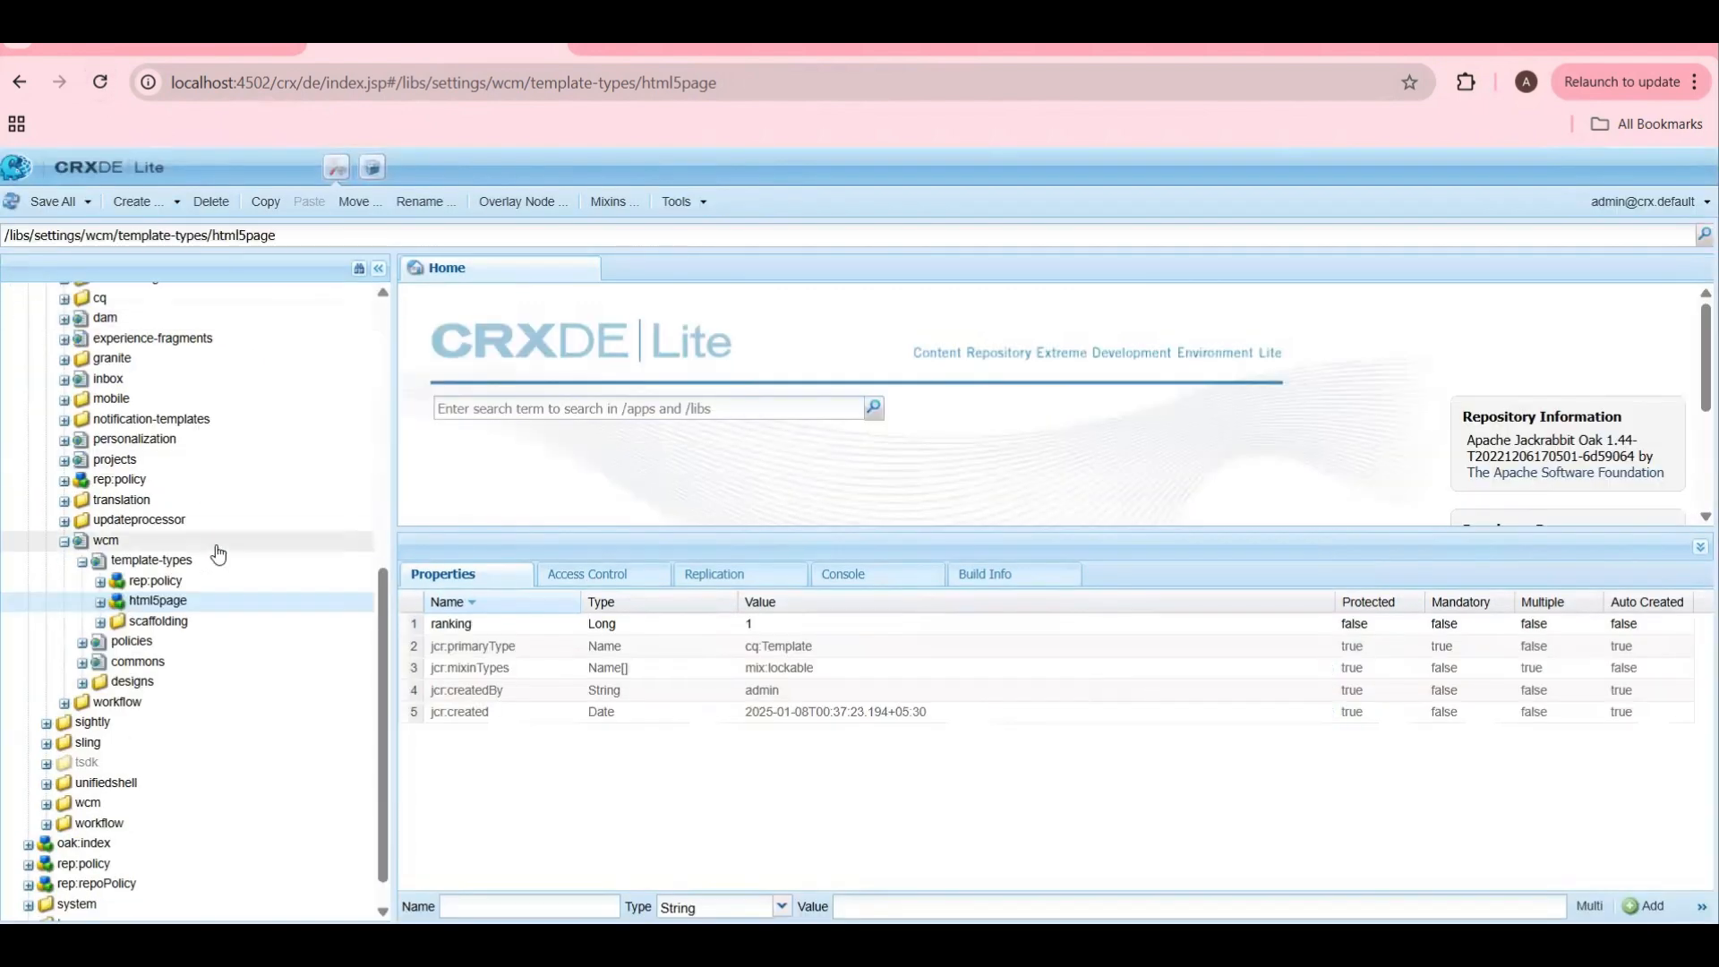
{"action": "scroll", "coordinate": [215, 552], "scroll_direction": "up", "scroll_amount": 8}
{"action": "left_click", "coordinate": [28, 453]}
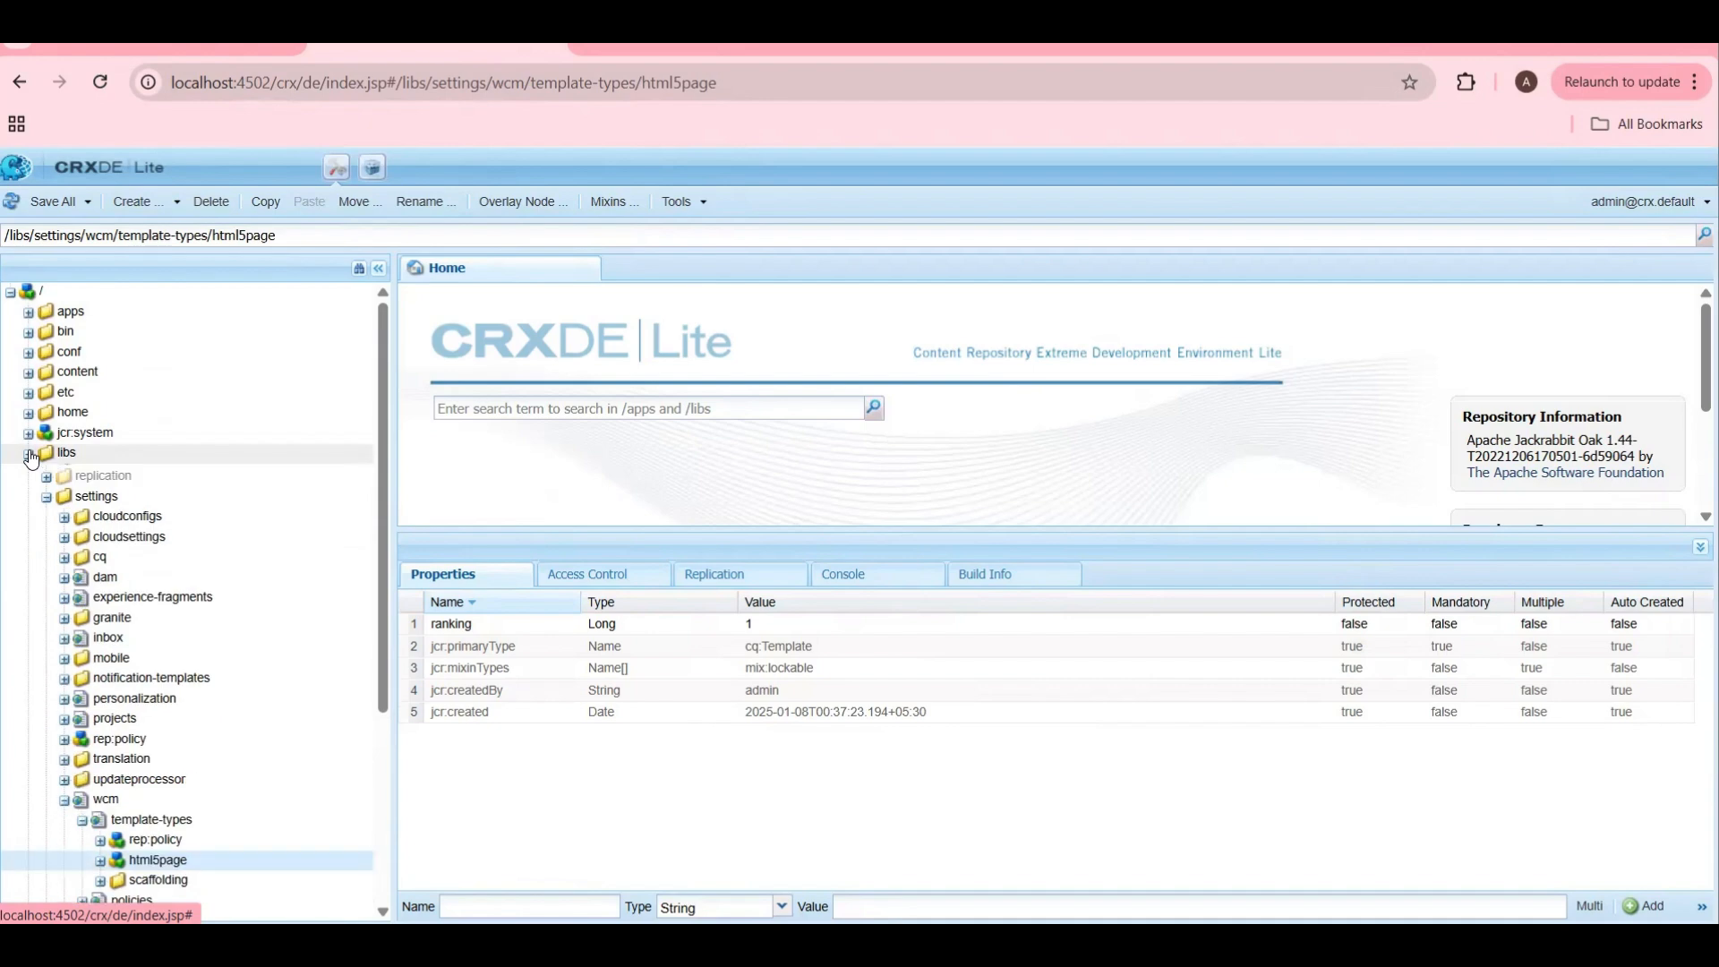
{"action": "left_click", "coordinate": [50, 358]}
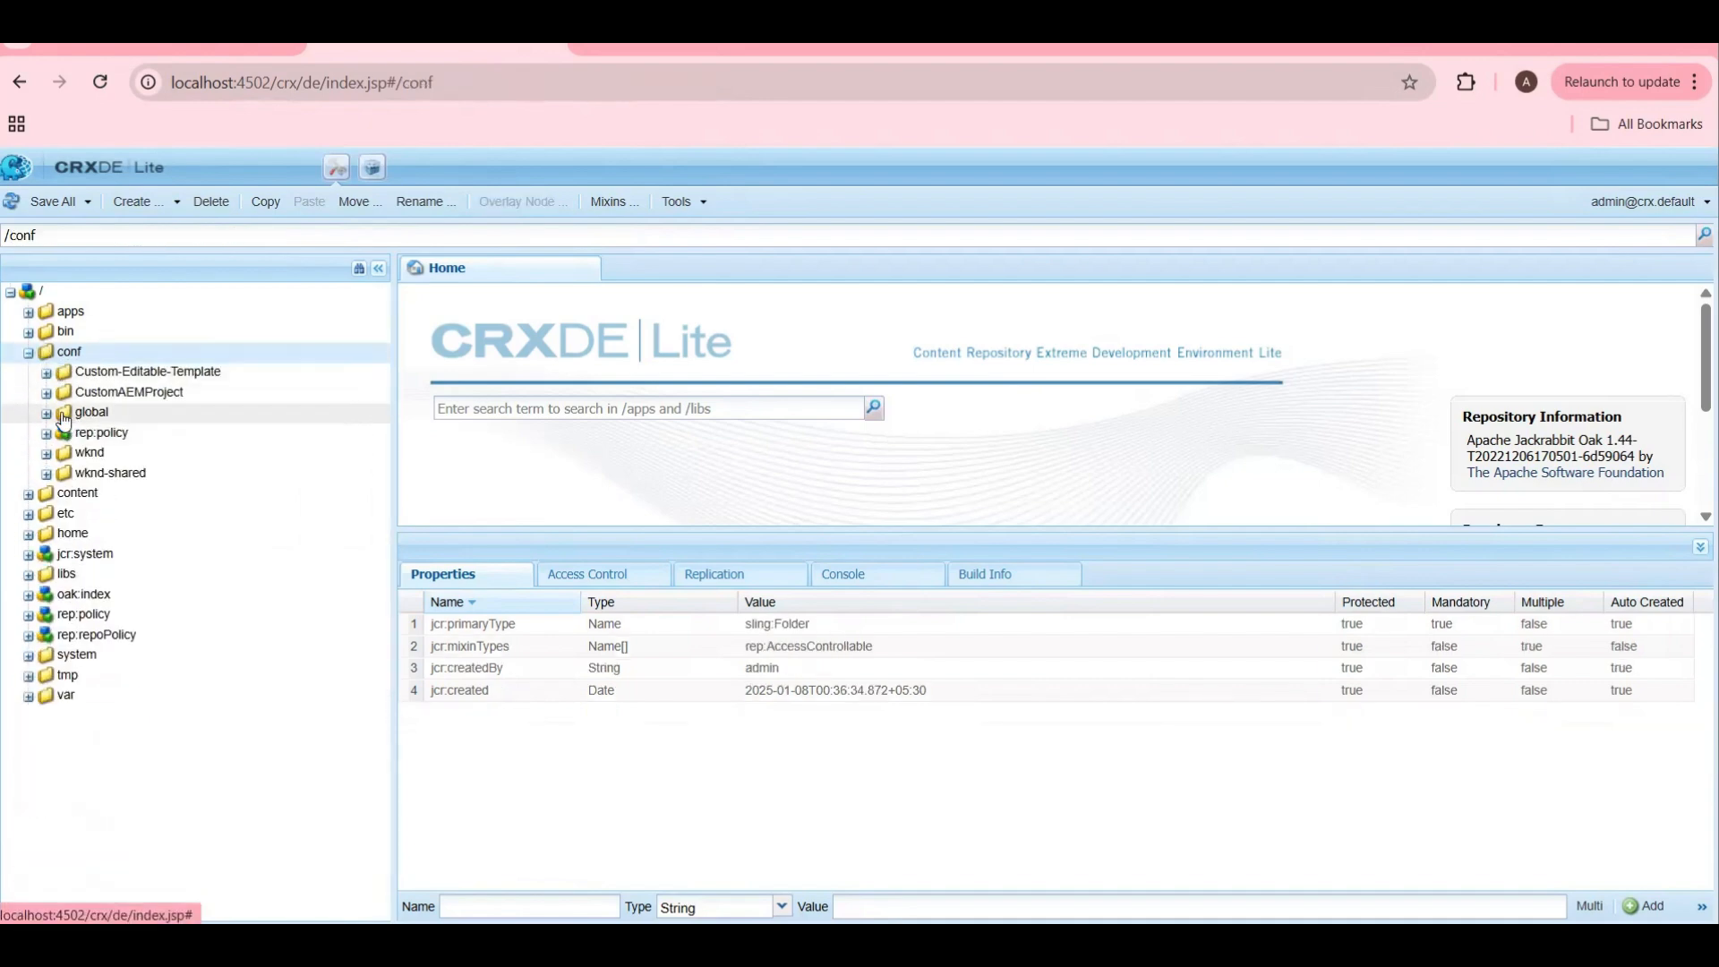
{"action": "left_click", "coordinate": [44, 375]}
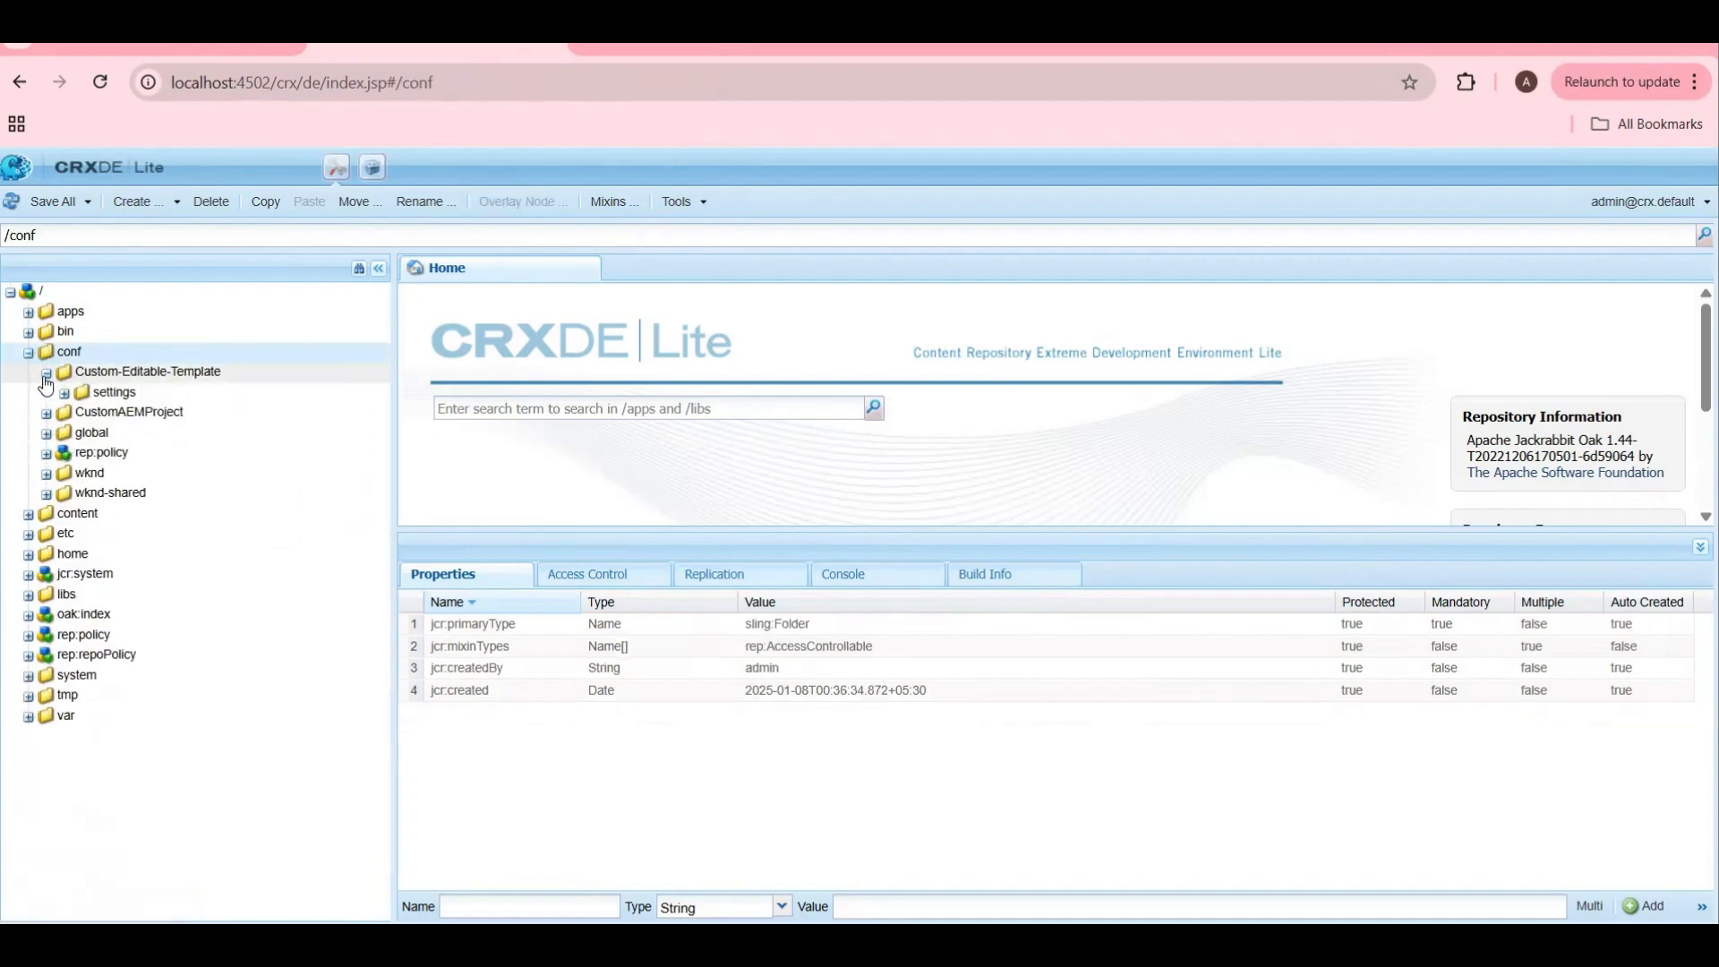
{"action": "left_click", "coordinate": [93, 394]}
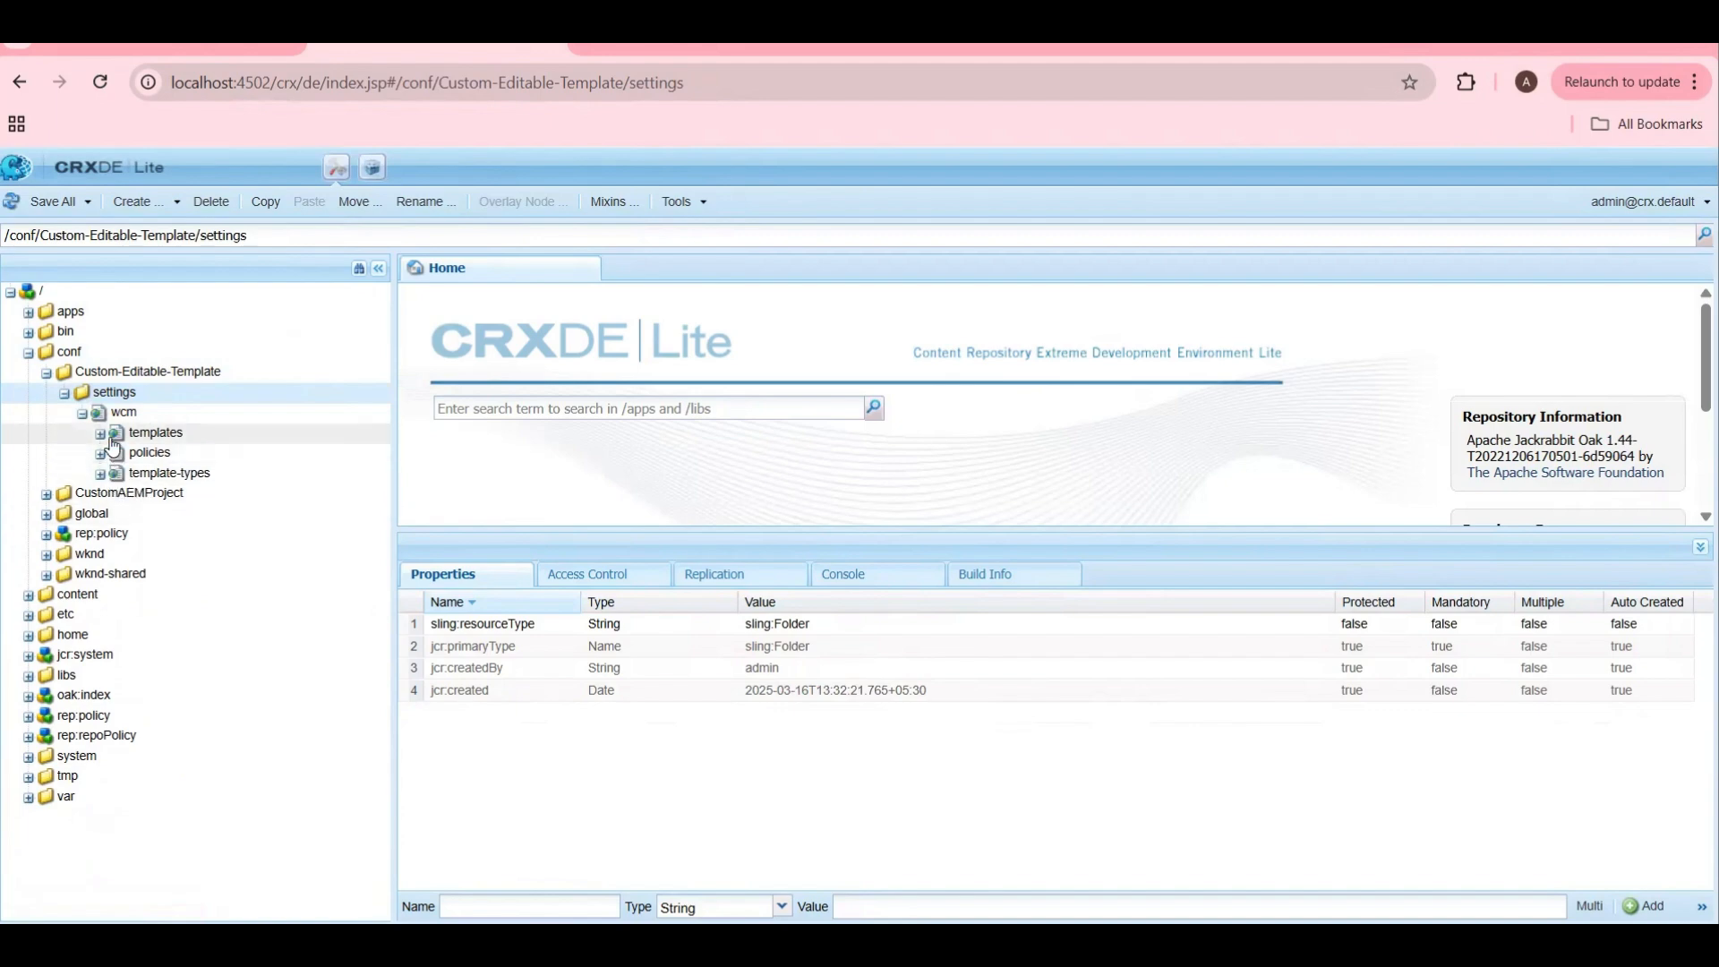
{"action": "left_click", "coordinate": [114, 438]}
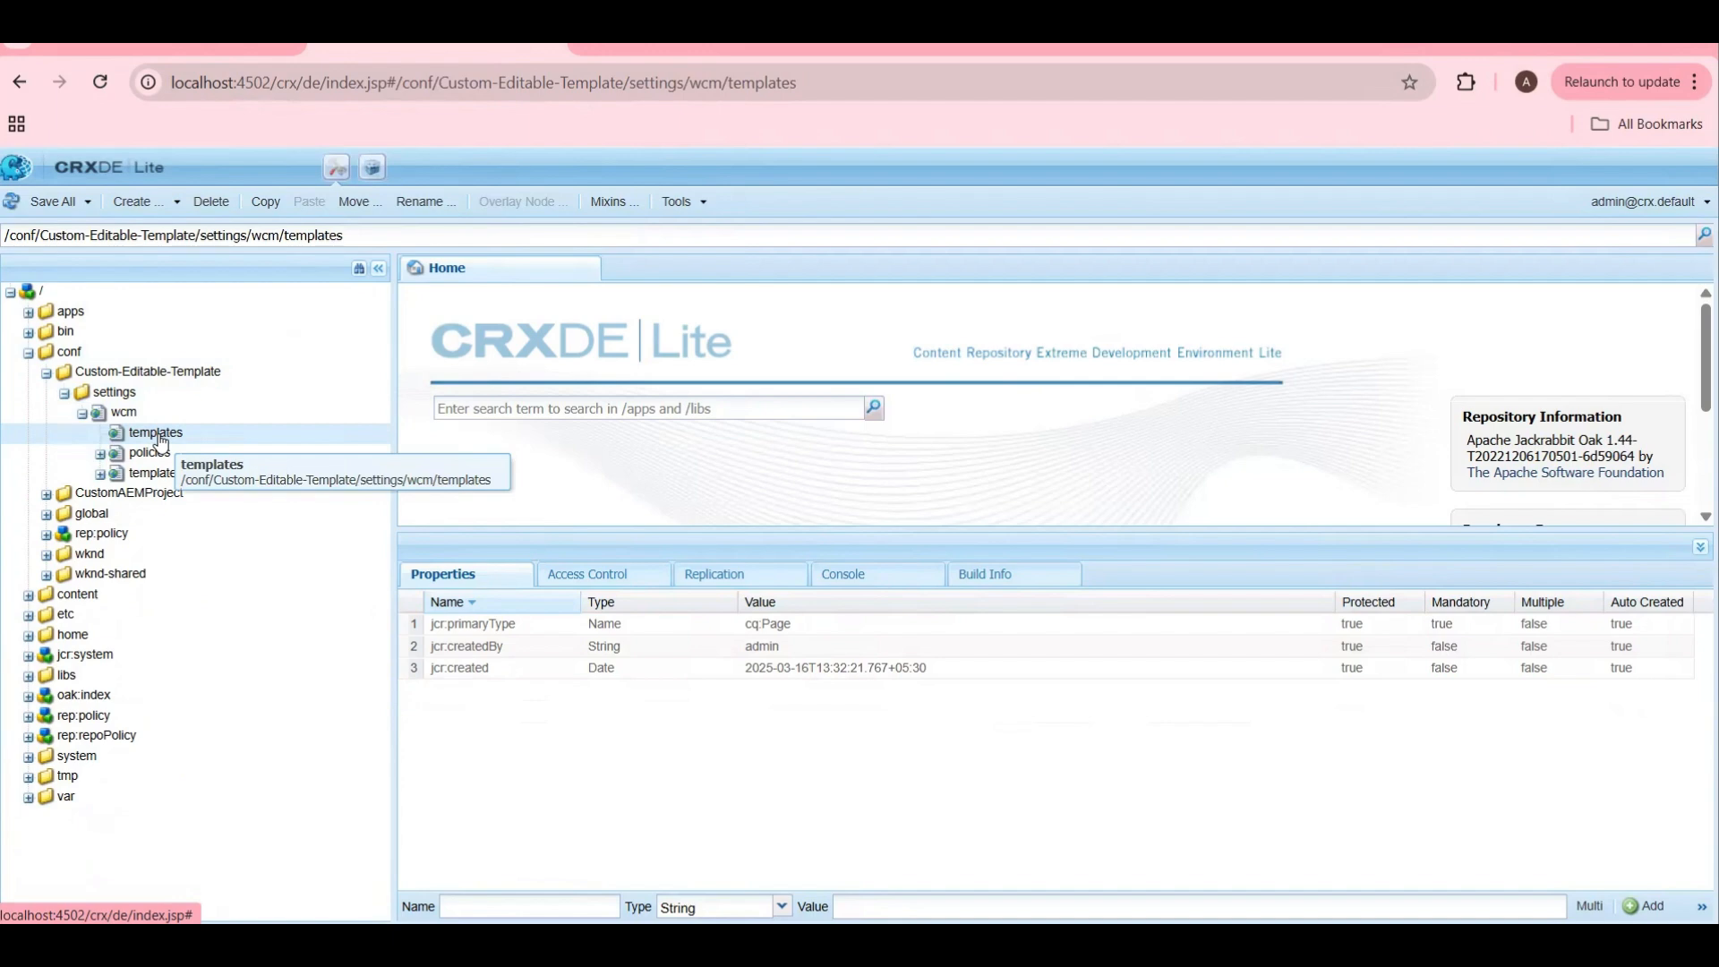
{"action": "left_click", "coordinate": [148, 473]}
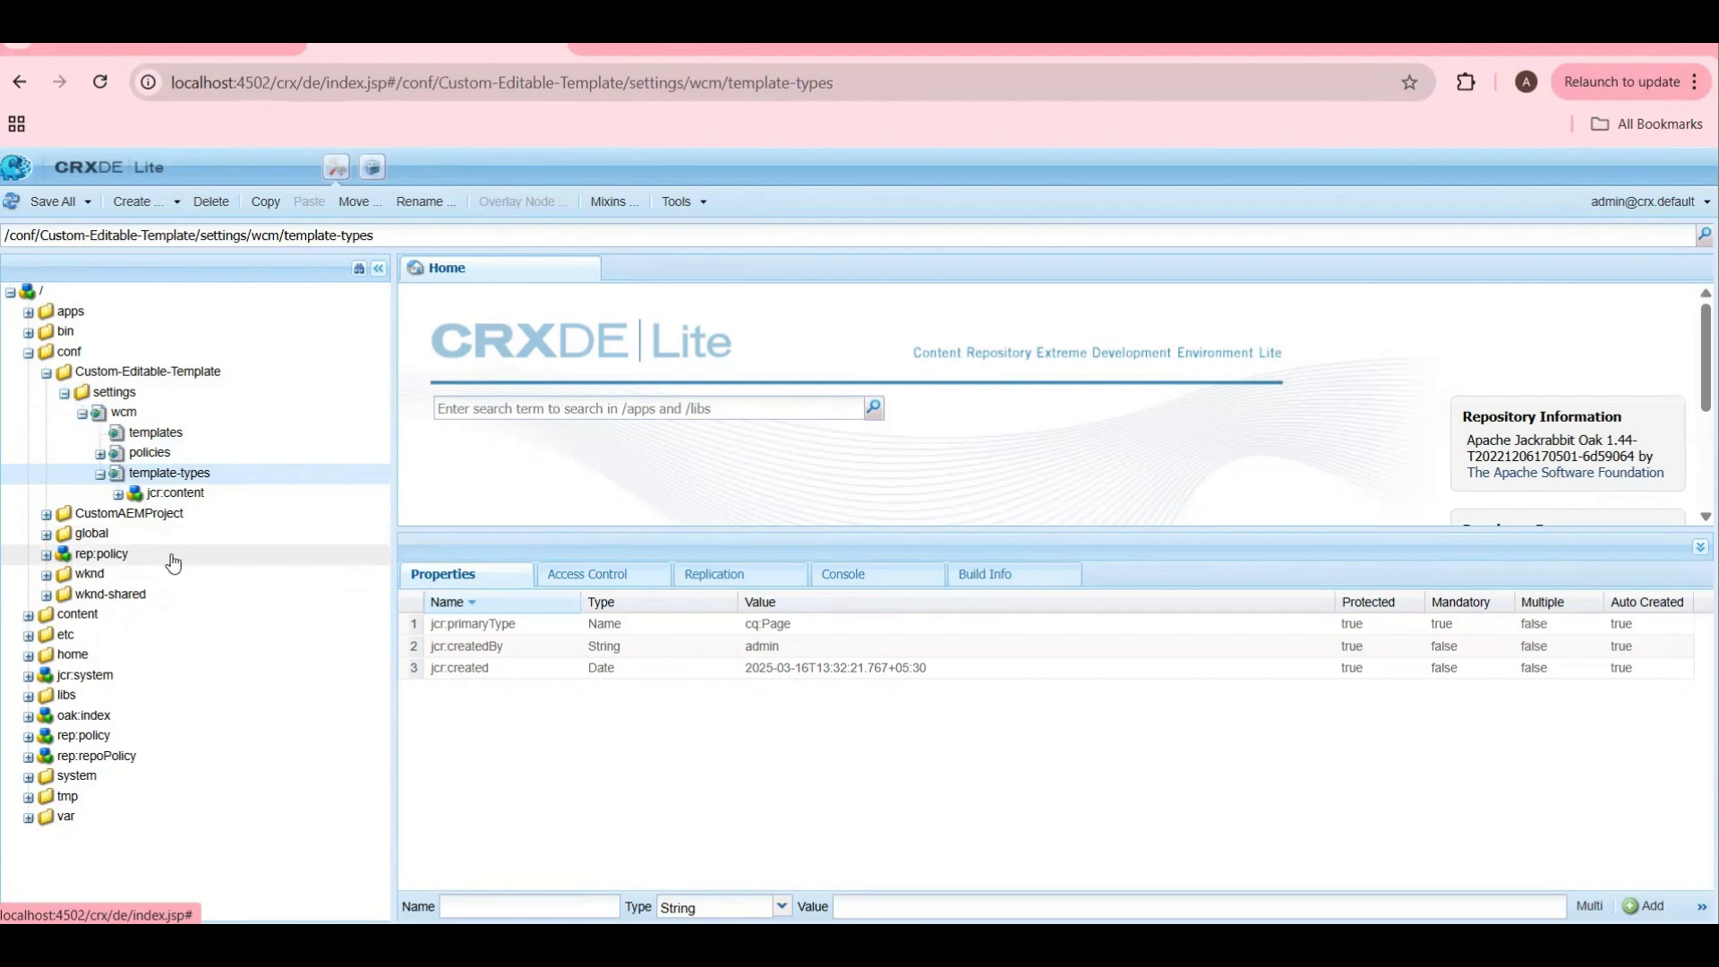
Step: Expand /conf/wknd/settings/wcm/template-types down to the contents of the empty-page node
{"action": "left_click", "coordinate": [48, 575]}
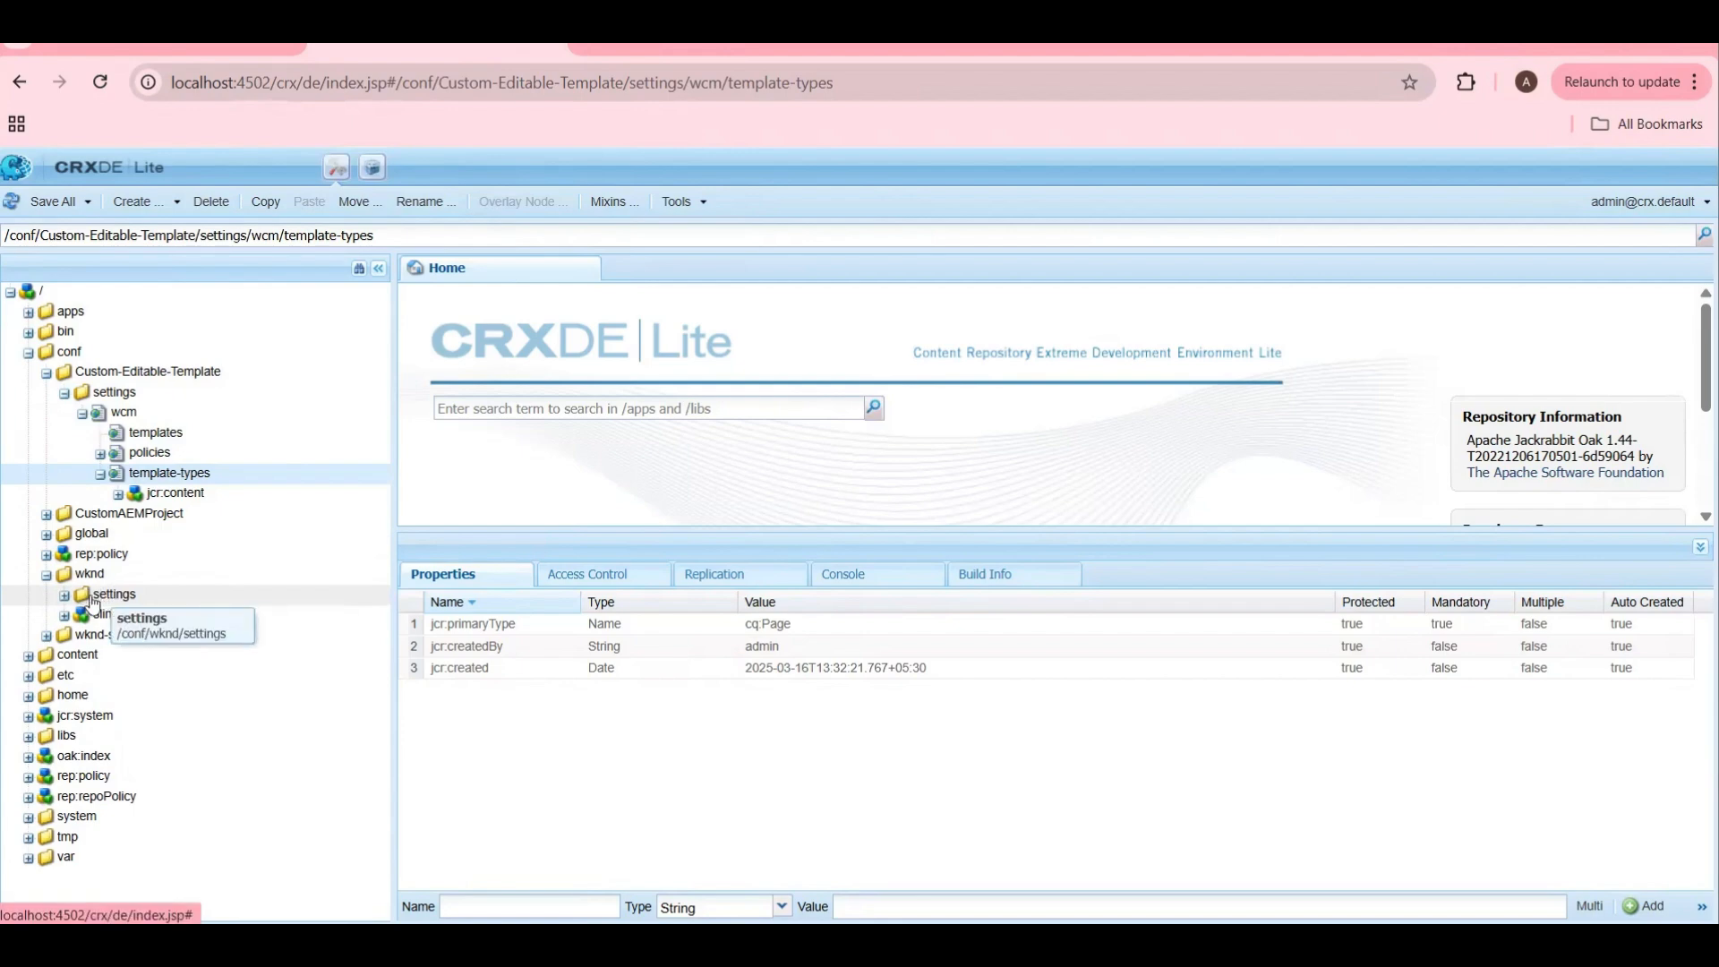
{"action": "left_click", "coordinate": [64, 597]}
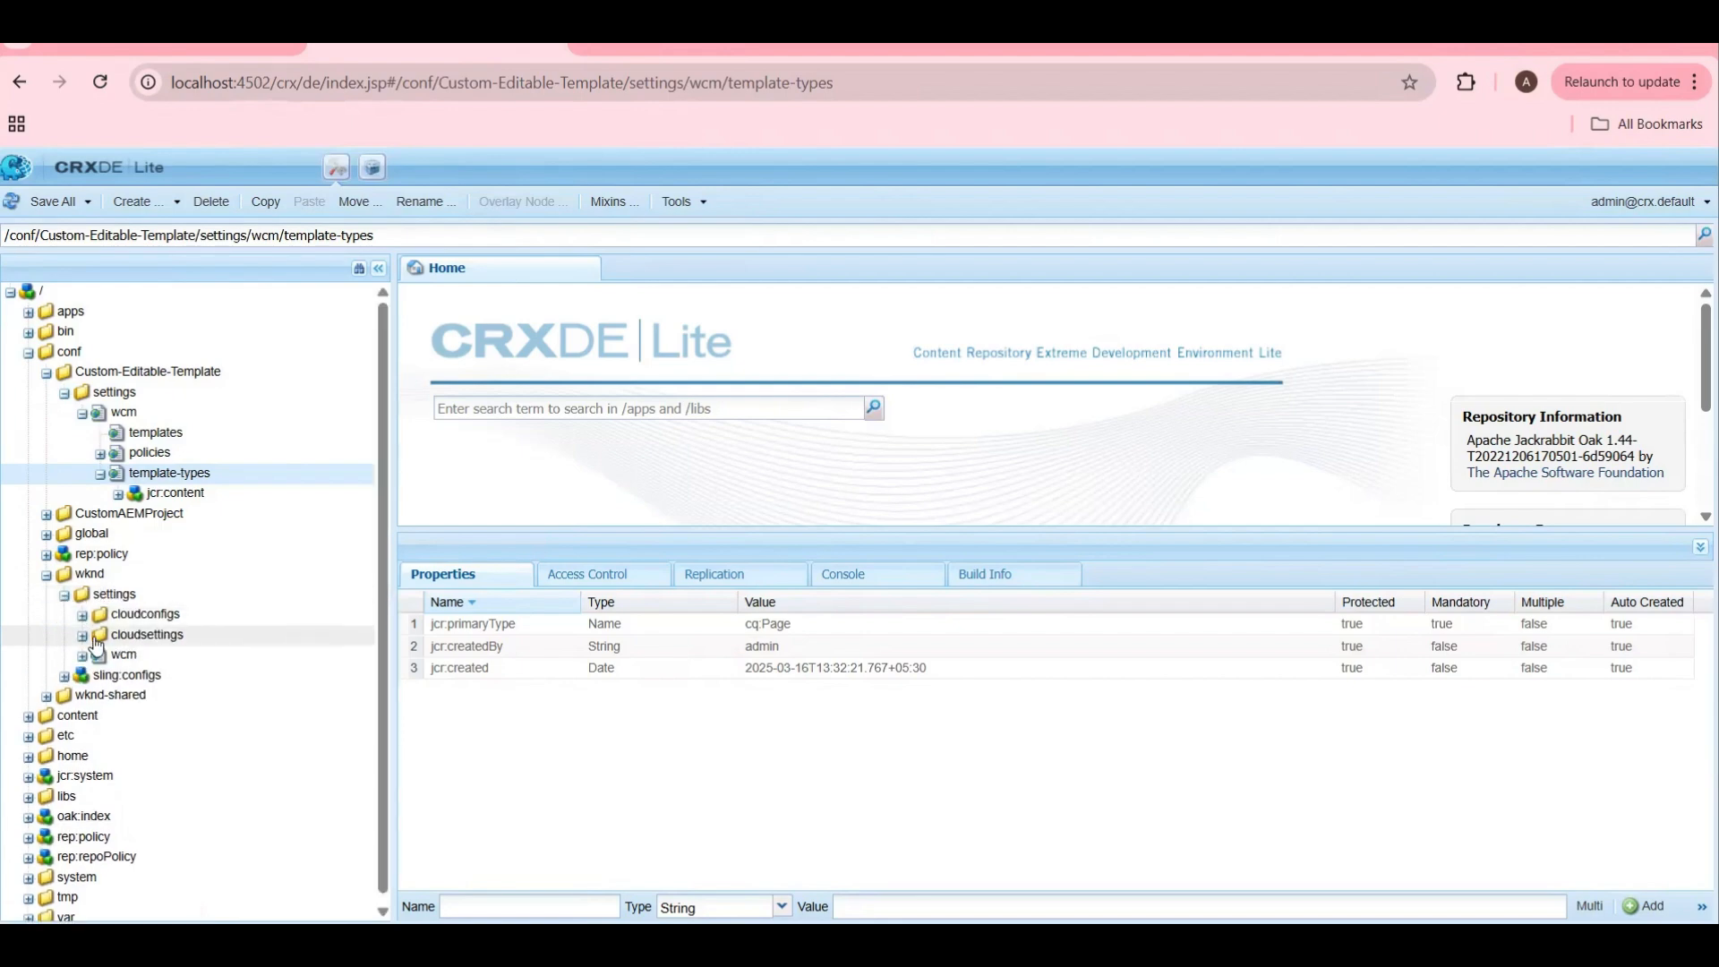
{"action": "double_click", "coordinate": [100, 658]}
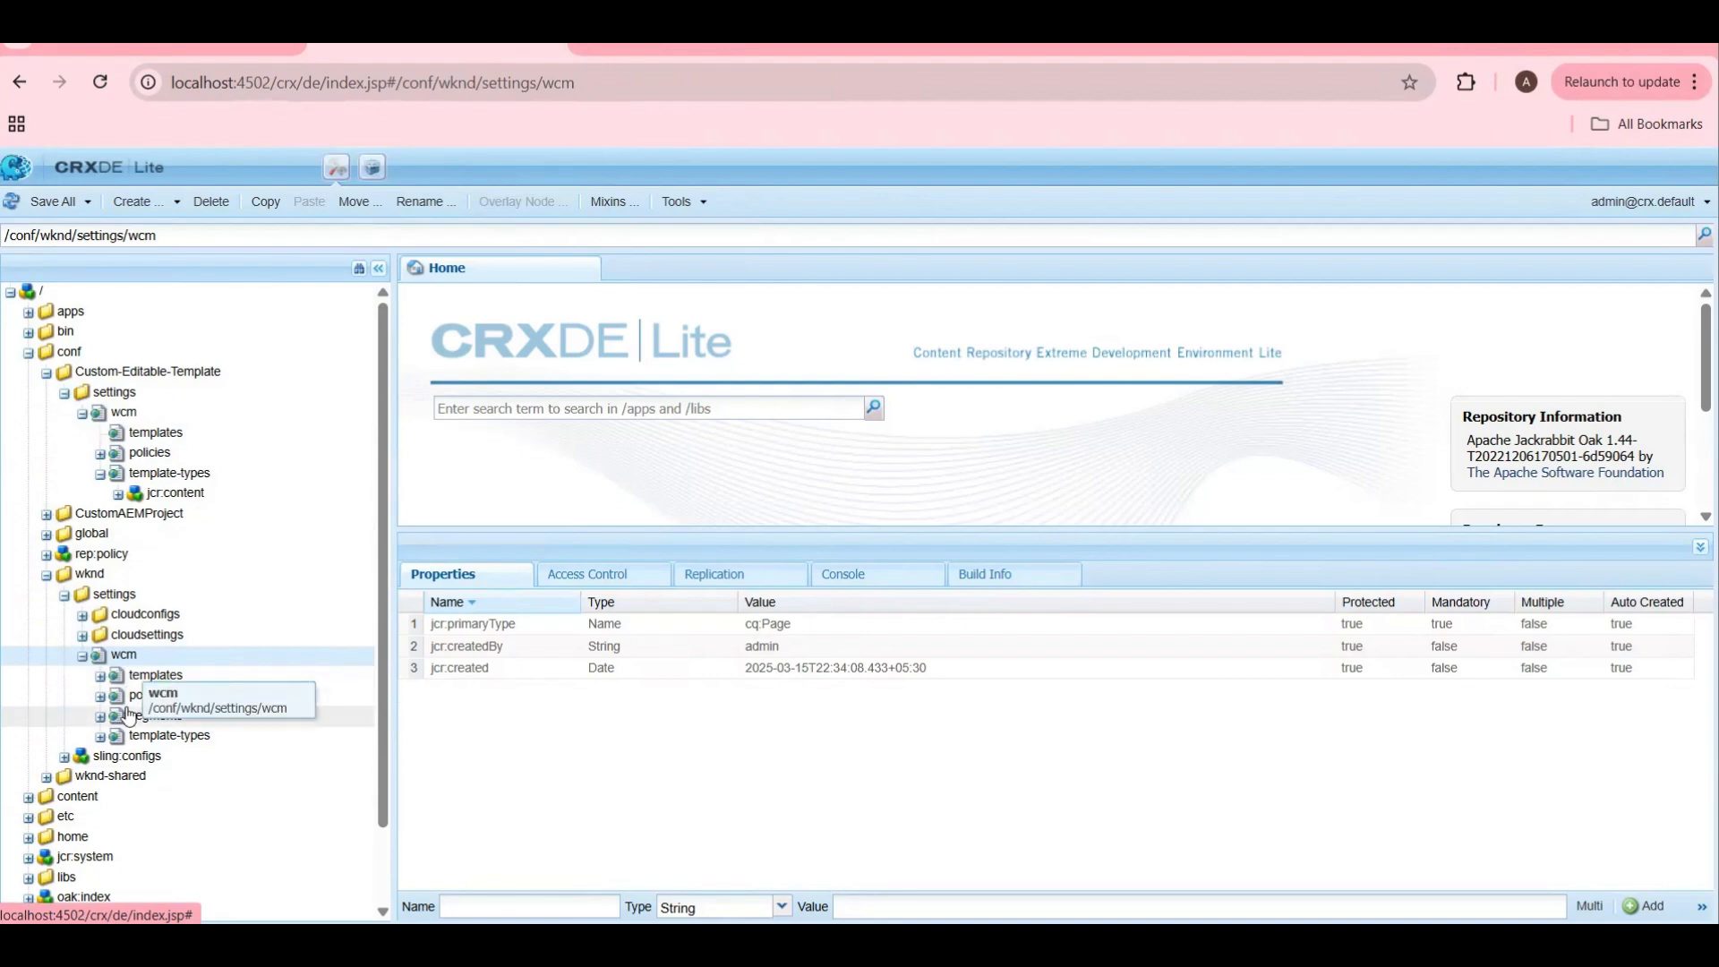
{"action": "scroll", "coordinate": [128, 714], "scroll_direction": "down", "scroll_amount": 1}
{"action": "double_click", "coordinate": [119, 648]}
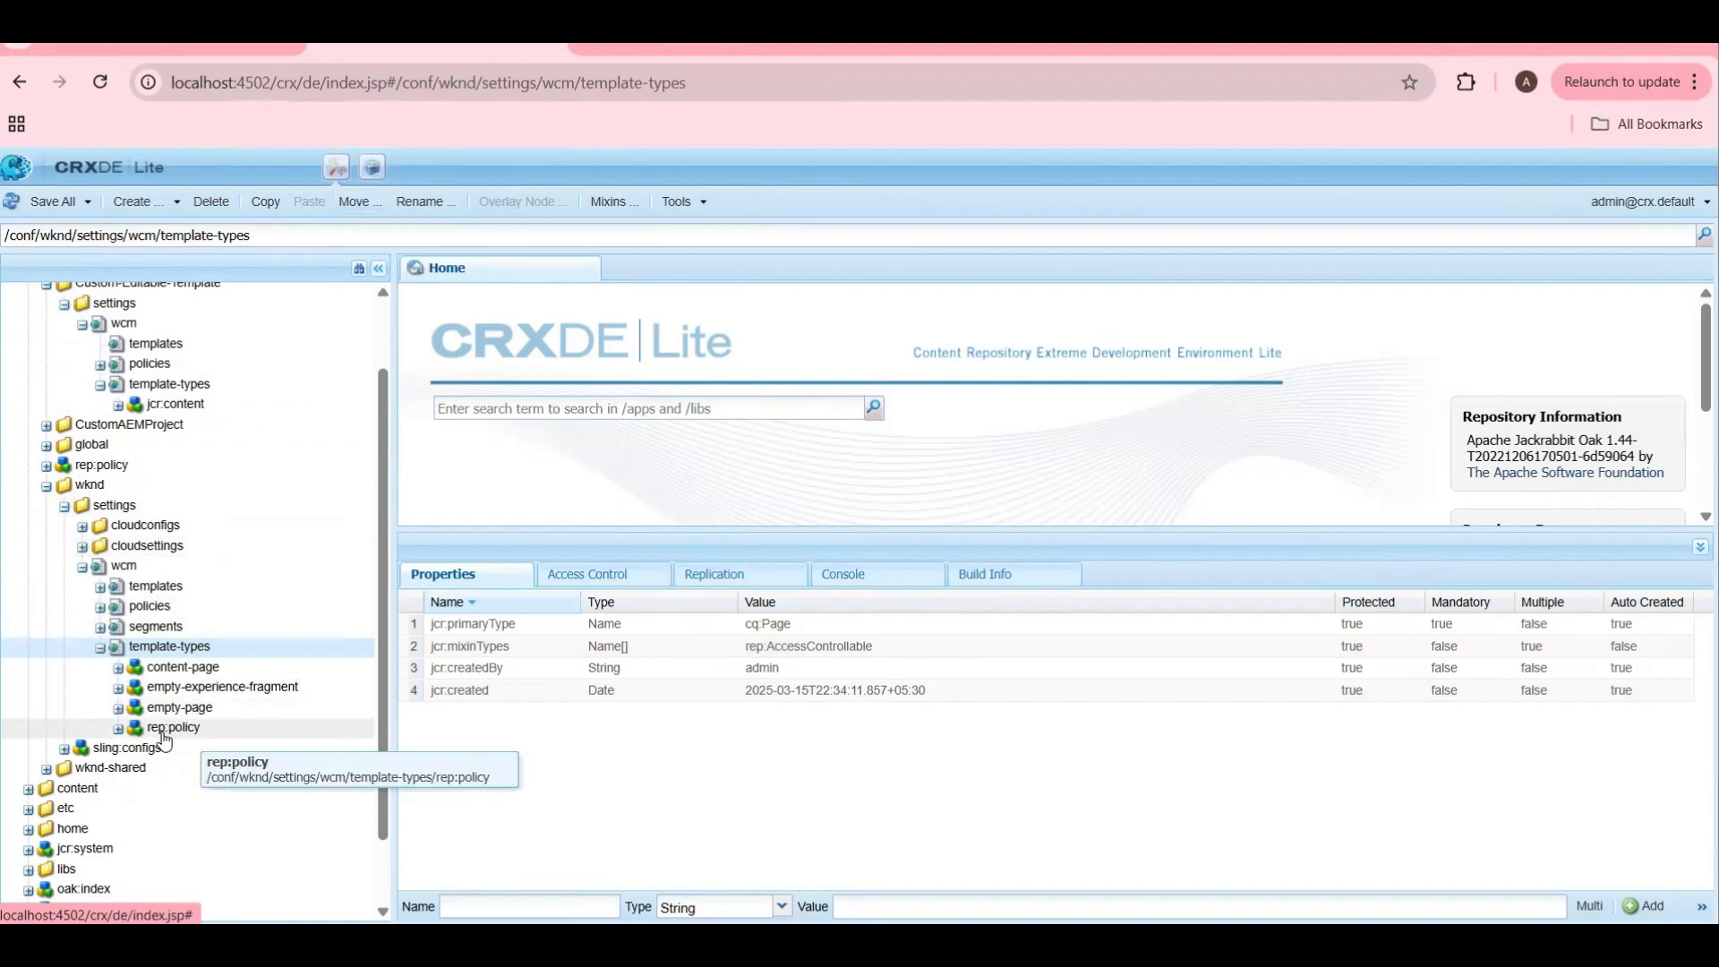
{"action": "double_click", "coordinate": [177, 707]}
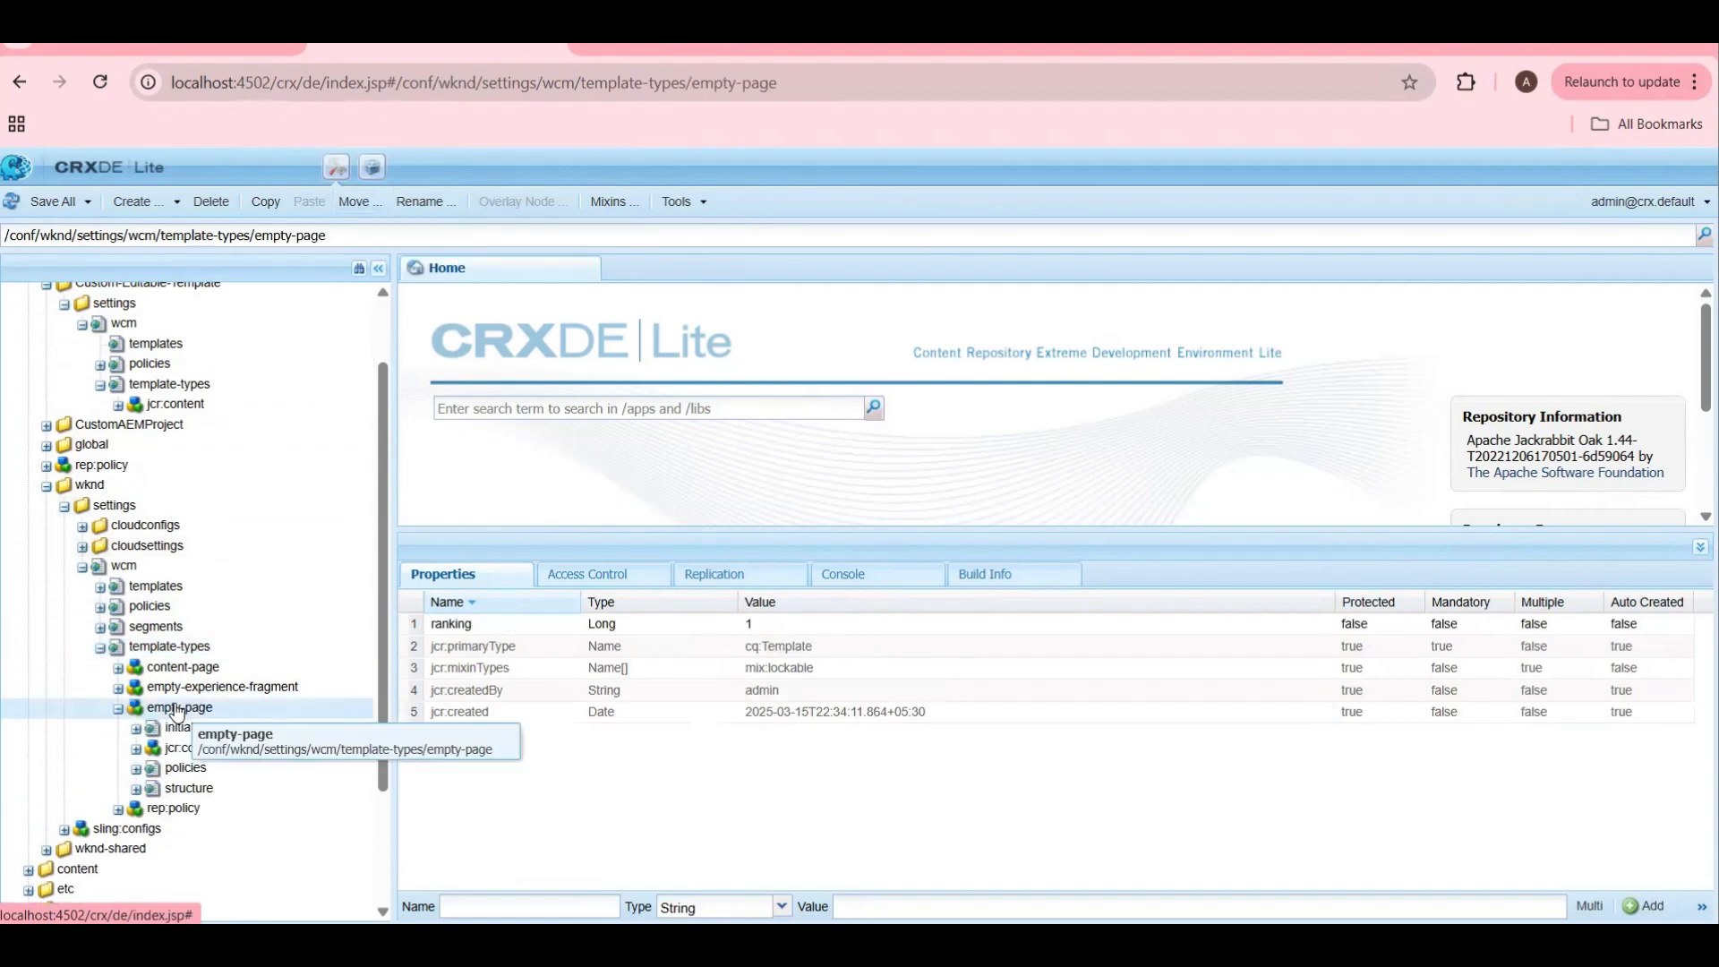
Step: Copy the wknd empty-page template type into /conf/Custom-Editable-Template/settings/wcm/template-types and expand the copied node
{"action": "right_click", "coordinate": [177, 708]}
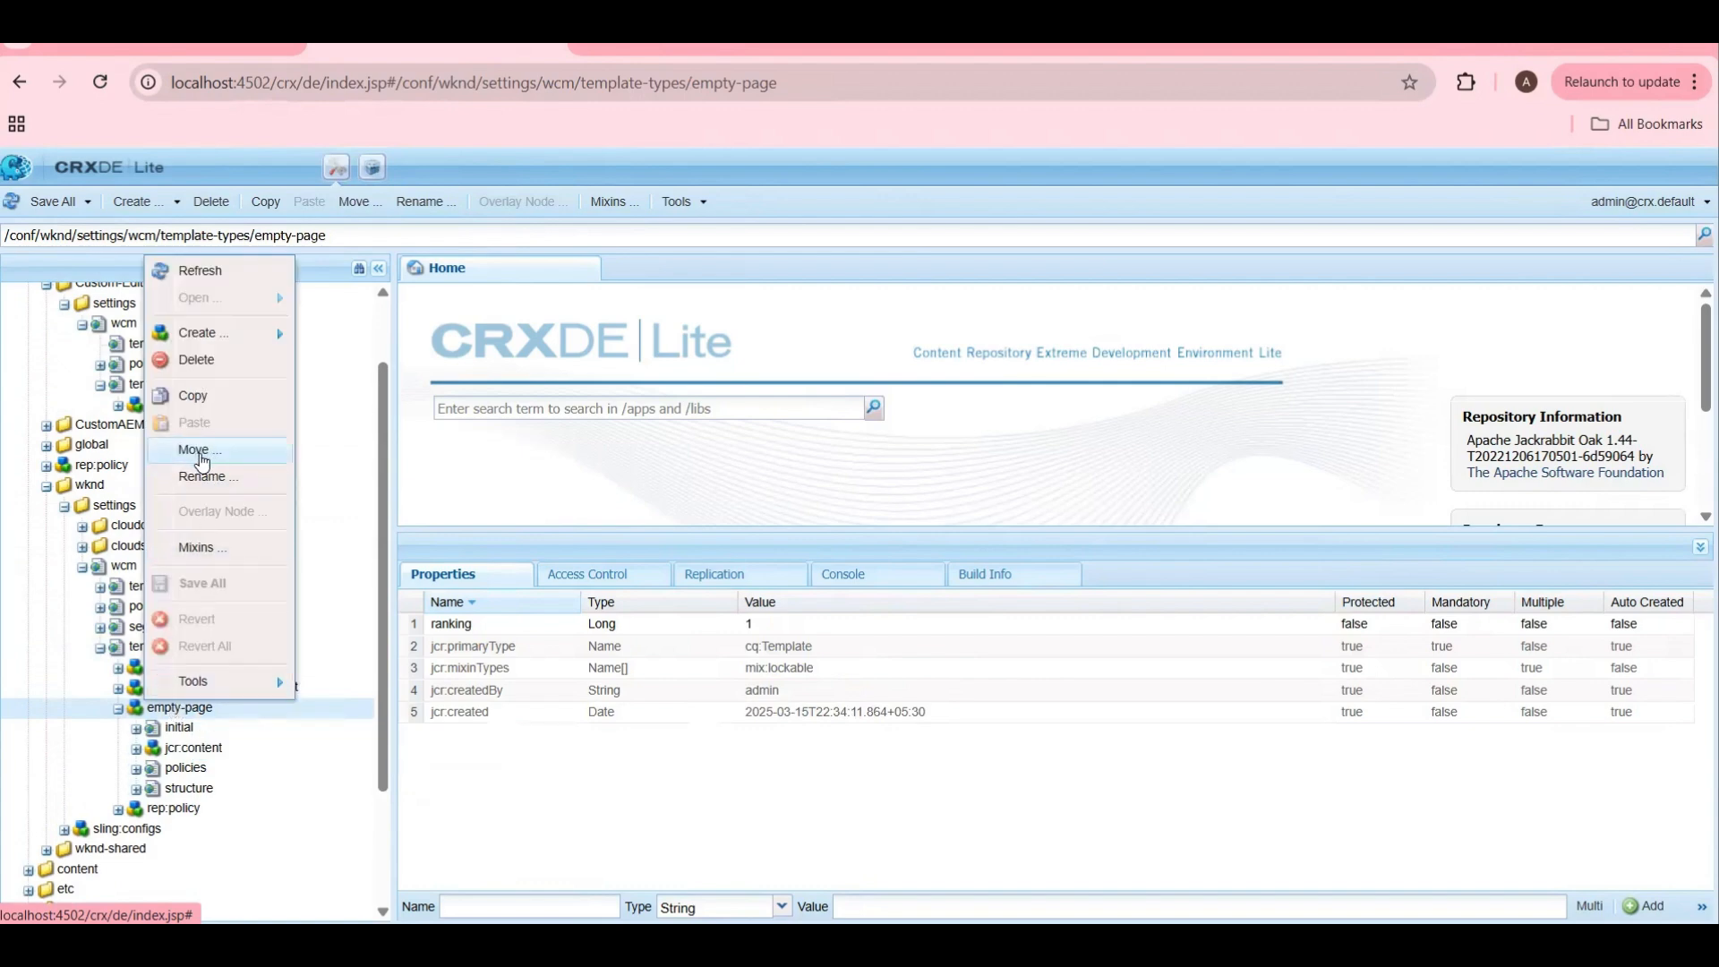
{"action": "left_click", "coordinate": [187, 400]}
{"action": "scroll", "coordinate": [153, 626], "scroll_direction": "up", "scroll_amount": 1}
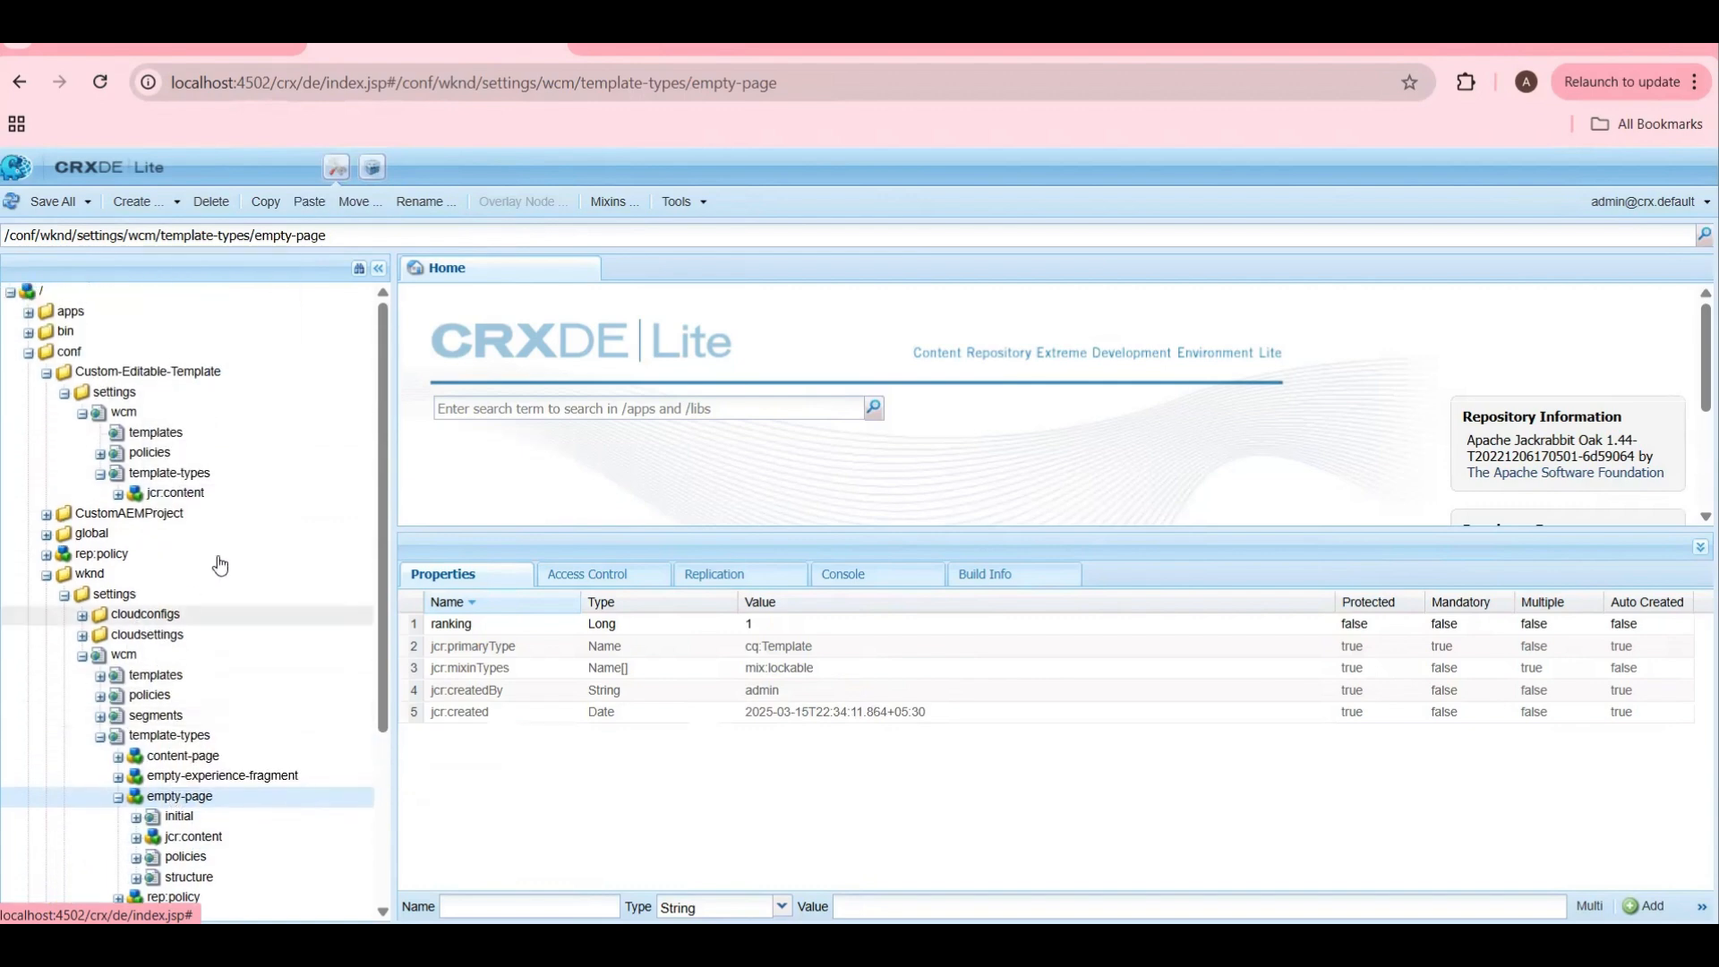
{"action": "left_click", "coordinate": [193, 477]}
{"action": "right_click", "coordinate": [135, 477]}
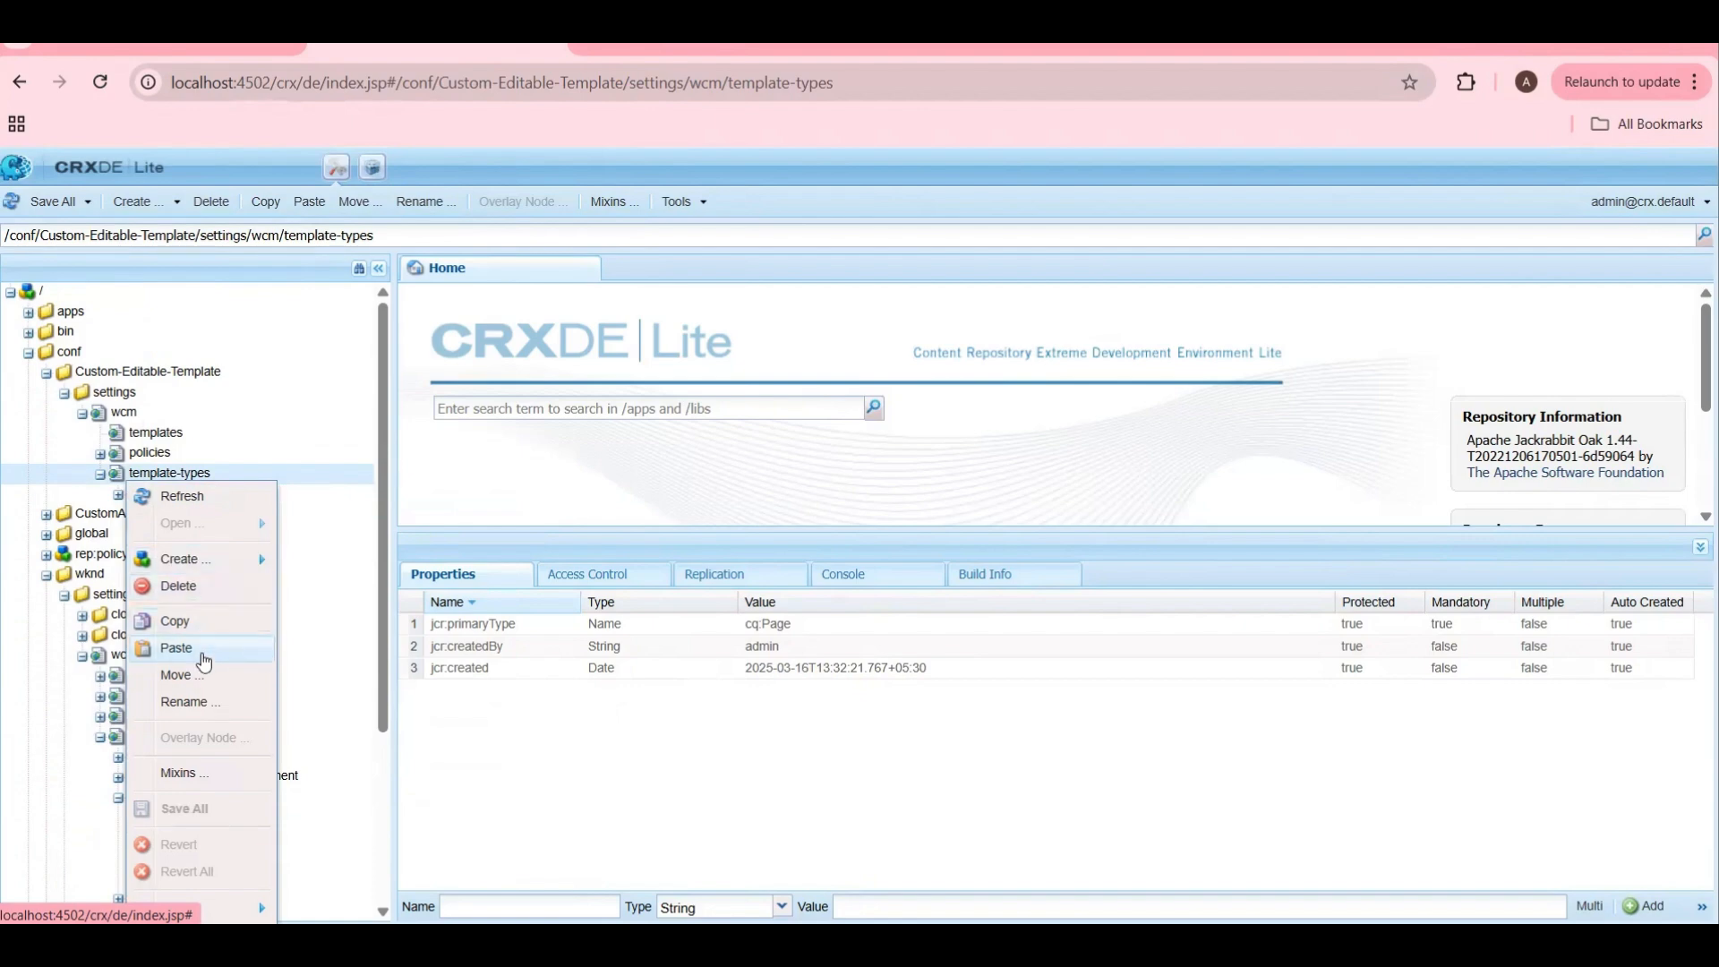
{"action": "left_click", "coordinate": [176, 648]}
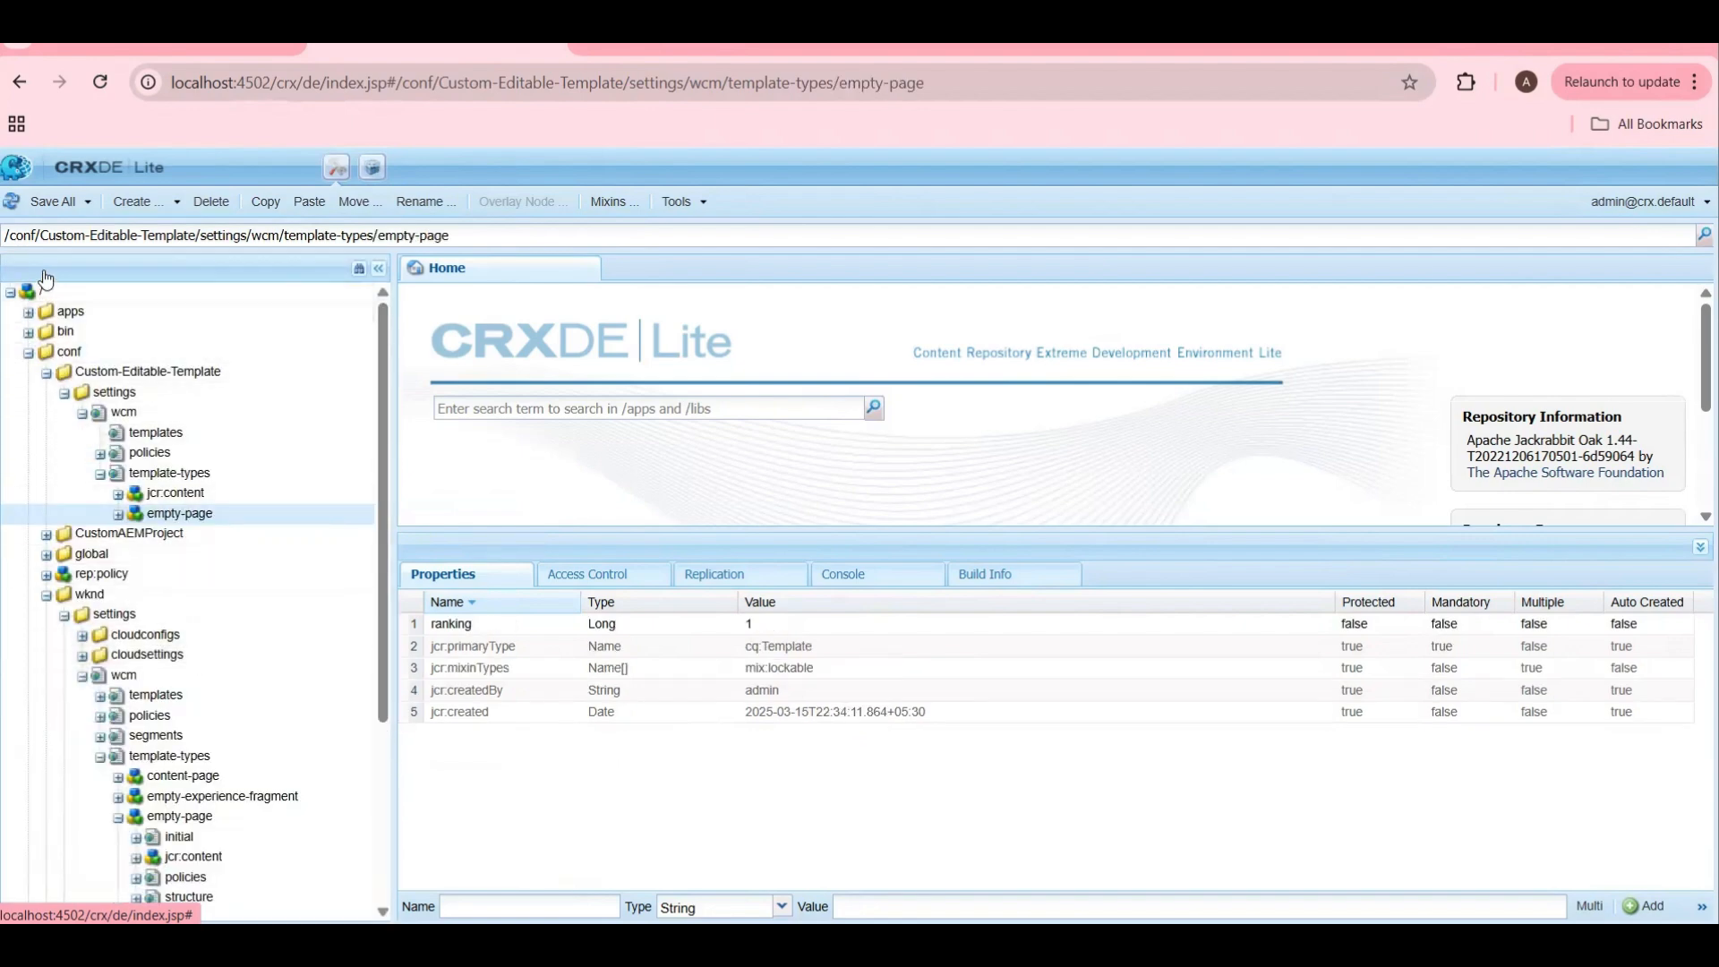
{"action": "left_click", "coordinate": [119, 515]}
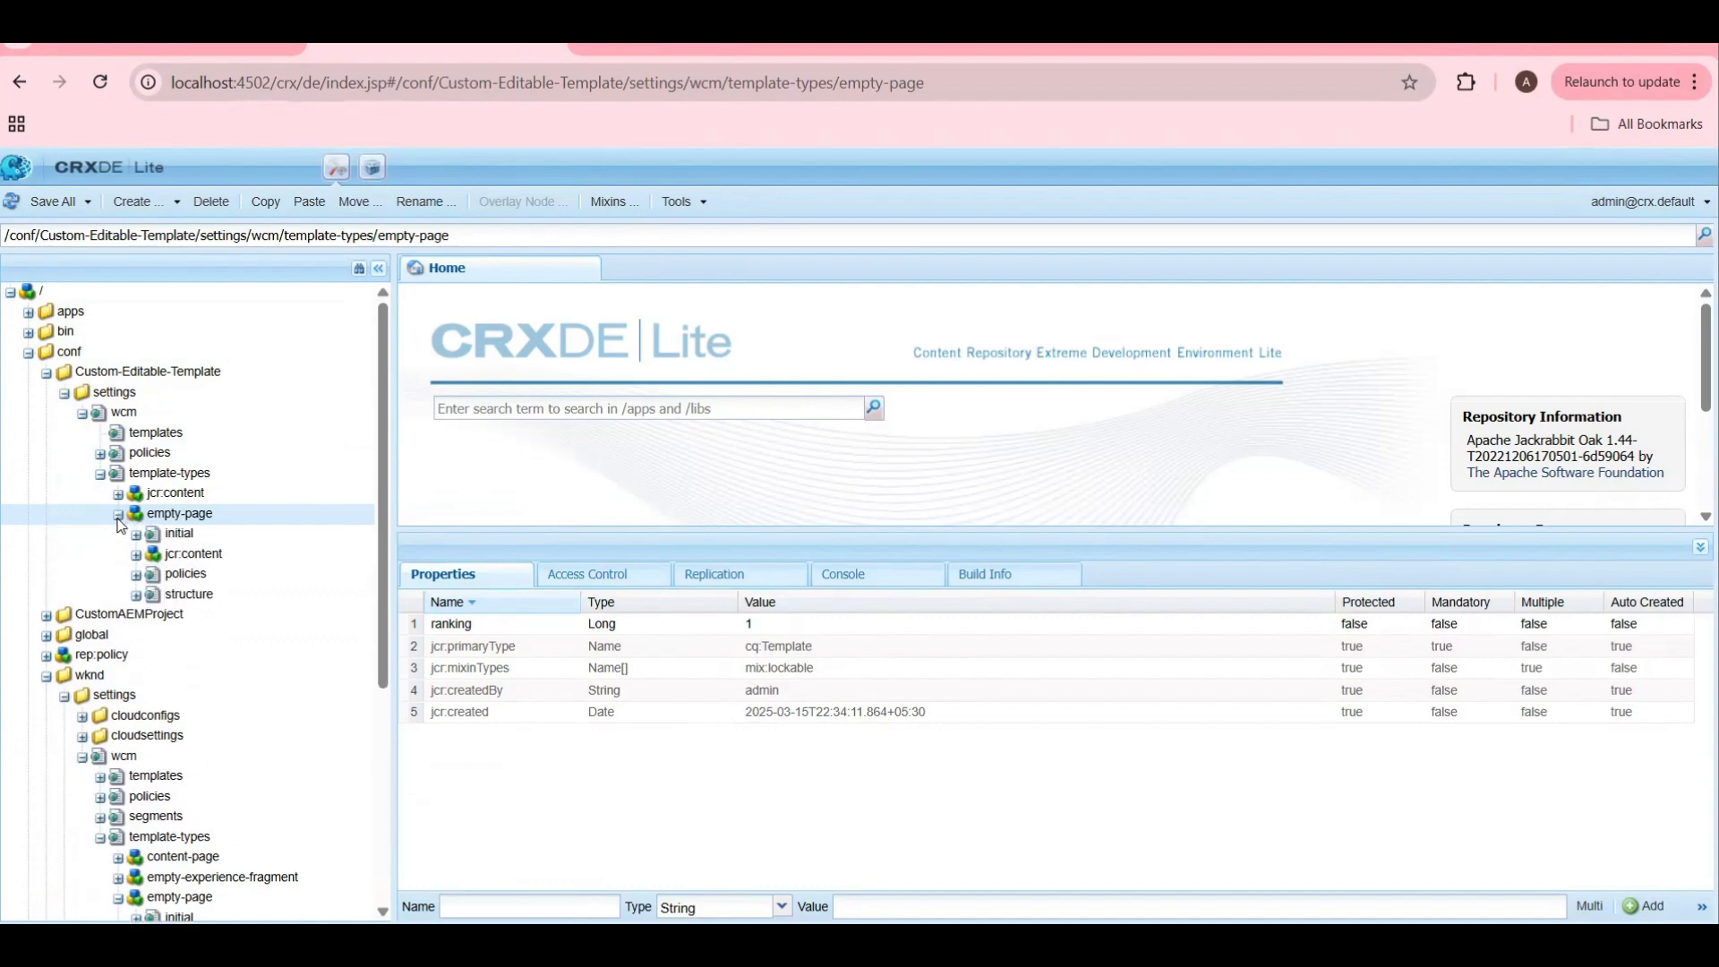
Step: Set jcr:description on the jcr:content node of the copied empty-page template type to "Demo Editable Template" and save
{"action": "left_click", "coordinate": [176, 561]}
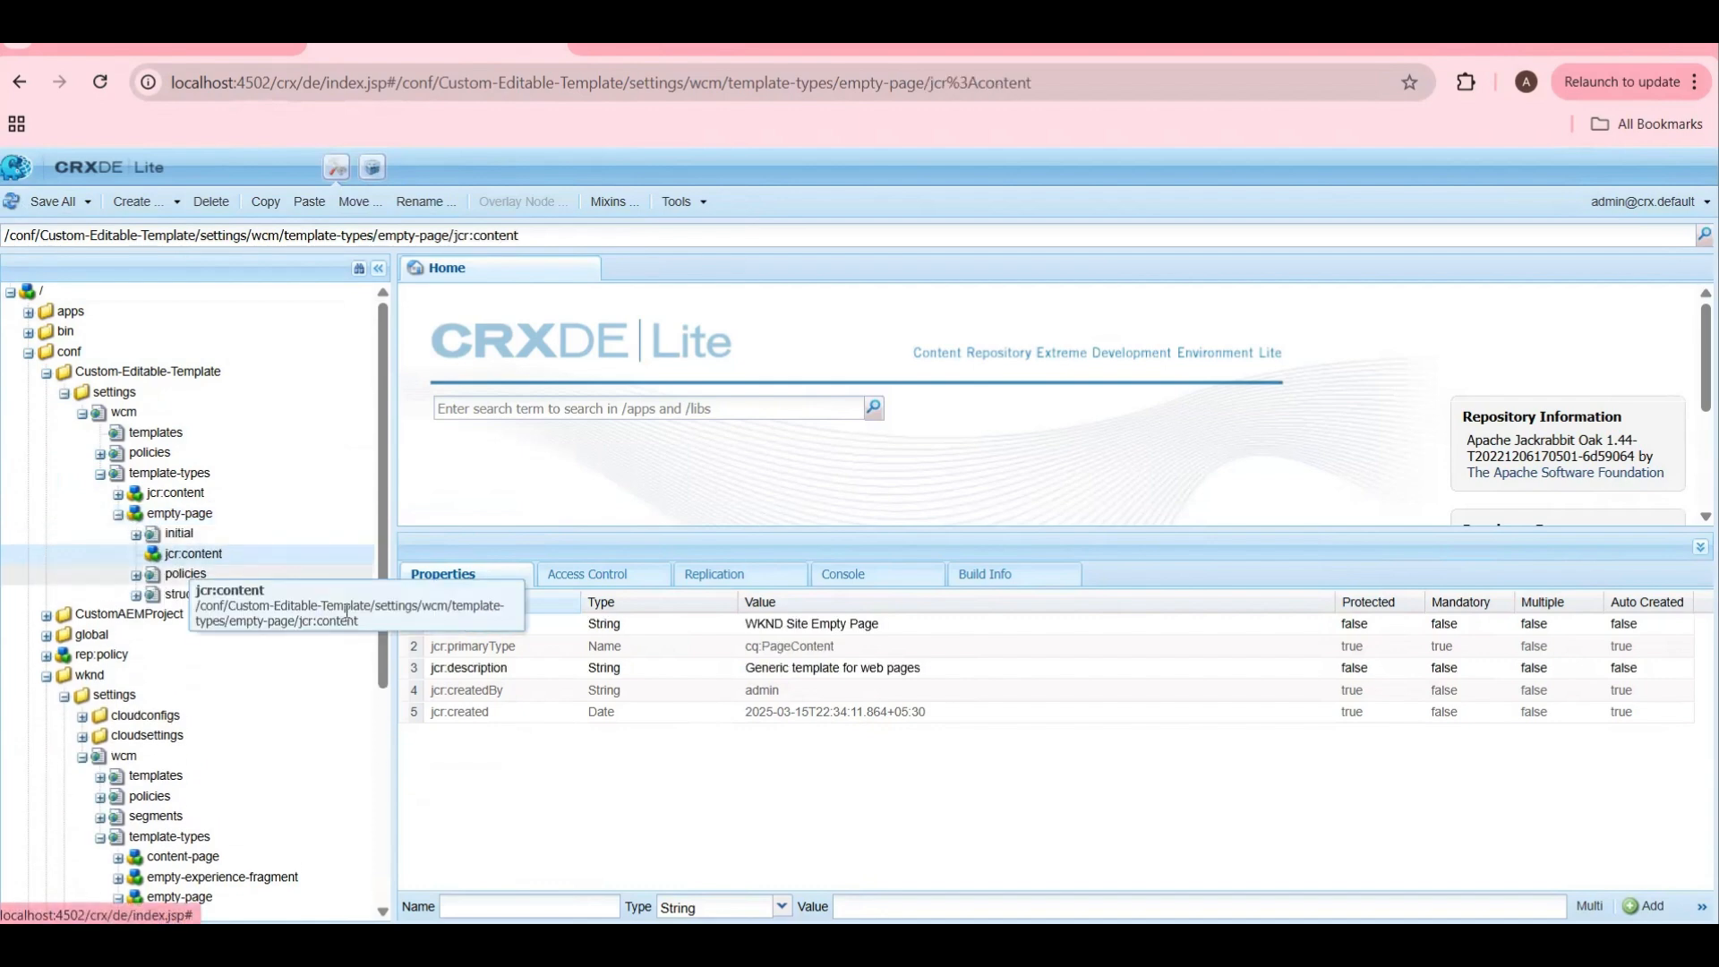
{"action": "double_click", "coordinate": [931, 677]}
{"action": "left_click_drag", "start_coordinate": [935, 672], "coordinate": [741, 672]}
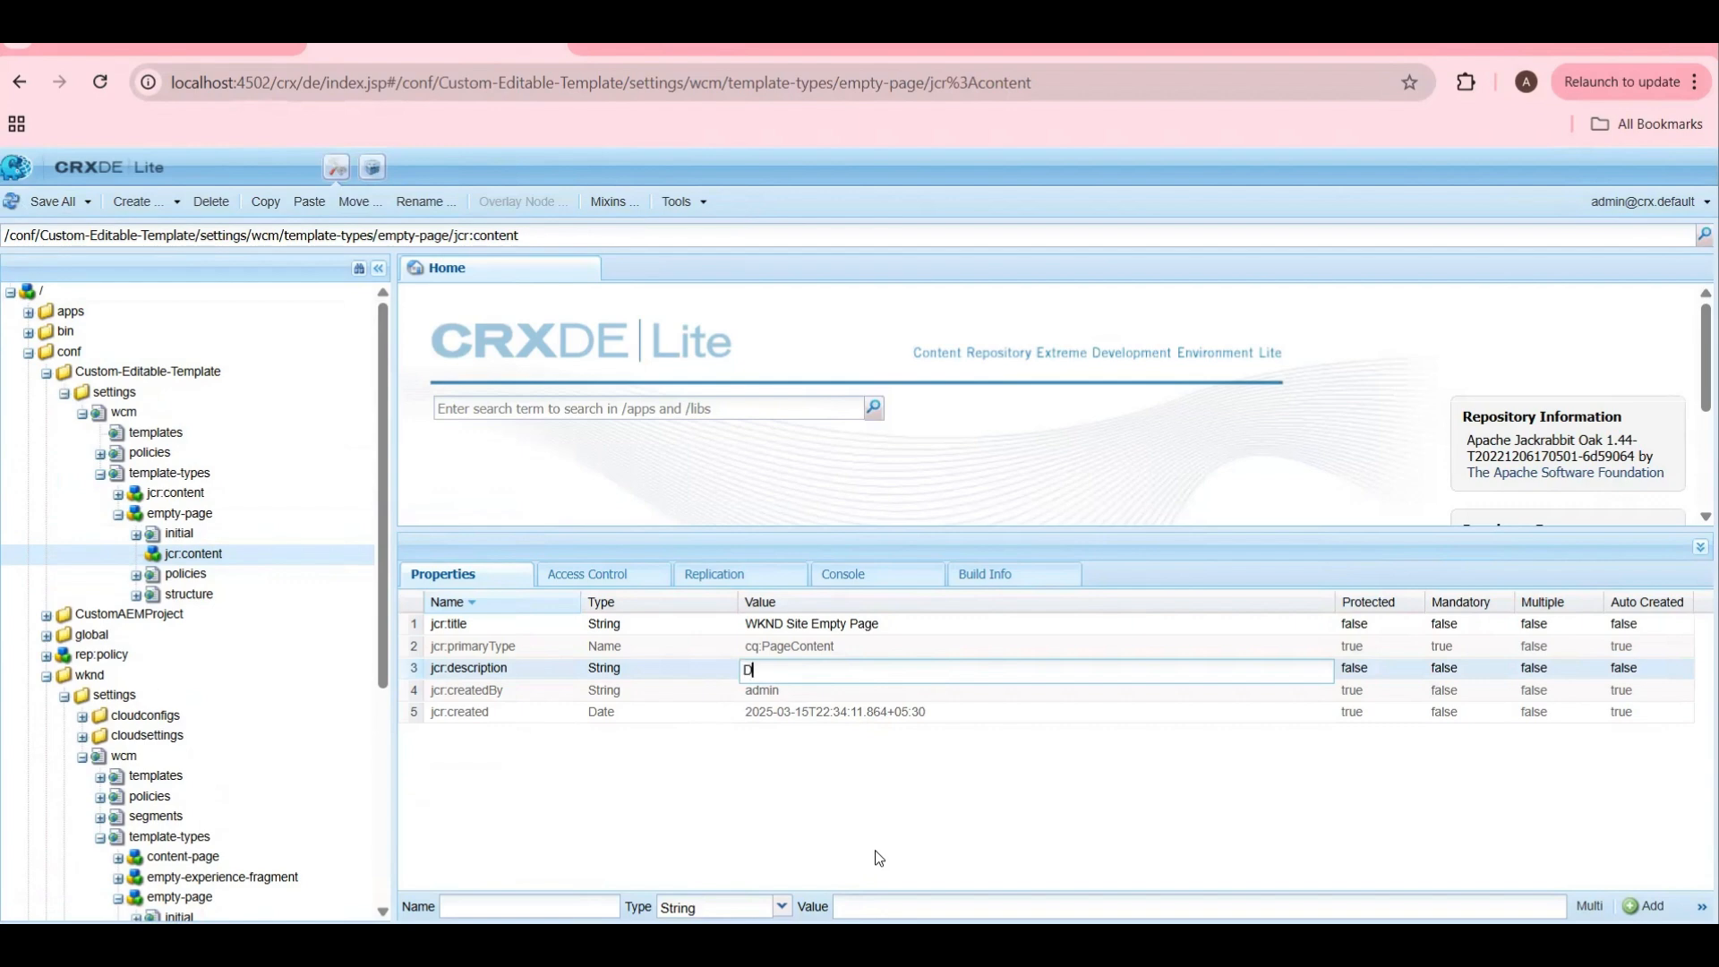
{"action": "type", "text": "emo Editable Template"}
{"action": "left_click", "coordinate": [757, 806]}
{"action": "key", "text": "ctrl+a"}
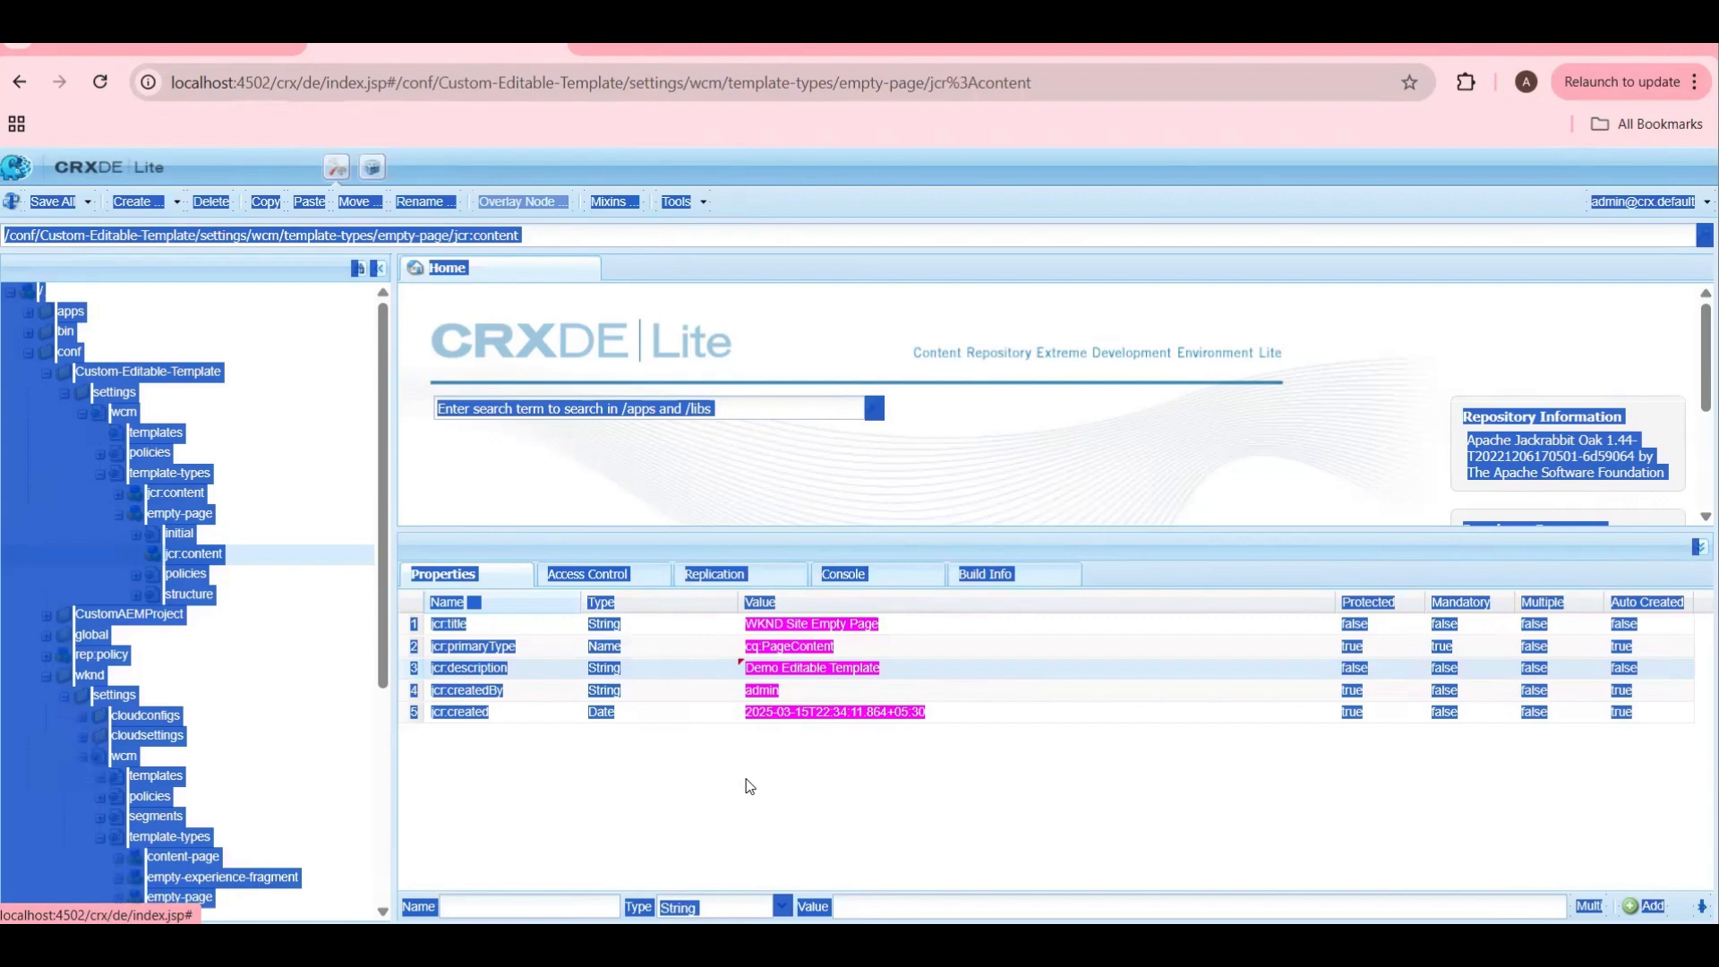
{"action": "left_click", "coordinate": [655, 784]}
{"action": "key", "text": "ctrl+s"}
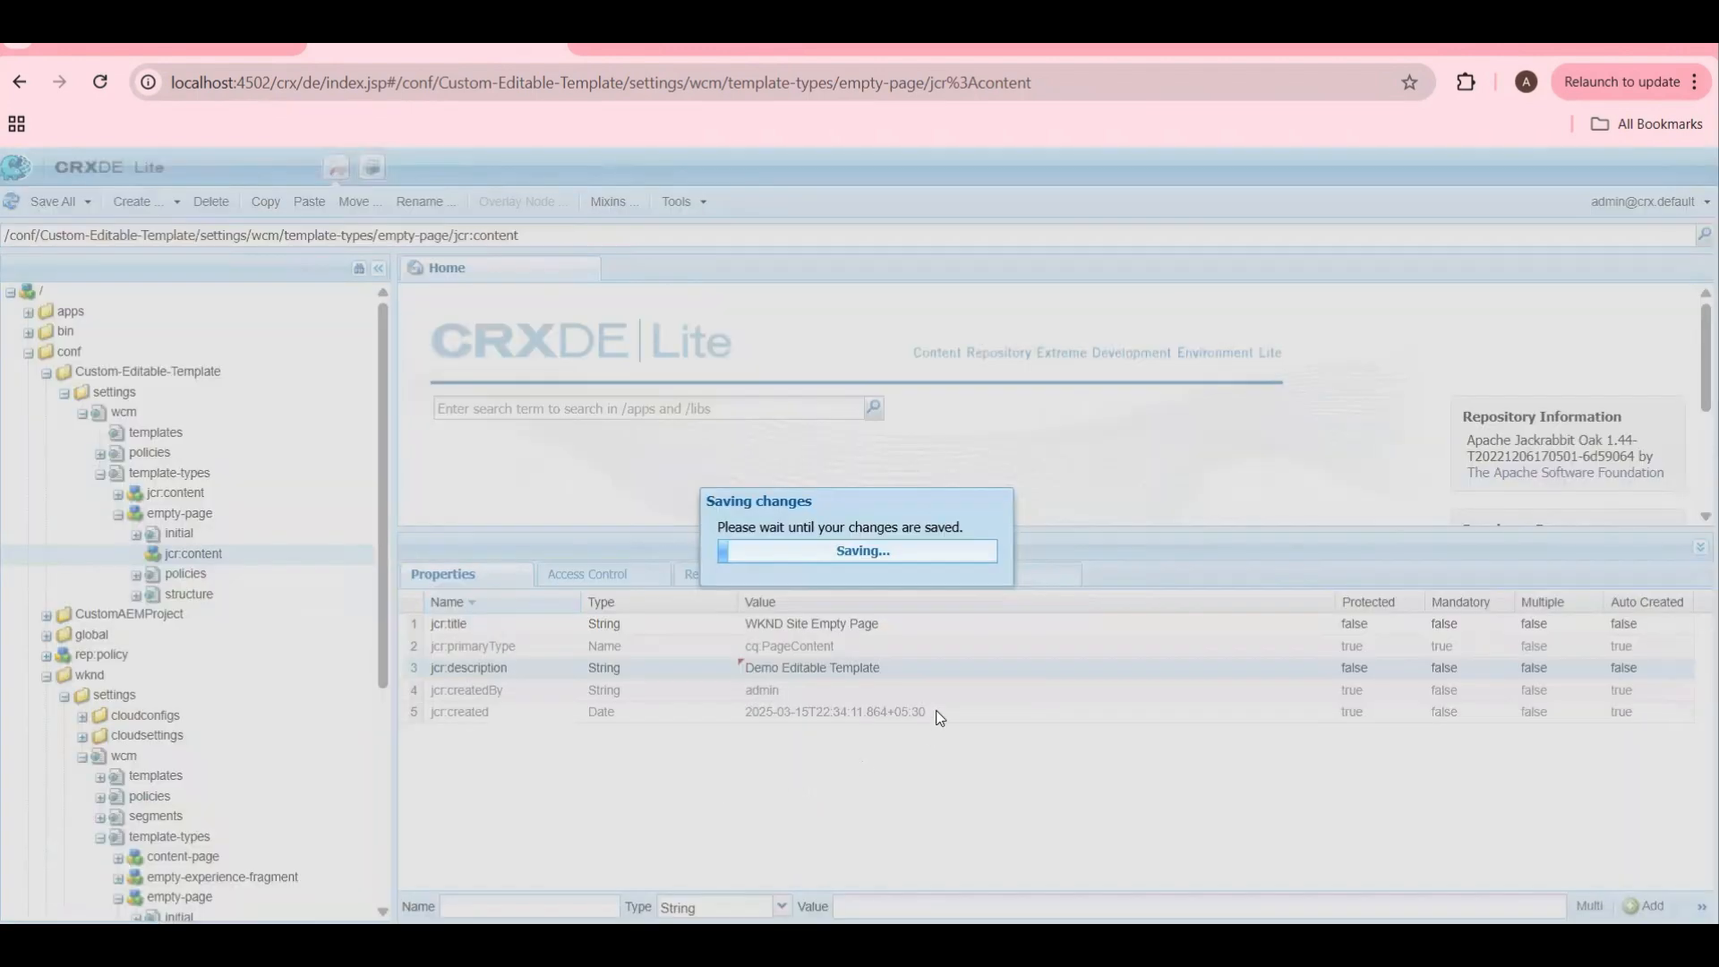
Step: Reuse the description text as the jcr:title value, "Demo Editable Template", on the same jcr:content node
{"action": "double_click", "coordinate": [901, 668]}
{"action": "key", "text": "ctrl+a"}
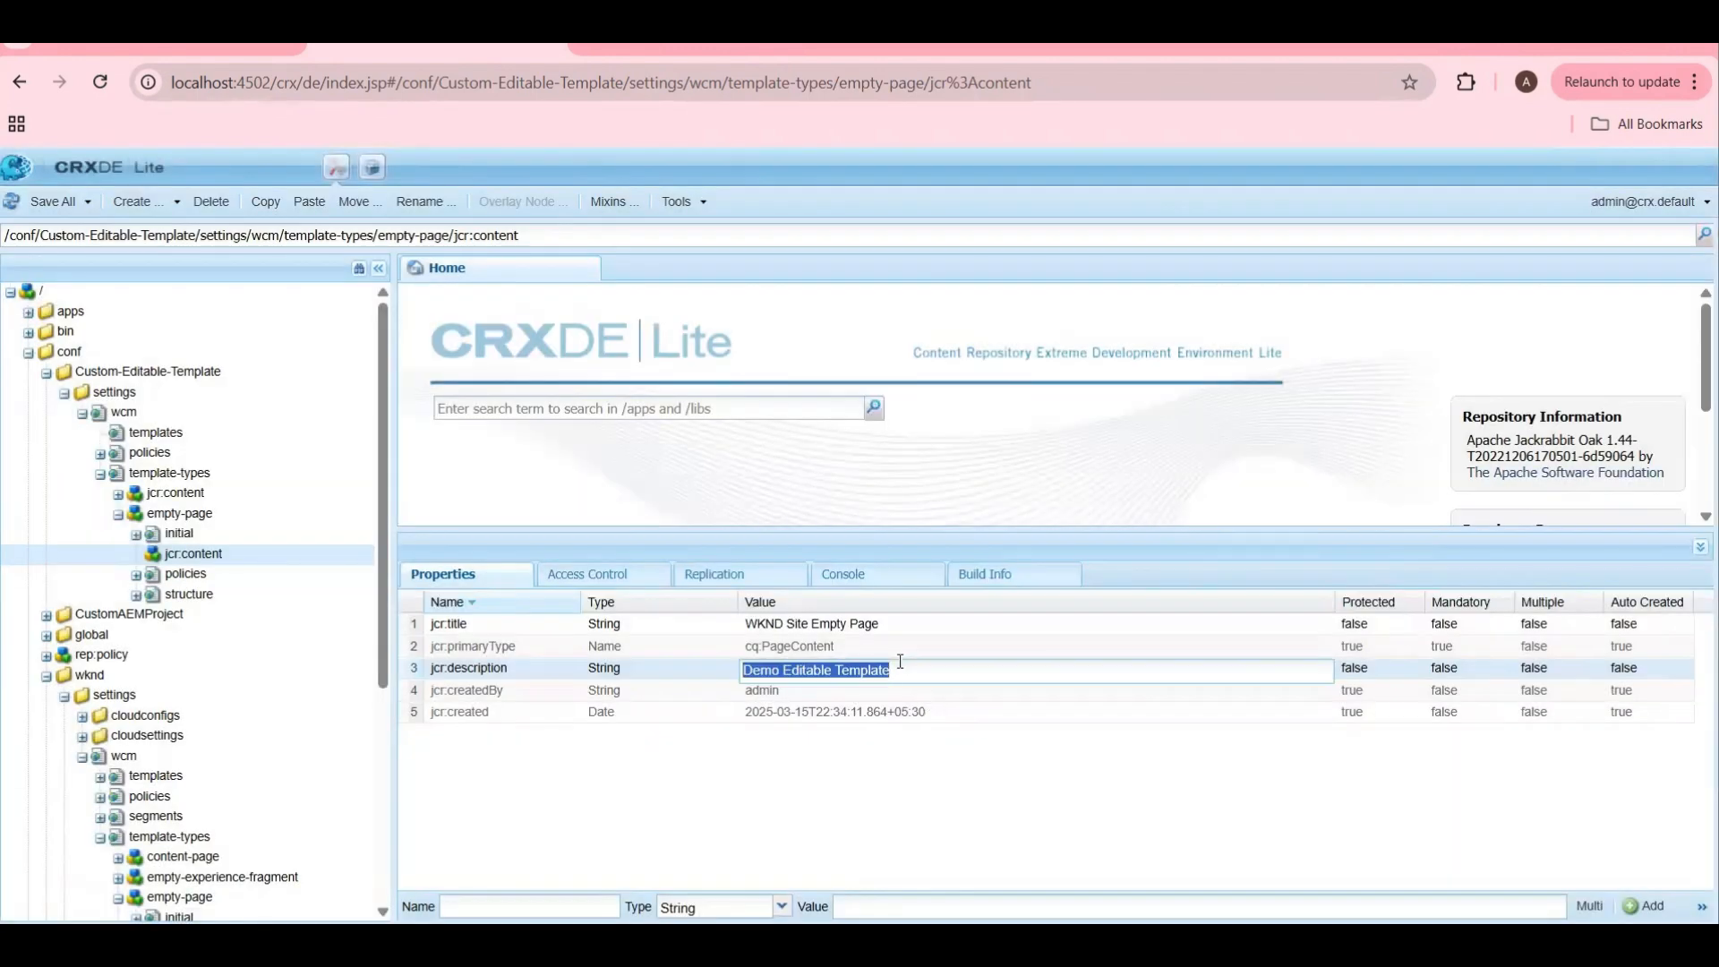
{"action": "left_click", "coordinate": [892, 623]}
{"action": "double_click", "coordinate": [892, 623]}
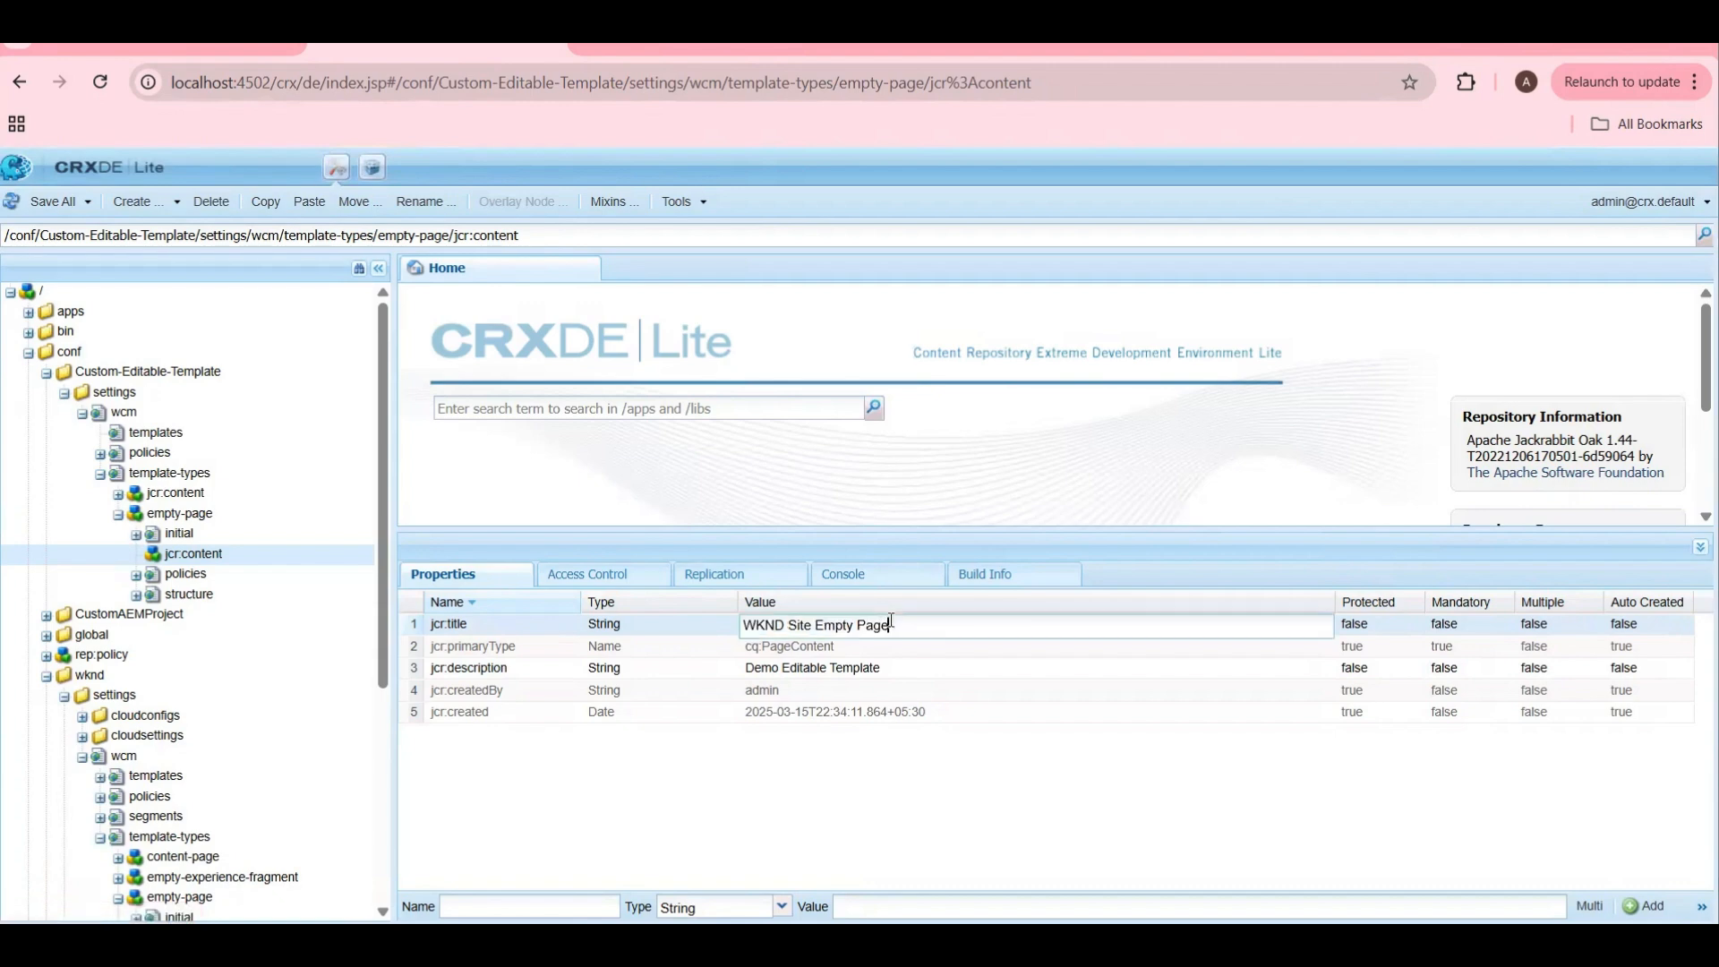
{"action": "key", "text": "ctrl+a"}
{"action": "key", "text": "ctrl+v"}
{"action": "key", "text": "Return"}
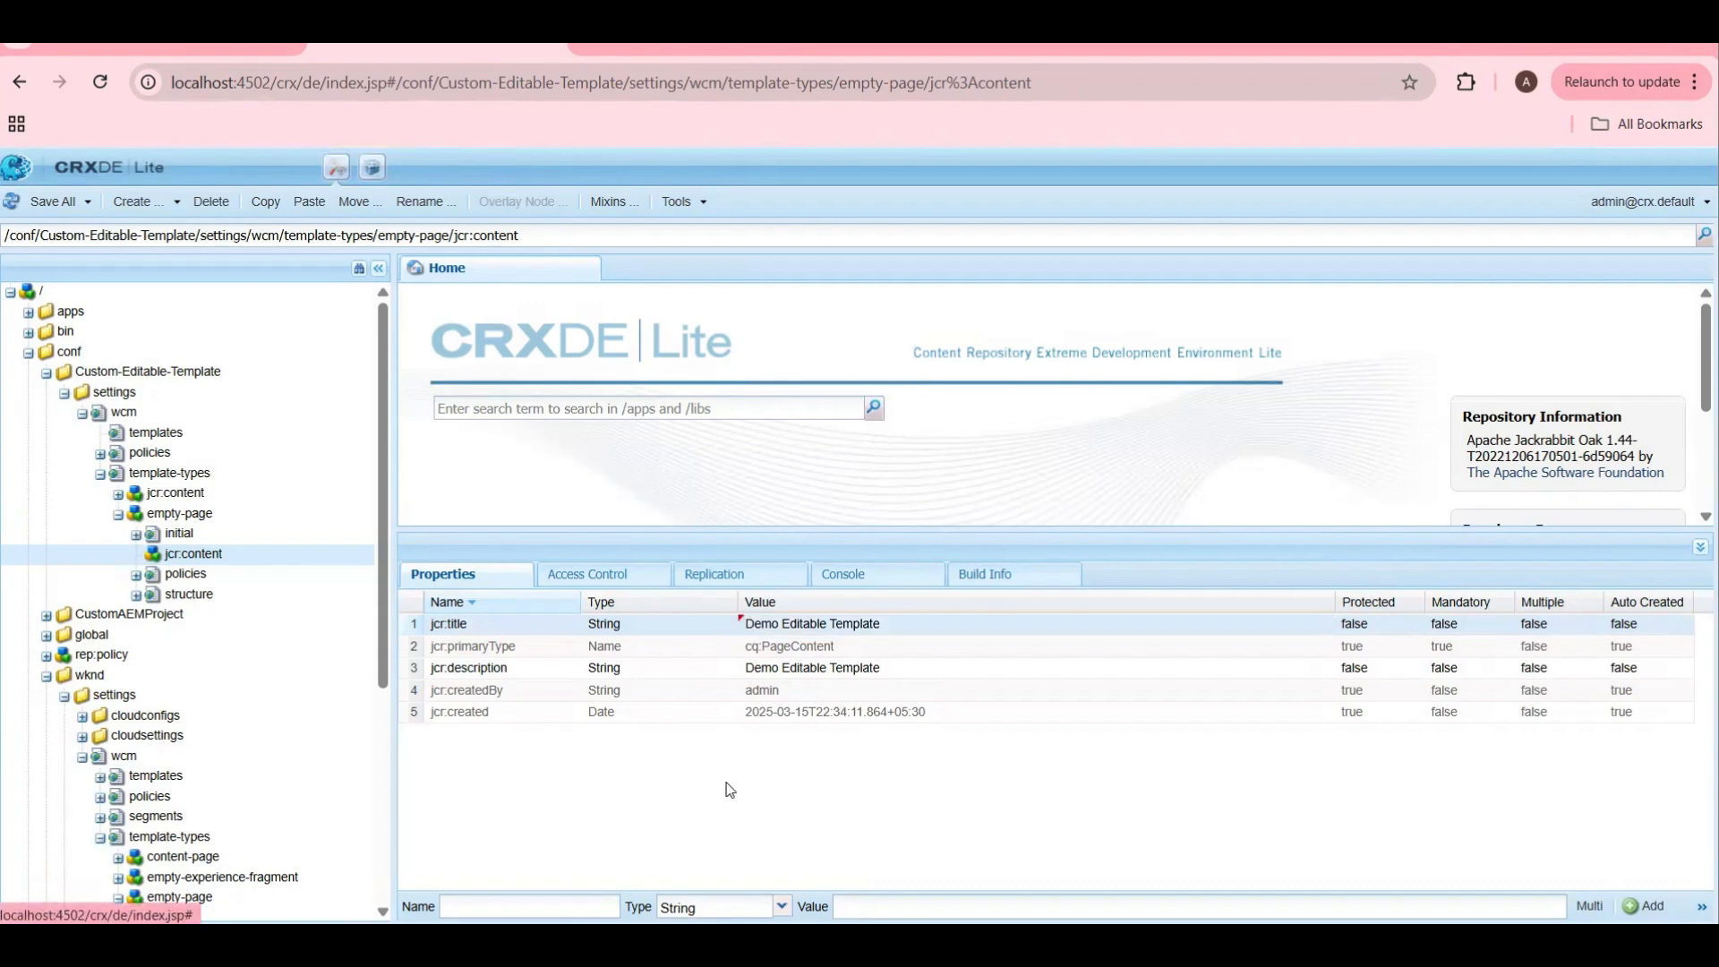
Step: Extend the jcr:description value to "This is Demo Editable Template" and save the changes
{"action": "double_click", "coordinate": [749, 668]}
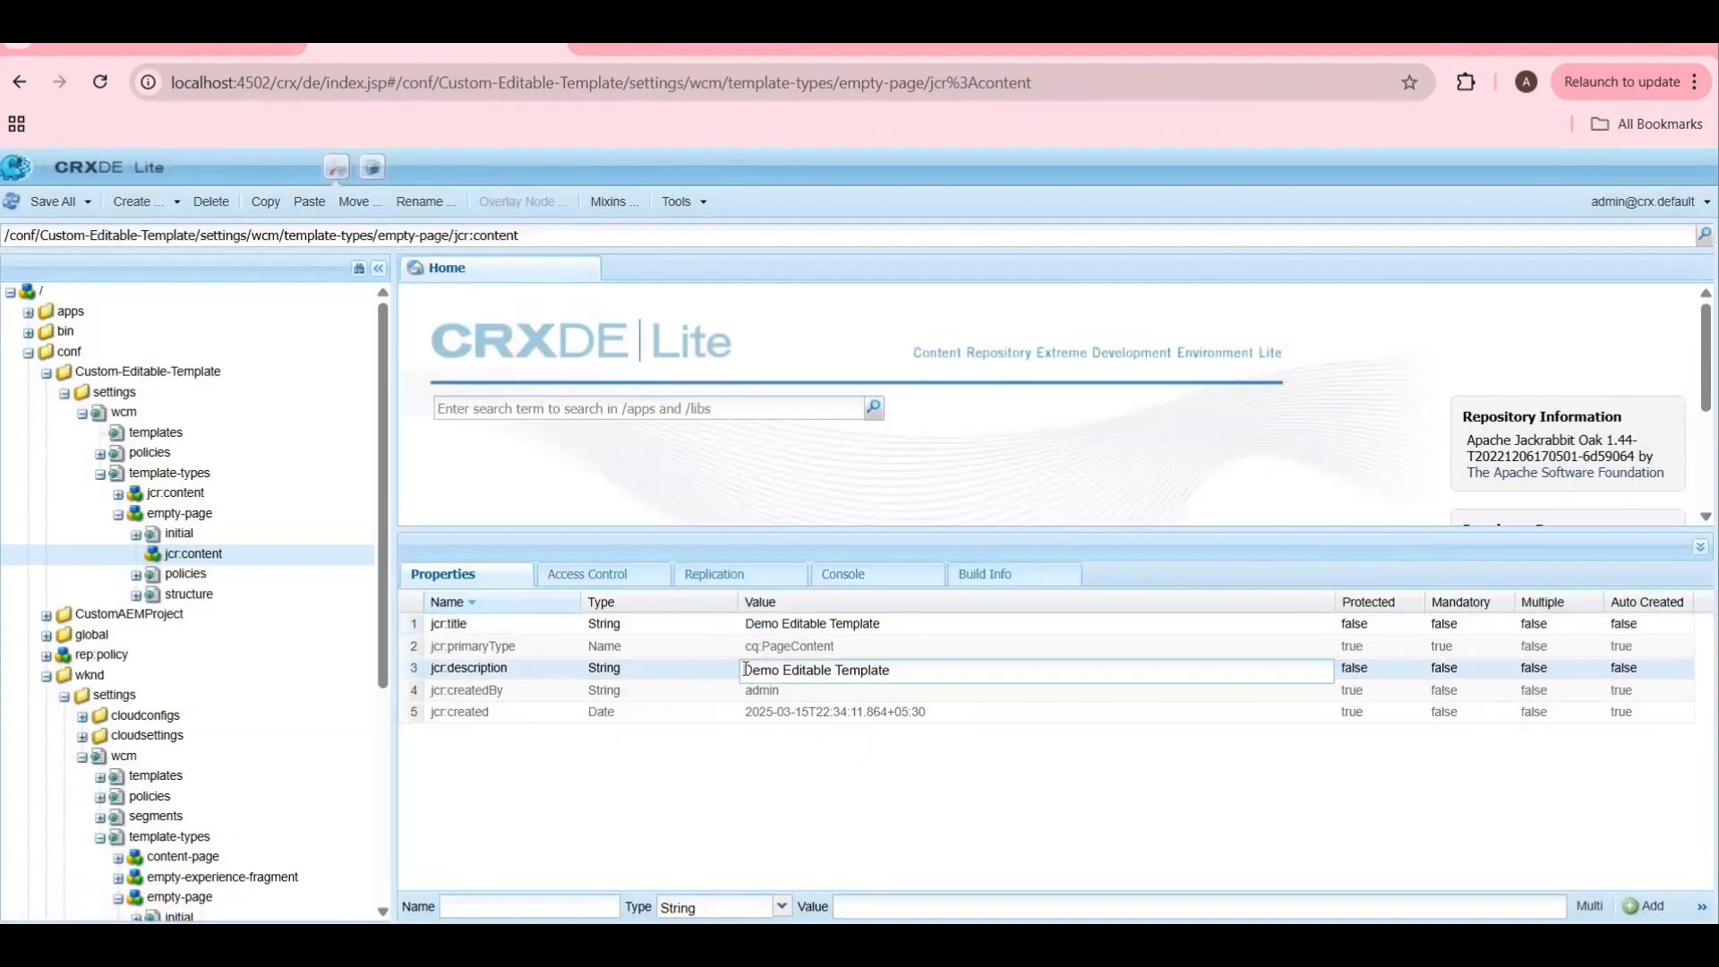
{"action": "type", "text": "This is"}
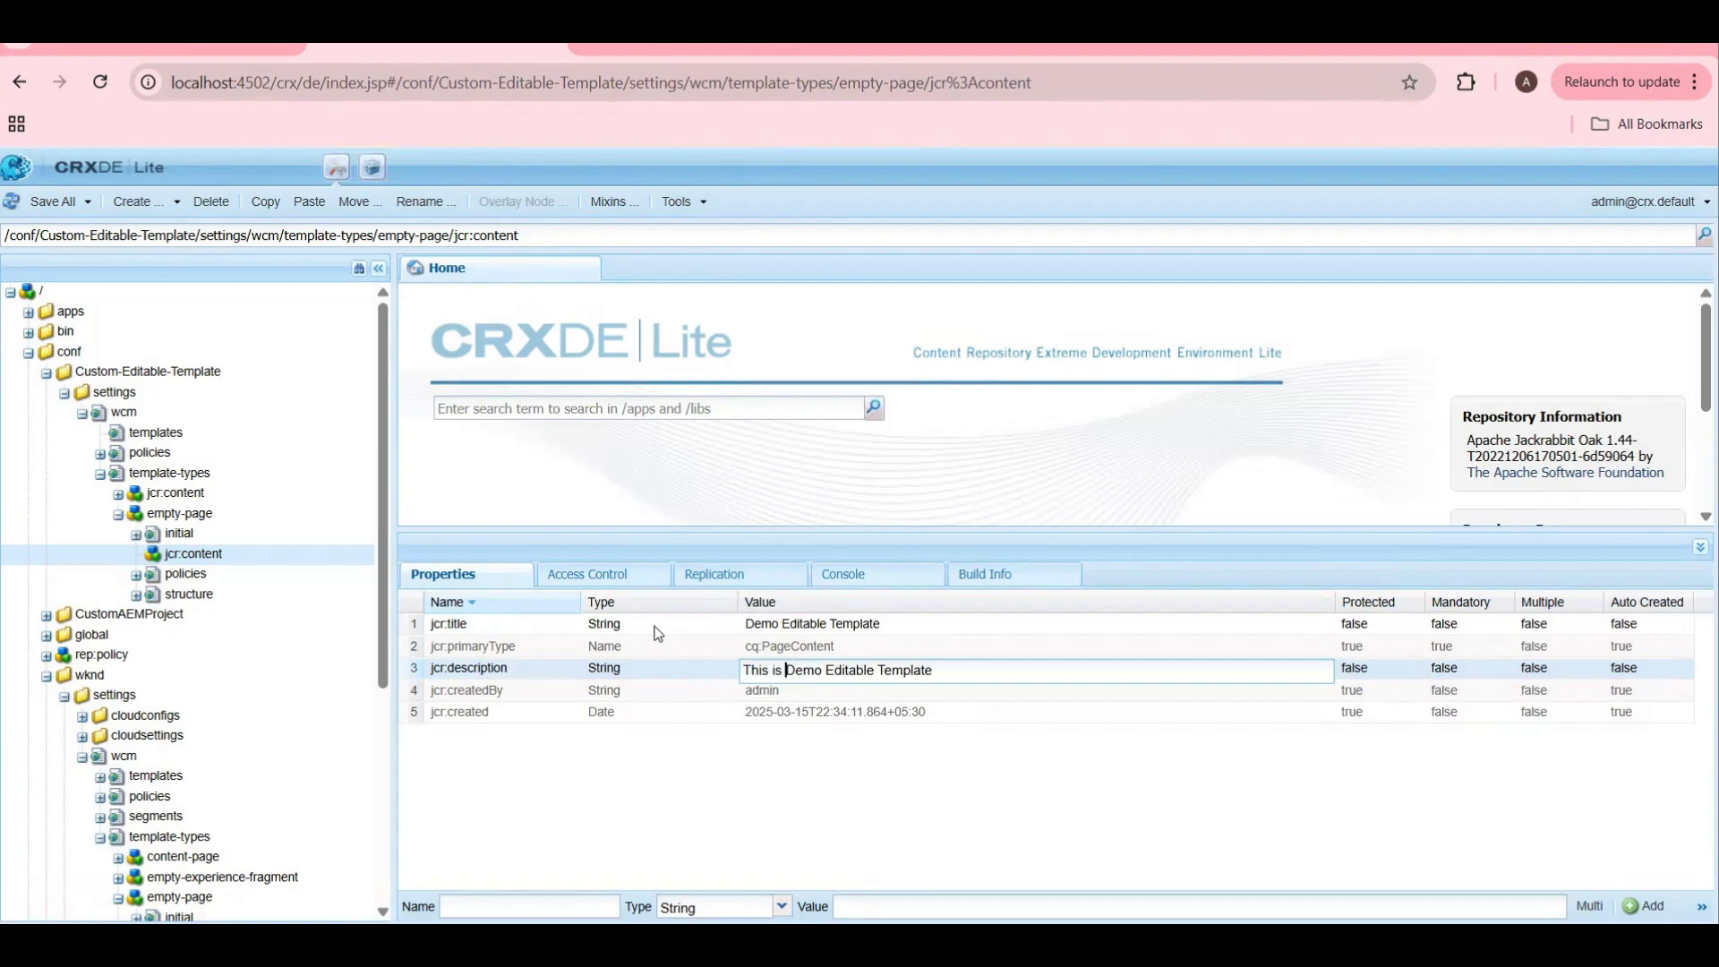
{"action": "key", "text": "Return"}
{"action": "key", "text": "ctrl+s"}
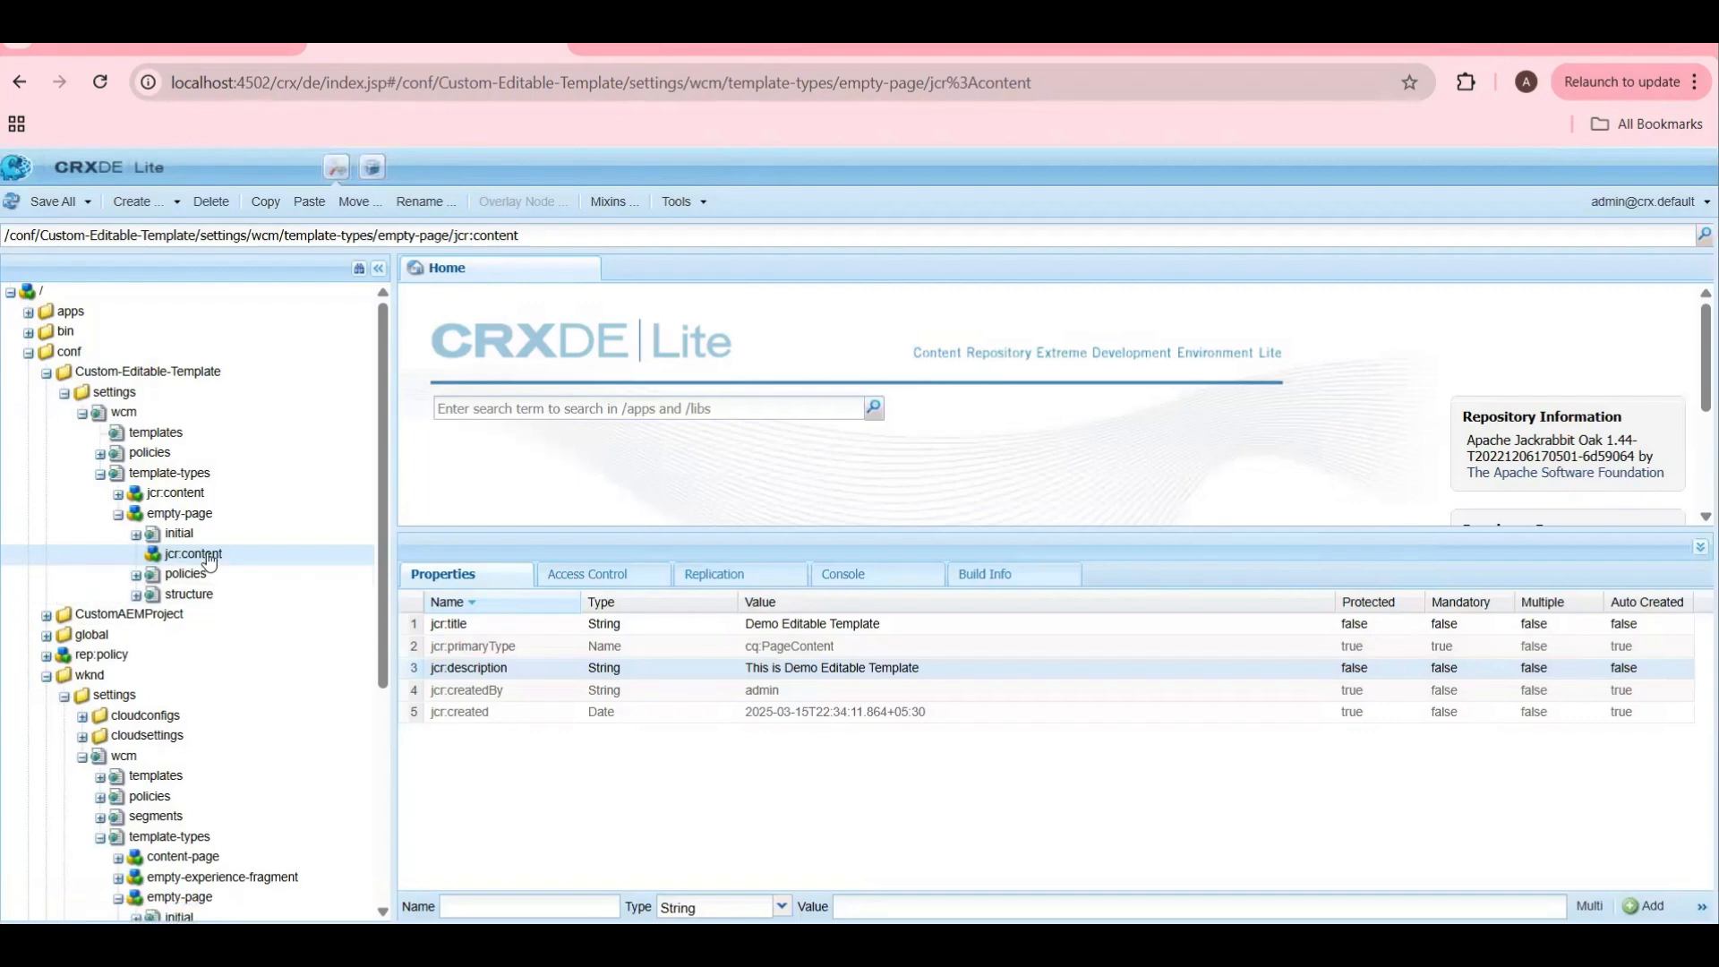
Step: Check the properties of empty-page/initial/jcr:content and copy the path CustomAEMProject/components/page of the page component under /apps
{"action": "double_click", "coordinate": [179, 536]}
{"action": "double_click", "coordinate": [182, 556]}
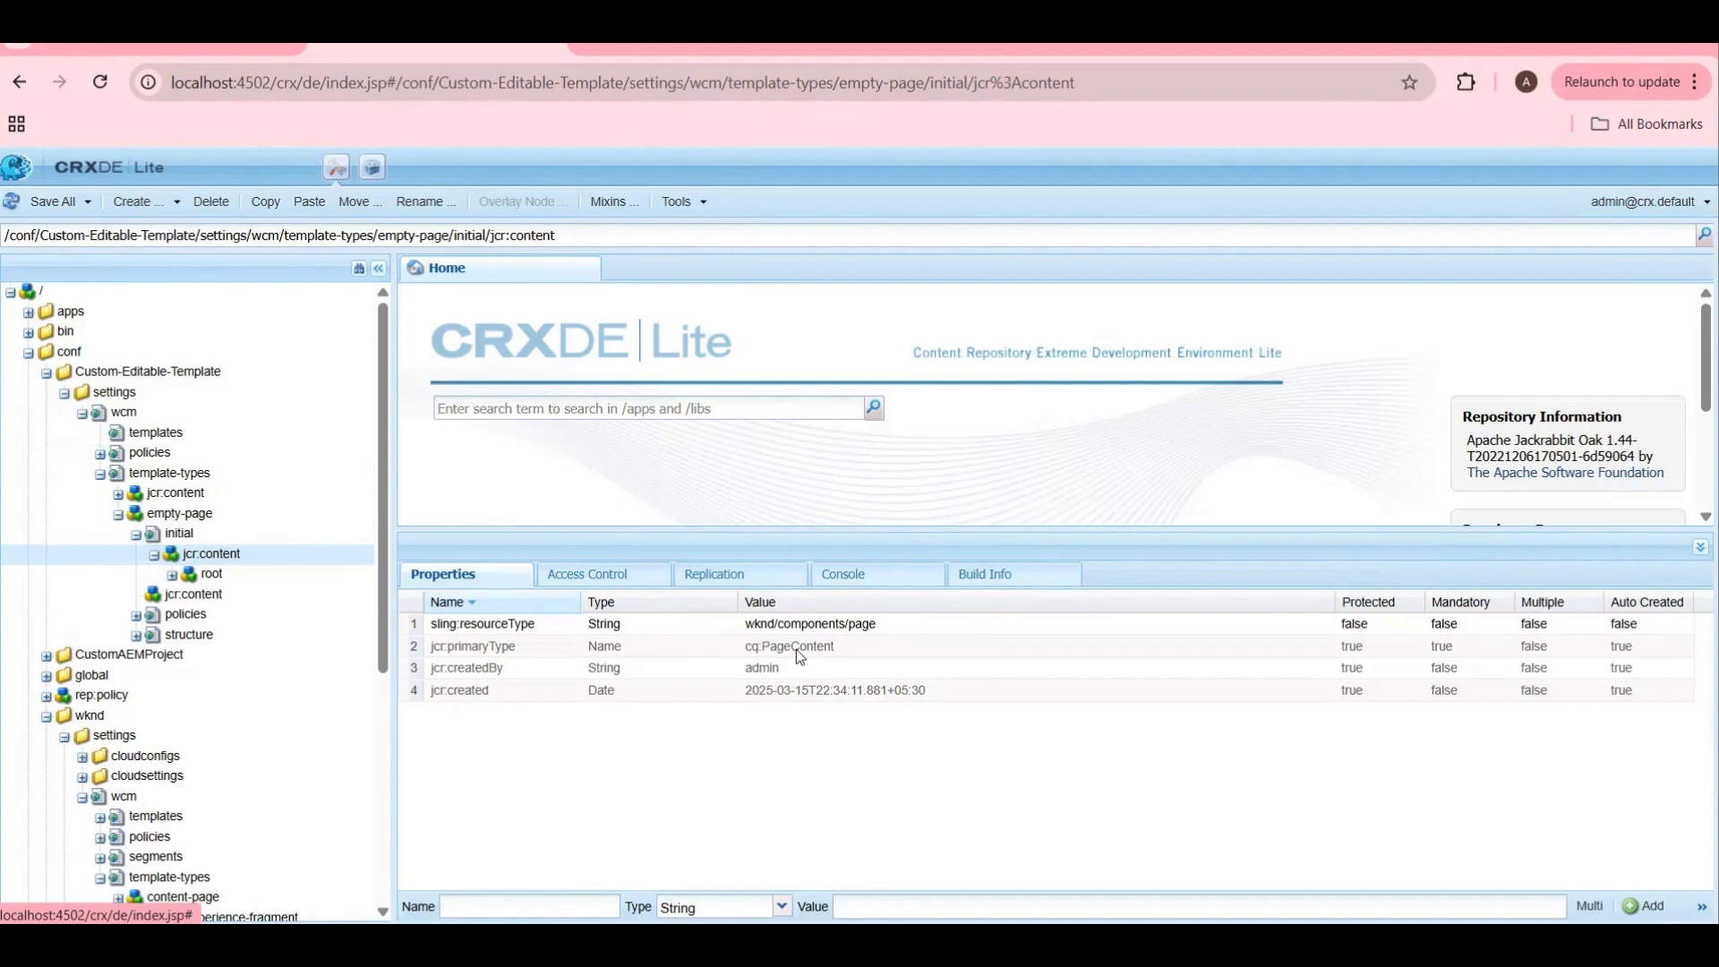
{"action": "double_click", "coordinate": [70, 312]}
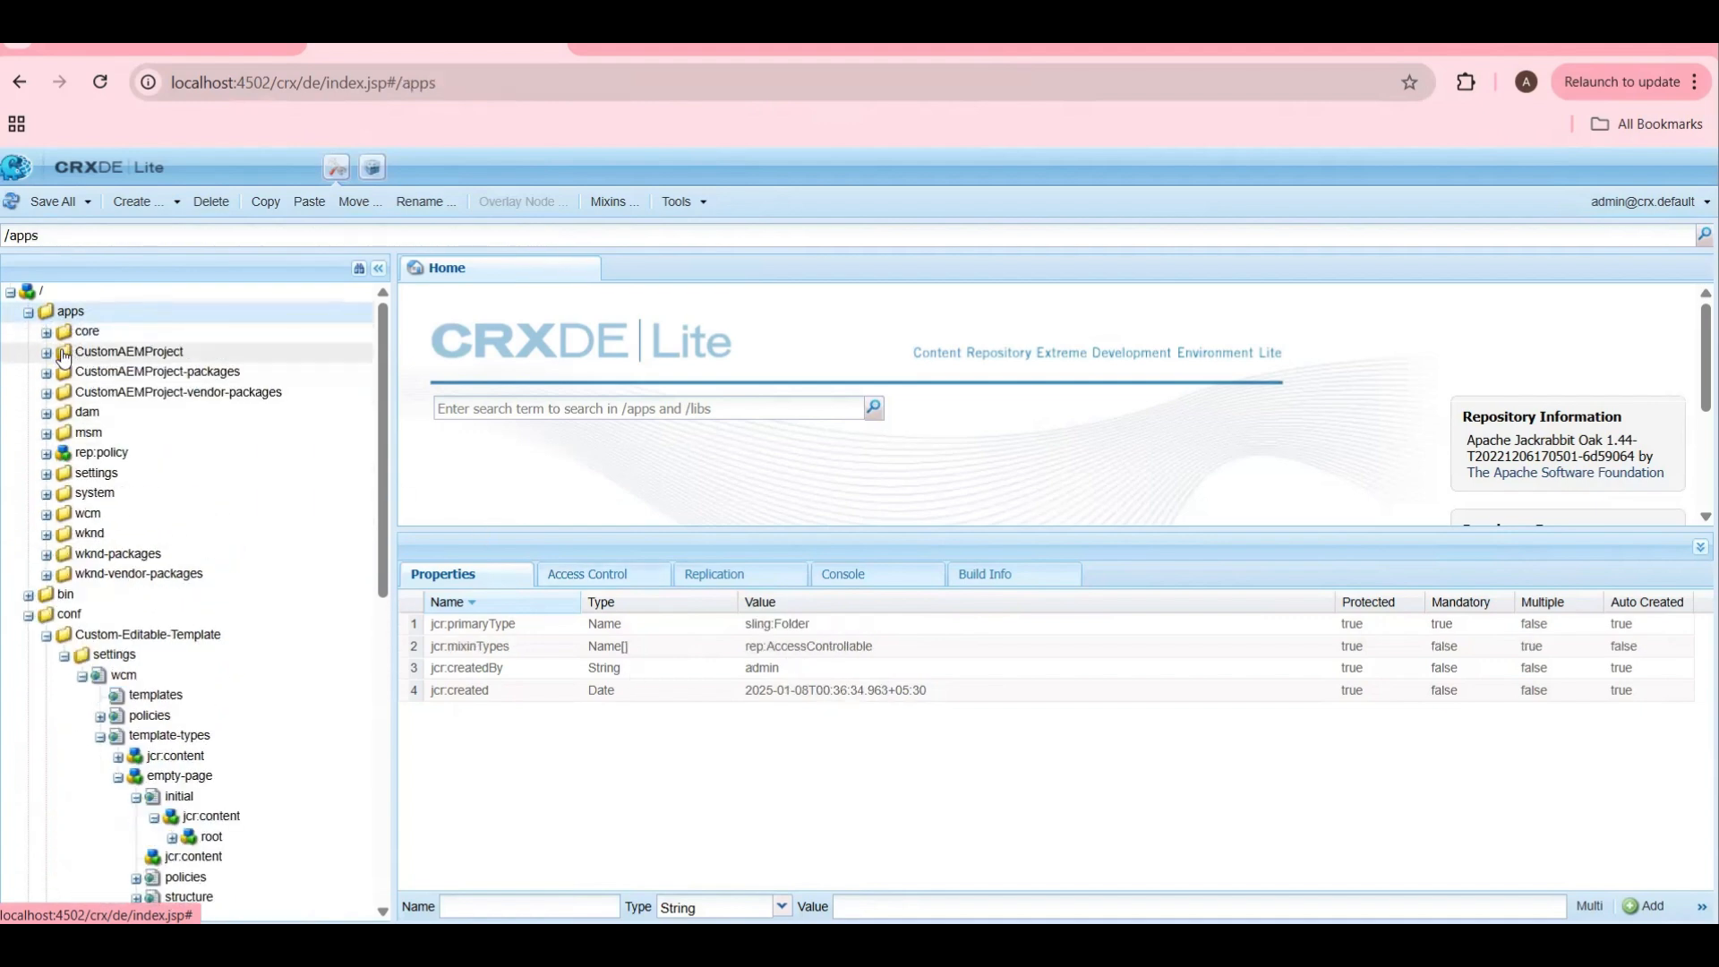
{"action": "double_click", "coordinate": [63, 355]}
{"action": "double_click", "coordinate": [82, 394]}
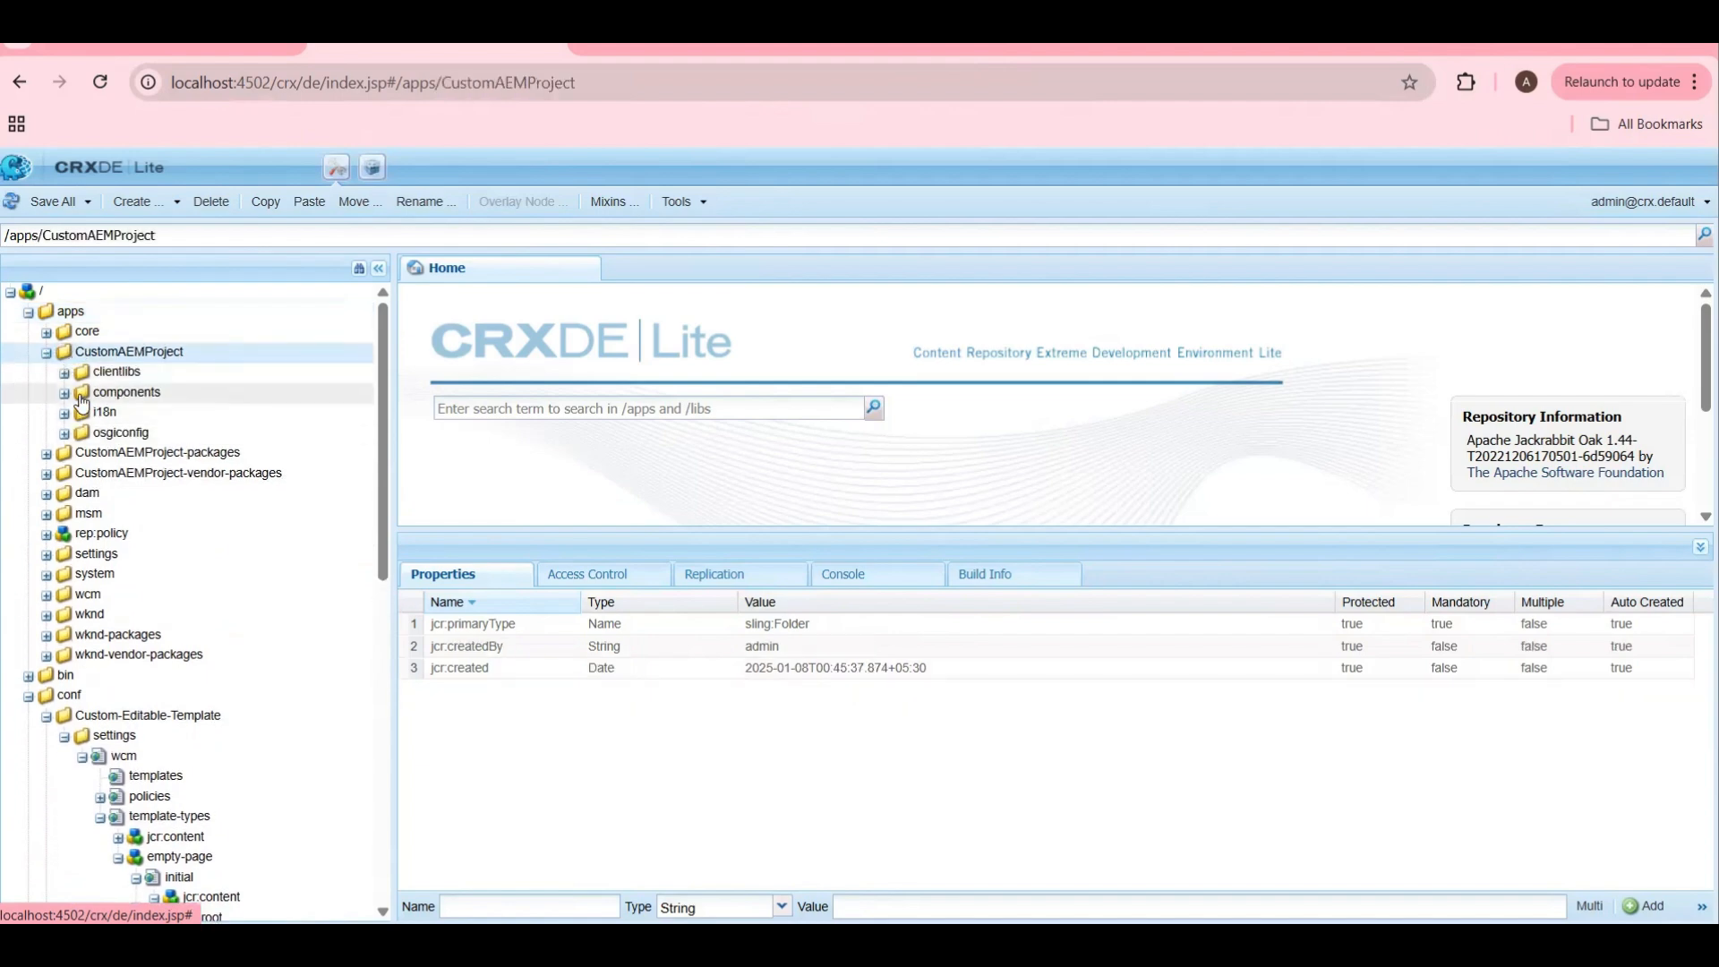
{"action": "scroll", "coordinate": [170, 644], "scroll_direction": "down", "scroll_amount": 3}
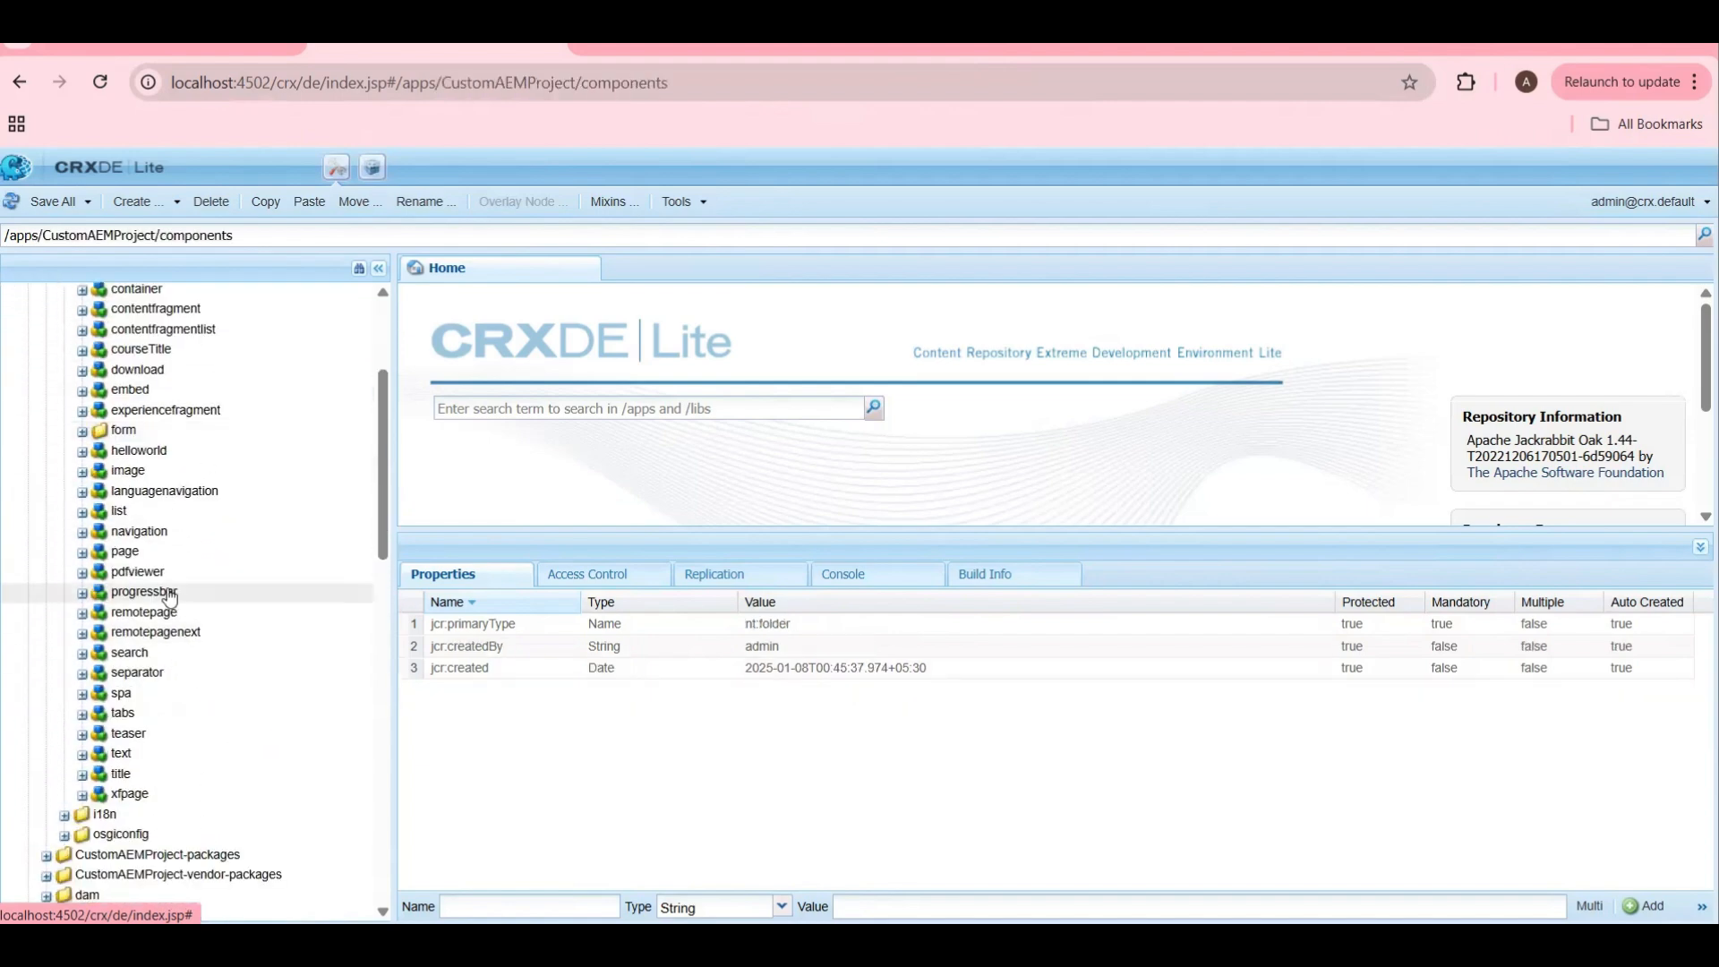
{"action": "double_click", "coordinate": [124, 553]}
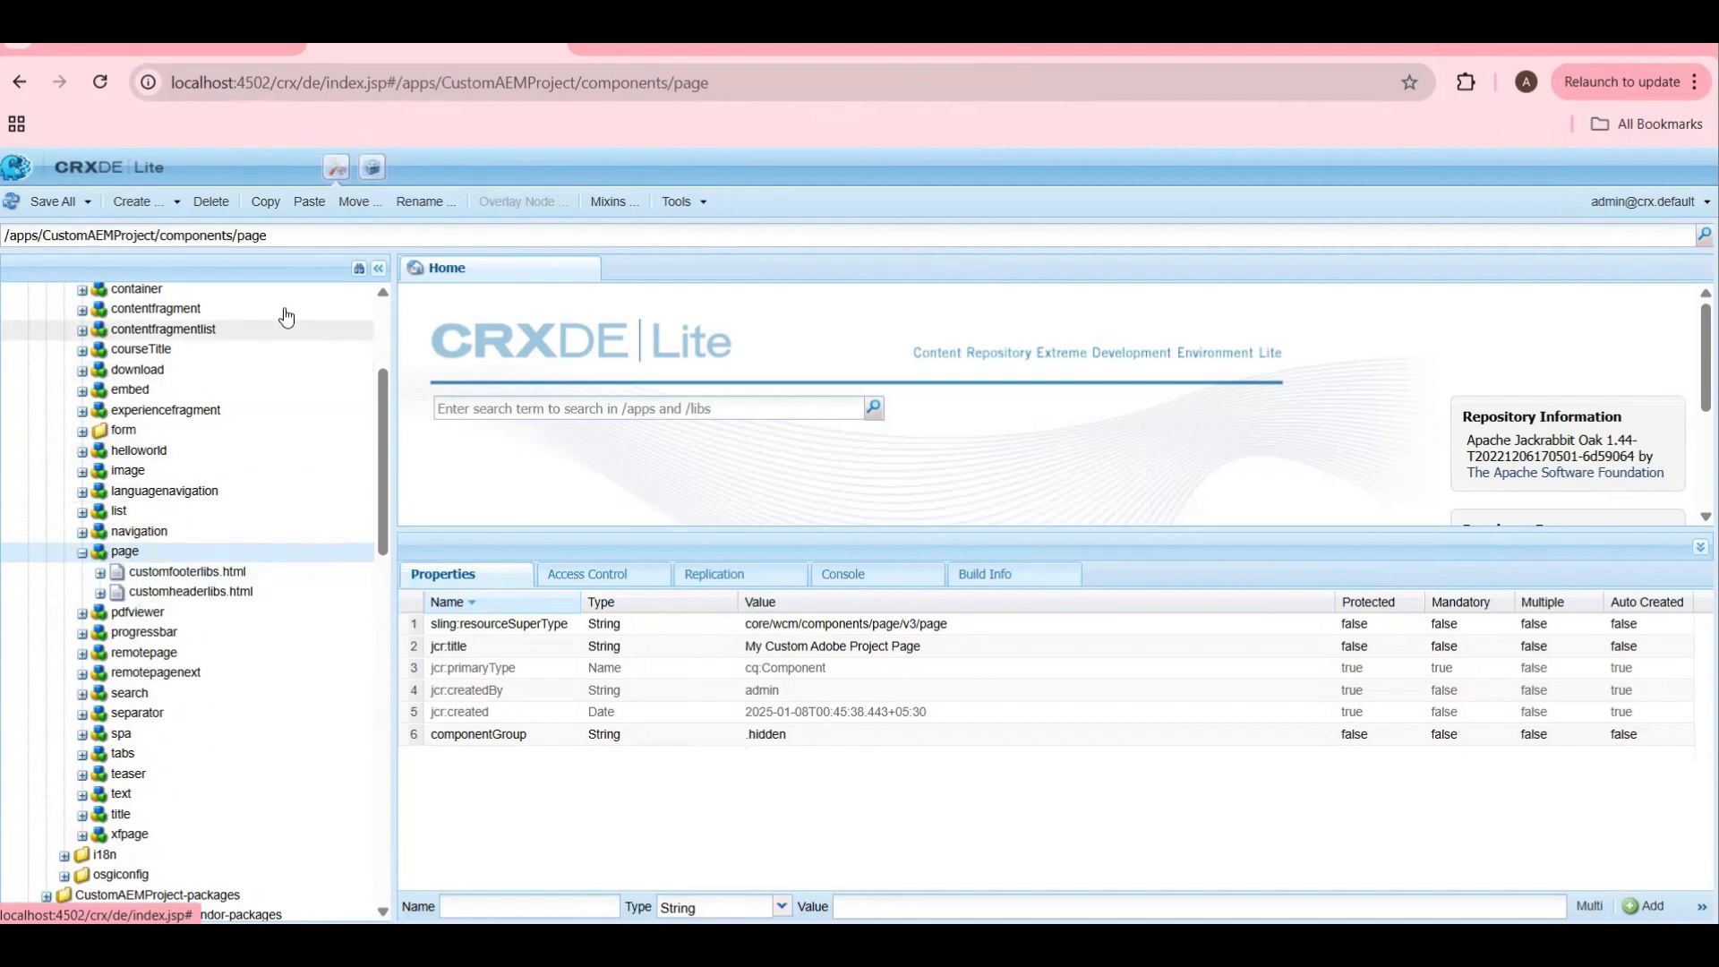
{"action": "left_click", "coordinate": [43, 234]}
{"action": "left_click", "coordinate": [43, 235]}
{"action": "left_click_drag", "start_coordinate": [43, 235], "coordinate": [324, 264]}
{"action": "key", "text": "ctrl+c"}
Step: Set sling:resourceType on empty-page/initial/jcr:content under Custom-Editable-Template to CustomAEMProject/components/page
{"action": "scroll", "coordinate": [213, 618], "scroll_direction": "down", "scroll_amount": 10}
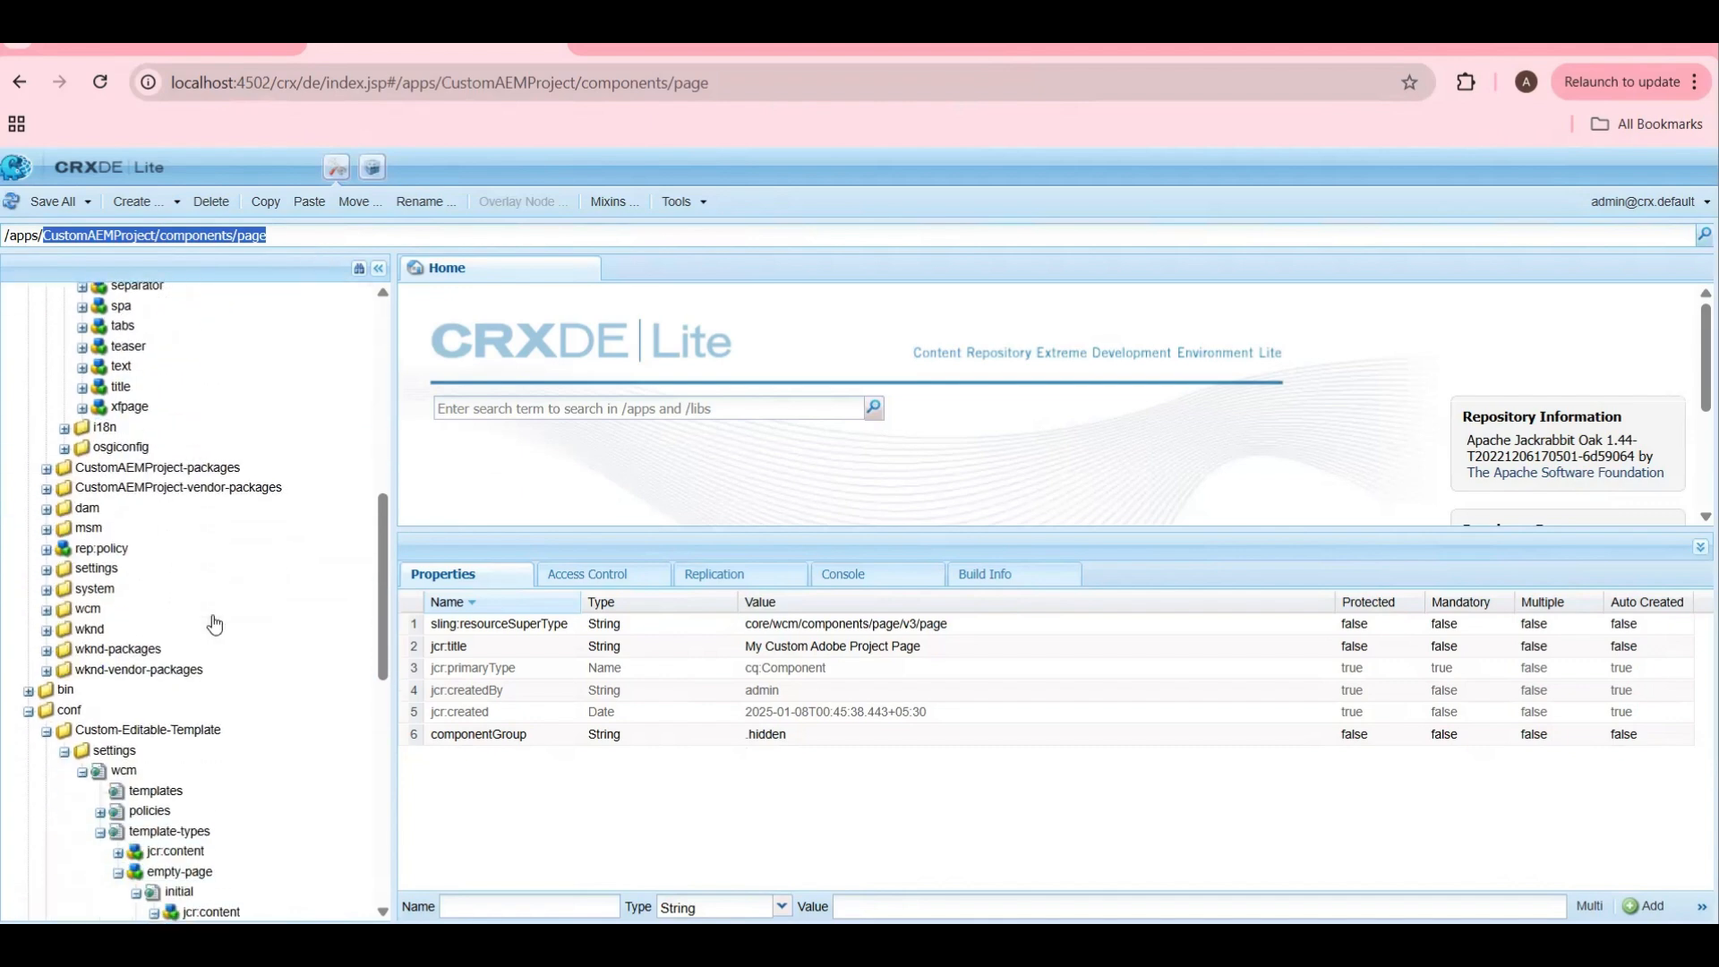
{"action": "left_click", "coordinate": [208, 554]}
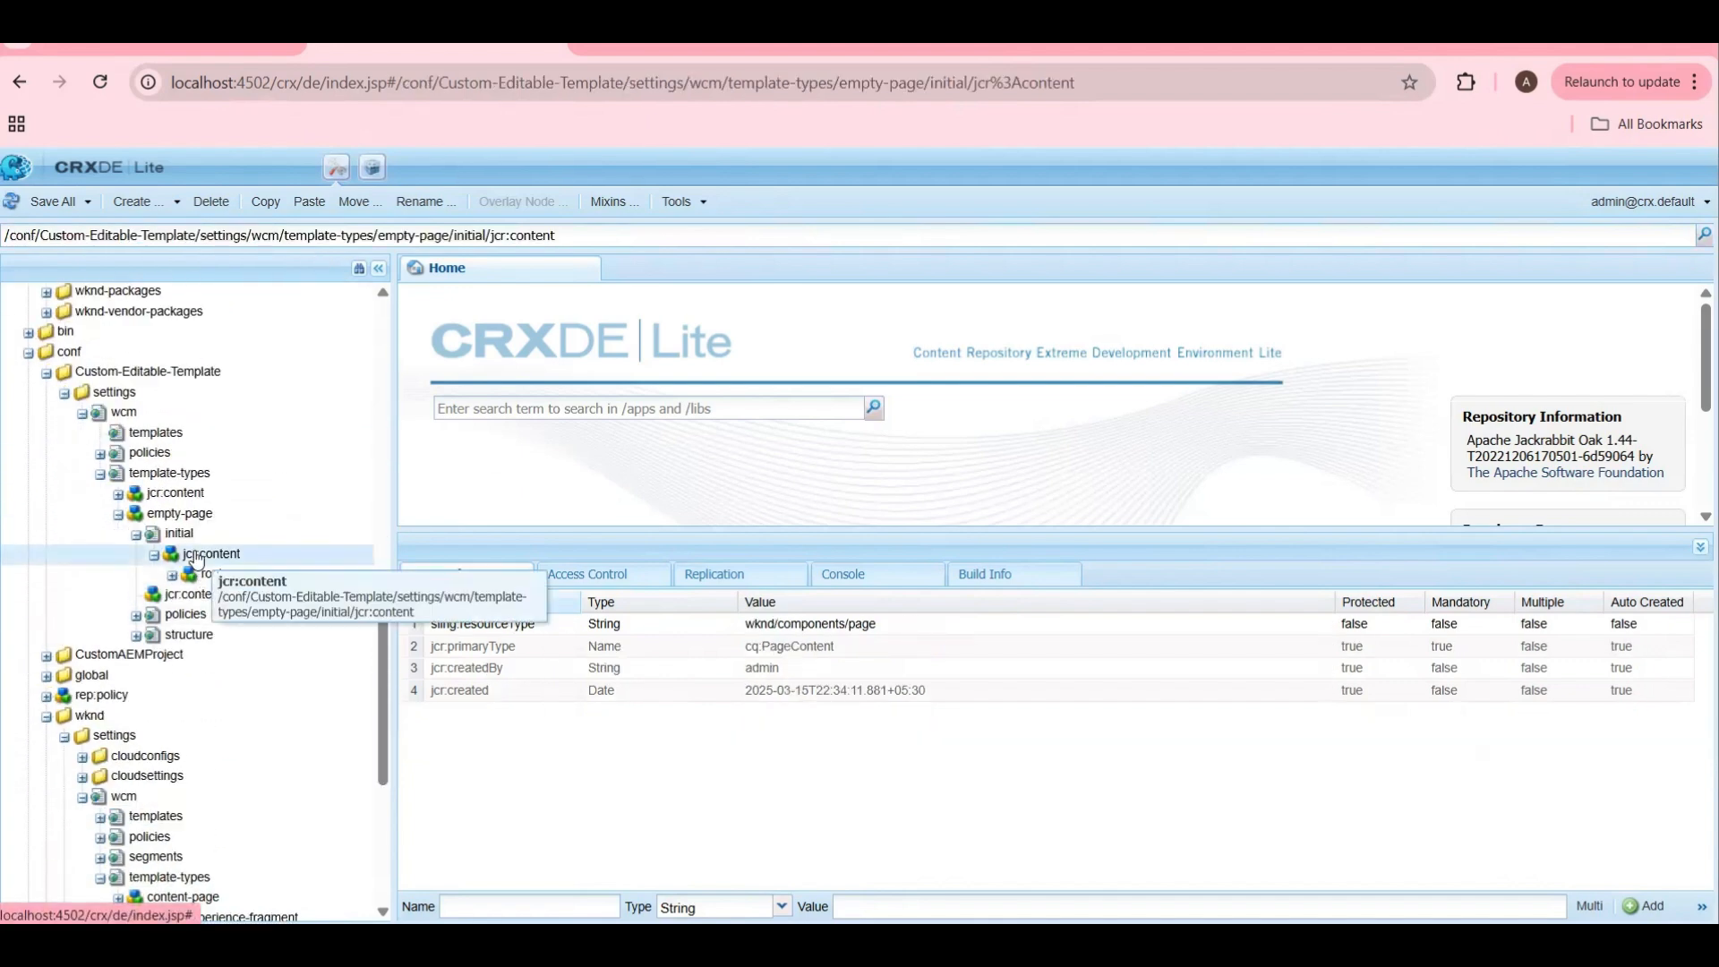
{"action": "double_click", "coordinate": [887, 624]}
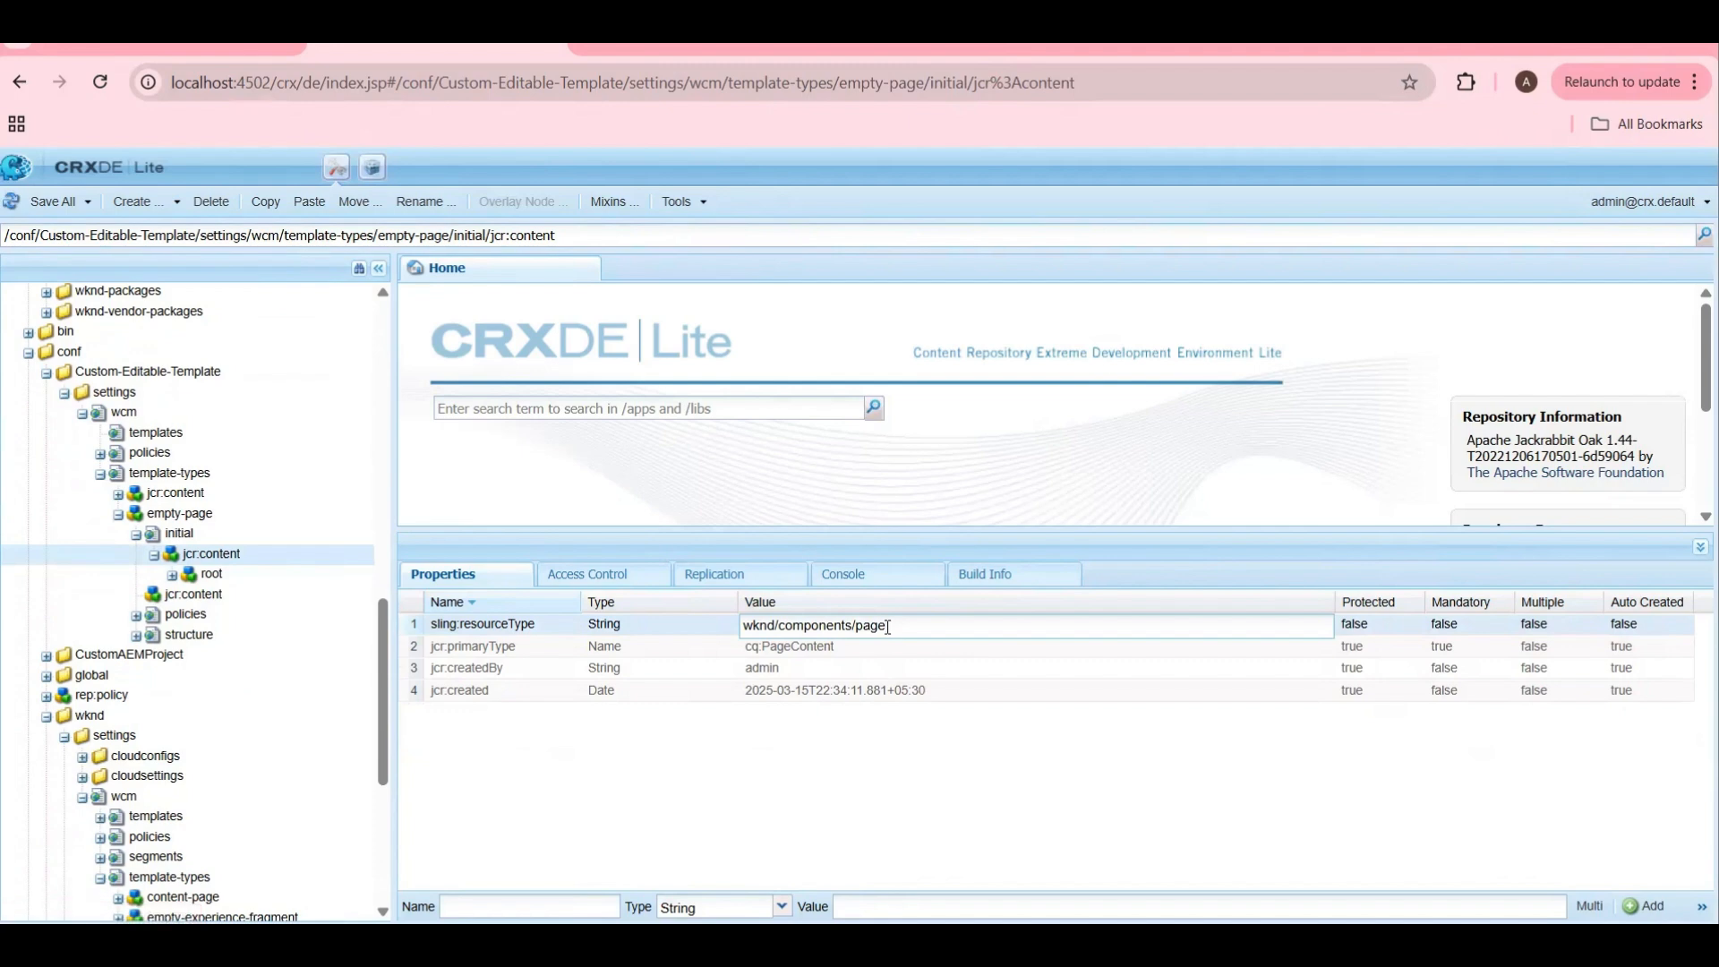
{"action": "key", "text": "ctrl+a"}
{"action": "key", "text": "ctrl+v"}
{"action": "left_click", "coordinate": [770, 781]}
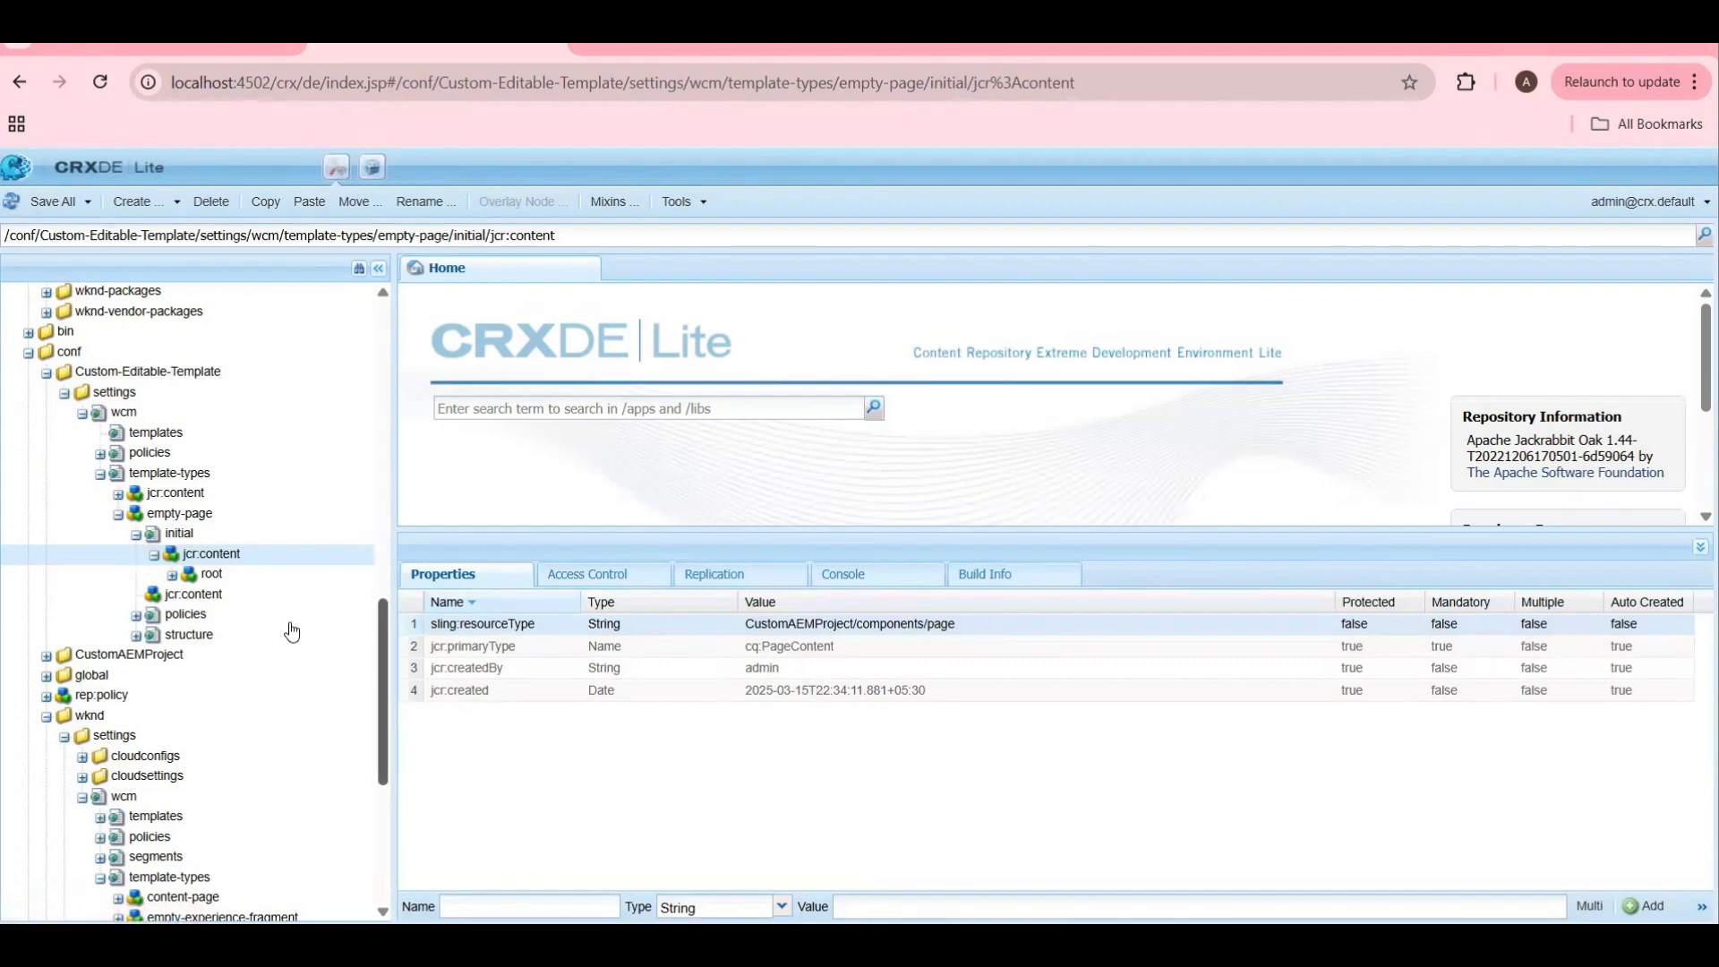
Step: Expand the structure node of empty-page and set its jcr:content sling:resourceType to CustomAEMProject/components/page
{"action": "left_click", "coordinate": [182, 535]}
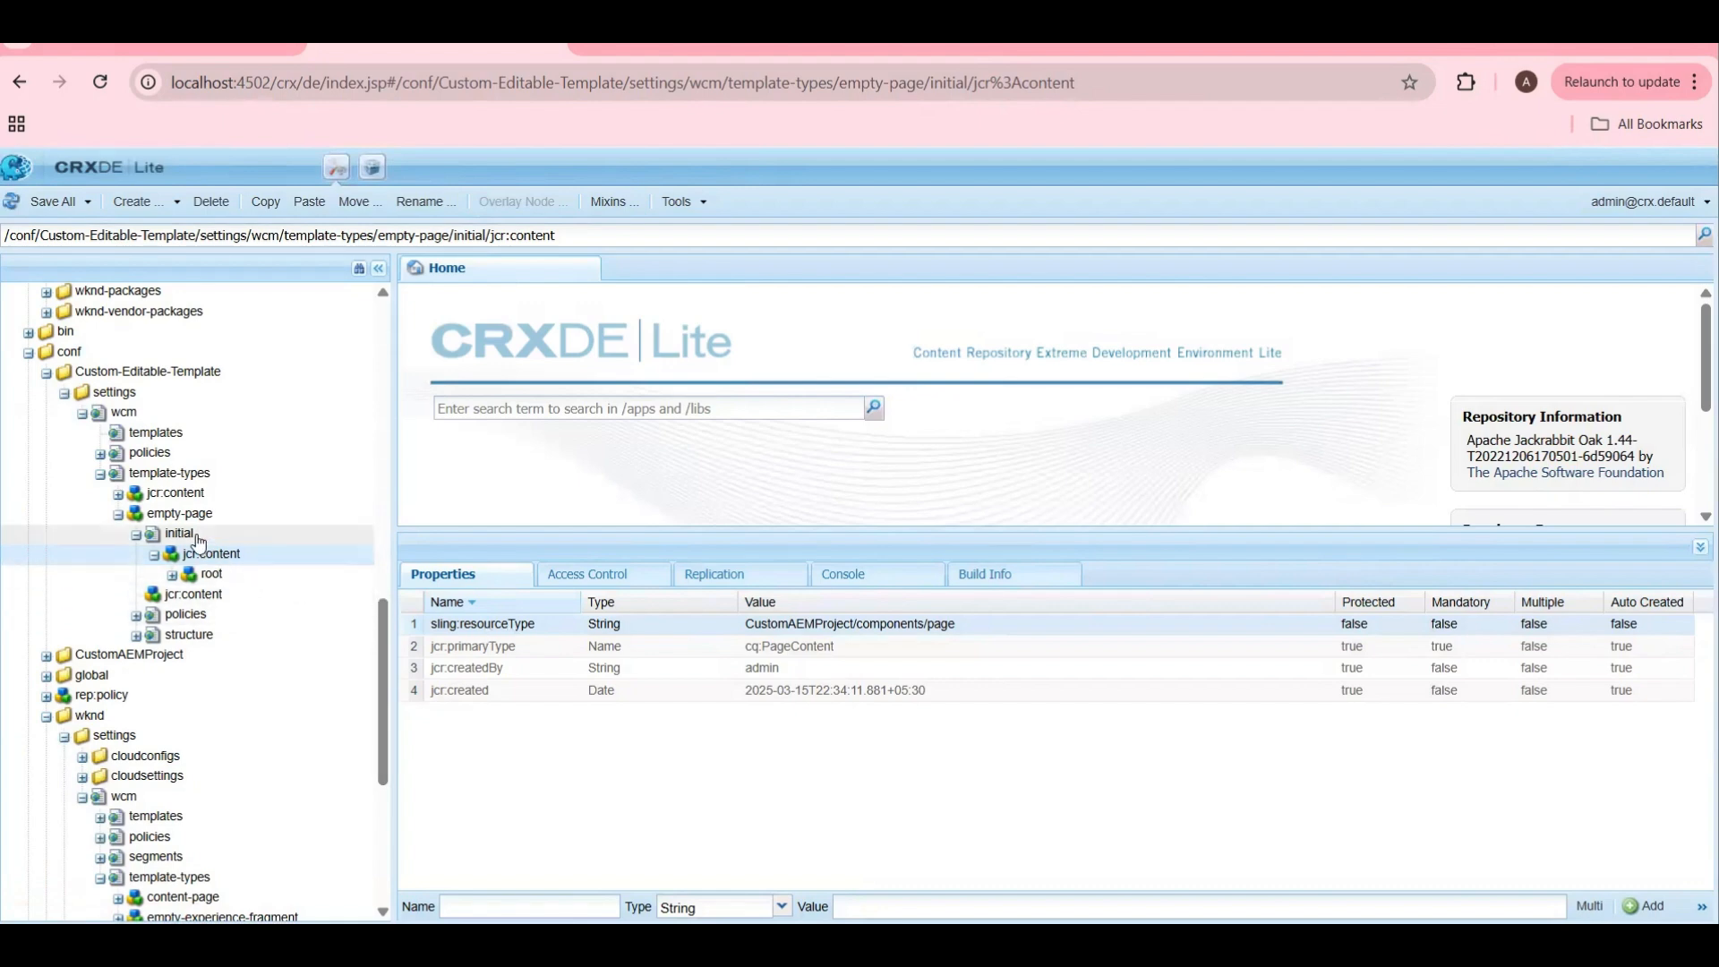
{"action": "double_click", "coordinate": [190, 634]}
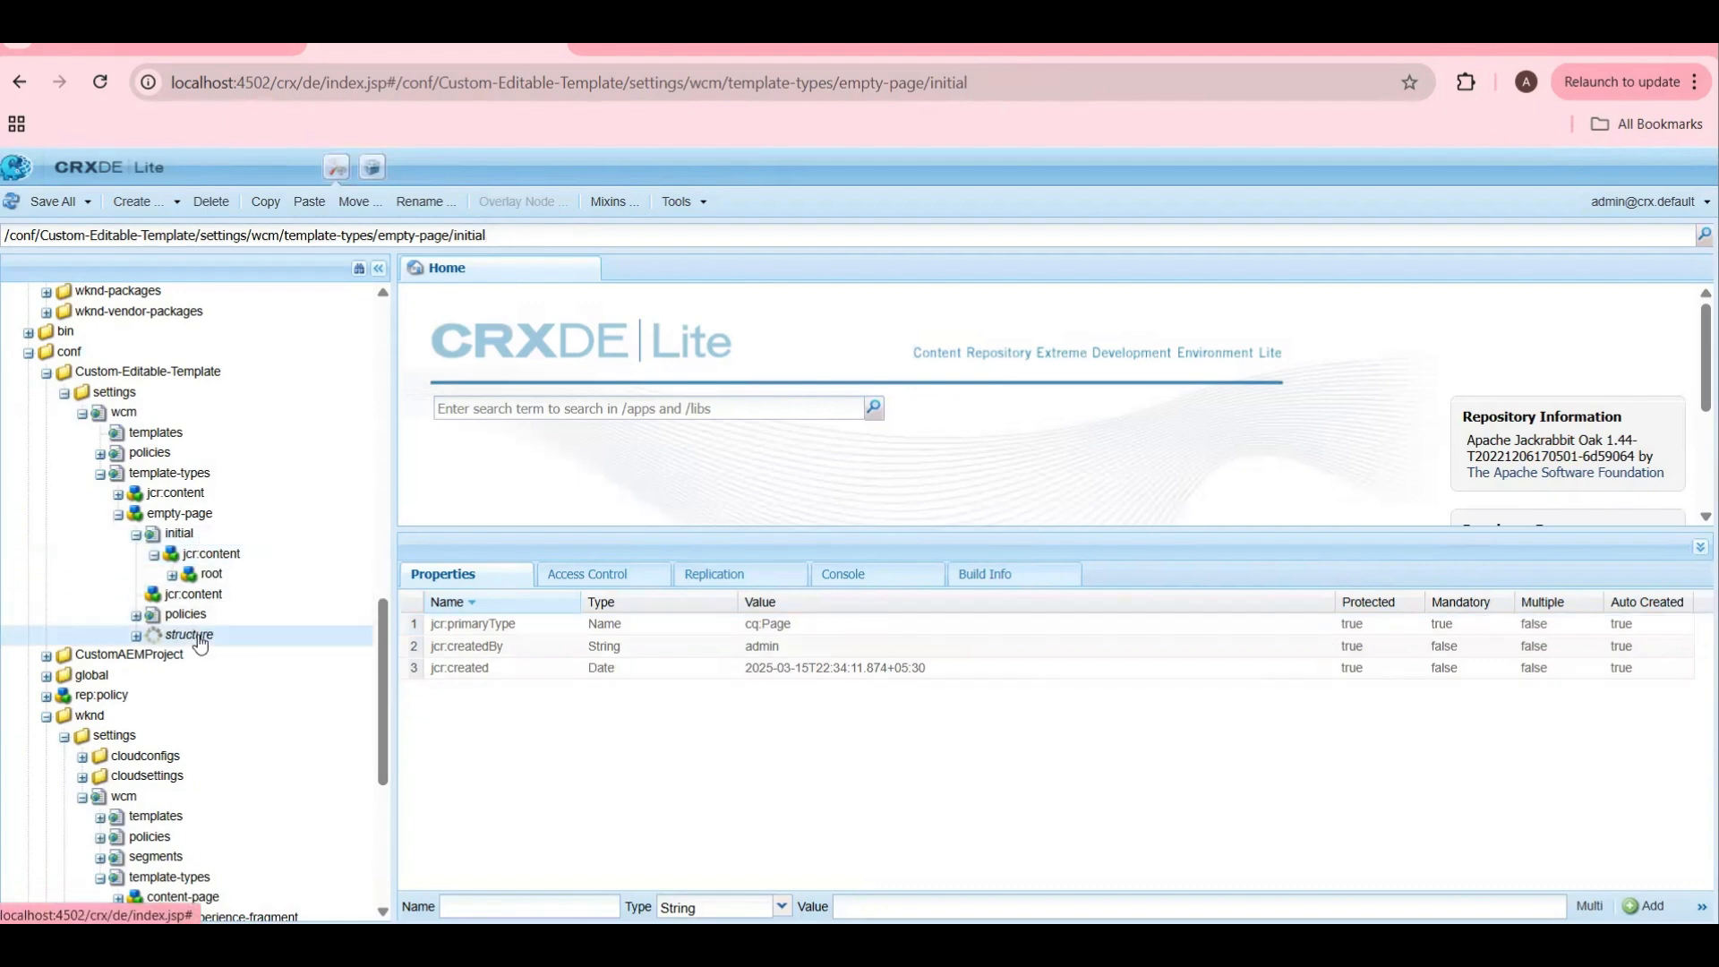
{"action": "double_click", "coordinate": [200, 658]}
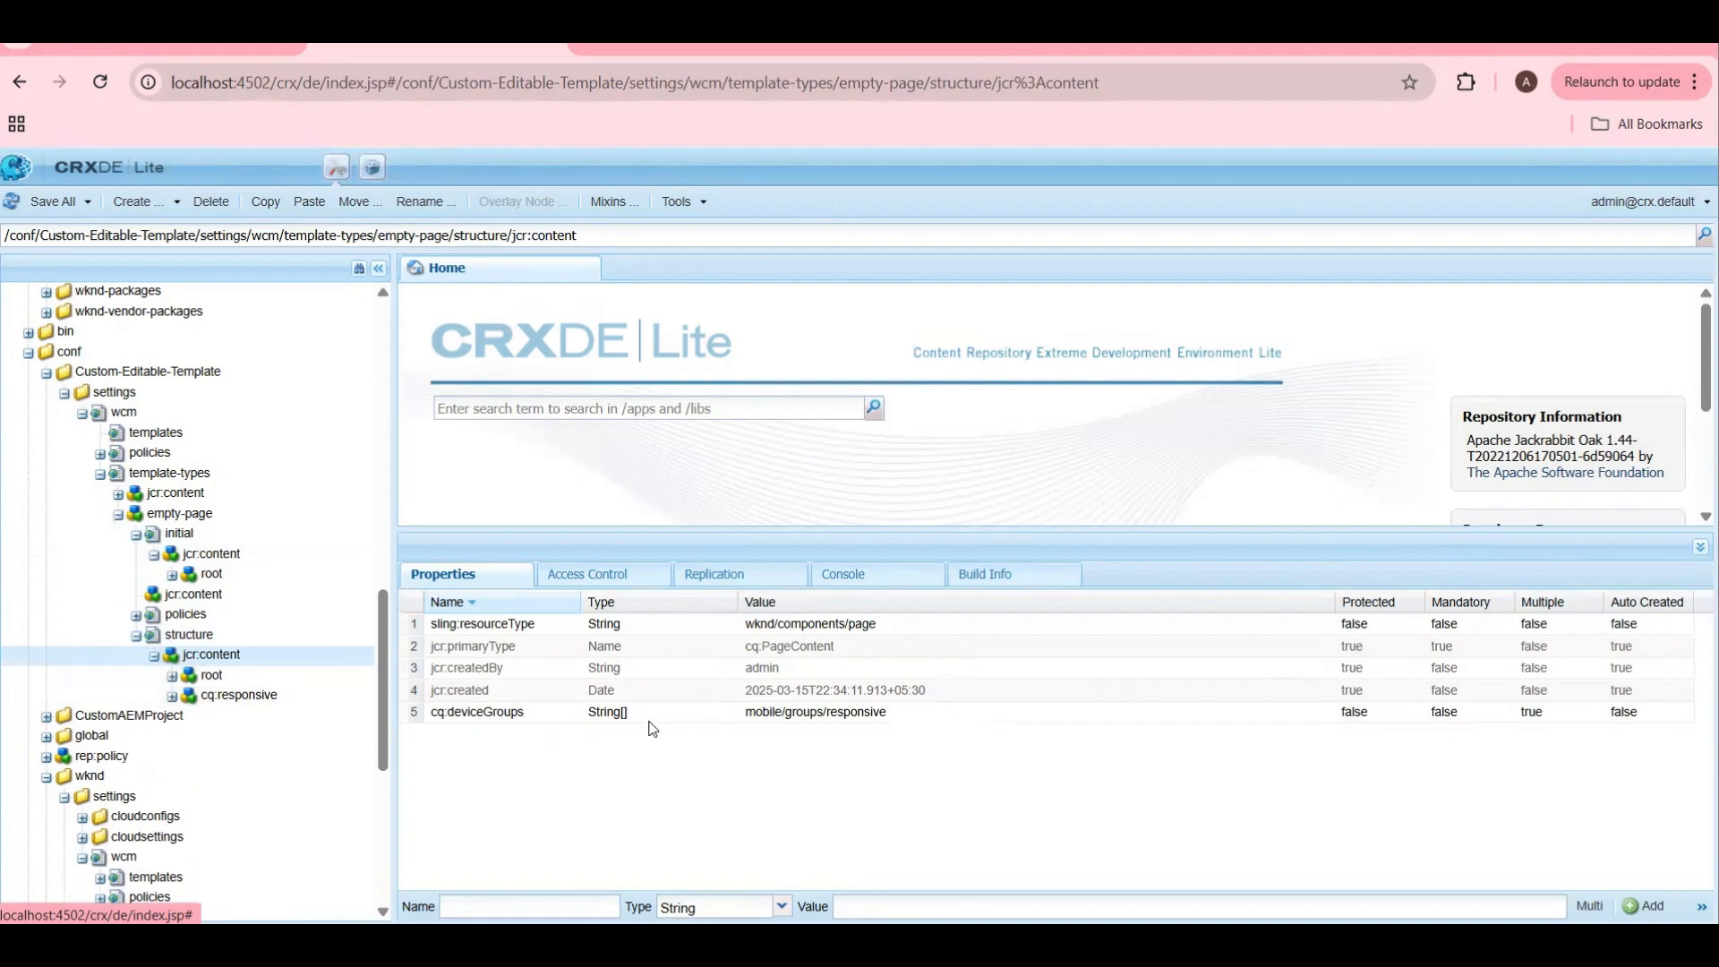
{"action": "left_click", "coordinate": [905, 632]}
{"action": "left_click", "coordinate": [905, 627]}
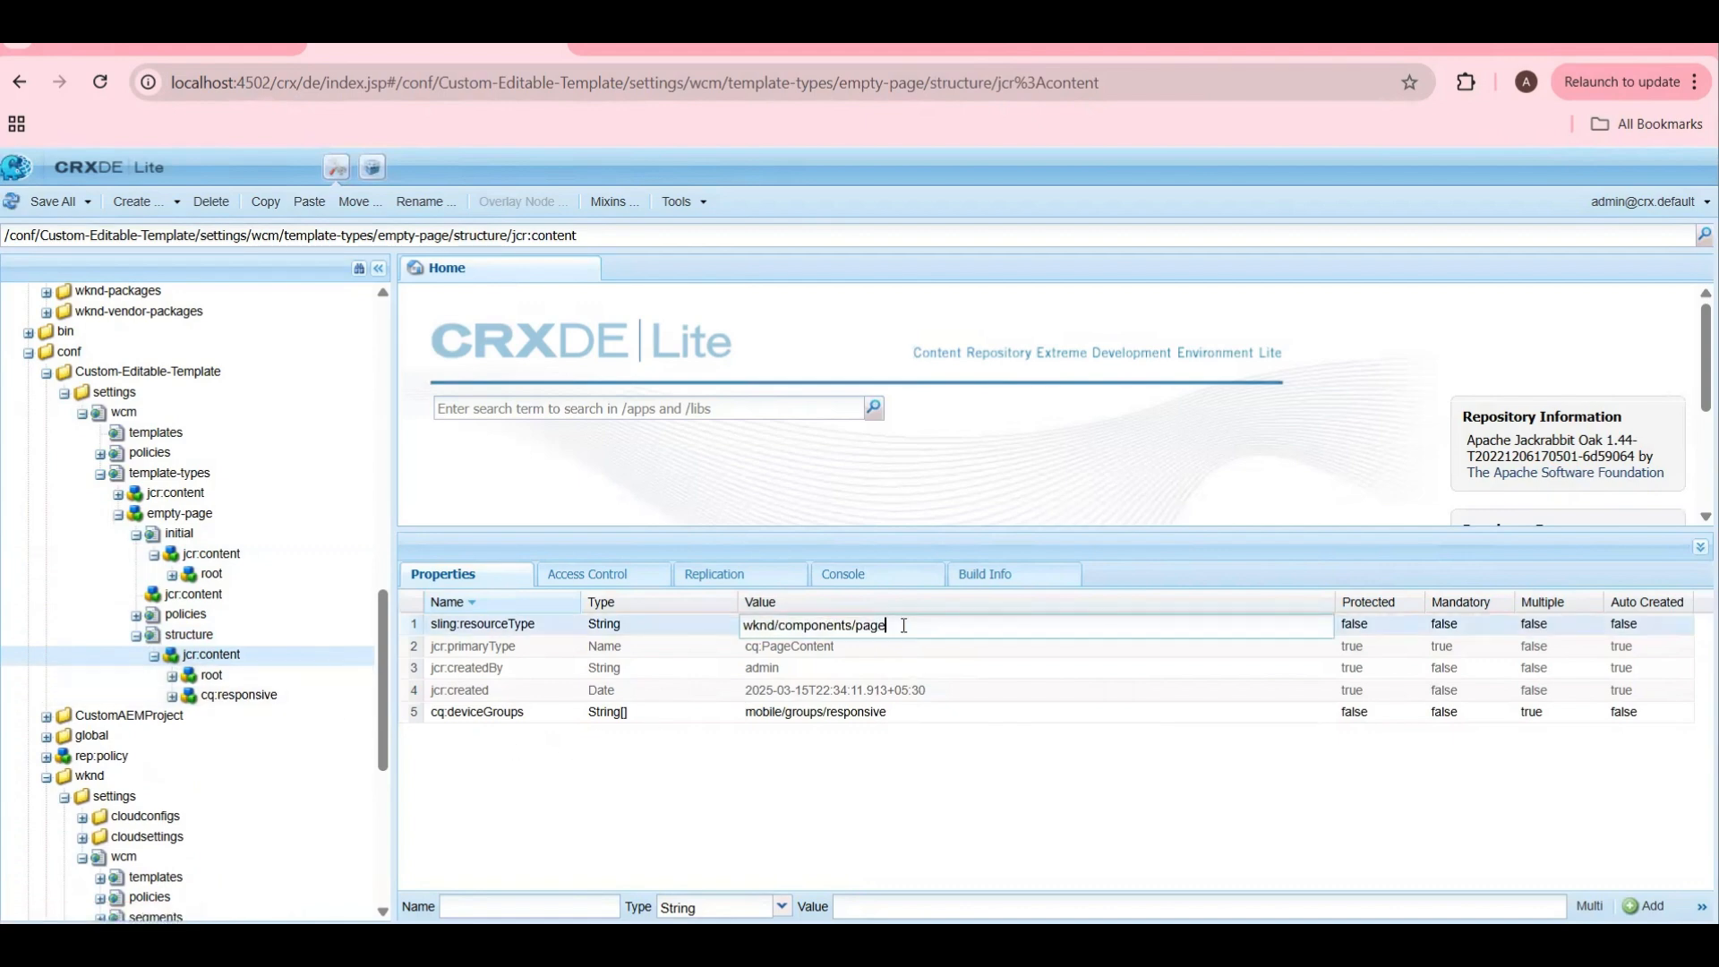
{"action": "key", "text": "ctrl+a"}
{"action": "key", "text": "ctrl+v"}
{"action": "key", "text": "Return"}
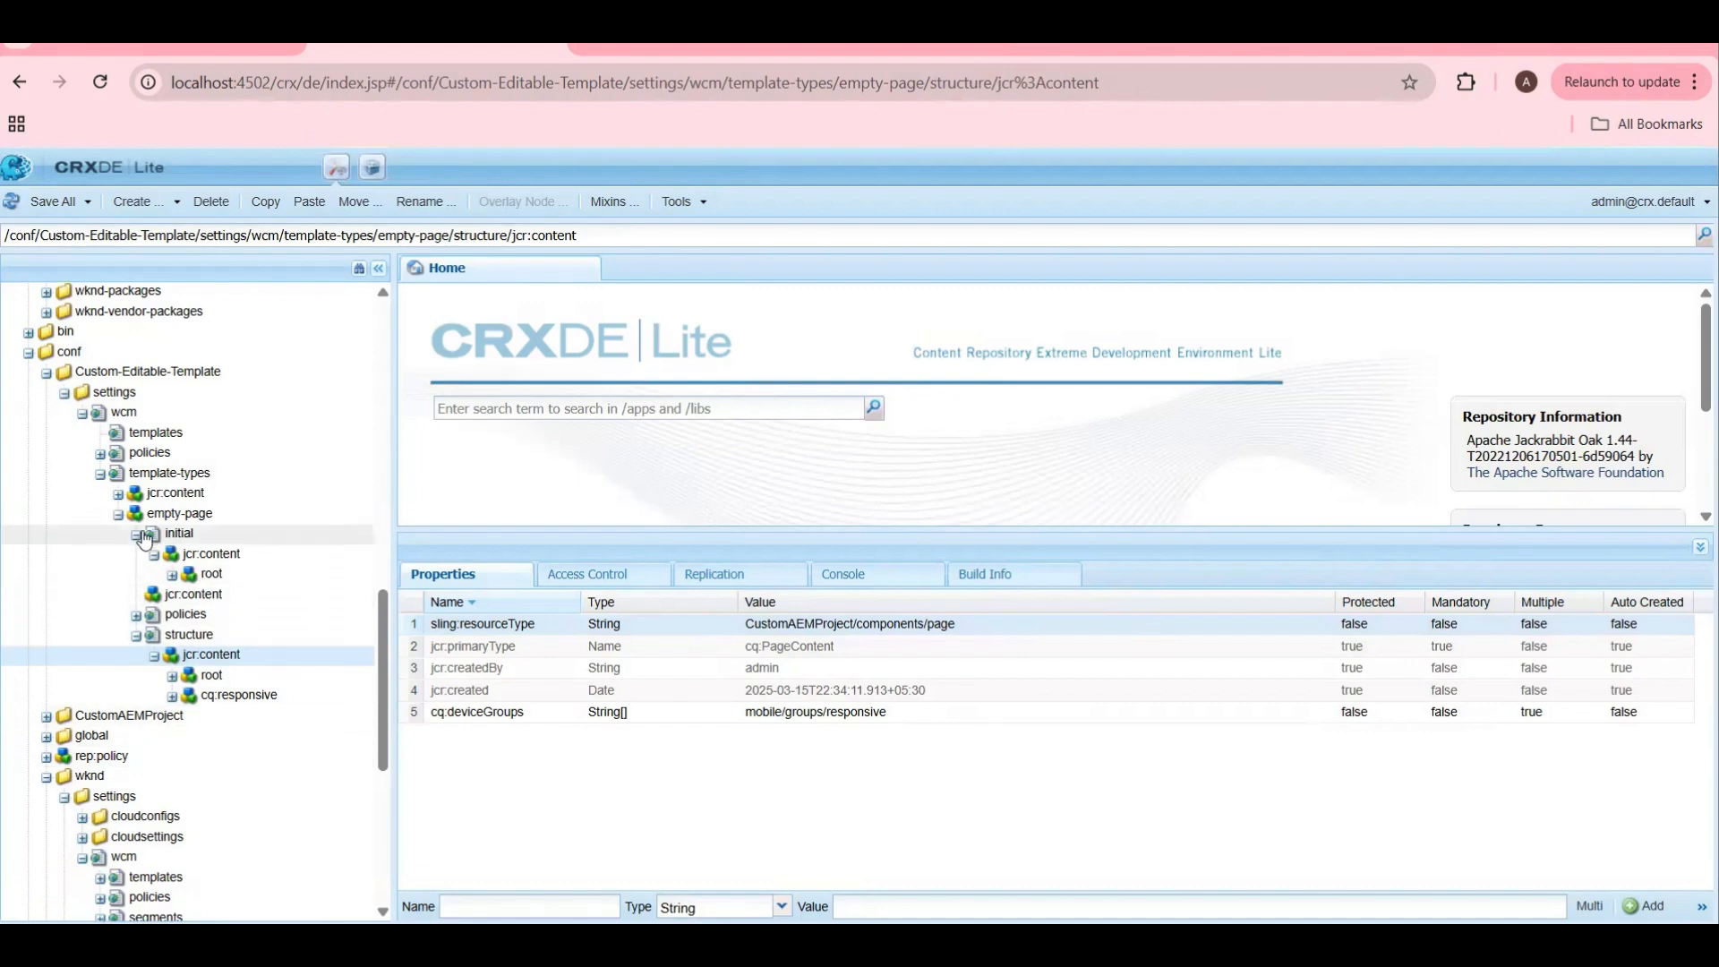
Step: Rename the empty-page template type under Custom-Editable-Template to demo-page and collapse its node
{"action": "left_click", "coordinate": [117, 516]}
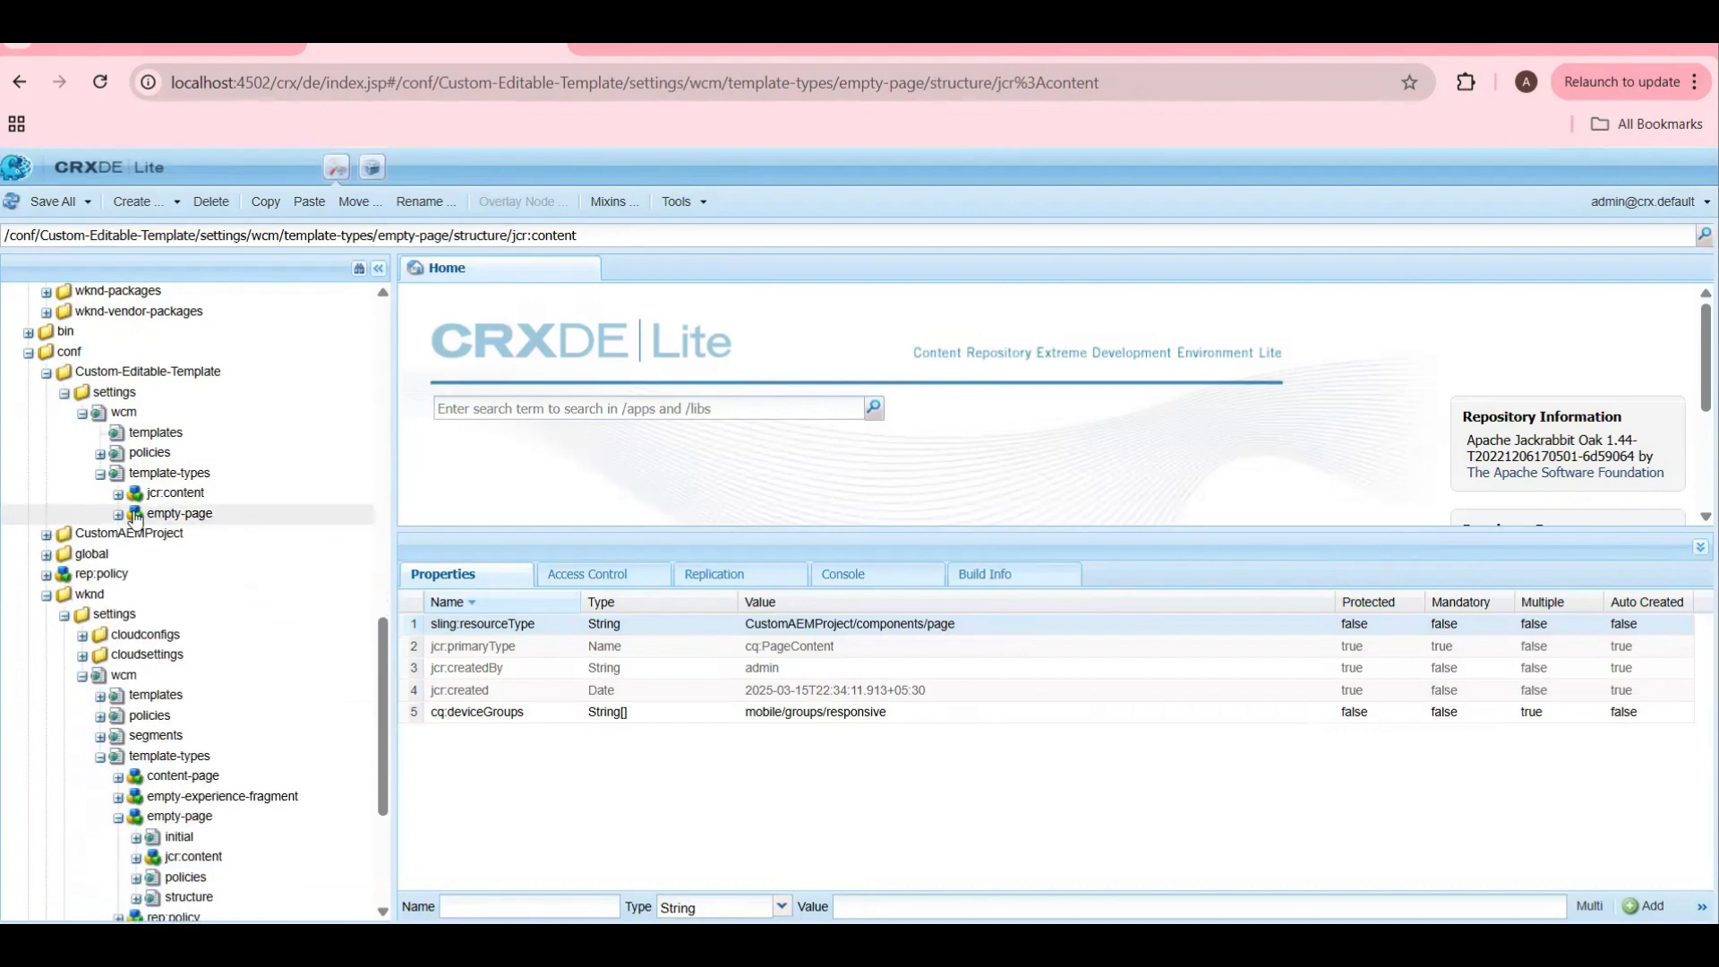
{"action": "left_click", "coordinate": [118, 516]}
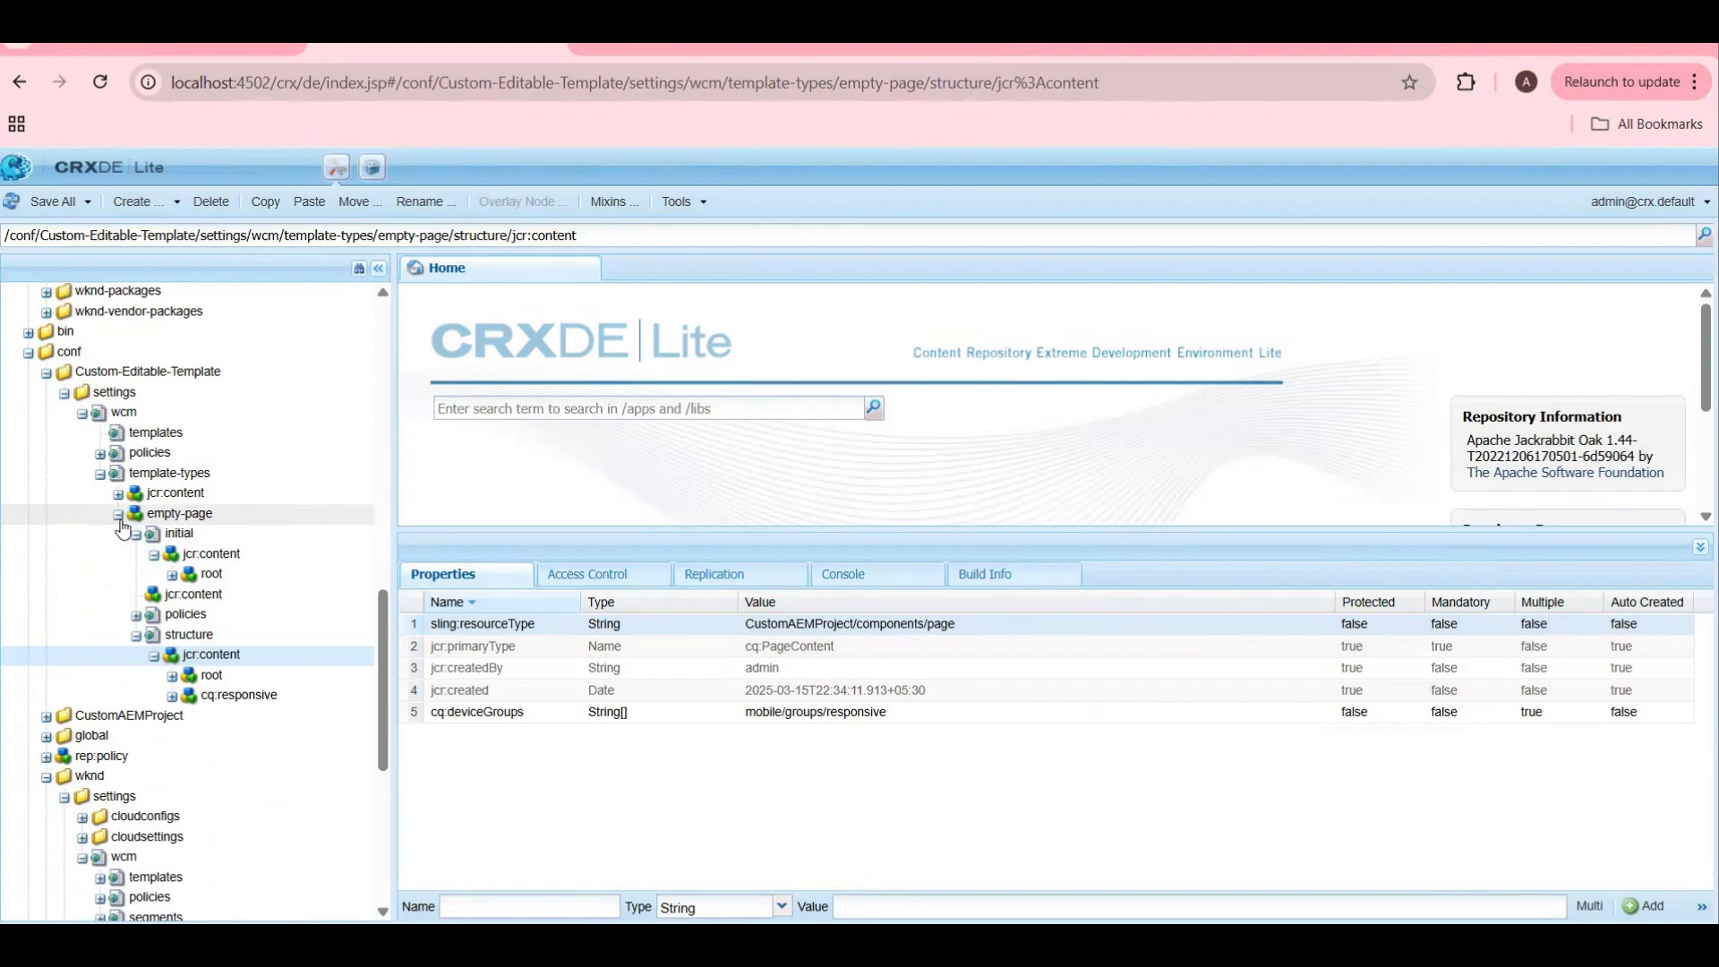
{"action": "right_click", "coordinate": [144, 517]}
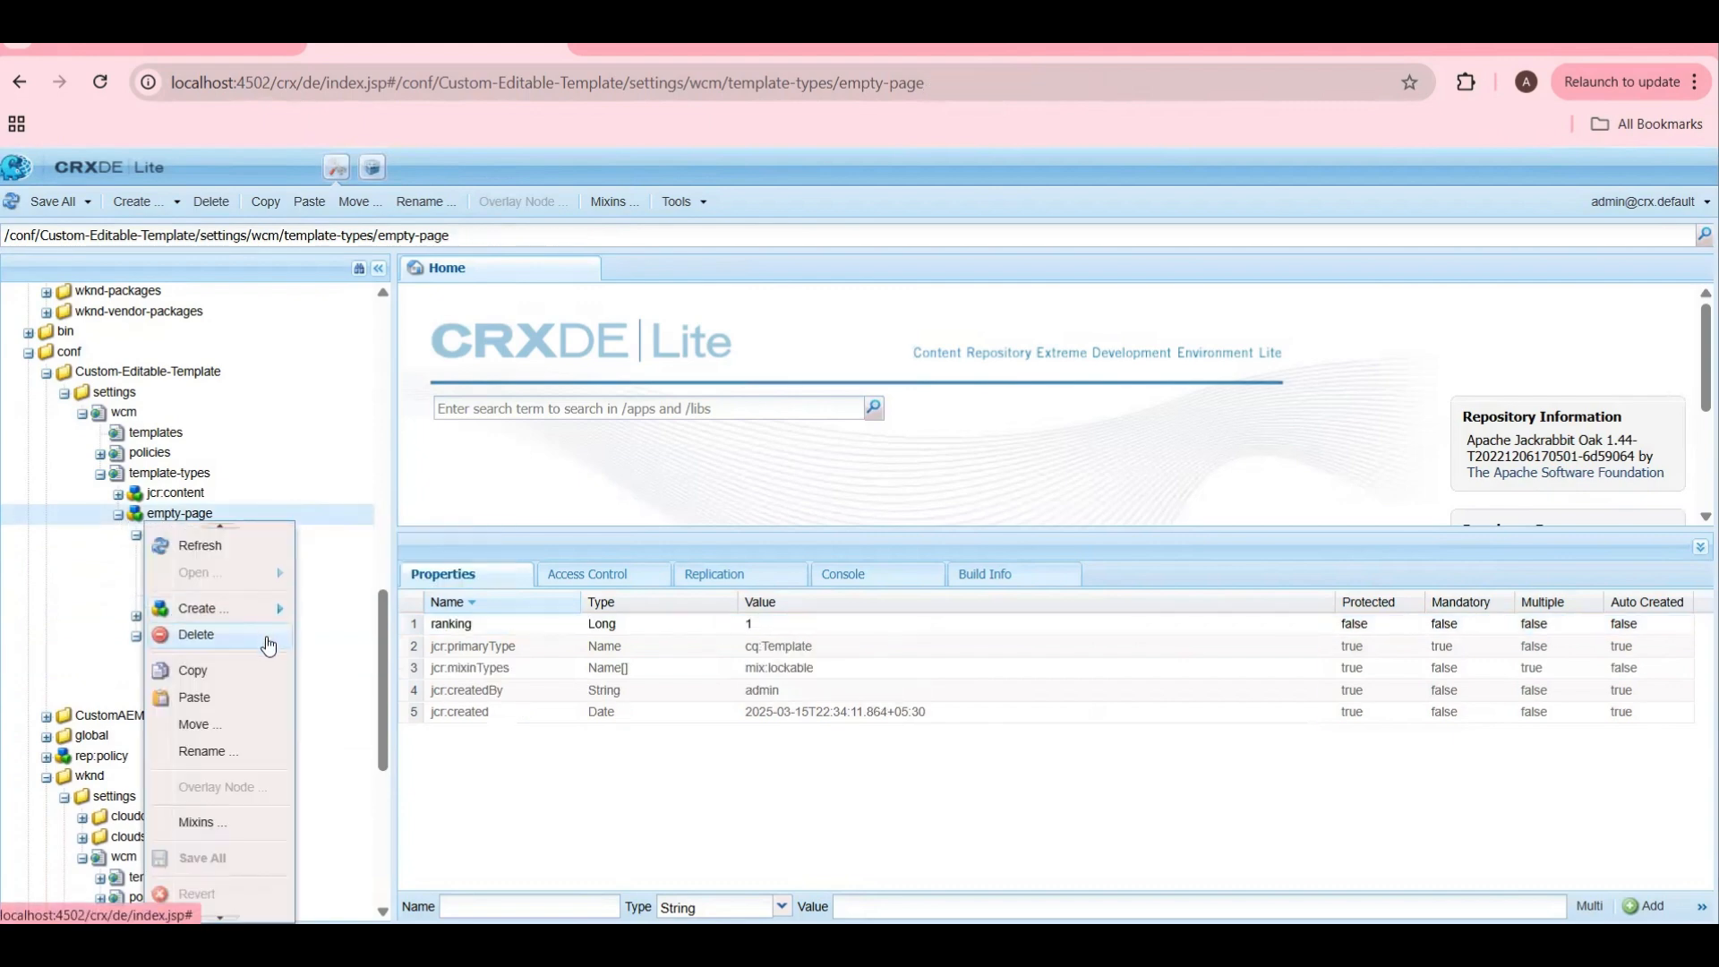
{"action": "left_click", "coordinate": [259, 751]}
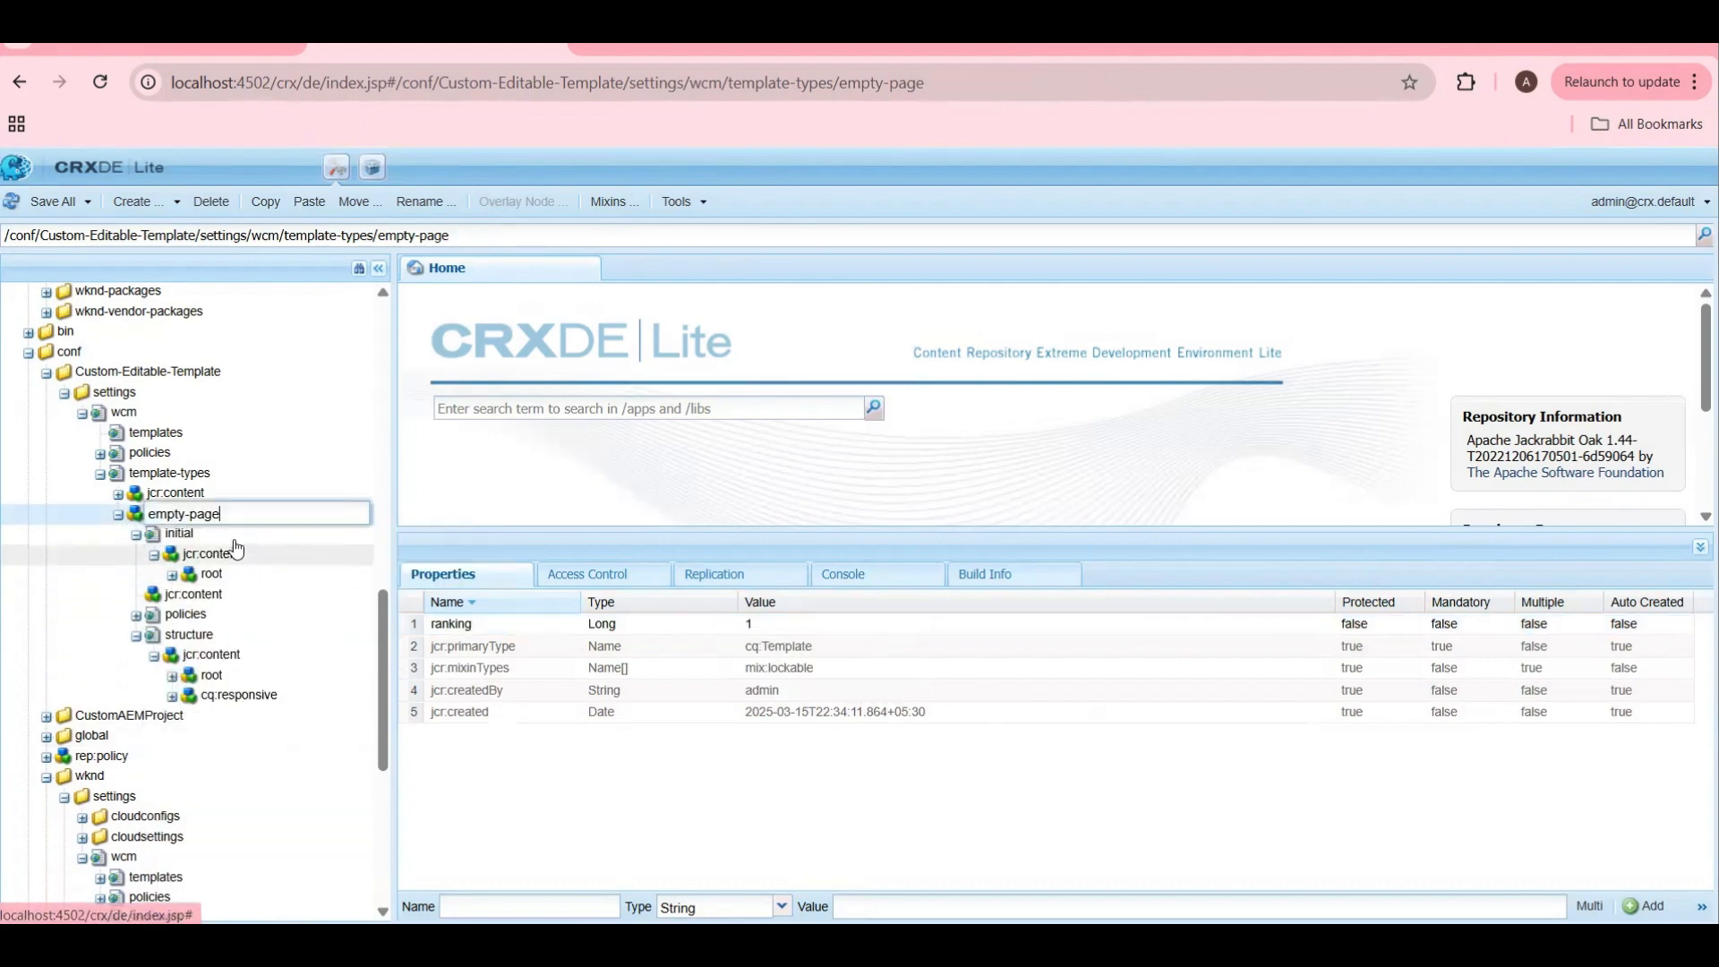
{"action": "left_click_drag", "start_coordinate": [187, 518], "coordinate": [156, 519]}
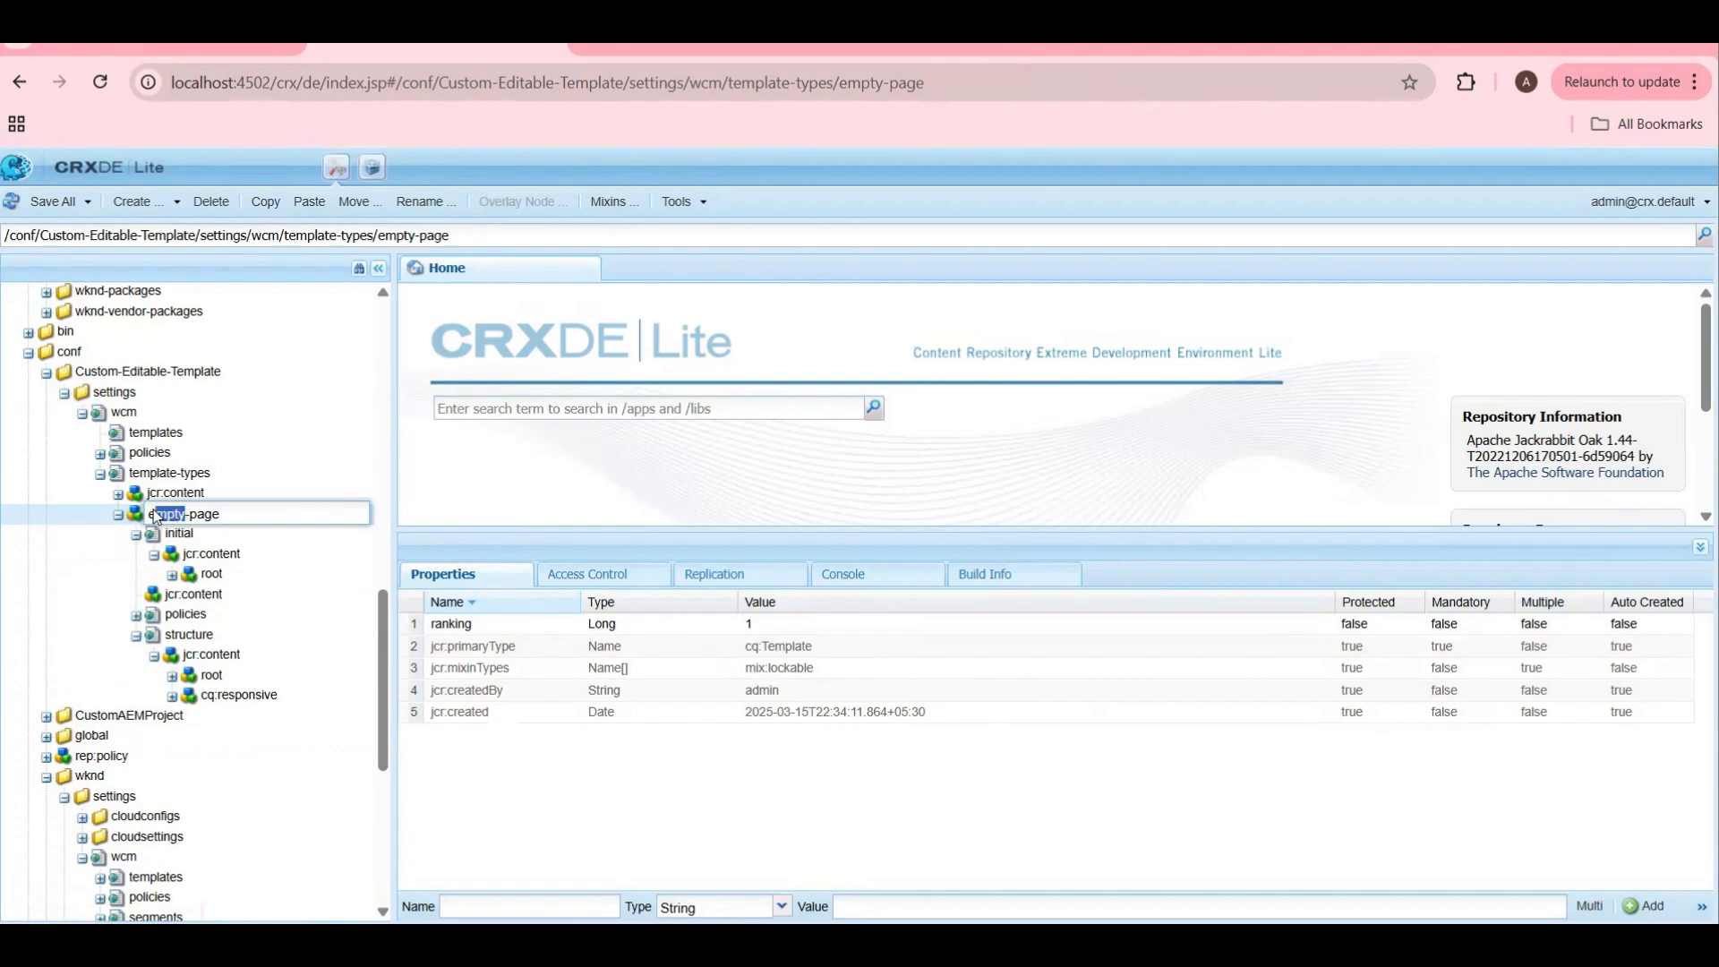
{"action": "type", "text": "demo"}
{"action": "left_click", "coordinate": [586, 816]}
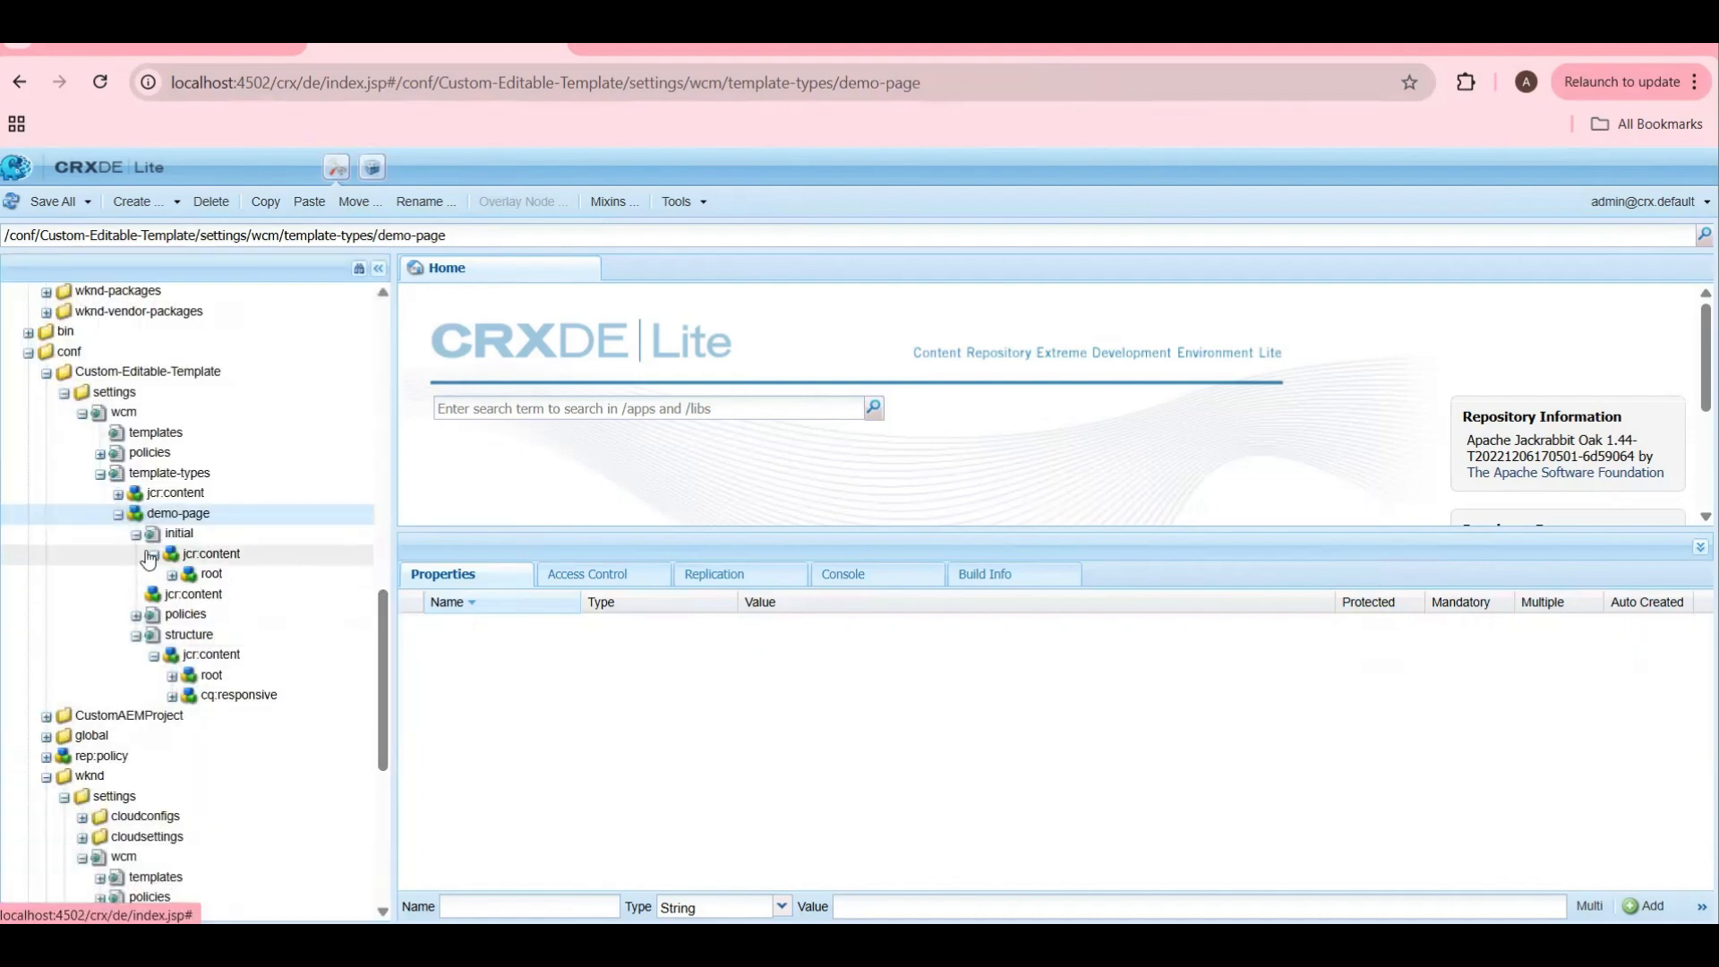
{"action": "left_click", "coordinate": [118, 514]}
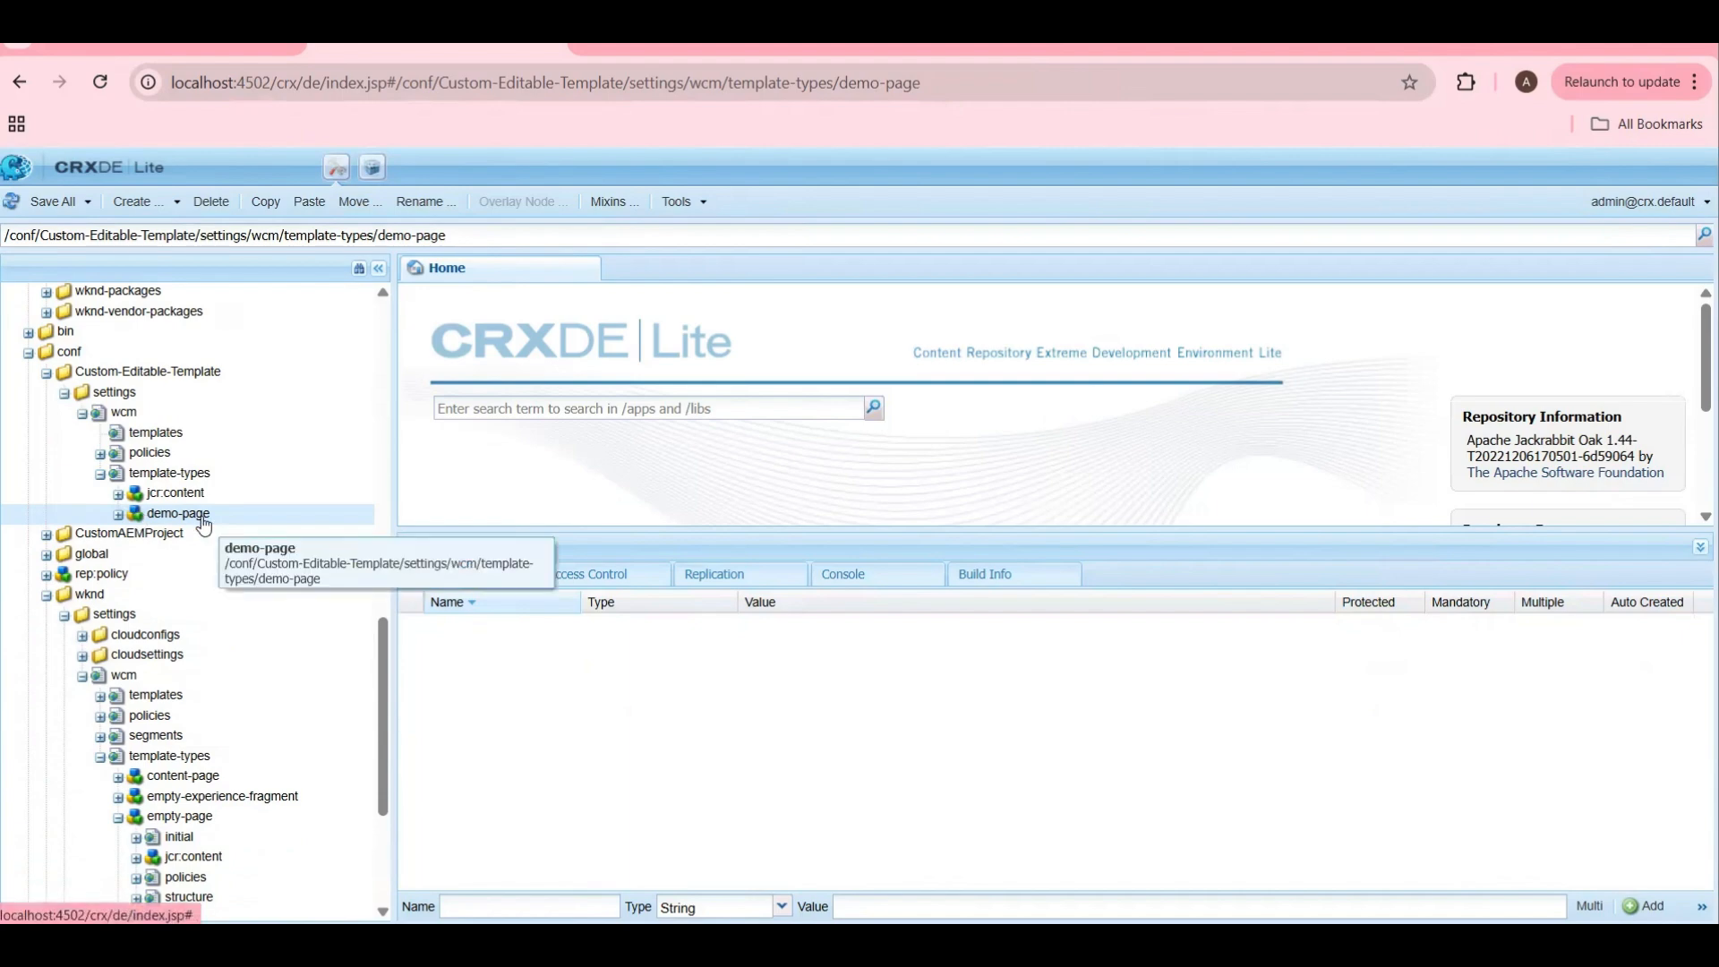
{"action": "left_click", "coordinate": [119, 516]}
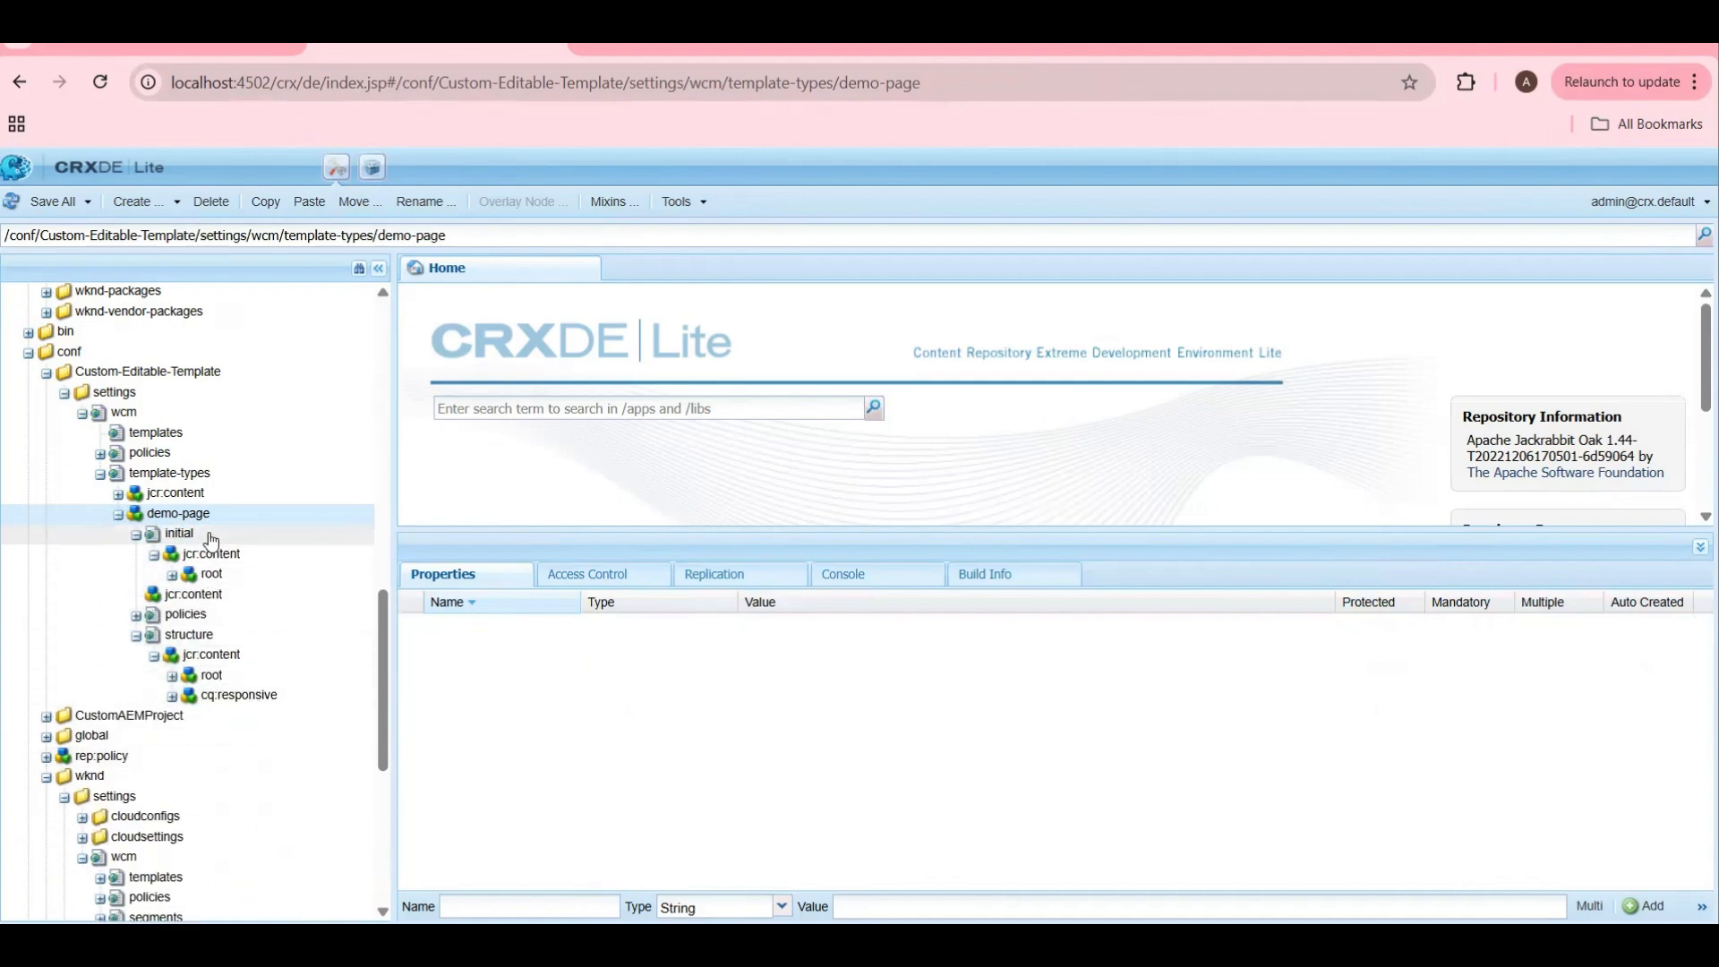
{"action": "left_click", "coordinate": [119, 516]}
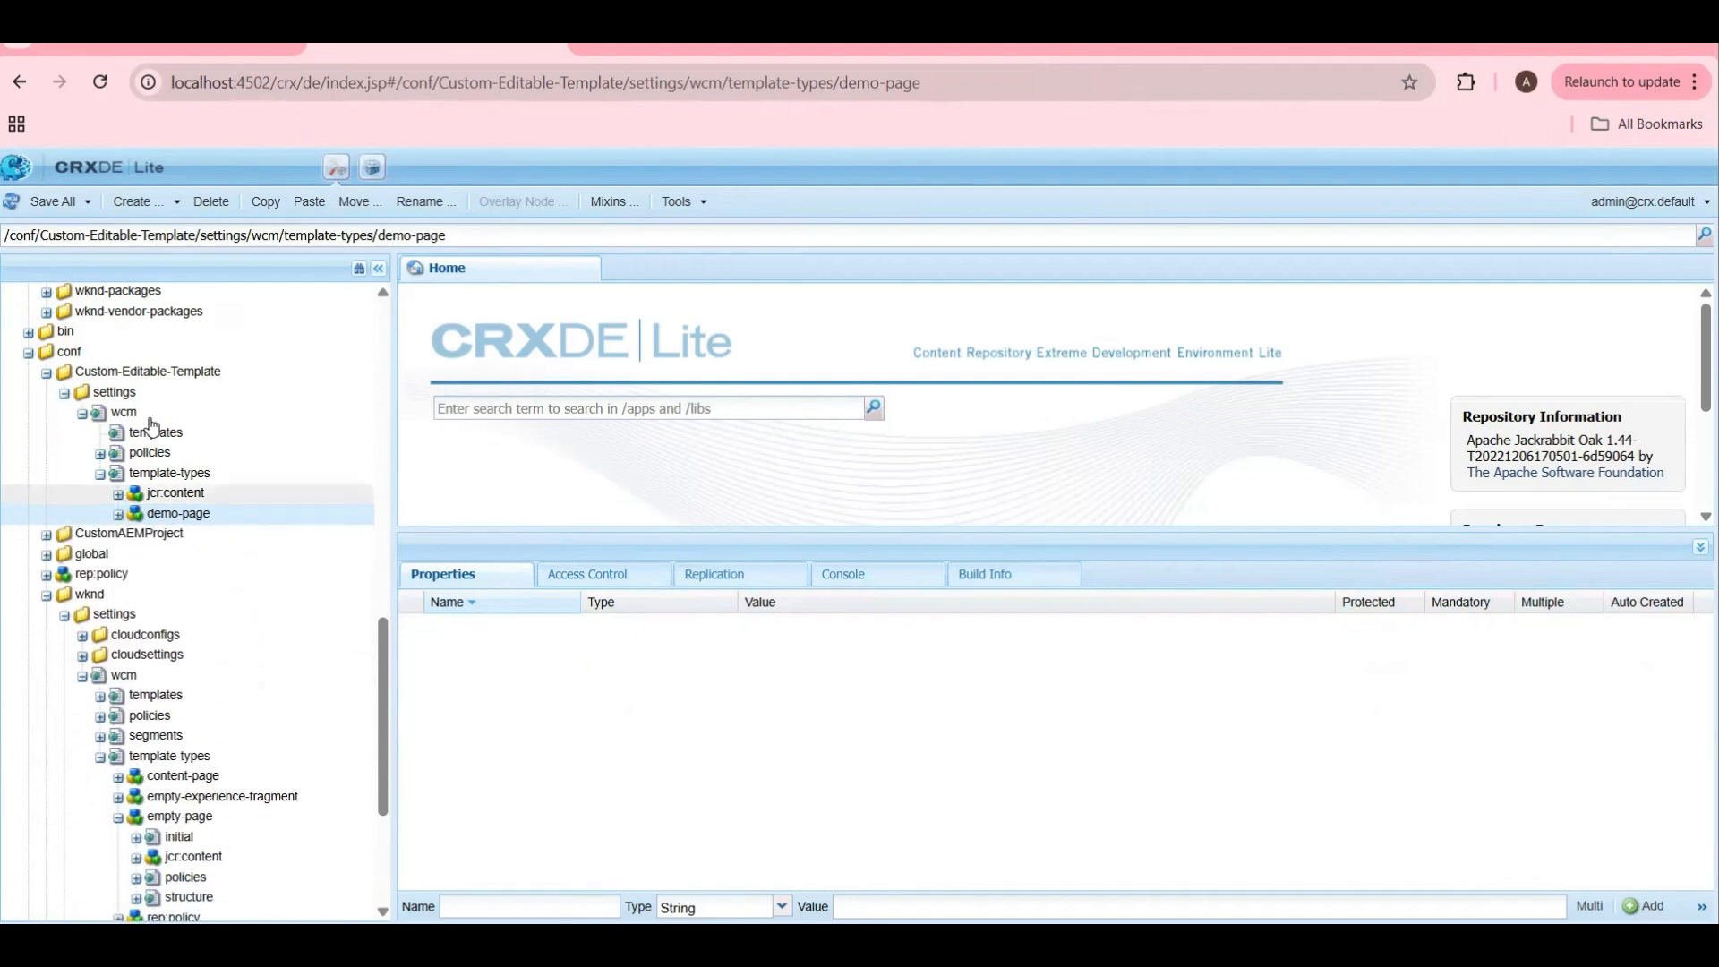
Step: Return to the Custom Editable Template folder in the templates console and start a new template based on the Demo Editable Template type
{"action": "left_click", "coordinate": [206, 46]}
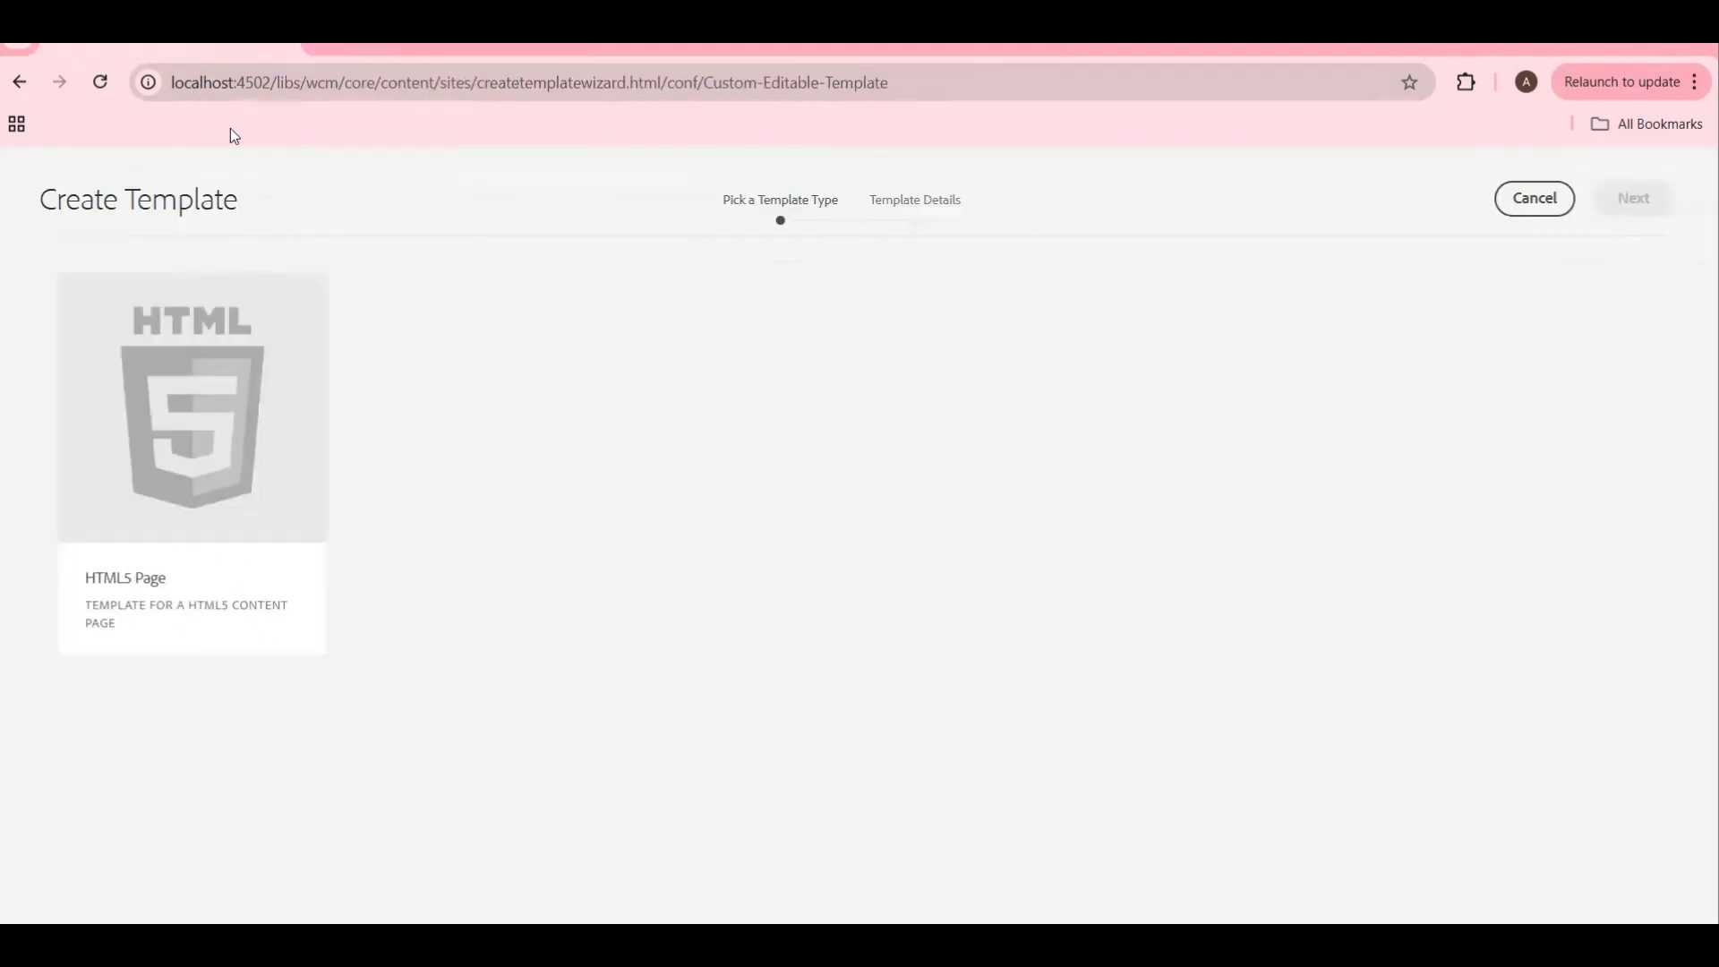
{"action": "left_click", "coordinate": [29, 80]}
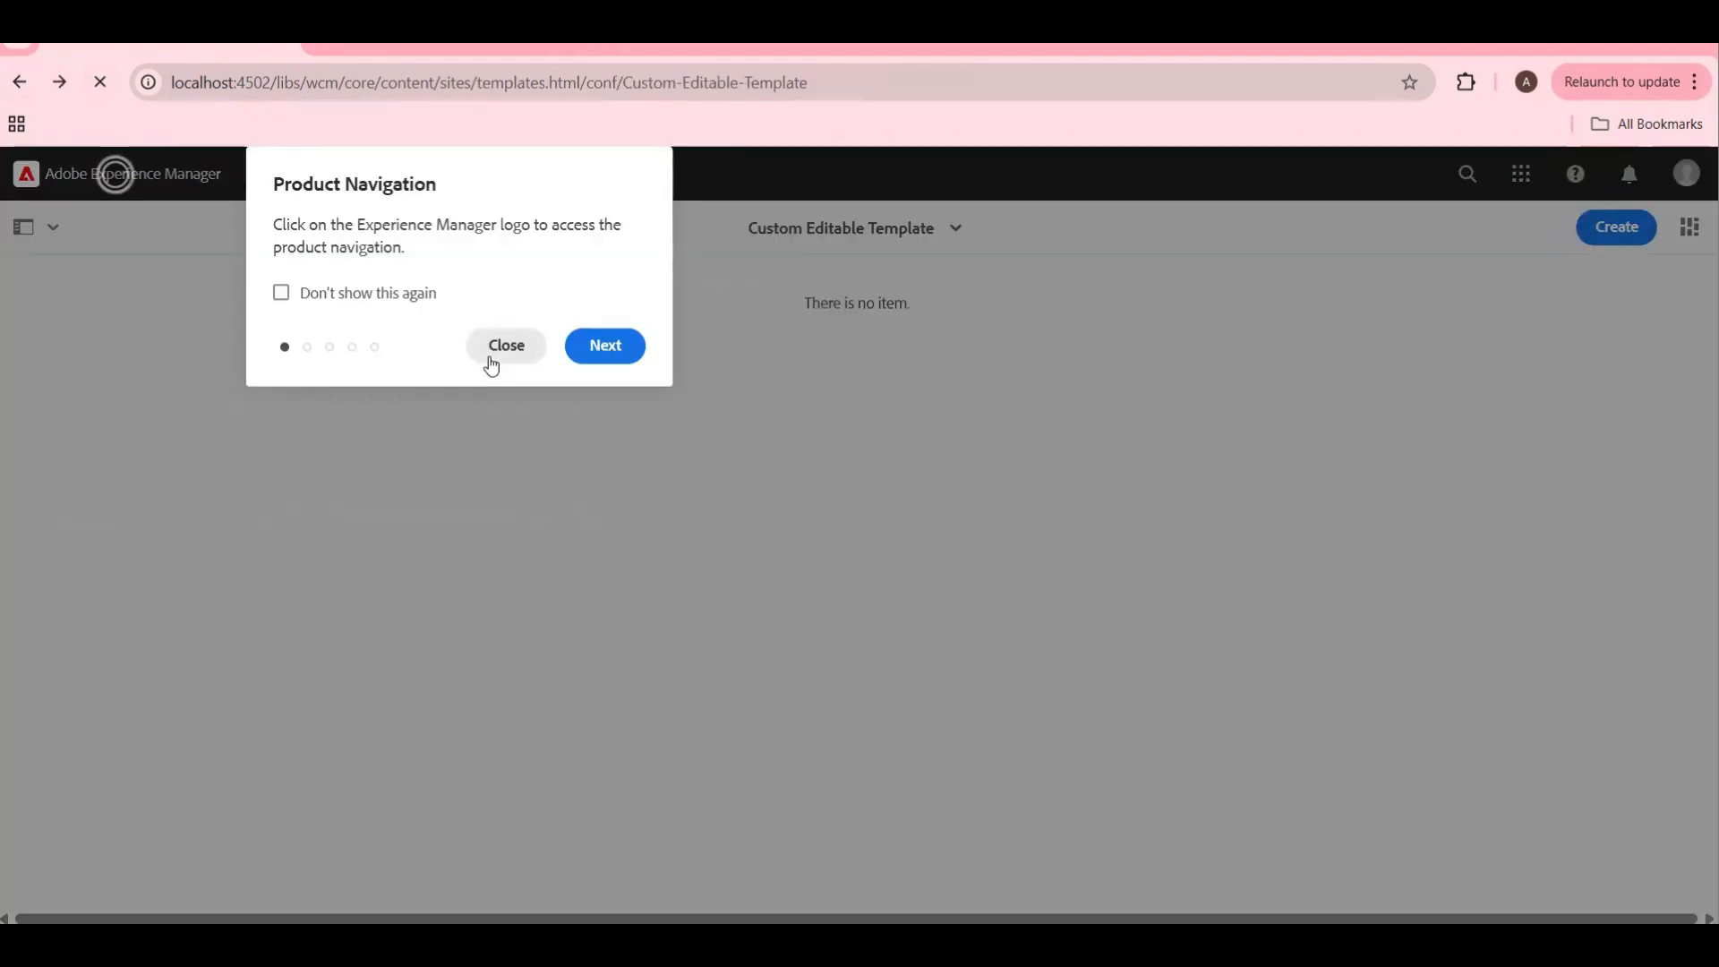
{"action": "left_click", "coordinate": [494, 358]}
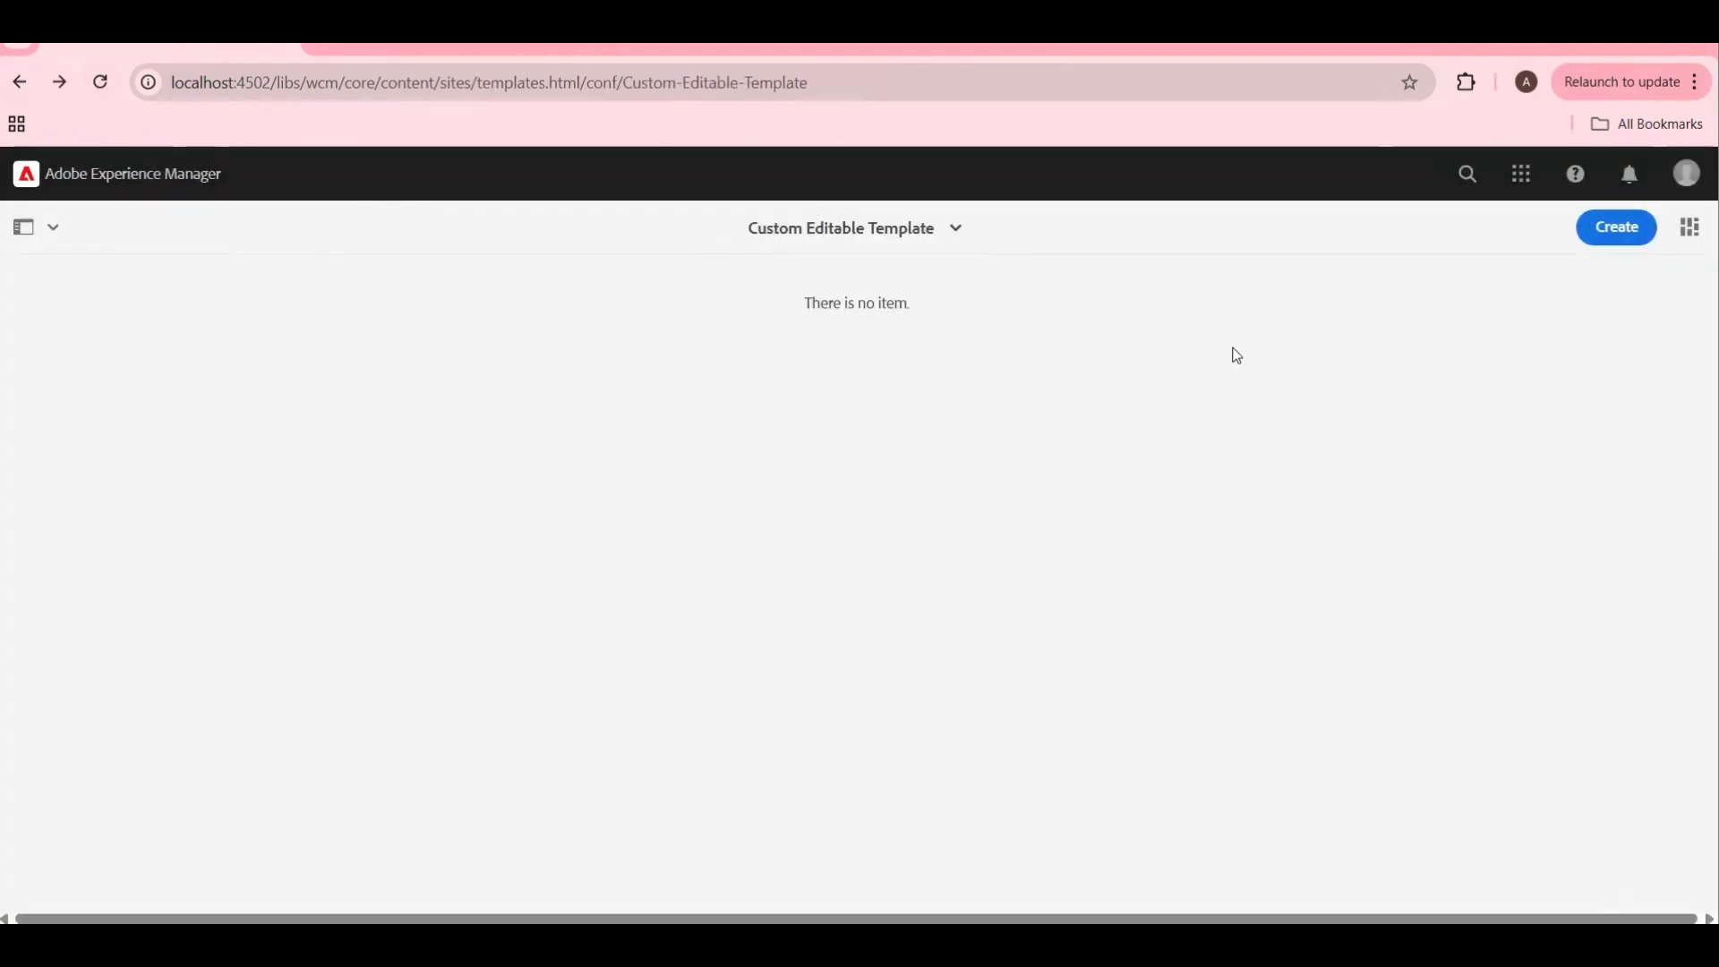
{"action": "left_click", "coordinate": [1616, 231]}
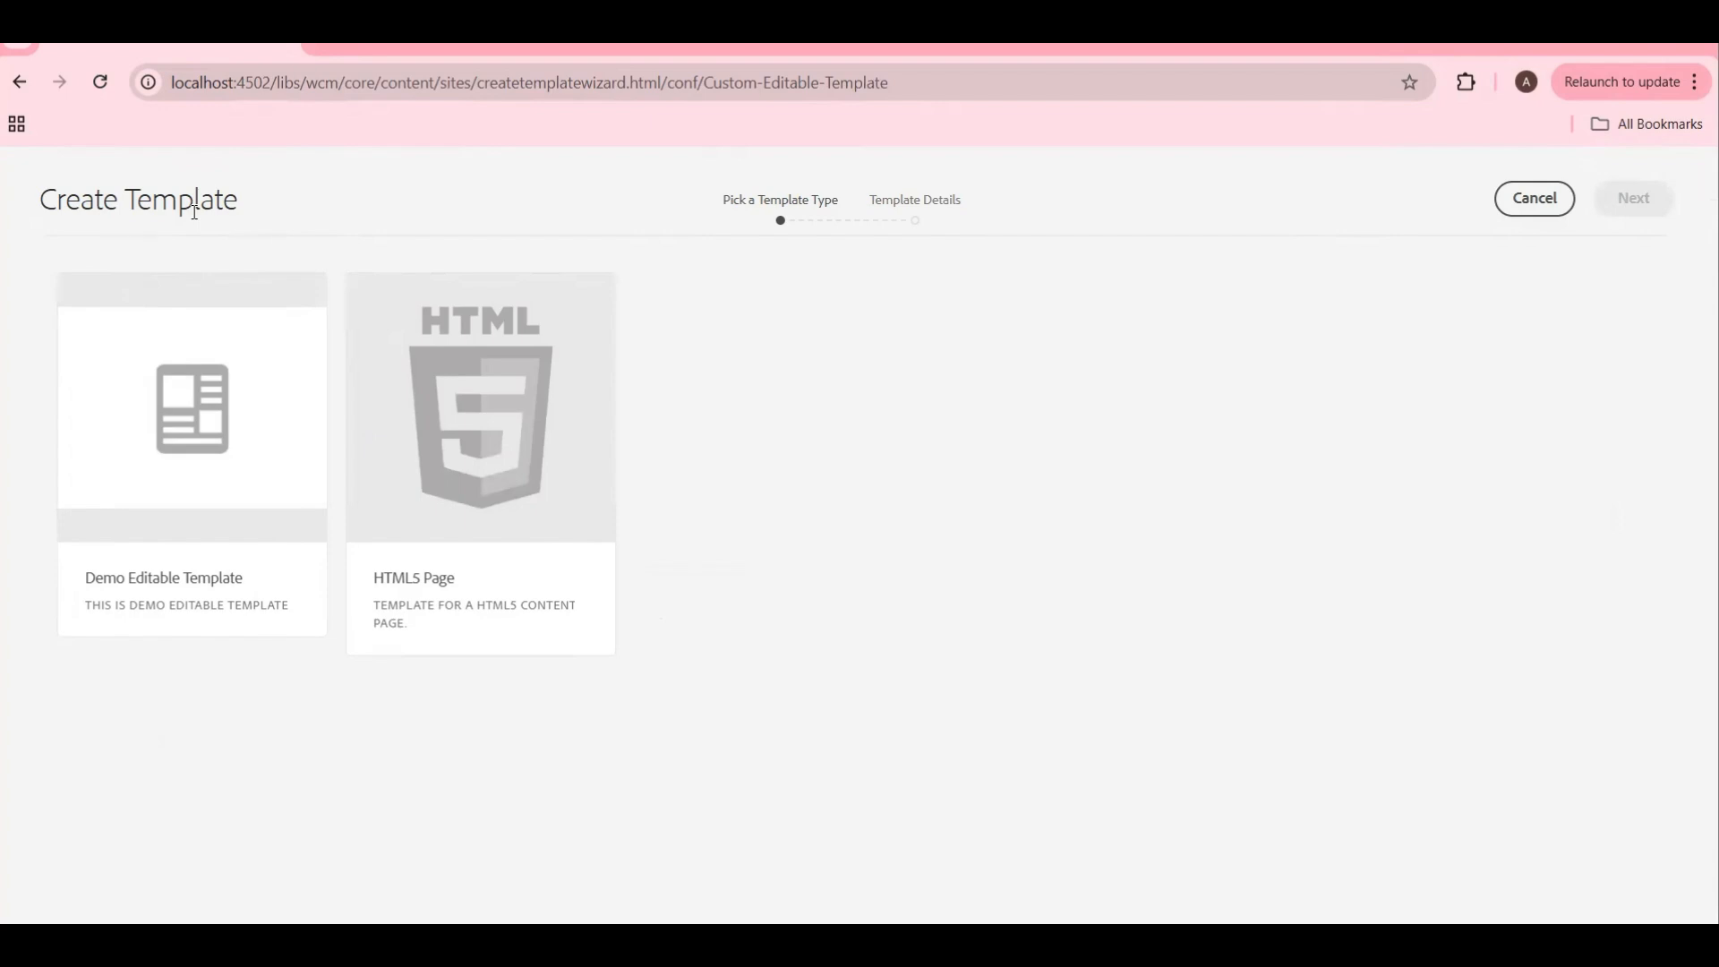
{"action": "left_click", "coordinate": [96, 319]}
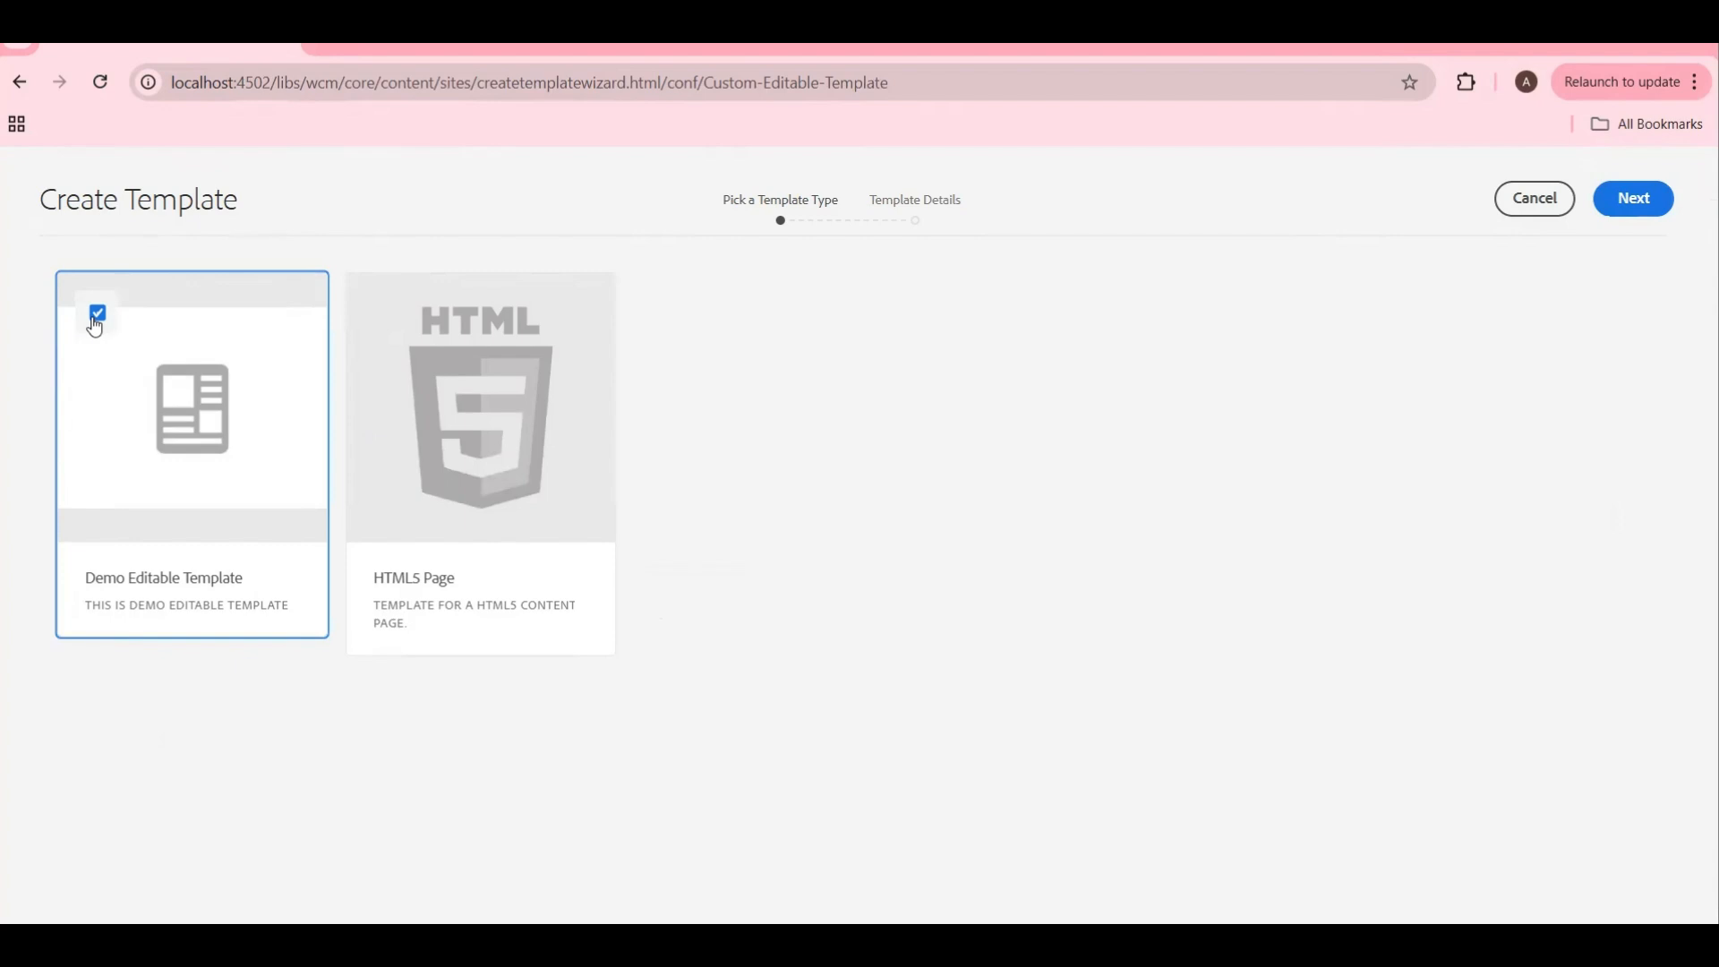
{"action": "left_click", "coordinate": [1625, 216]}
Step: Title the new template First Editable Temaplte and describe it as "This is first editable template"
{"action": "left_click", "coordinate": [741, 322]}
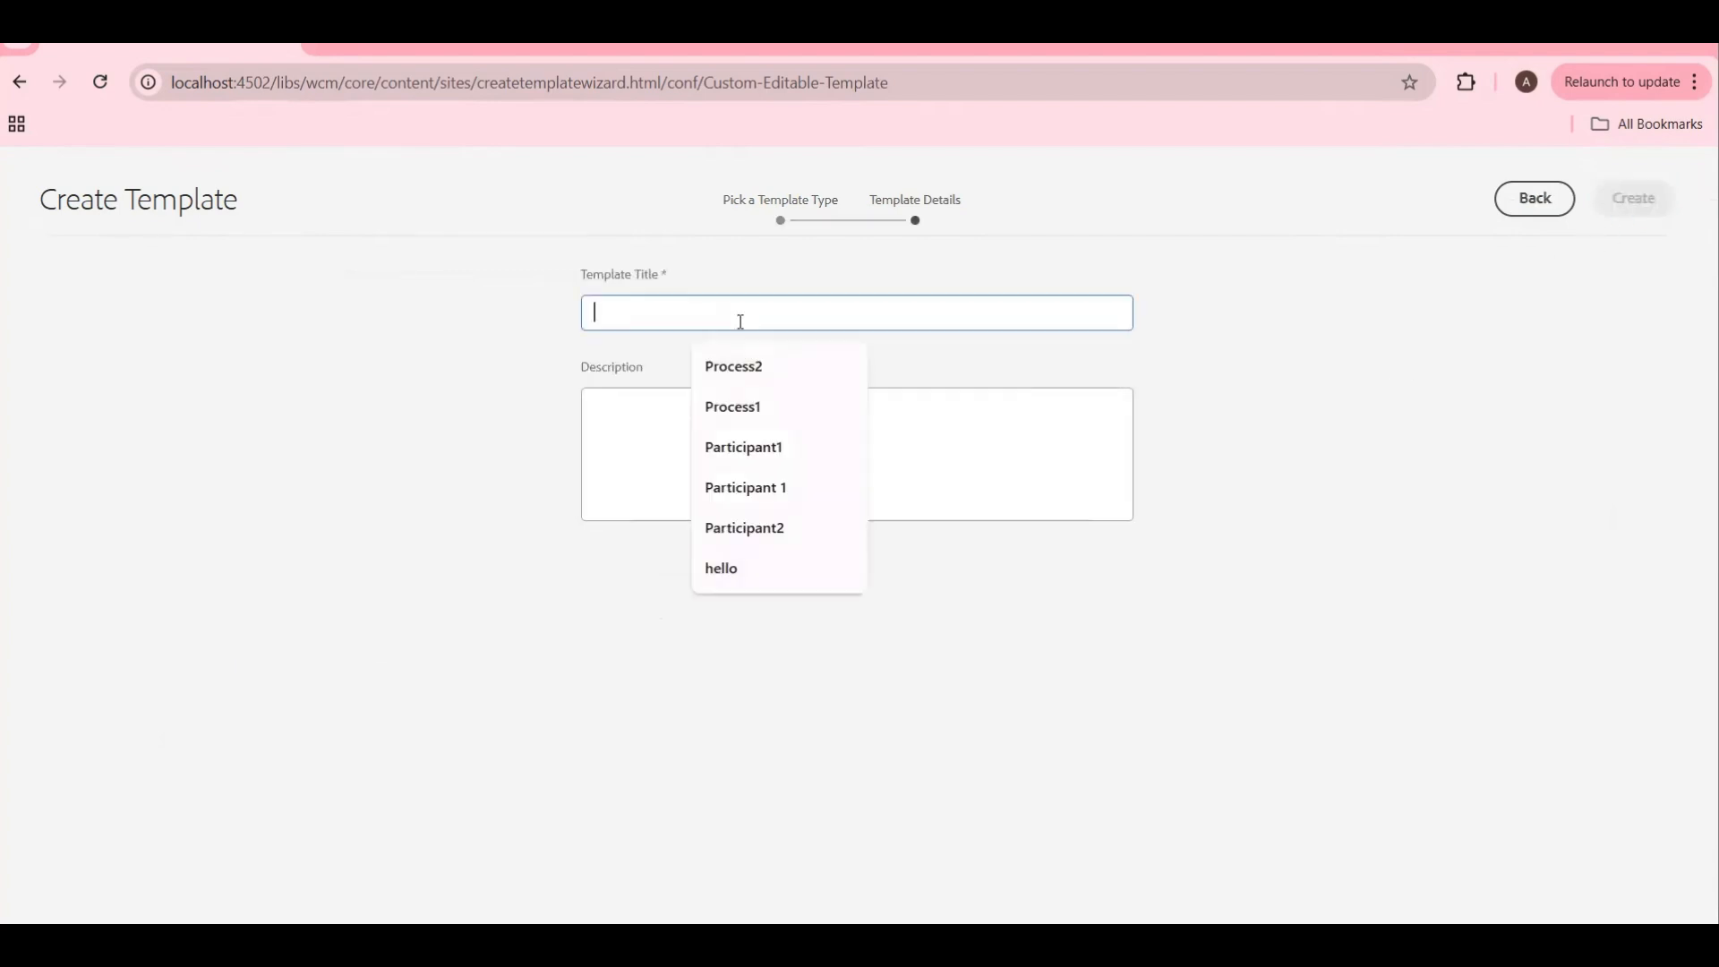
{"action": "type", "text": "F"}
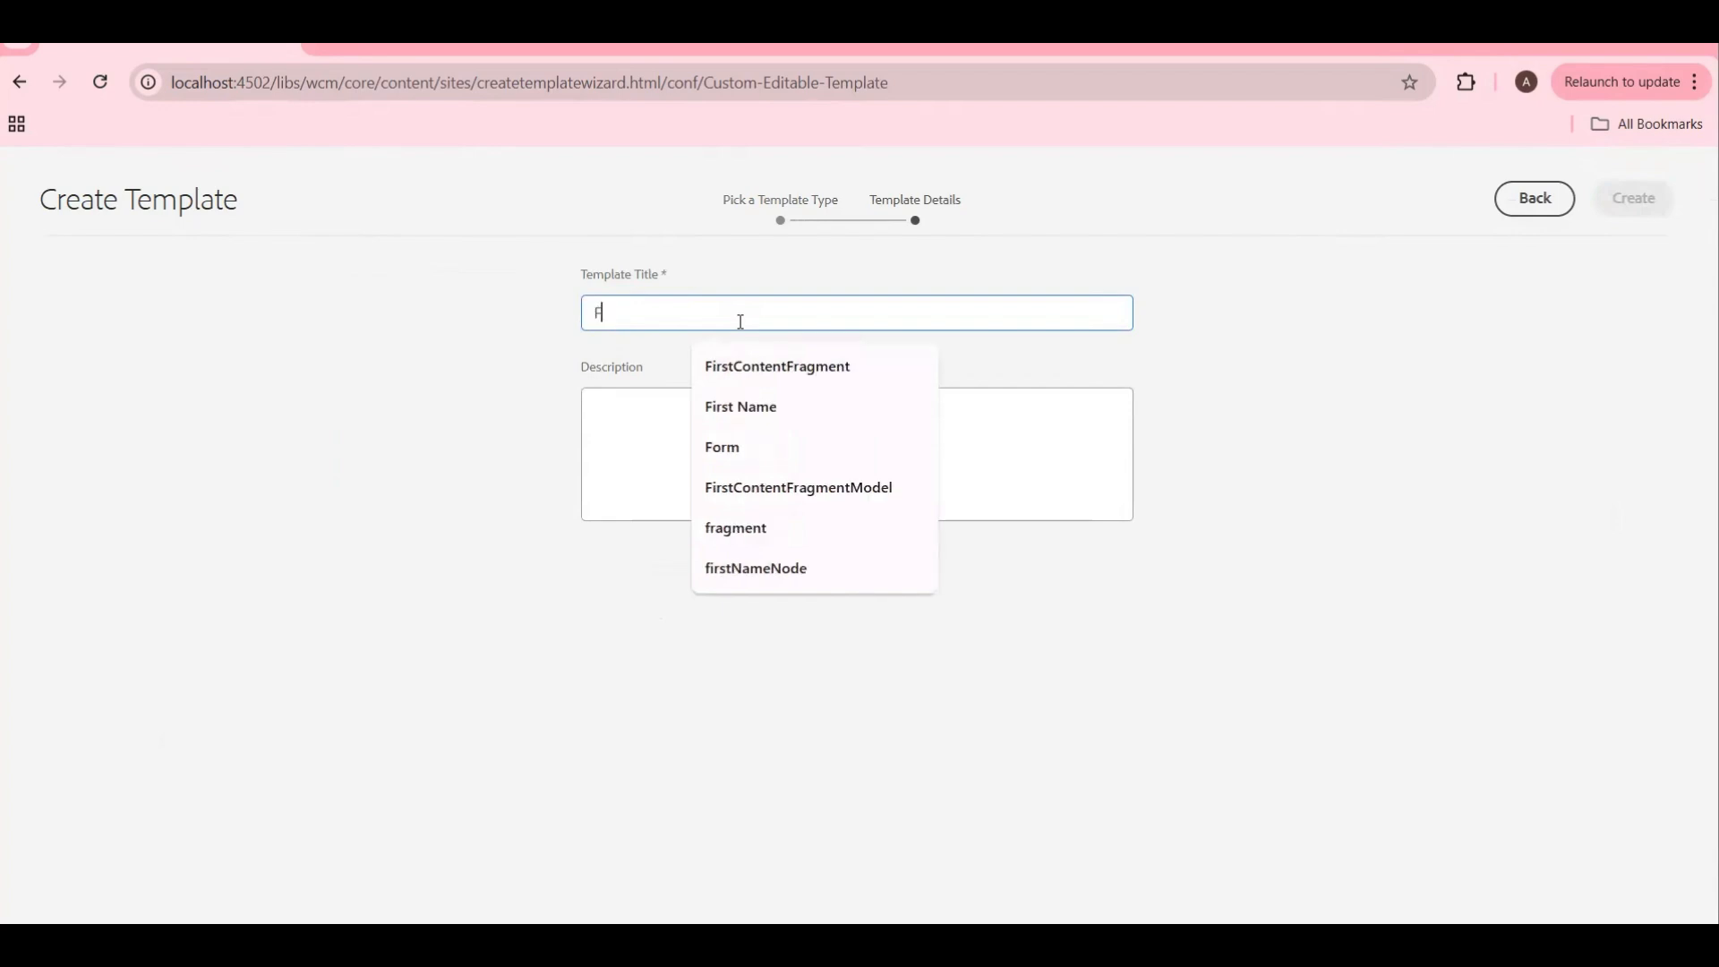
{"action": "type", "text": "irst "}
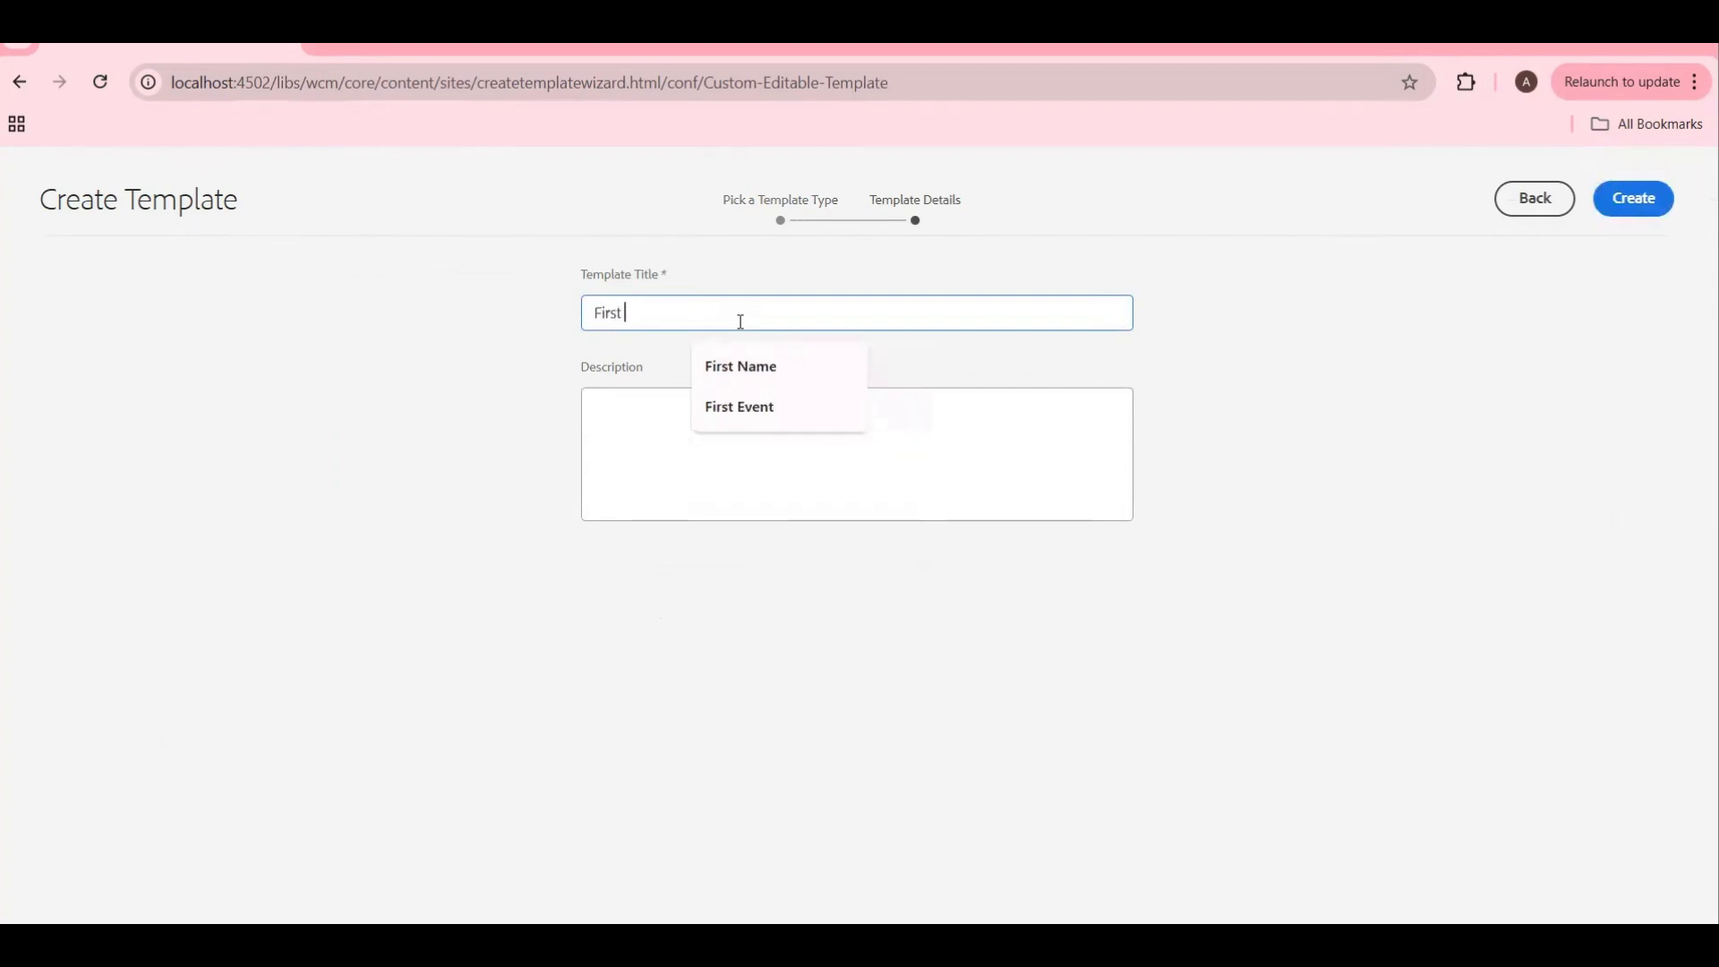
{"action": "type", "text": "Edita"}
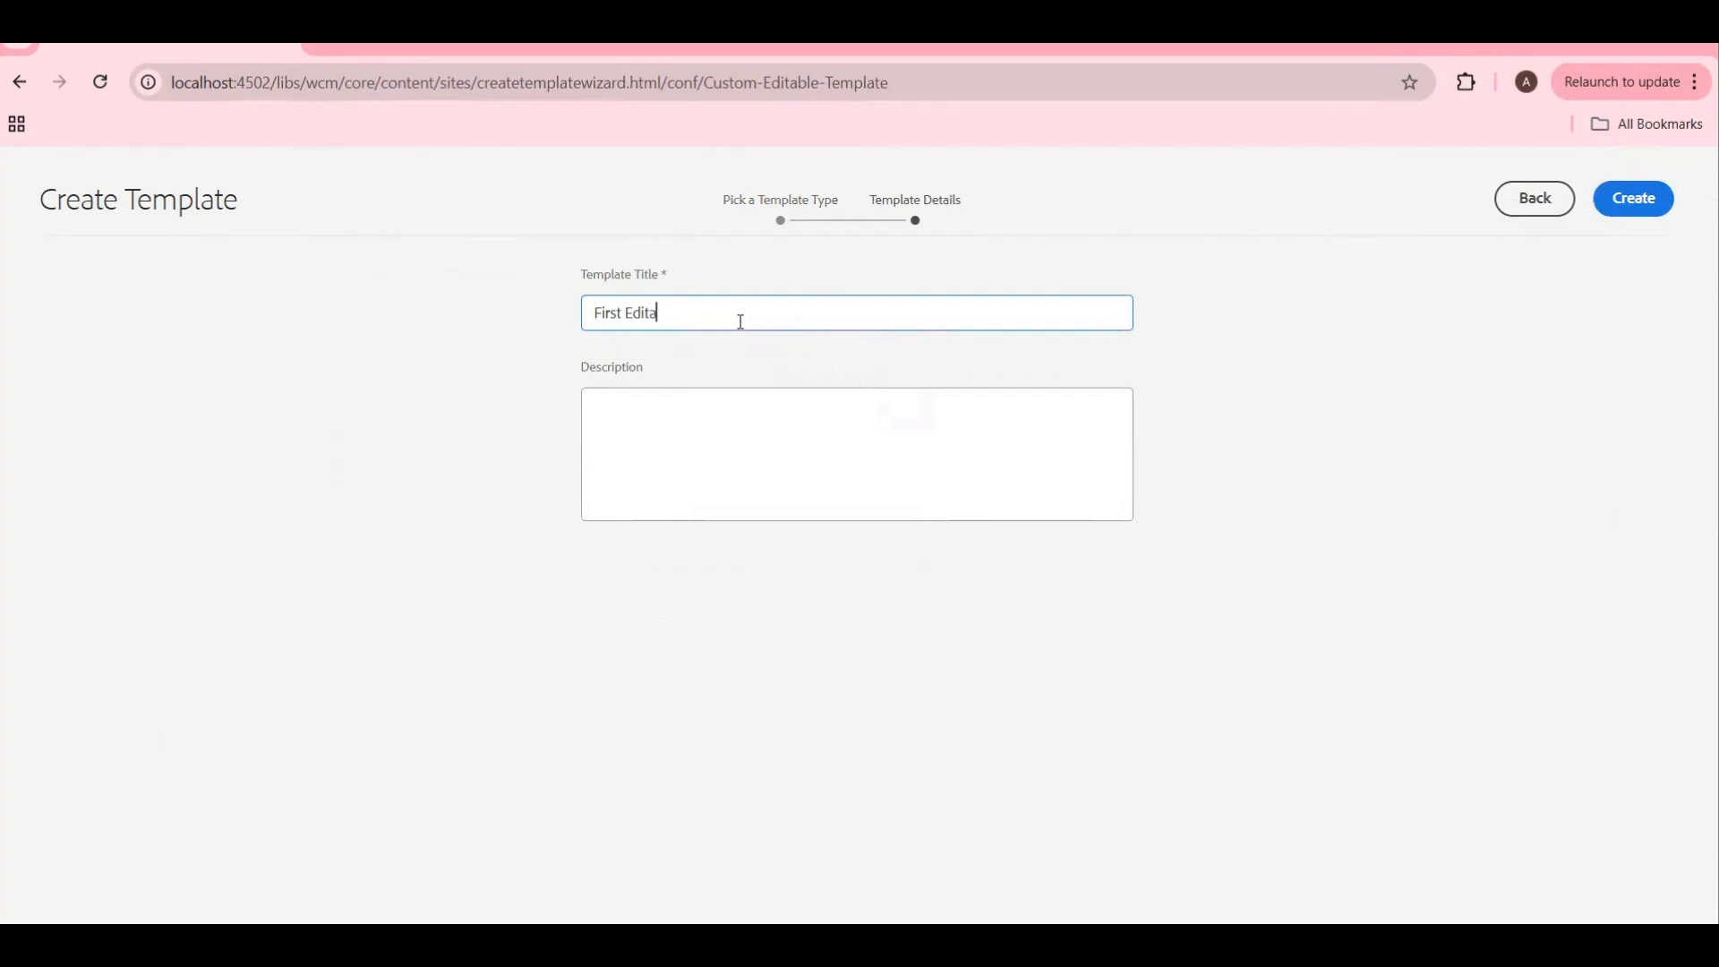
{"action": "type", "text": "ble Temaplte"}
{"action": "left_click", "coordinate": [756, 448]}
{"action": "type", "text": "This"}
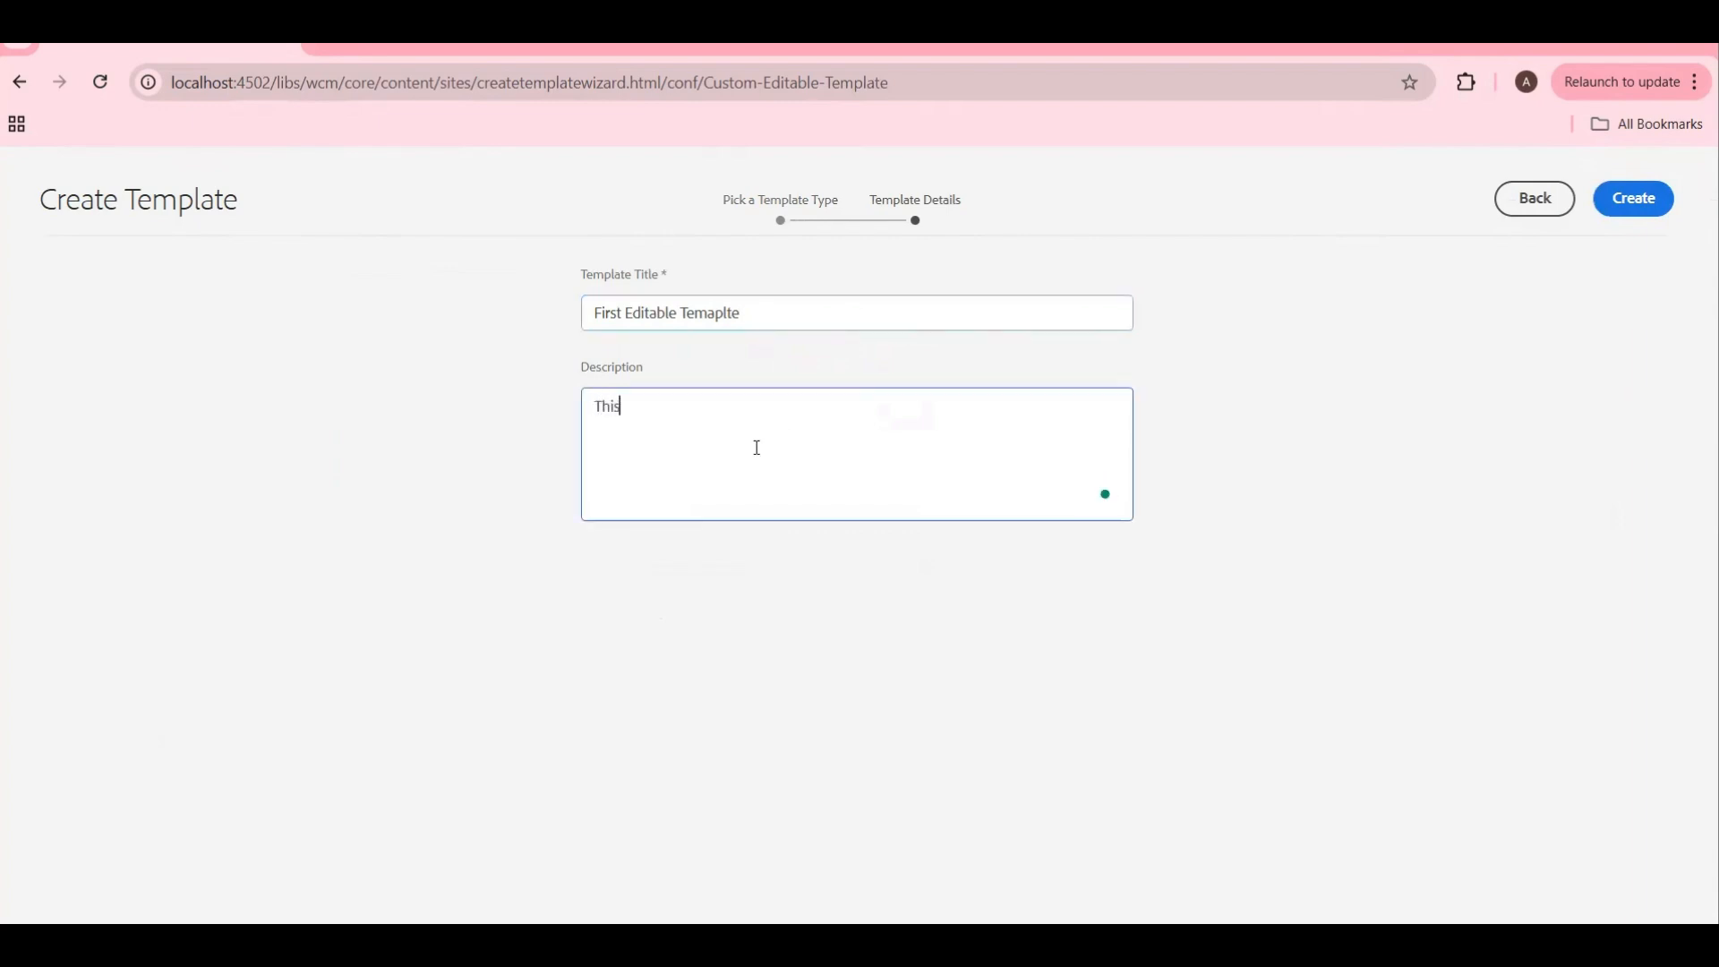
{"action": "type", "text": " is first editable templa"}
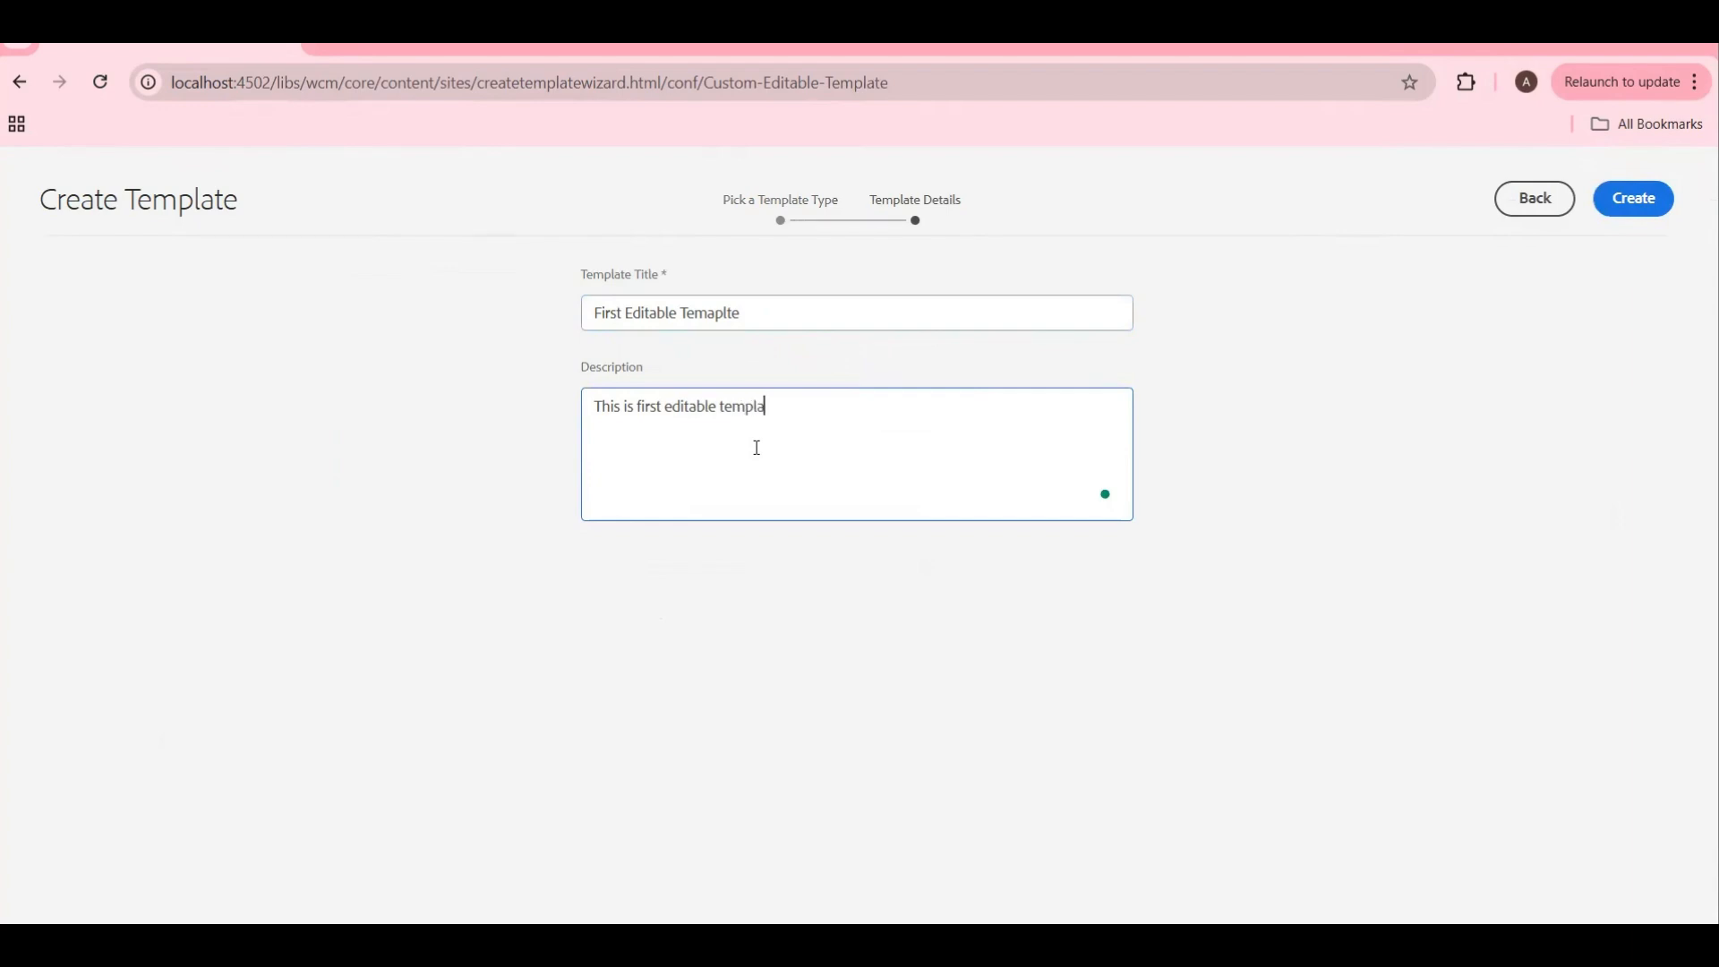
{"action": "type", "text": "te"}
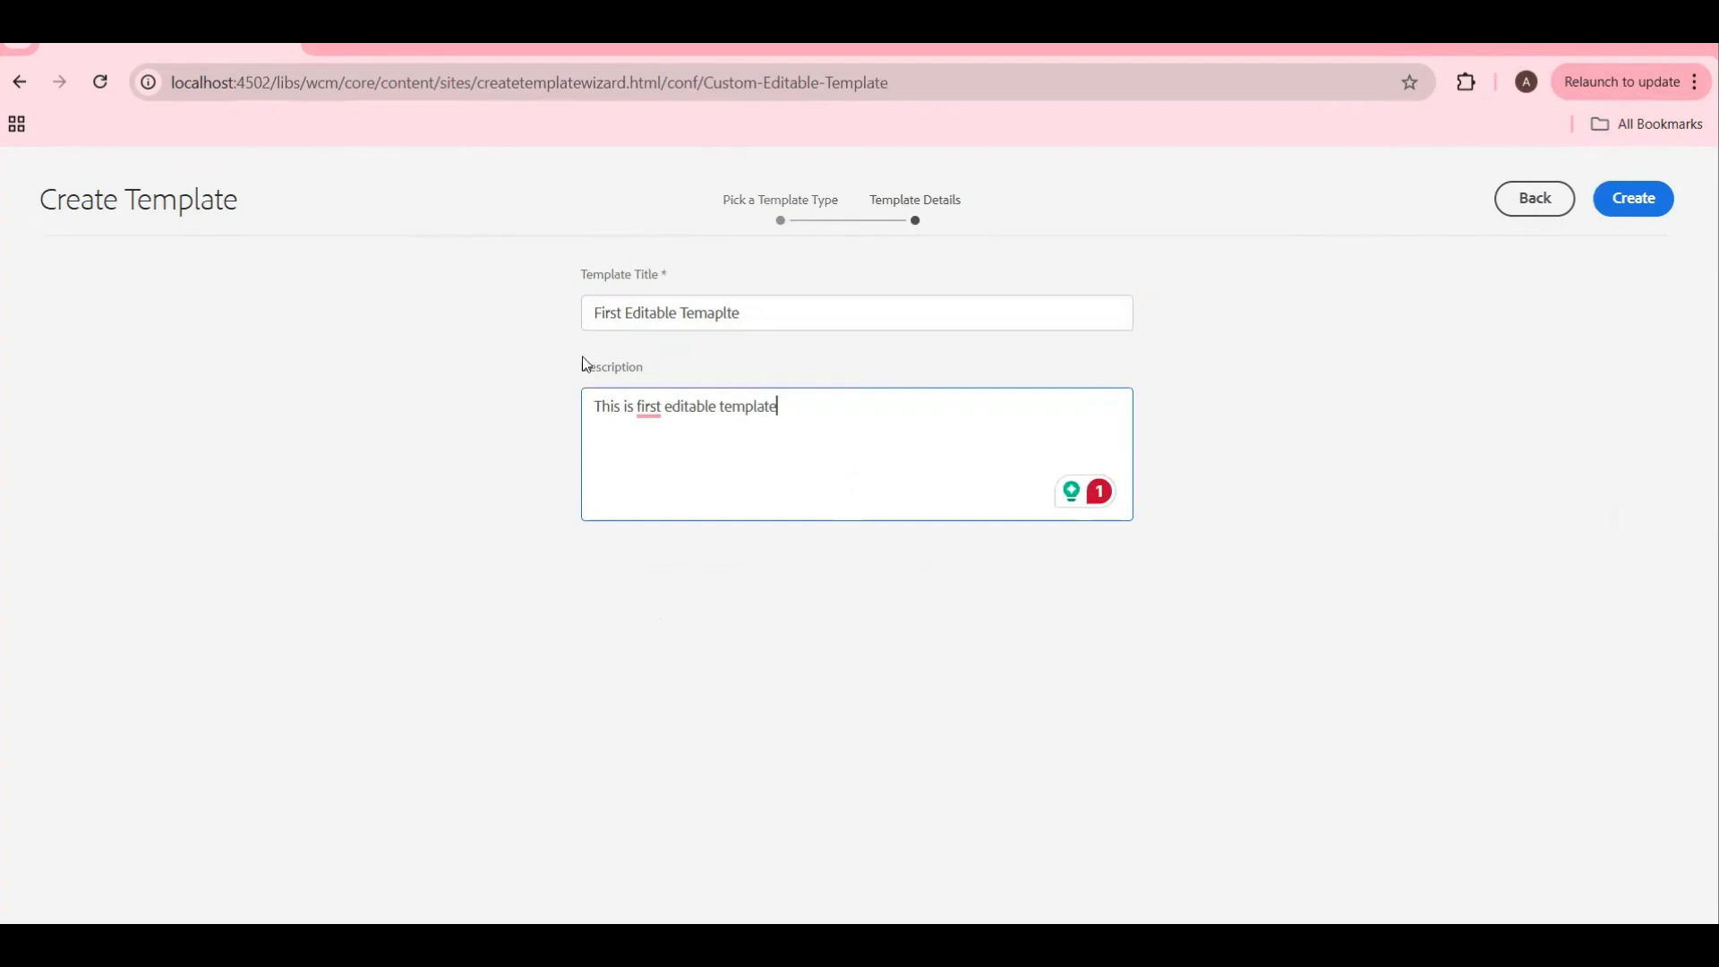
Step: Create the template and return to the Custom Editable Template folder, dismissing the product navigation tip
{"action": "left_click", "coordinate": [1632, 207]}
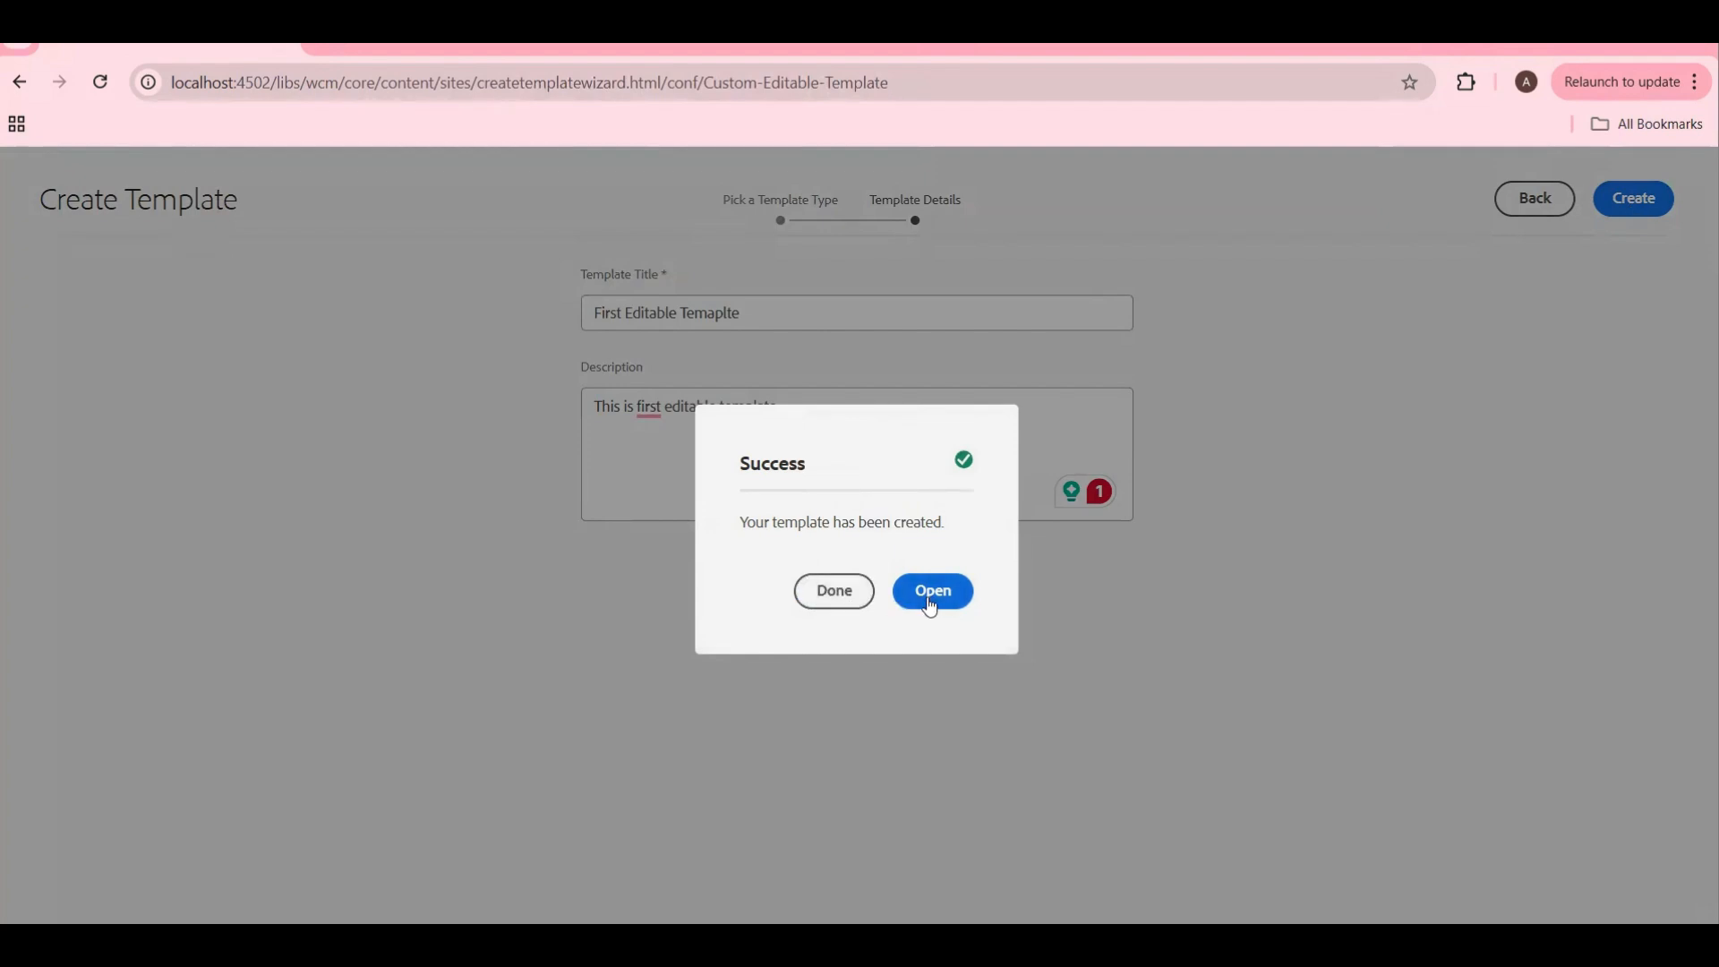
{"action": "left_click", "coordinate": [848, 598]}
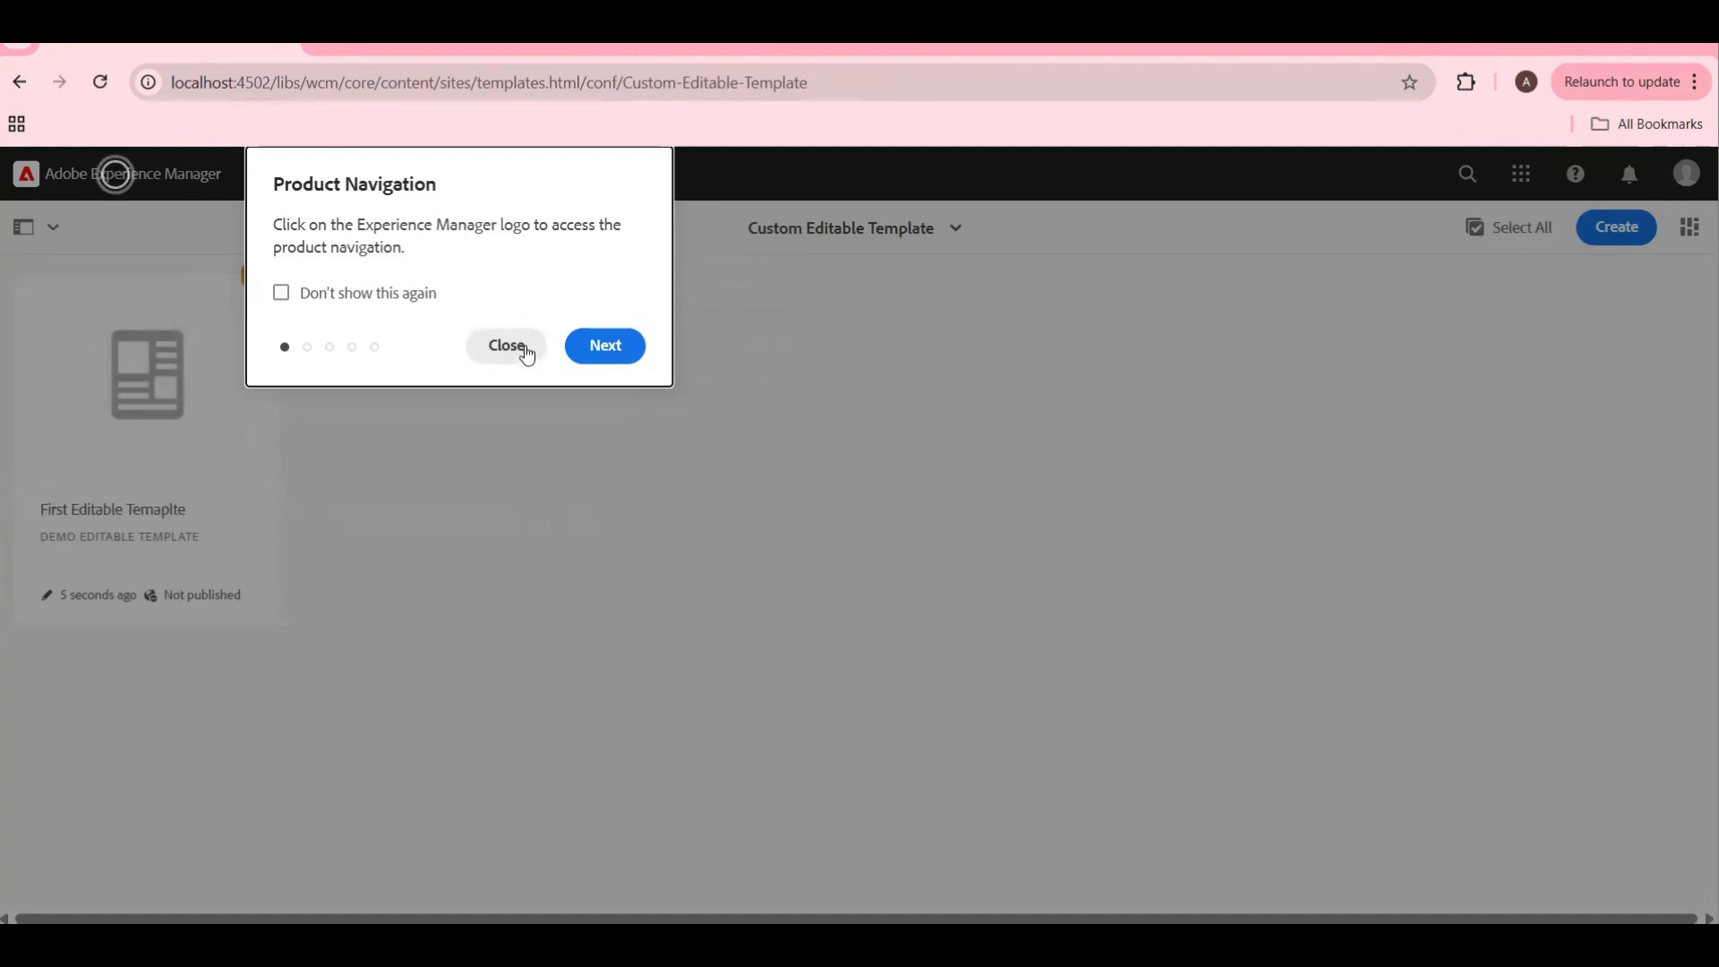
{"action": "left_click", "coordinate": [527, 355]}
{"action": "mouse_move", "coordinate": [278, 285]}
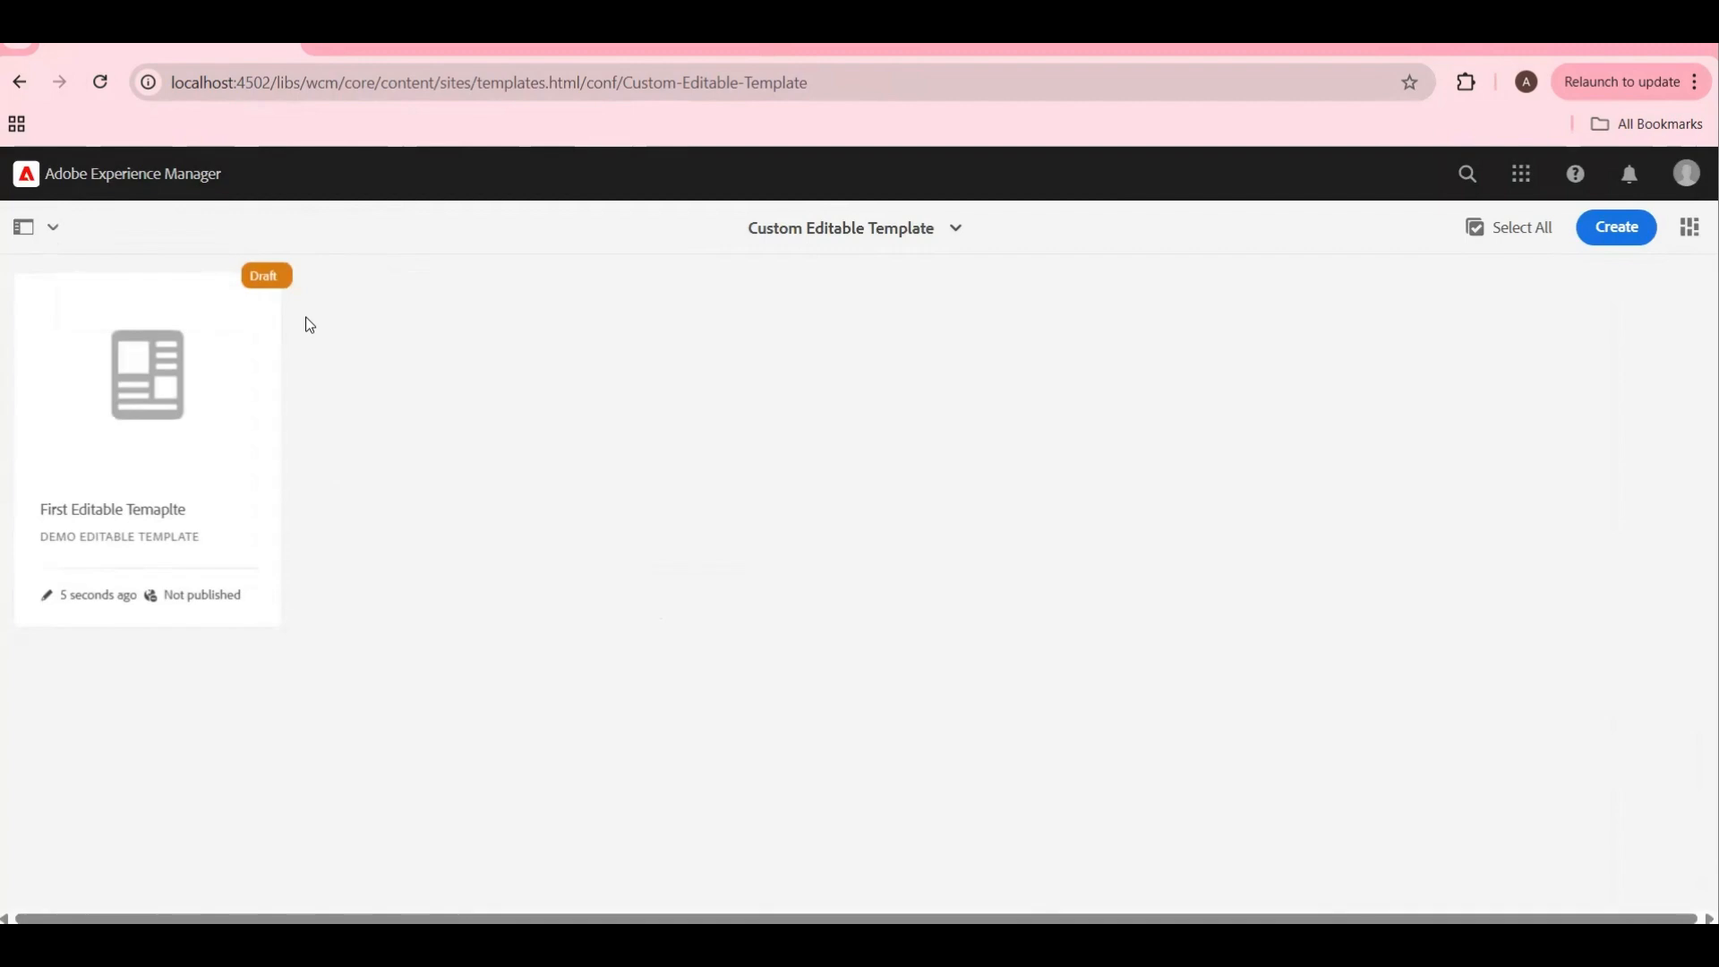
Step: Duplicate the templates browser tab and open the Sites console in the copy, dismissing the product navigation tips
{"action": "right_click", "coordinate": [227, 57]}
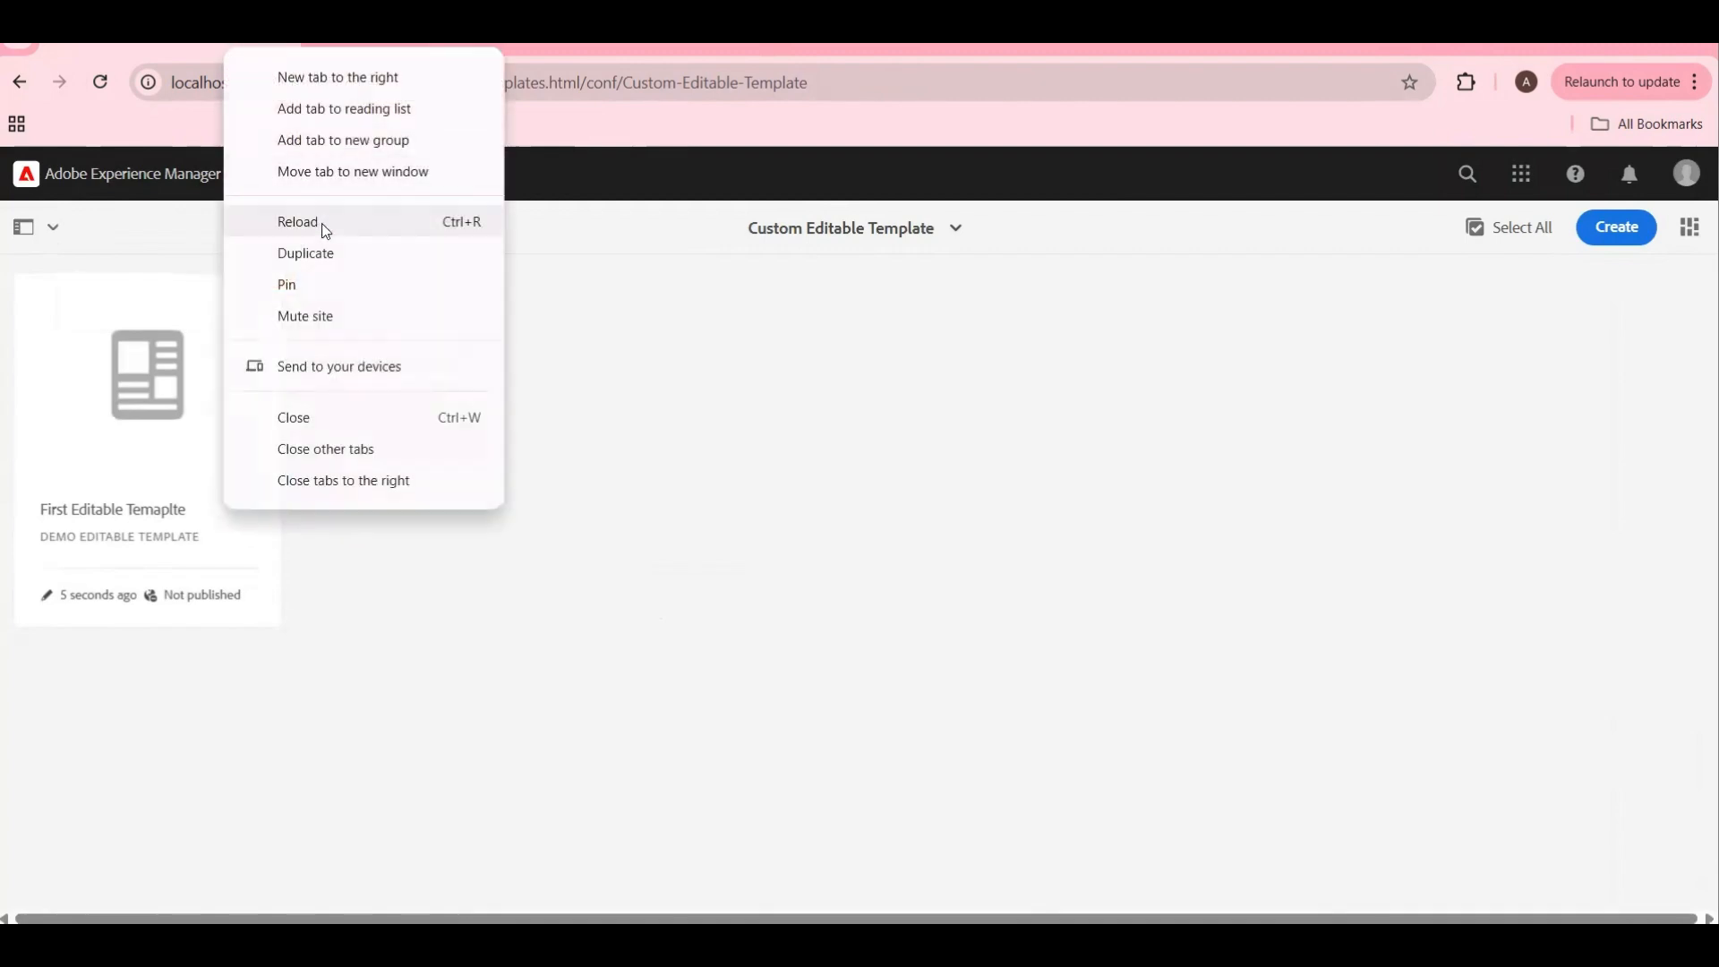
{"action": "left_click", "coordinate": [333, 252]}
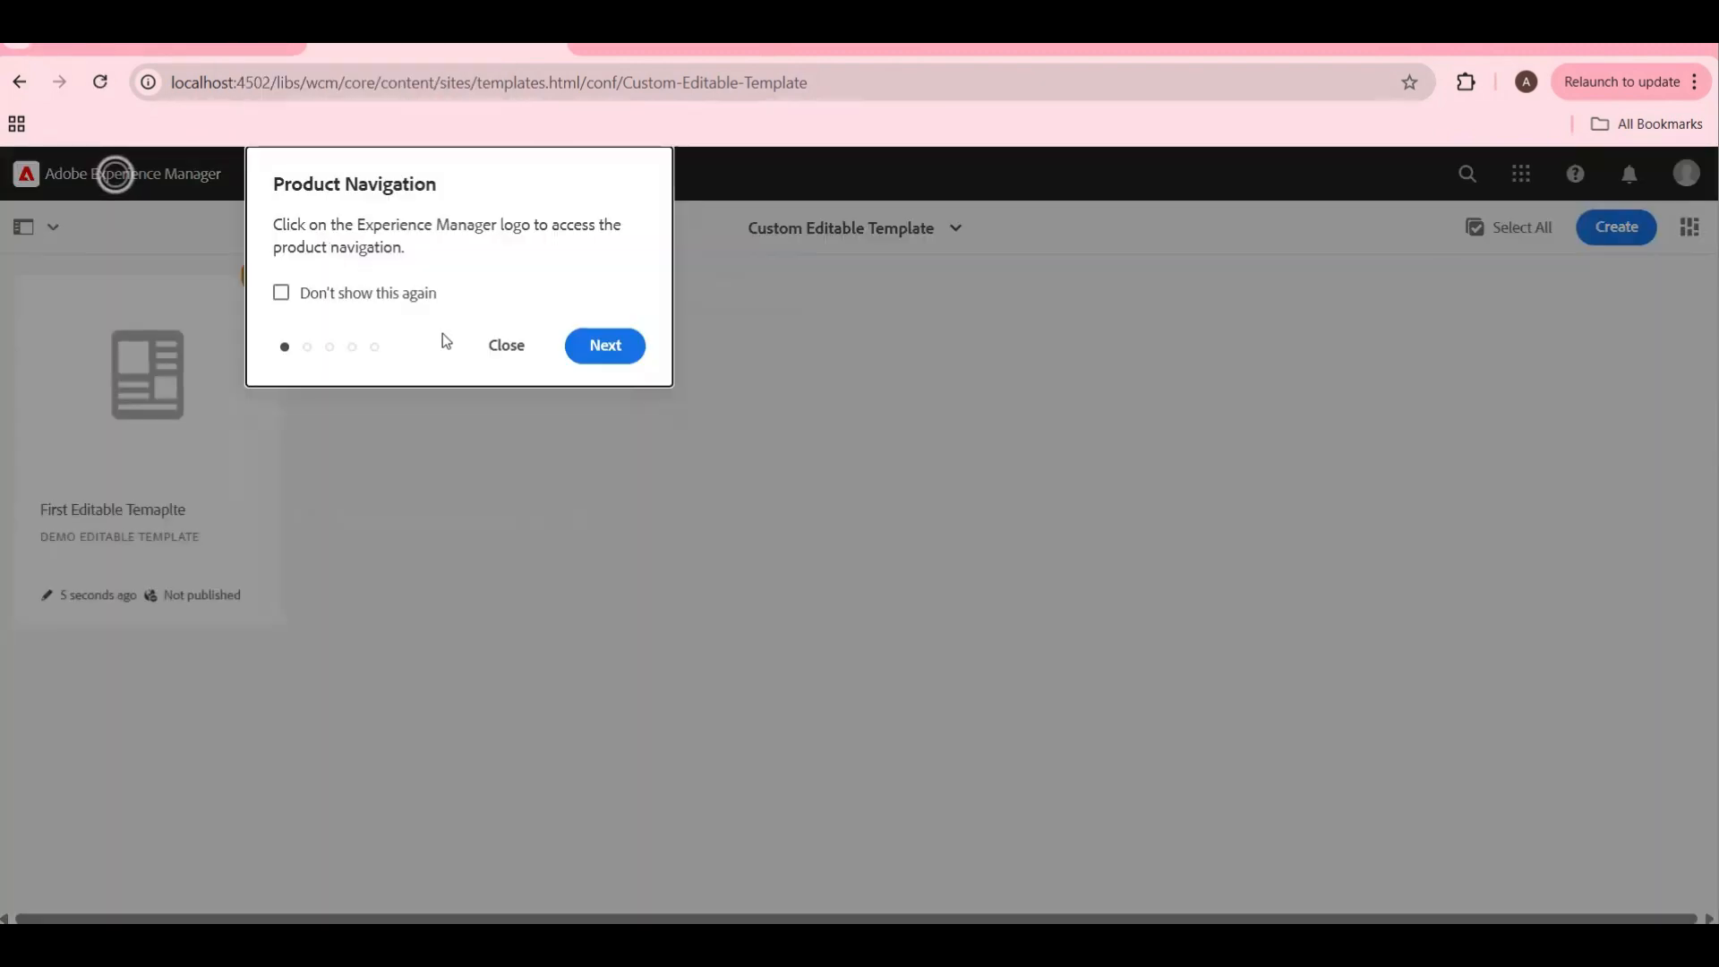
{"action": "left_click", "coordinate": [506, 349]}
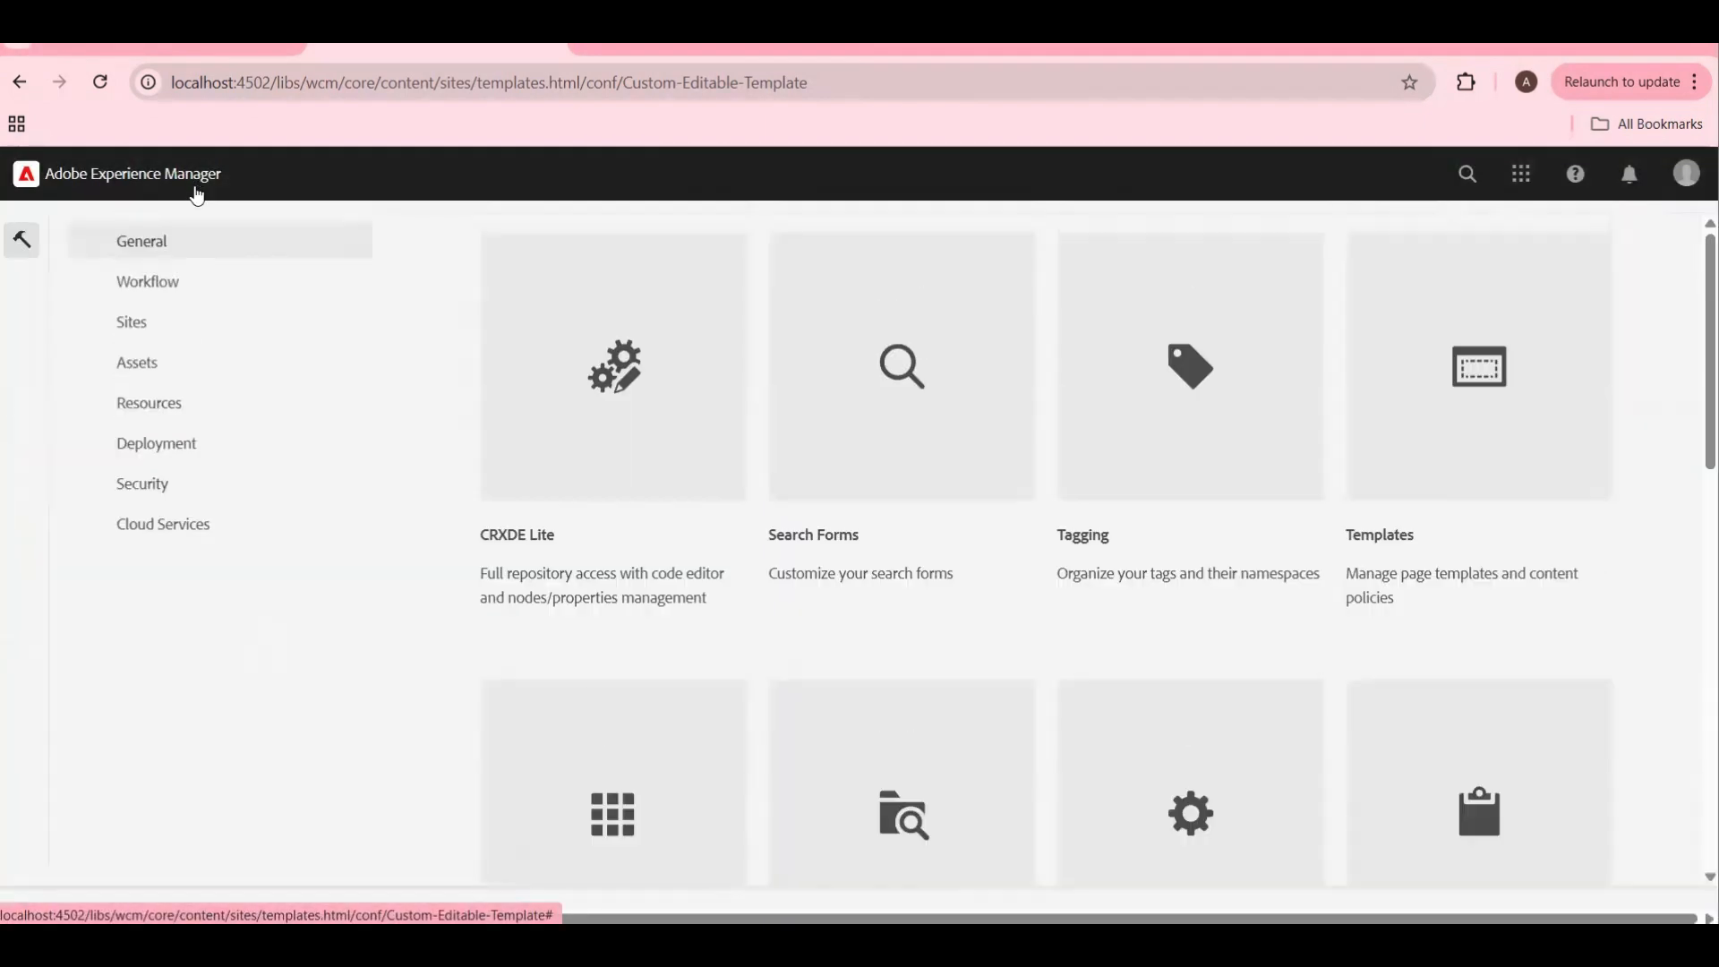
{"action": "left_click", "coordinate": [23, 227]}
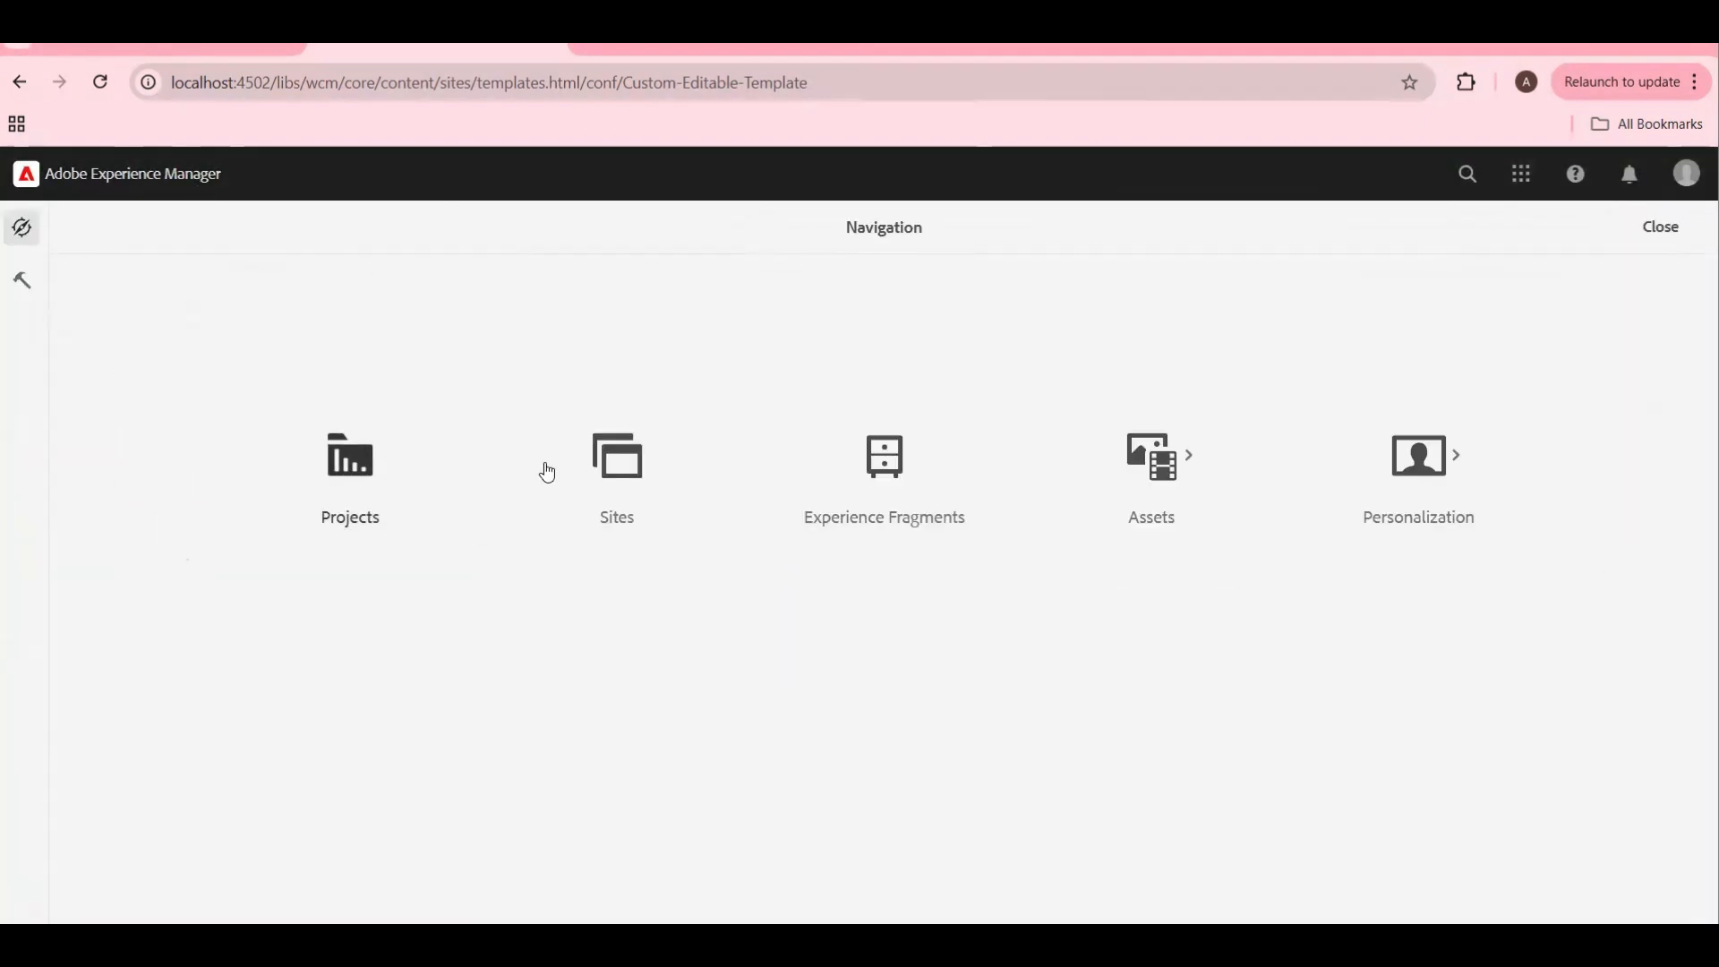
{"action": "left_click", "coordinate": [616, 488]}
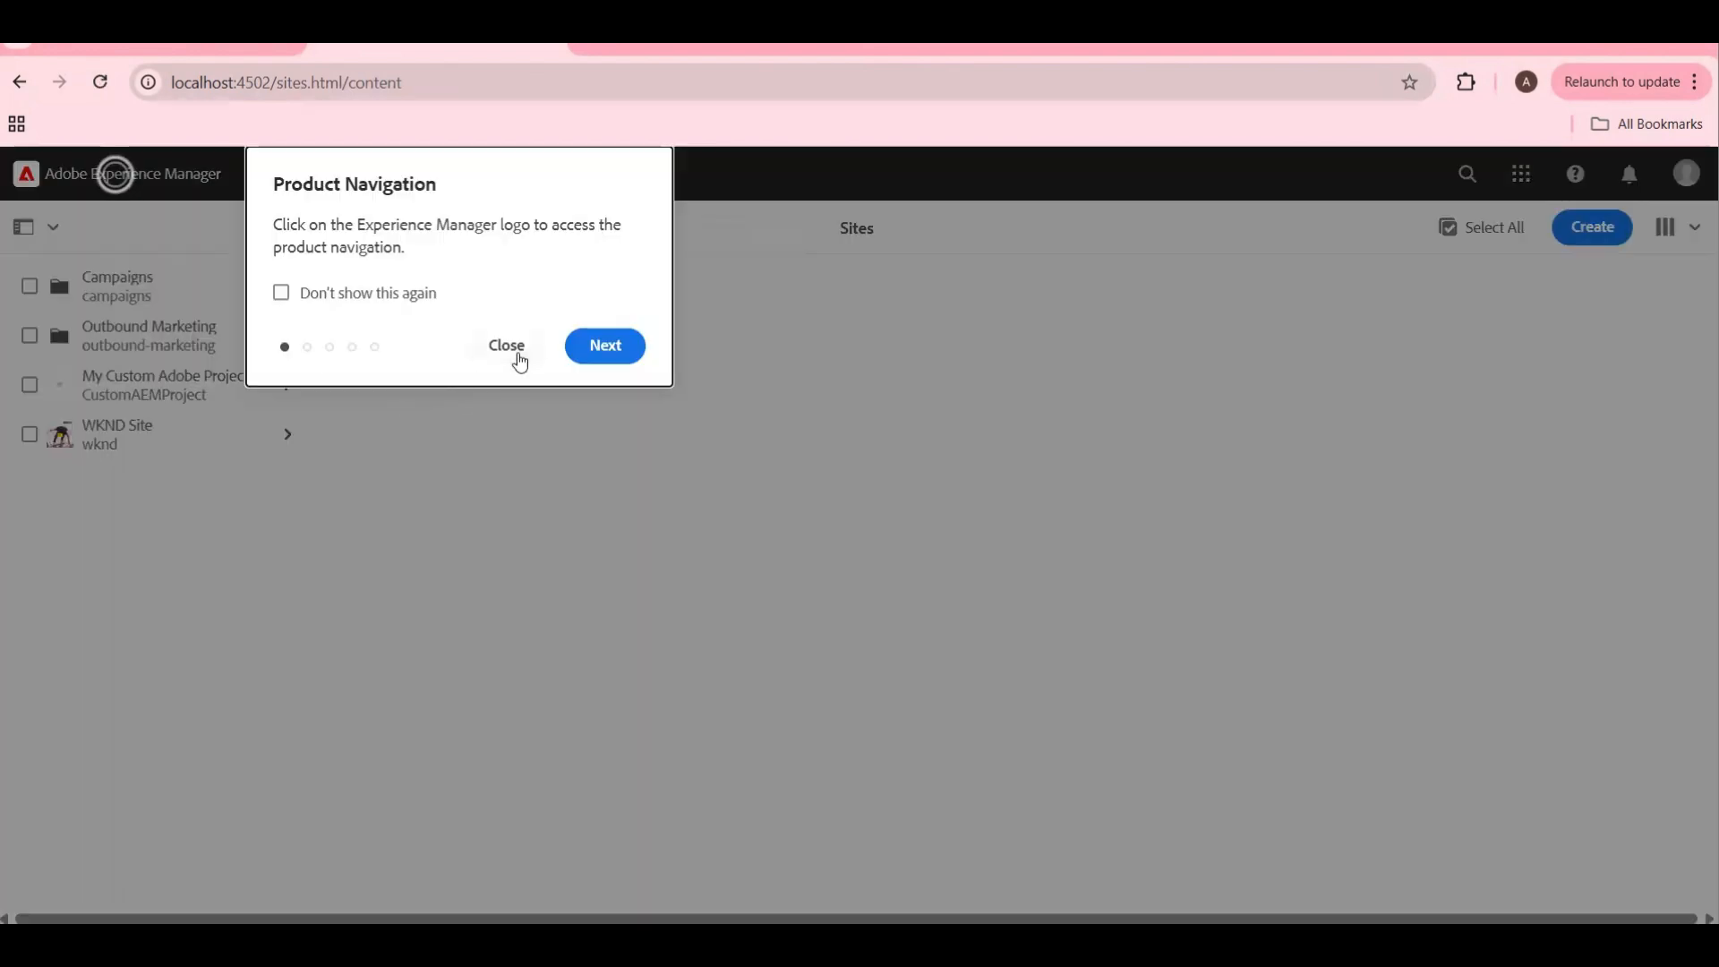
{"action": "left_click", "coordinate": [510, 349]}
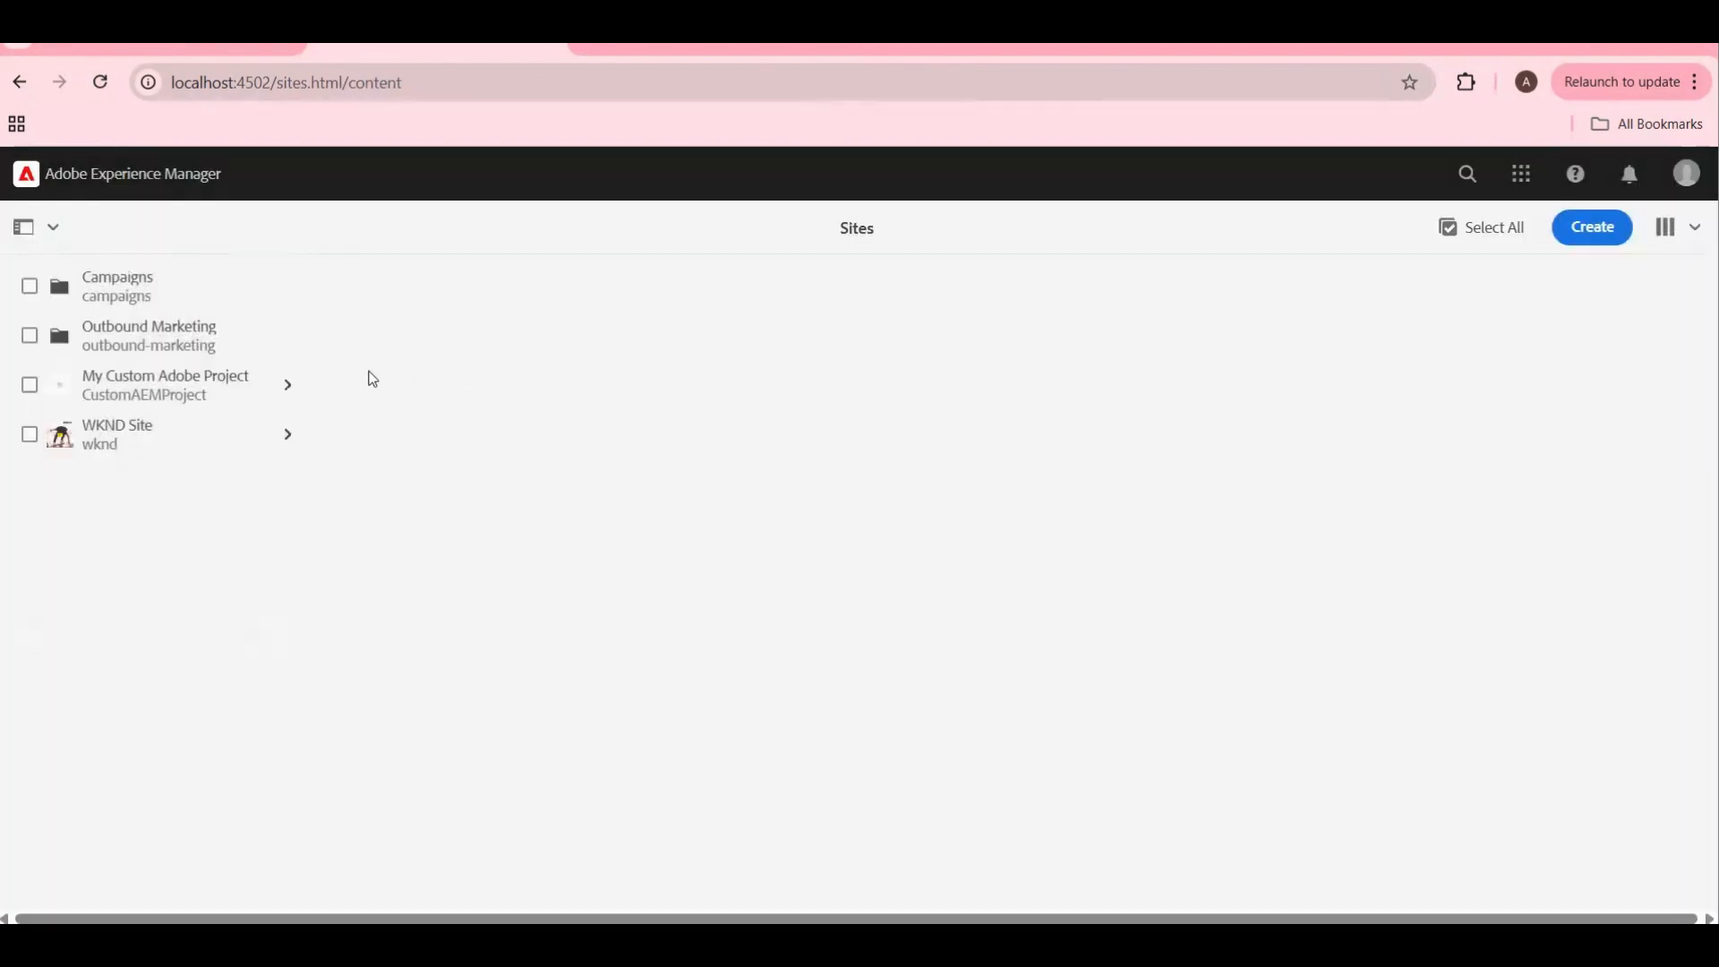
Step: Browse to My Custom Adobe Project/us/en and start creating a page there to check which templates are offered
{"action": "left_click", "coordinate": [287, 385]}
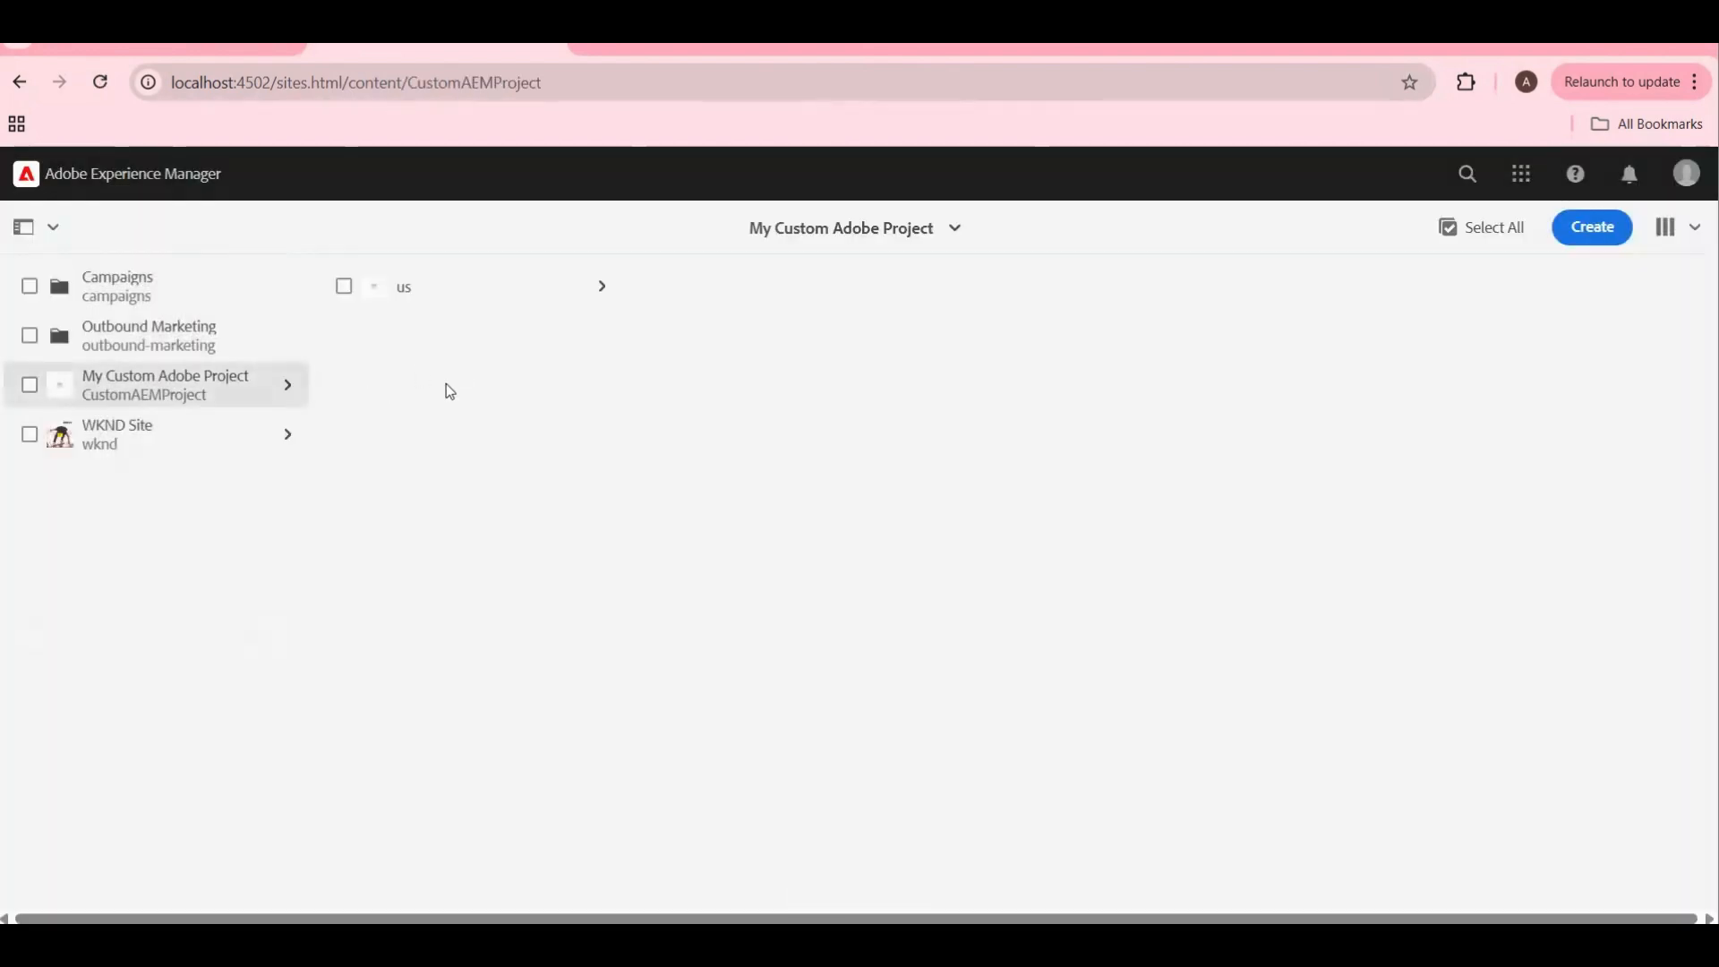
{"action": "left_click", "coordinate": [600, 291]}
{"action": "left_click", "coordinate": [873, 295]}
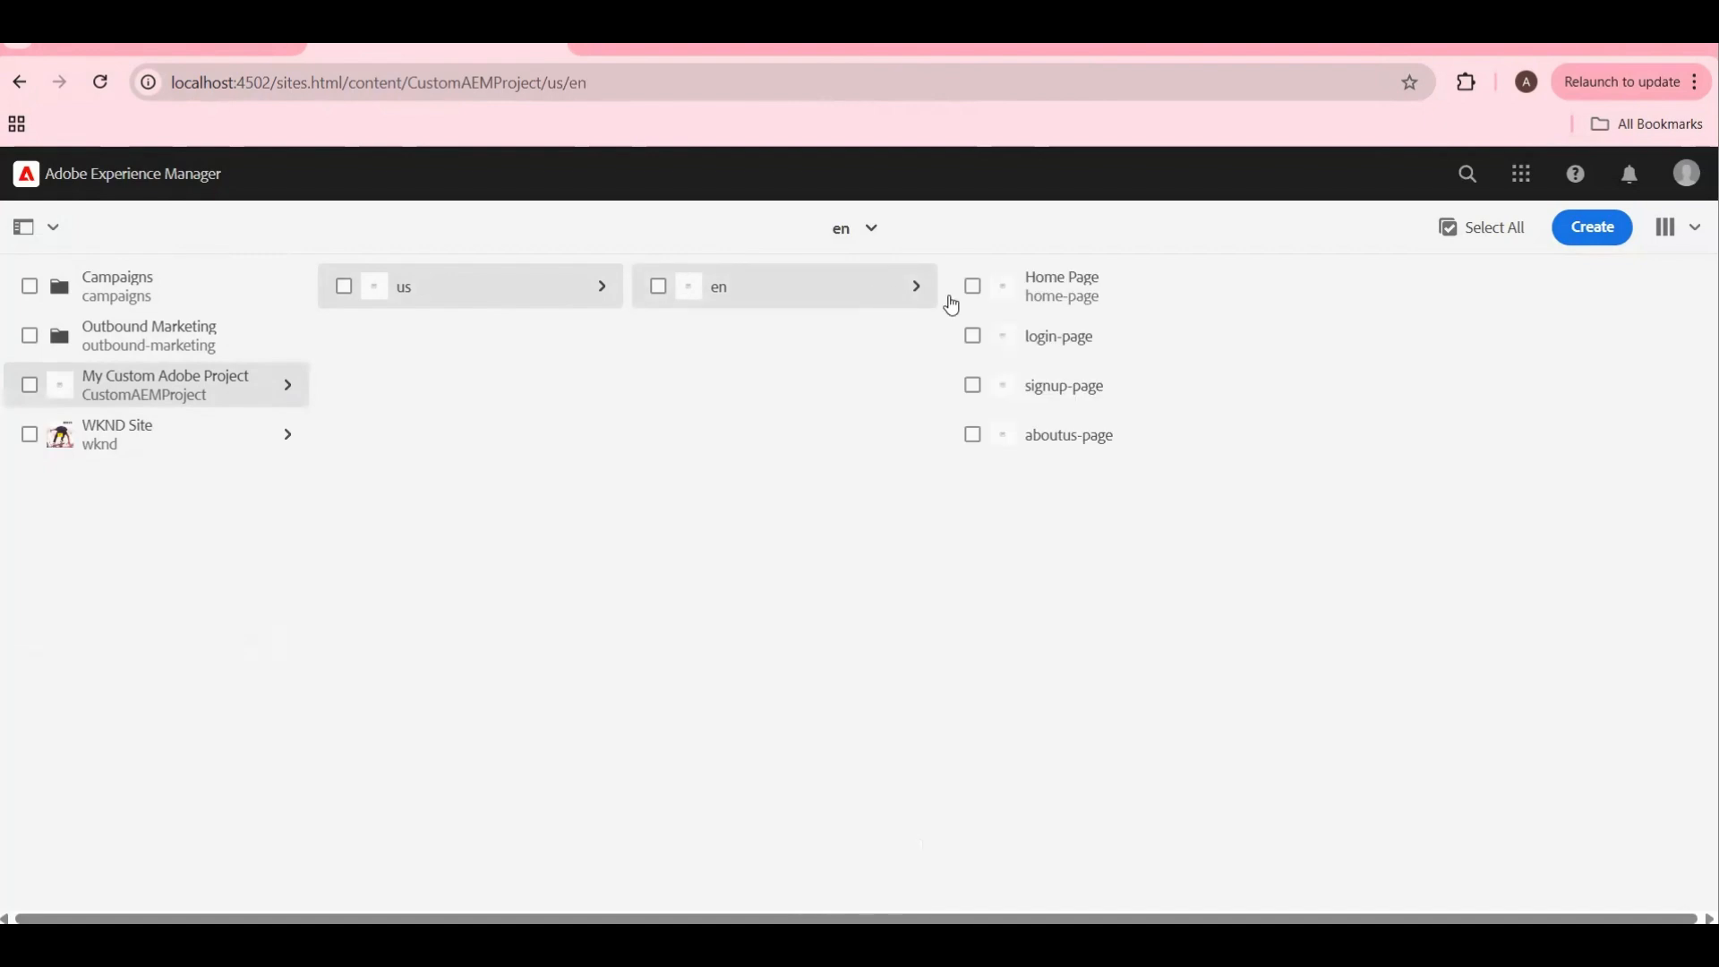
{"action": "left_click", "coordinate": [1607, 231]}
{"action": "left_click", "coordinate": [1520, 278]}
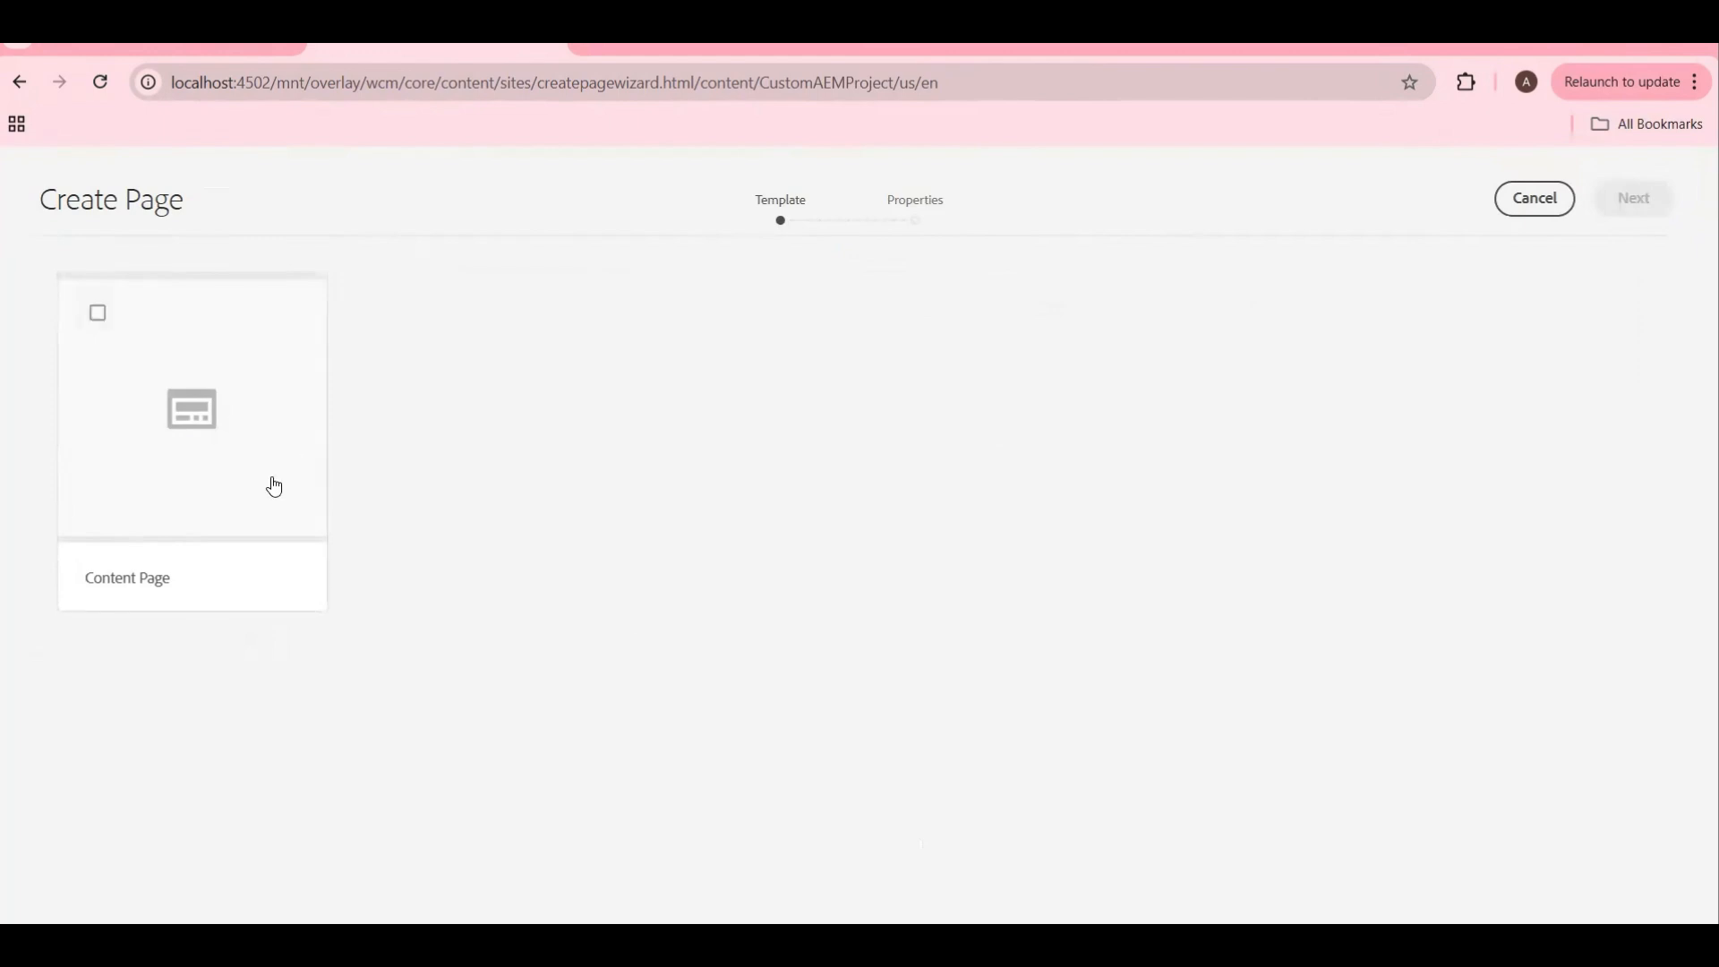
Step: Switch back to the templates console tab and enable the First Editable Temaplte template
{"action": "left_click", "coordinate": [181, 46]}
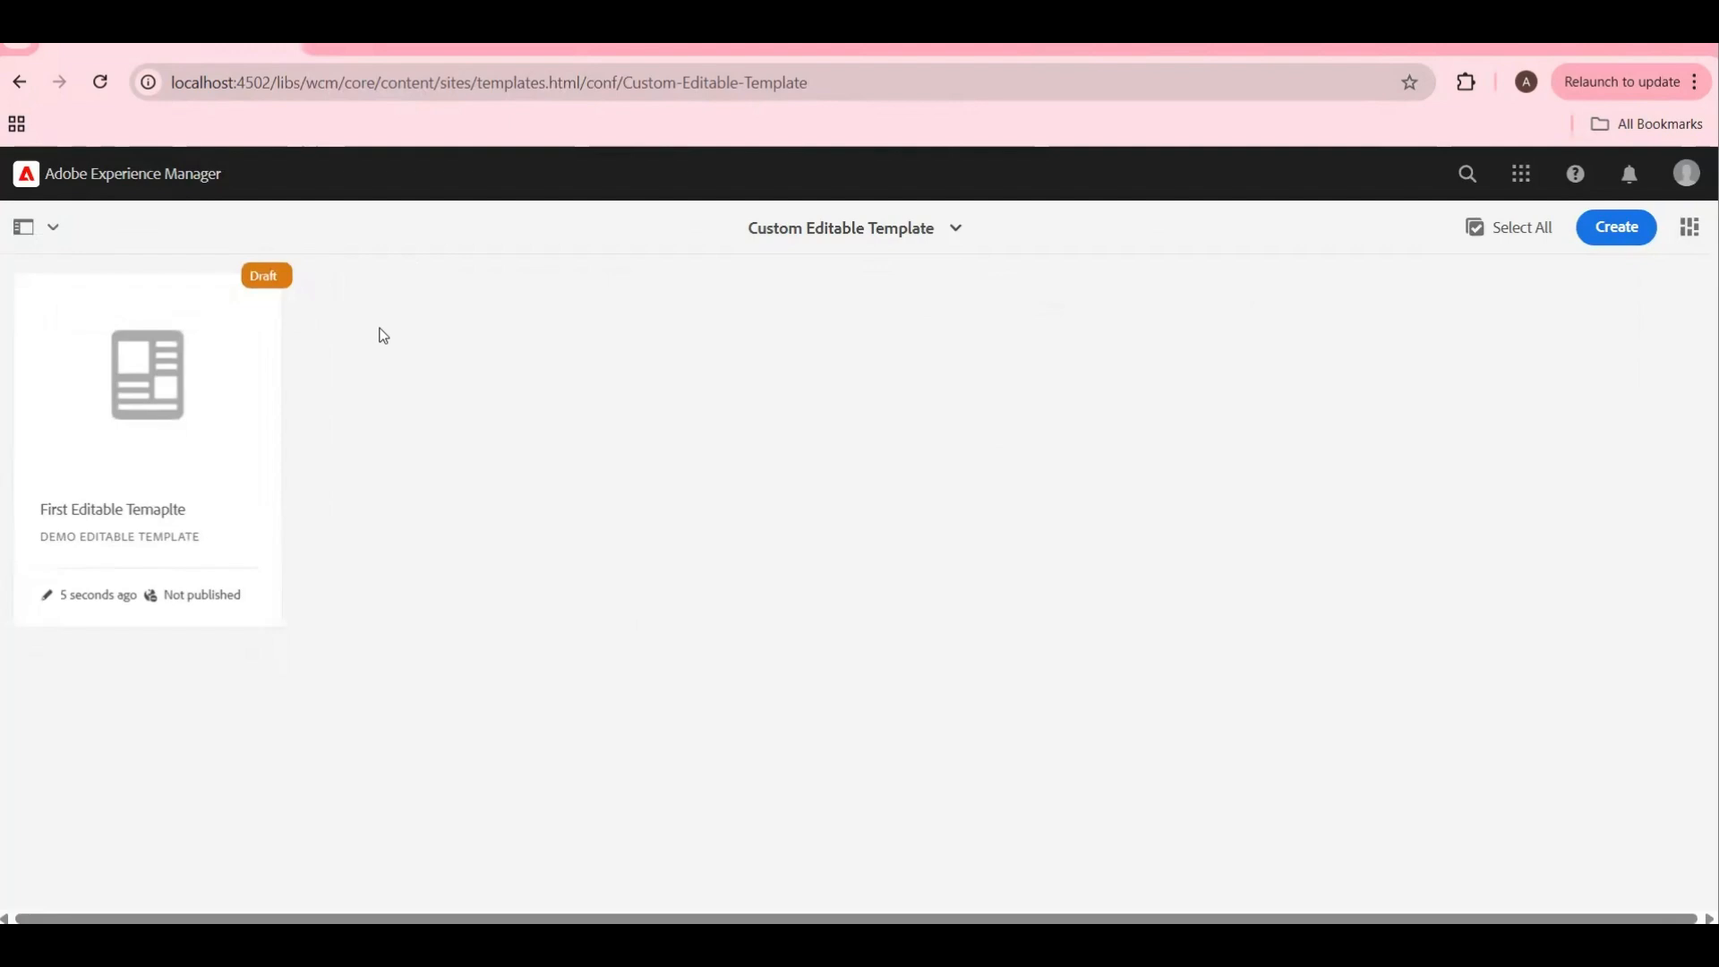
{"action": "mouse_move", "coordinate": [101, 313]}
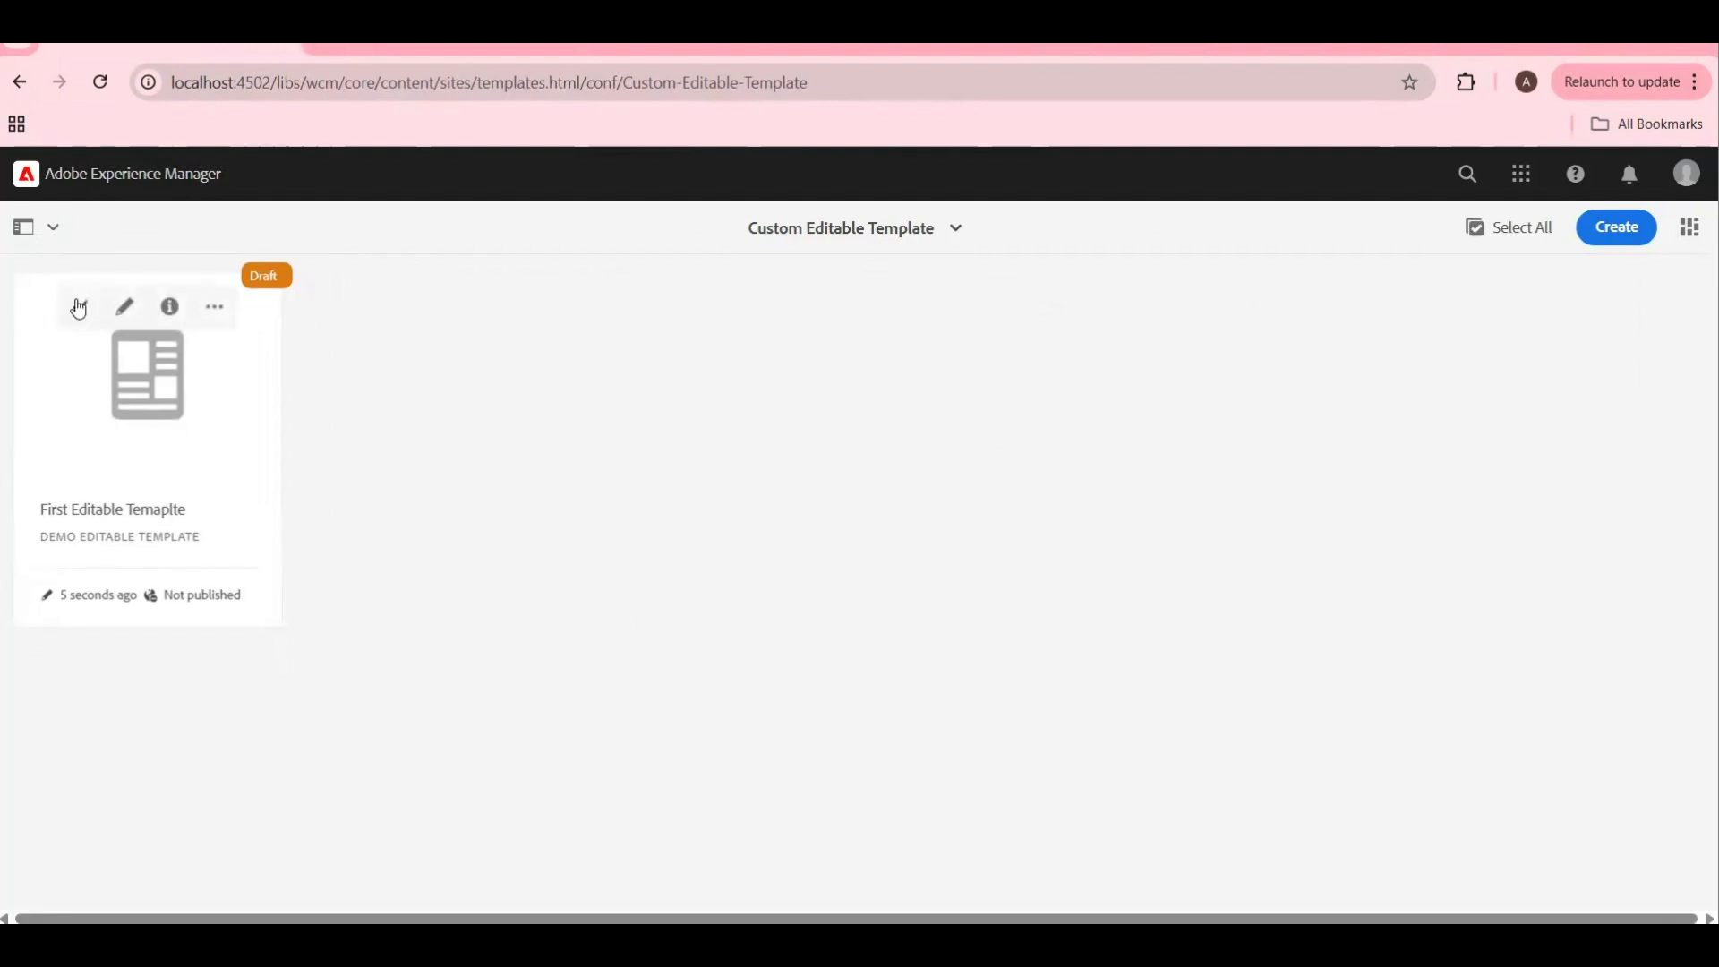
{"action": "left_click", "coordinate": [80, 309]}
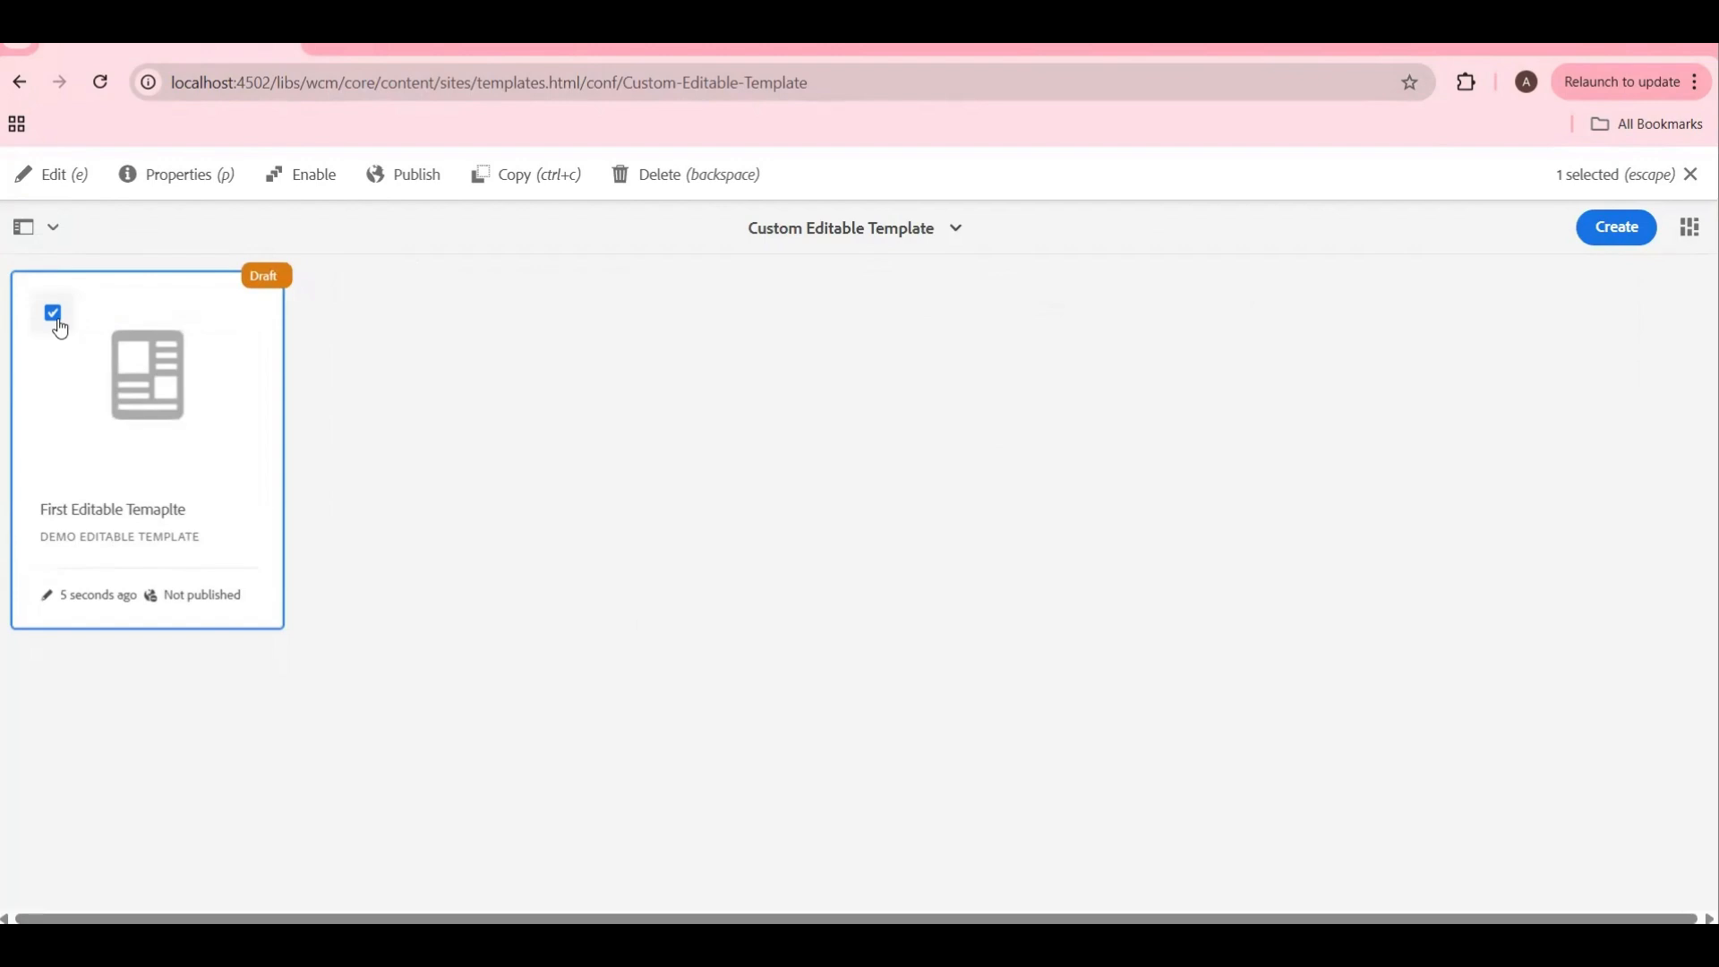
{"action": "left_click", "coordinate": [309, 183]}
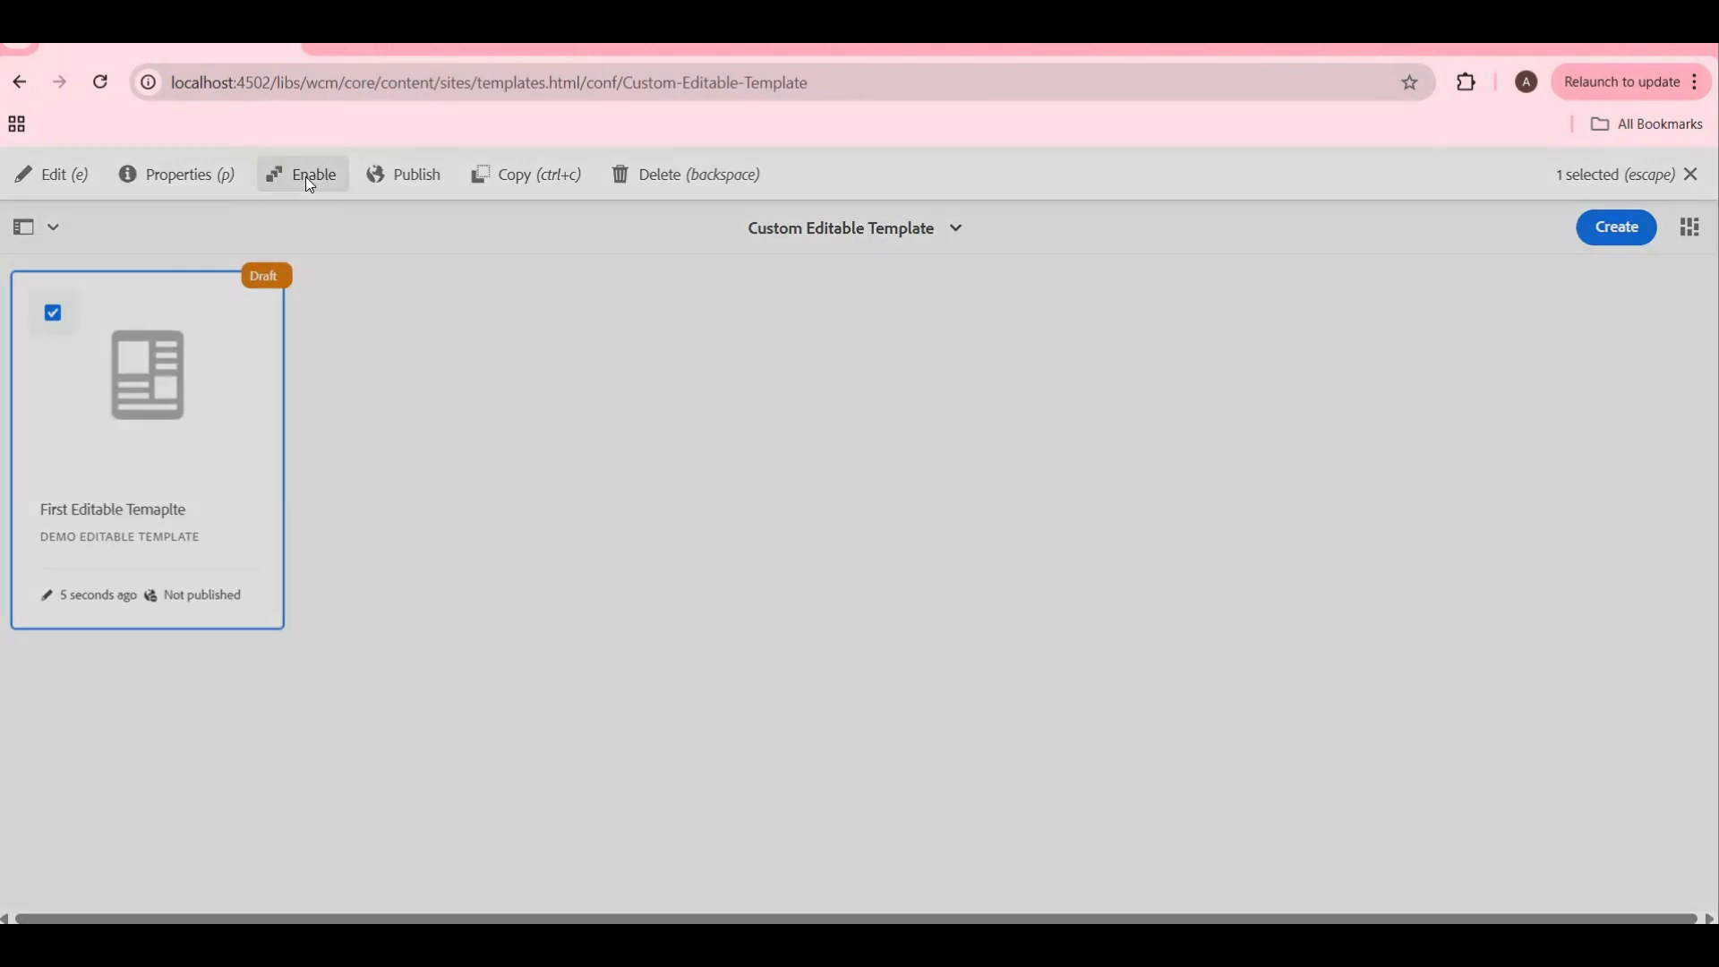
{"action": "left_click", "coordinate": [1030, 649]}
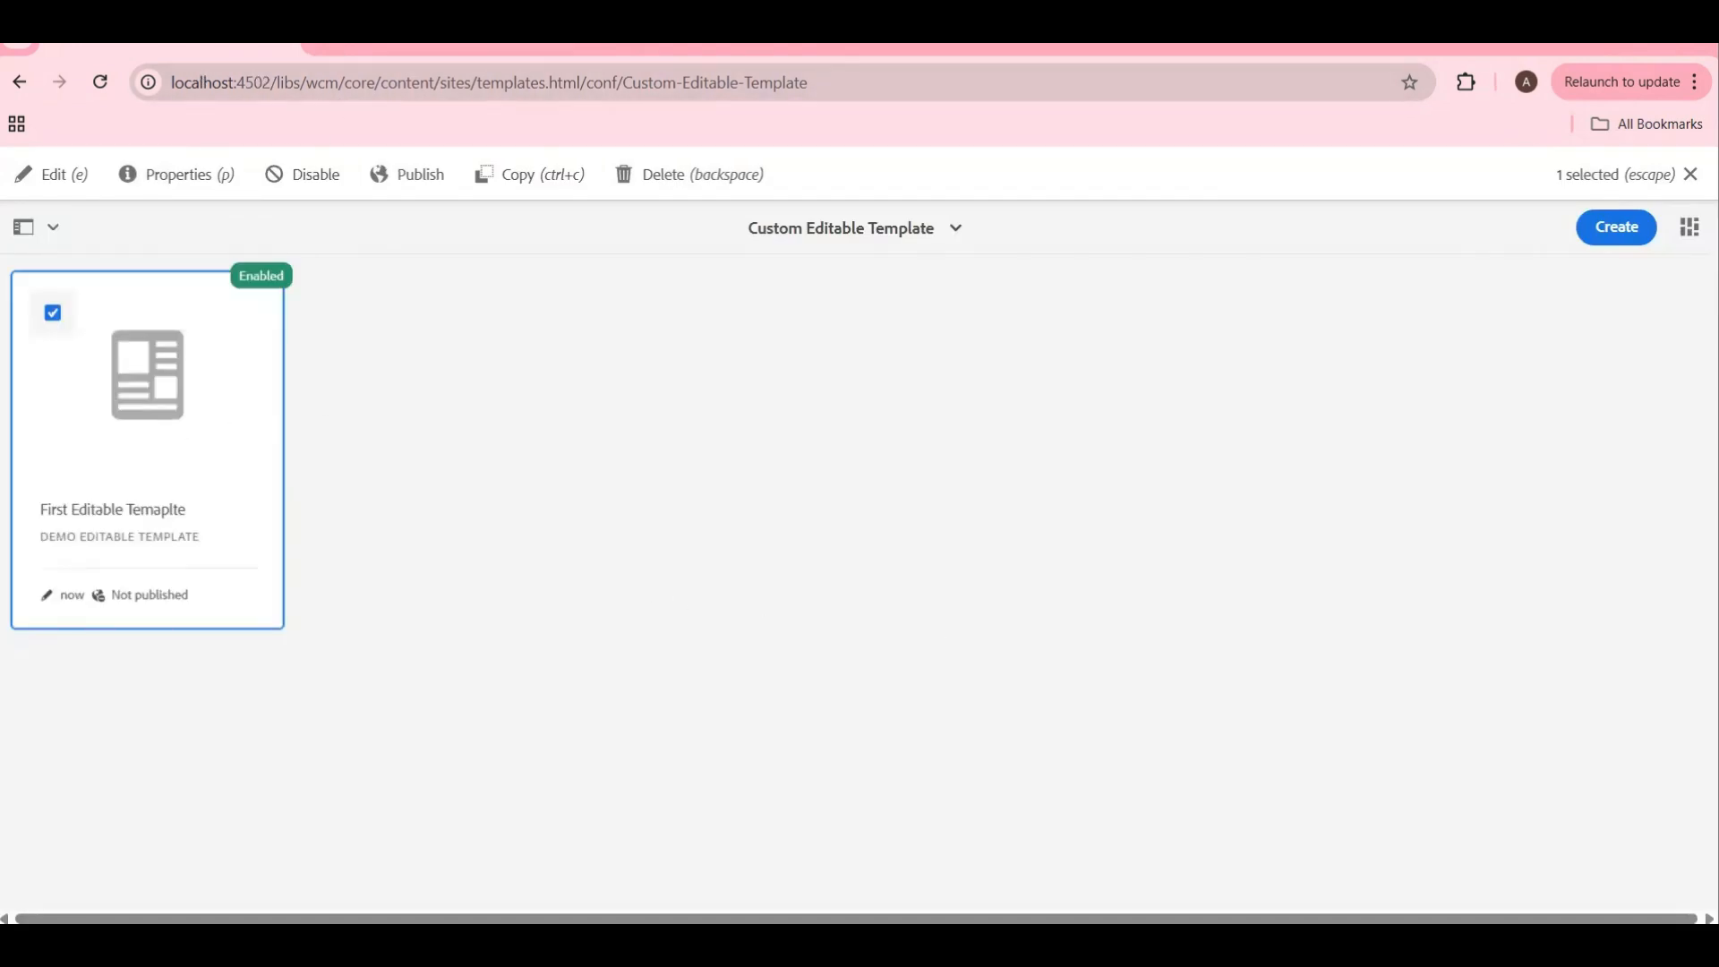
Step: Return to the en page list in Sites and restart page creation to check the offered templates again
{"action": "left_click", "coordinate": [364, 50]}
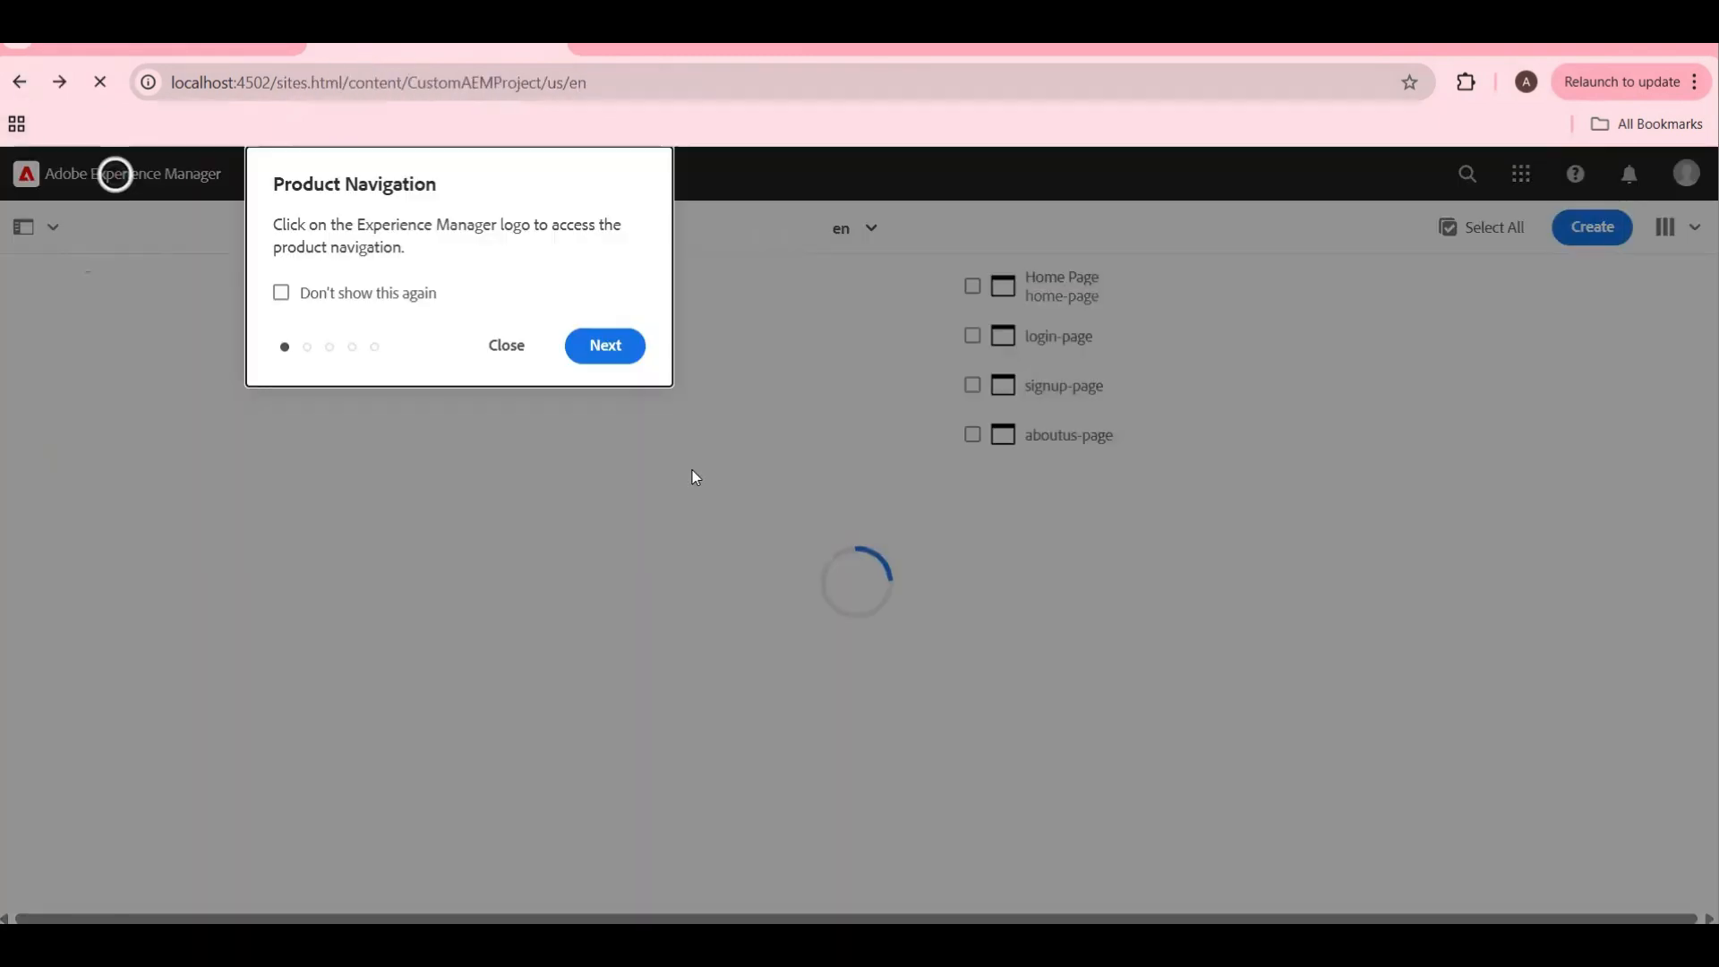
{"action": "left_click", "coordinate": [502, 349]}
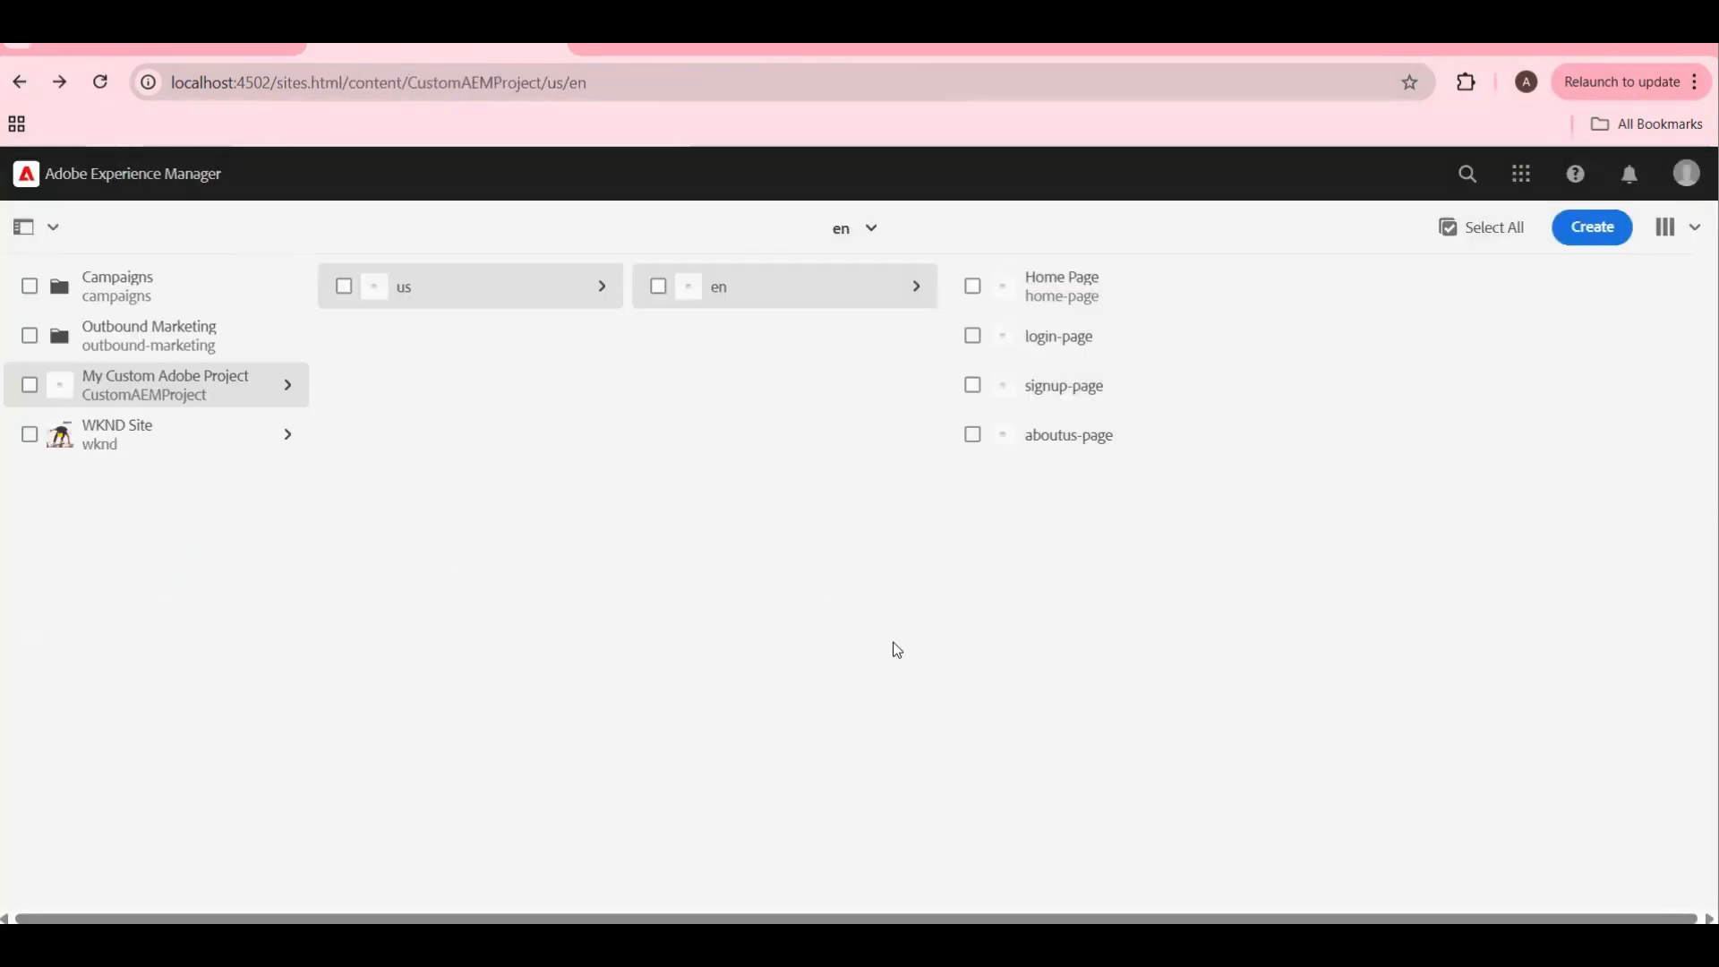
{"action": "left_click", "coordinate": [1600, 239]}
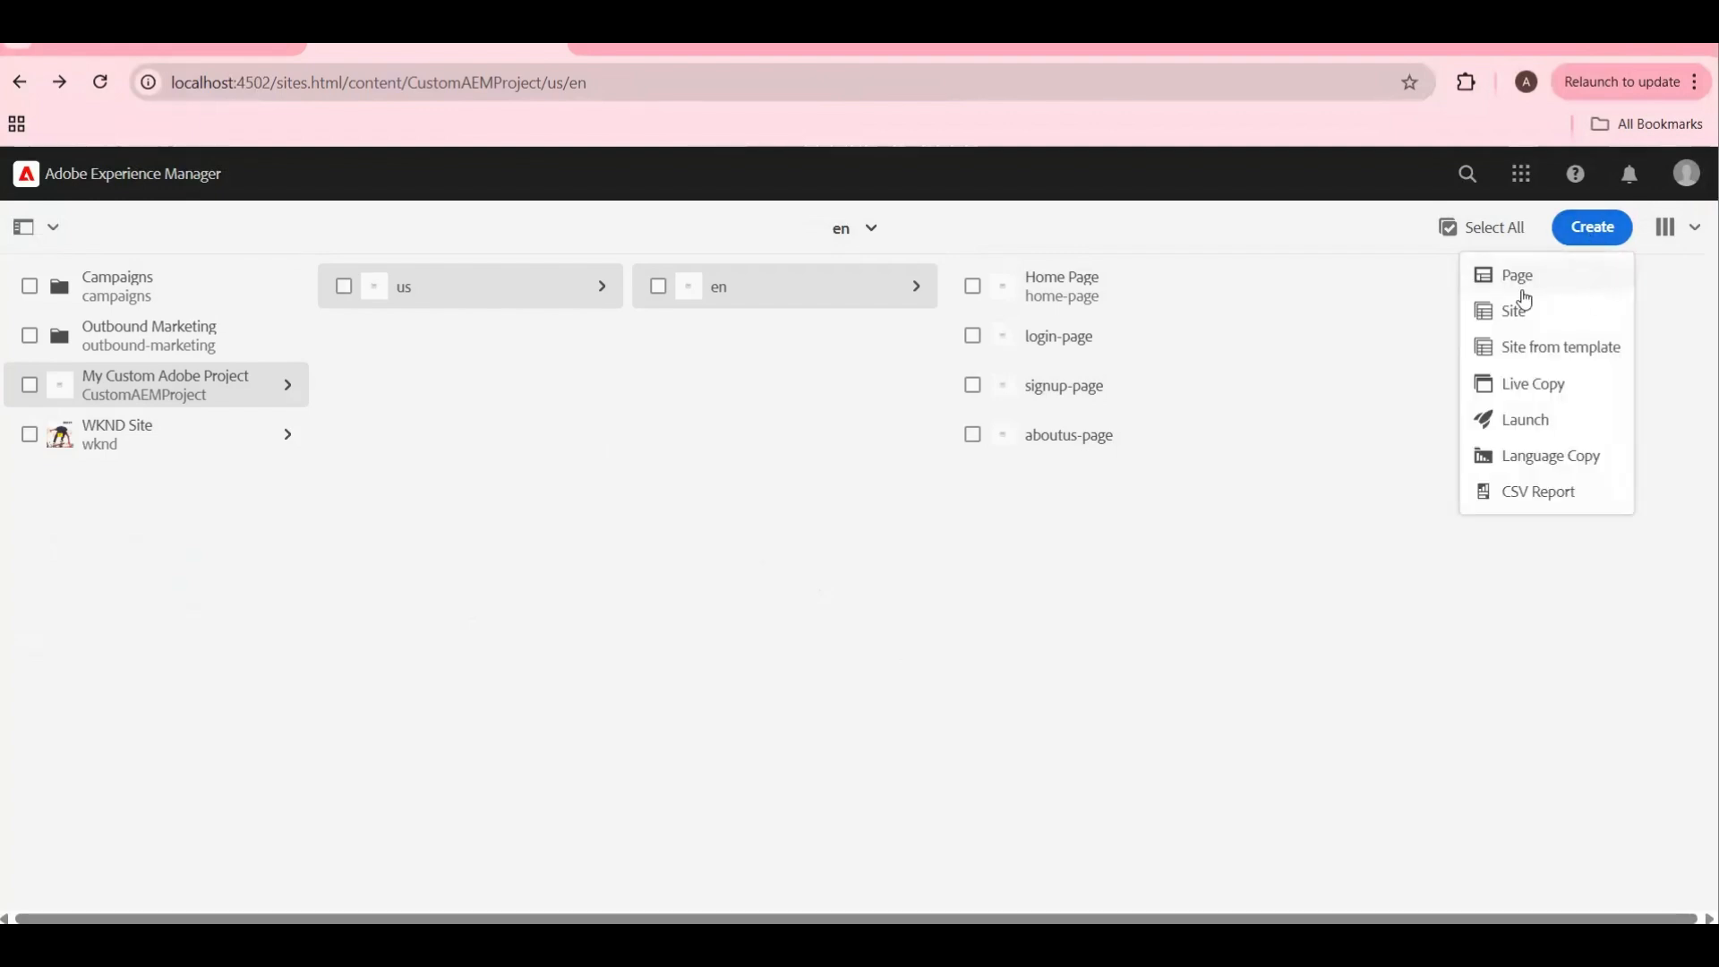
{"action": "left_click", "coordinate": [1517, 279]}
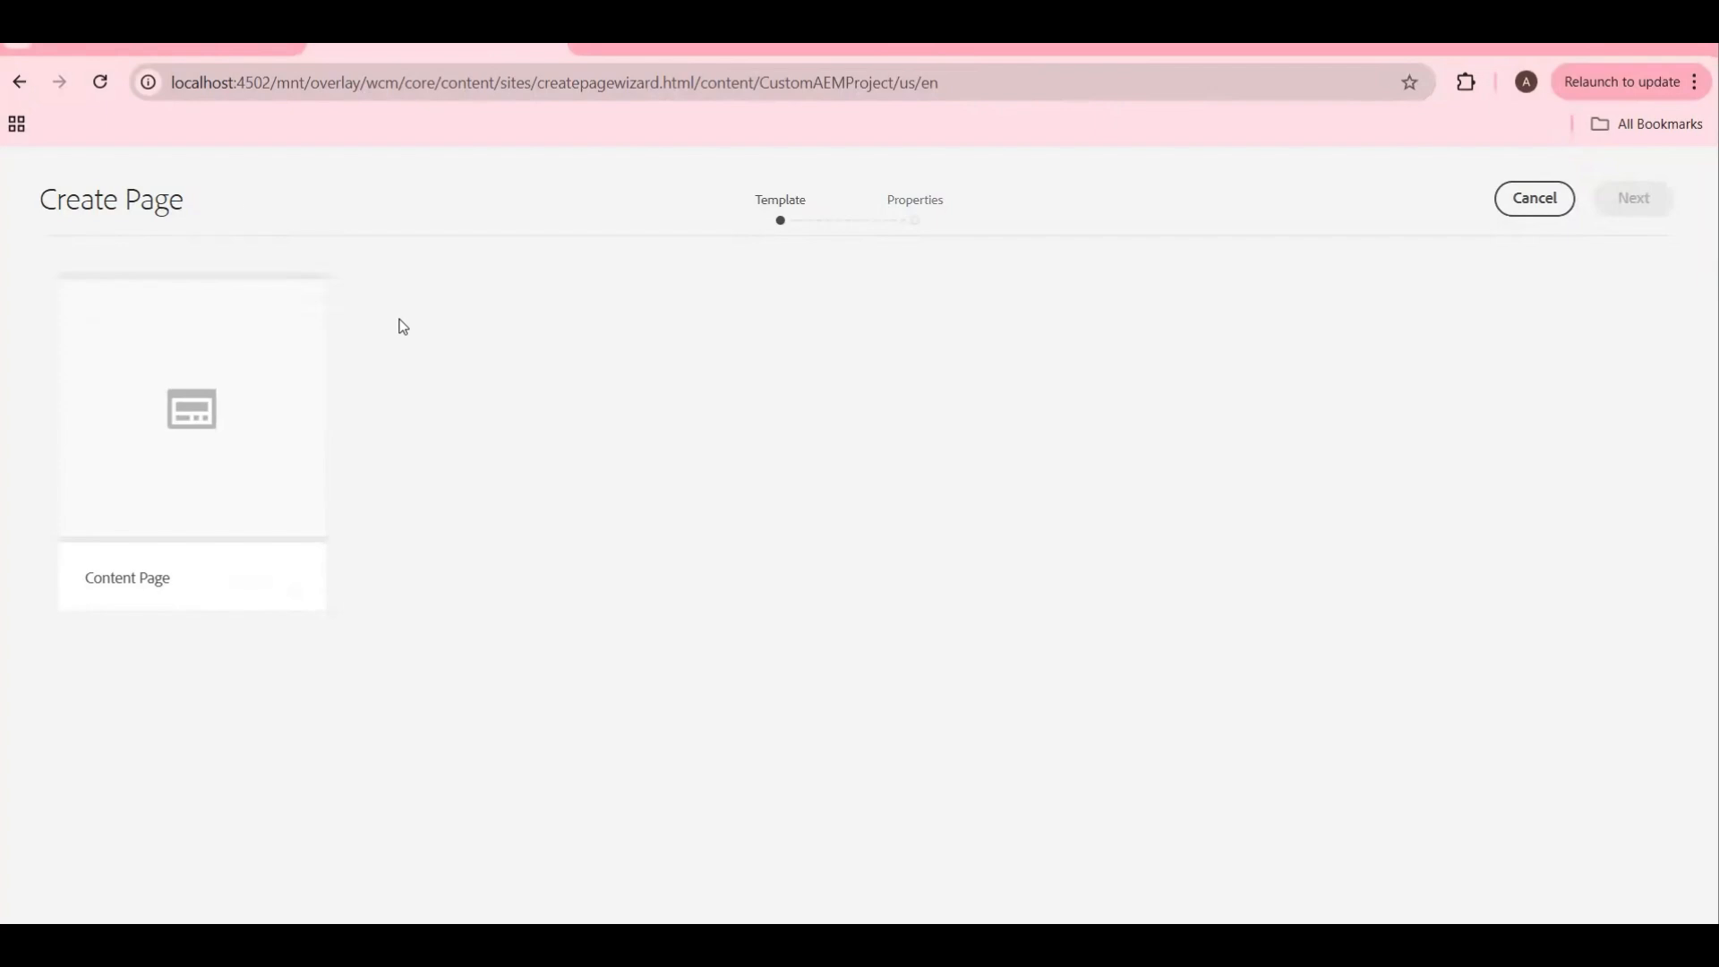
Step: Leave the page creation wizard, dismiss the product navigation tip and reload the en page list
{"action": "left_click", "coordinate": [22, 83]}
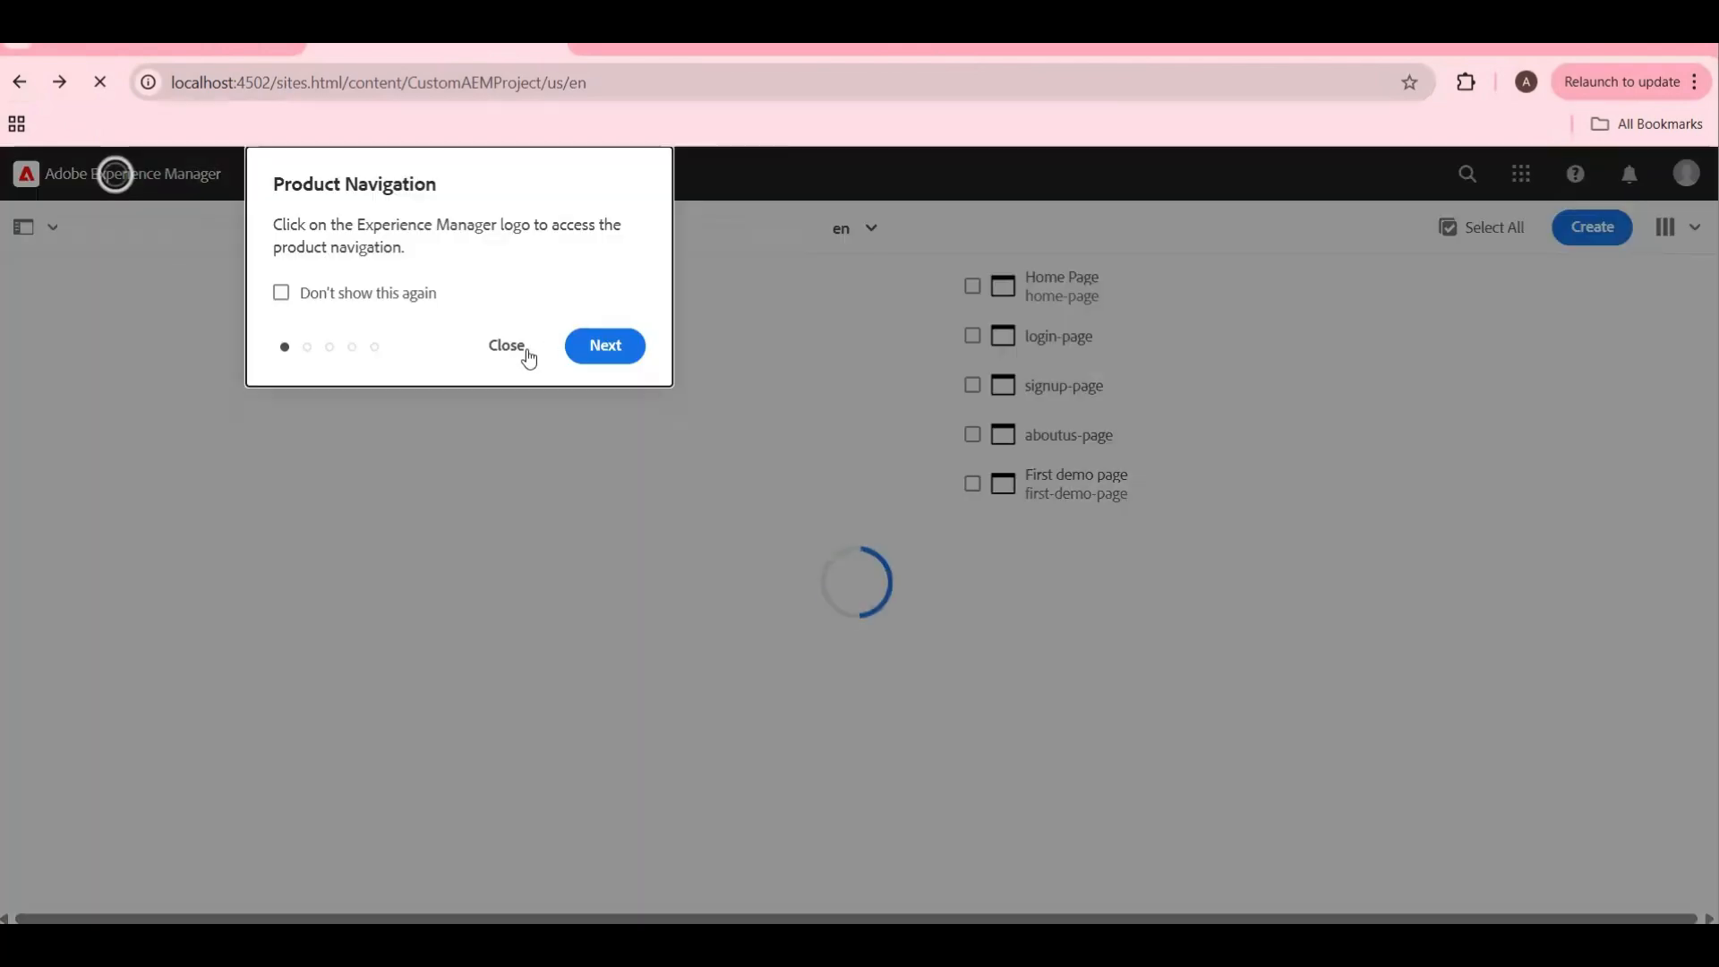
{"action": "left_click", "coordinate": [508, 348]}
{"action": "left_click", "coordinate": [102, 85]}
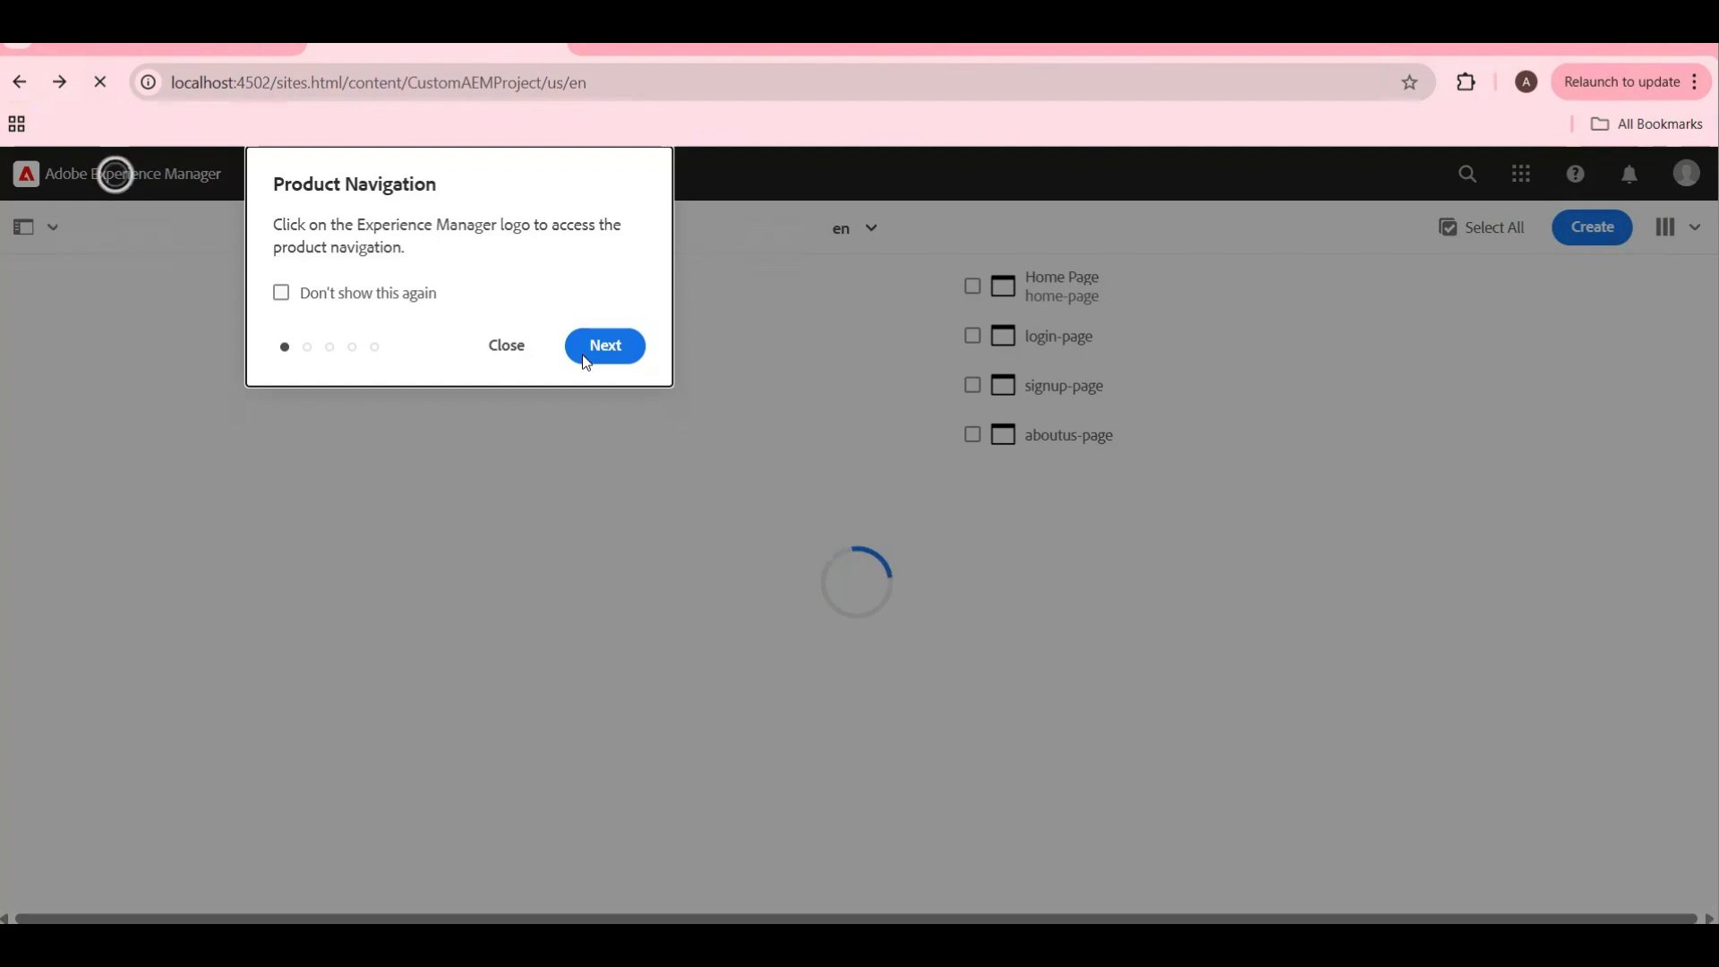
Step: Open the en page's advanced properties and add an empty entry under Allowed Templates
{"action": "left_click", "coordinate": [488, 348]}
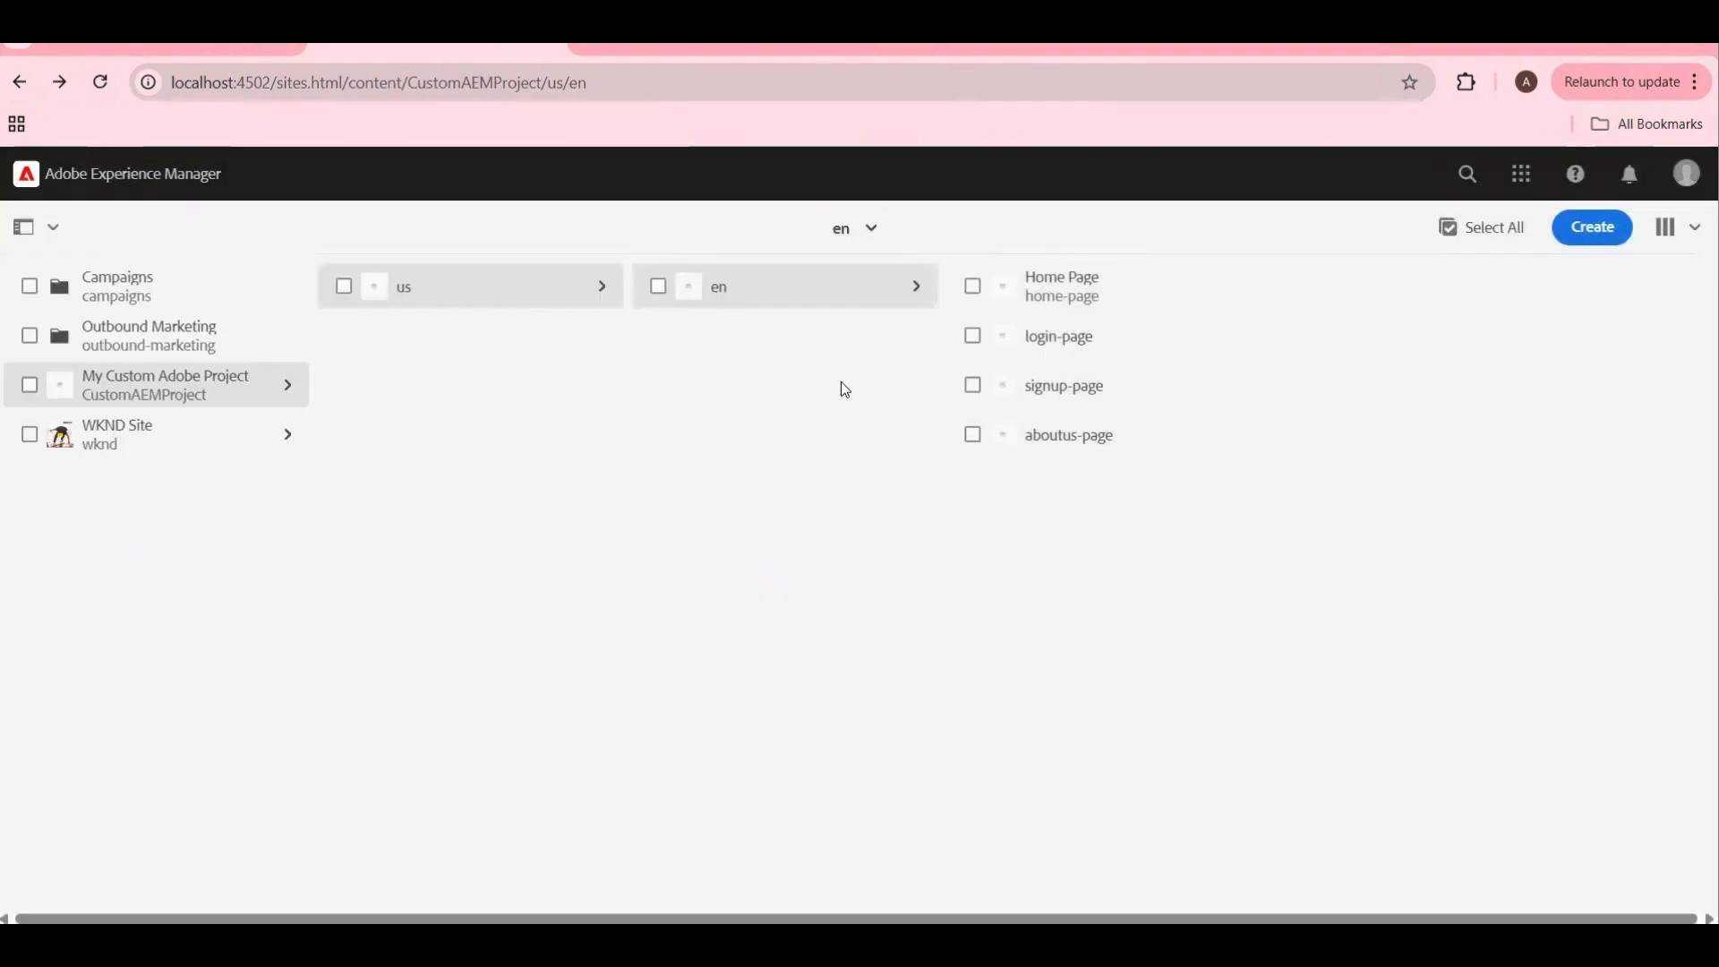
{"action": "left_click", "coordinate": [660, 290]}
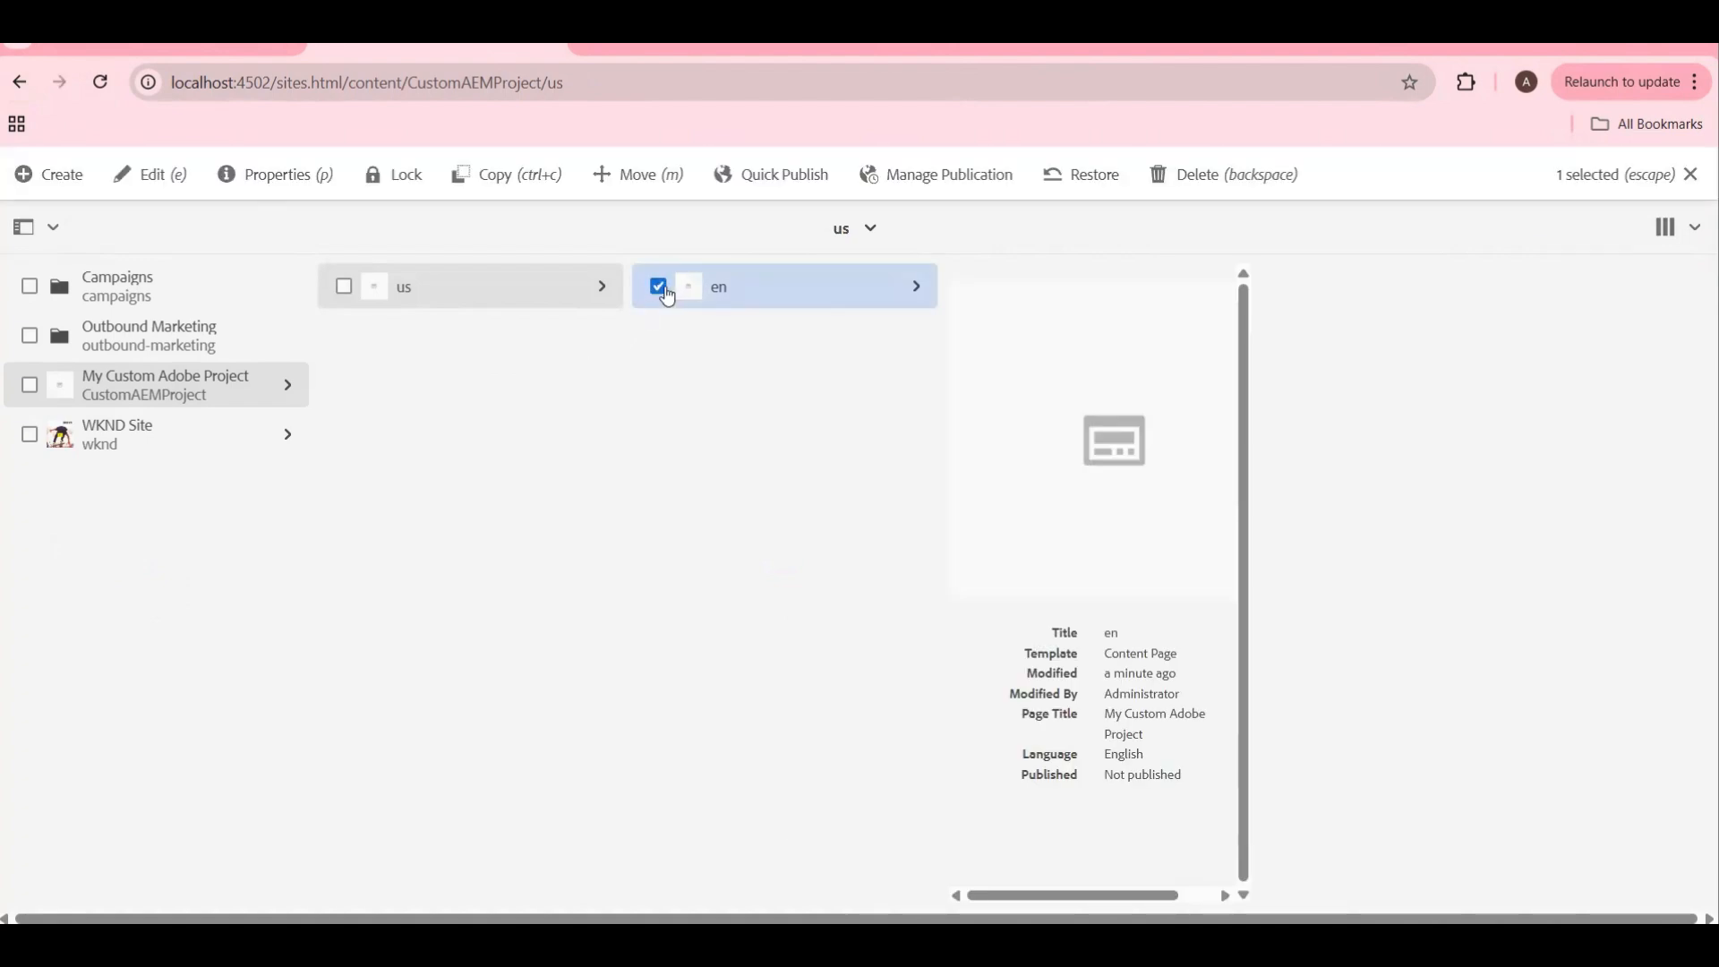
{"action": "left_click", "coordinate": [278, 178]}
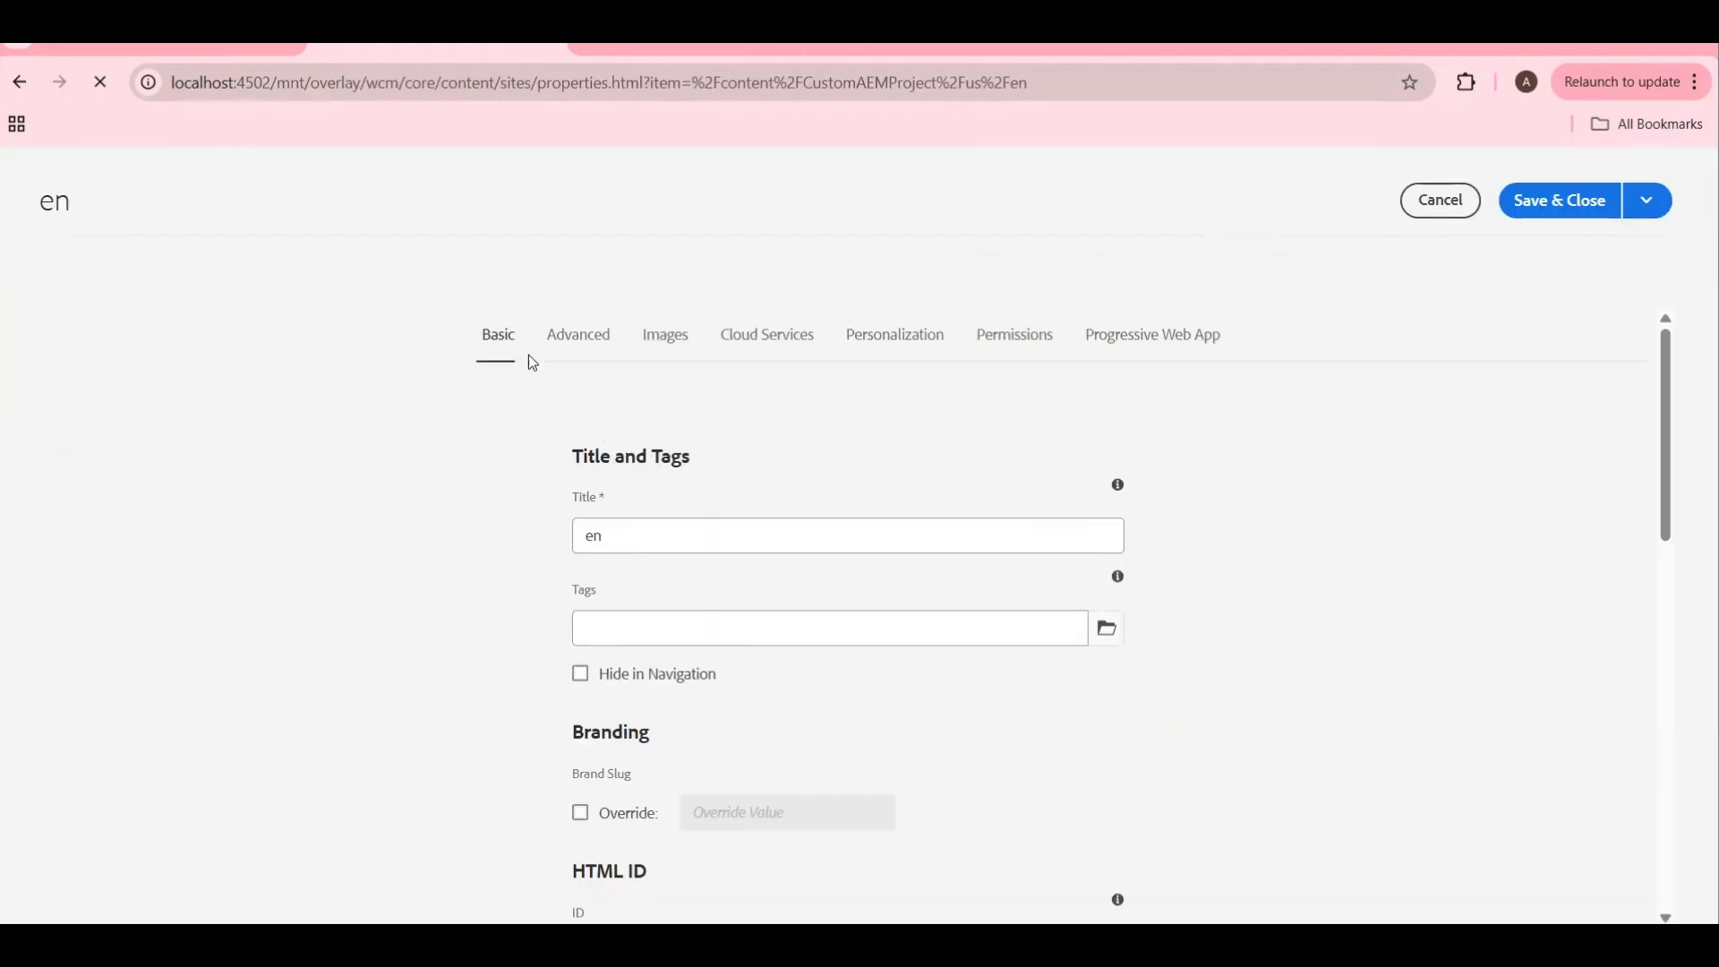
{"action": "left_click", "coordinate": [585, 343]}
{"action": "scroll", "coordinate": [526, 523], "scroll_direction": "down", "scroll_amount": 5}
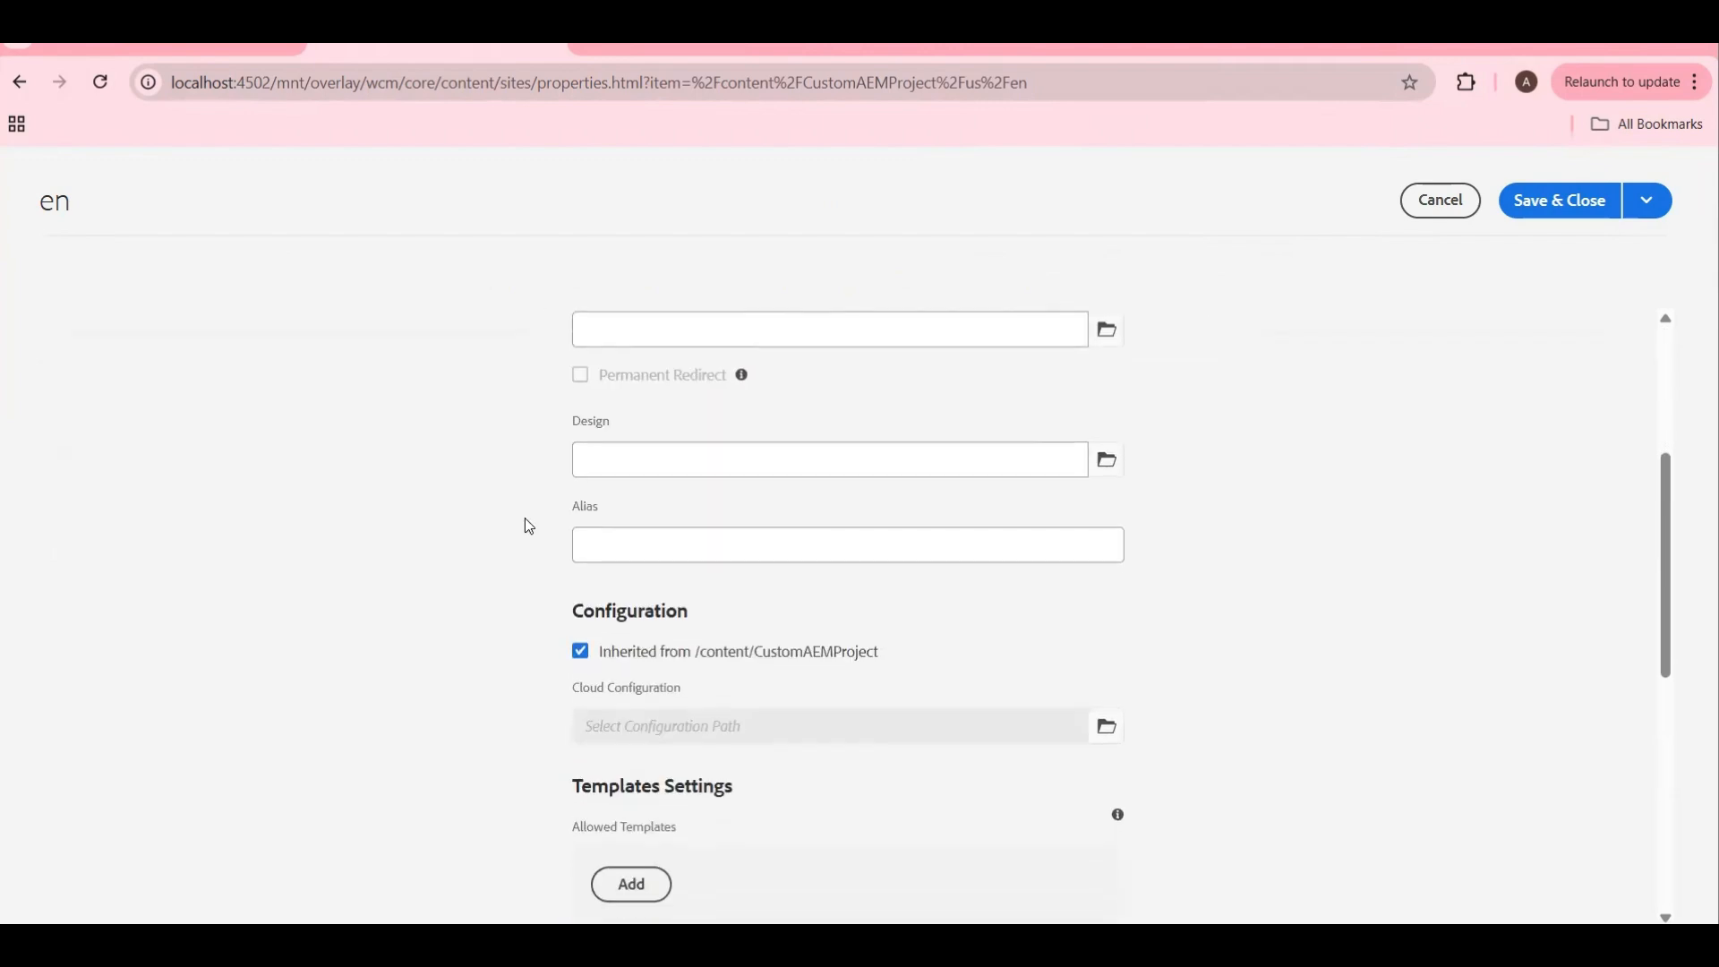
{"action": "scroll", "coordinate": [527, 520], "scroll_direction": "down", "scroll_amount": 1}
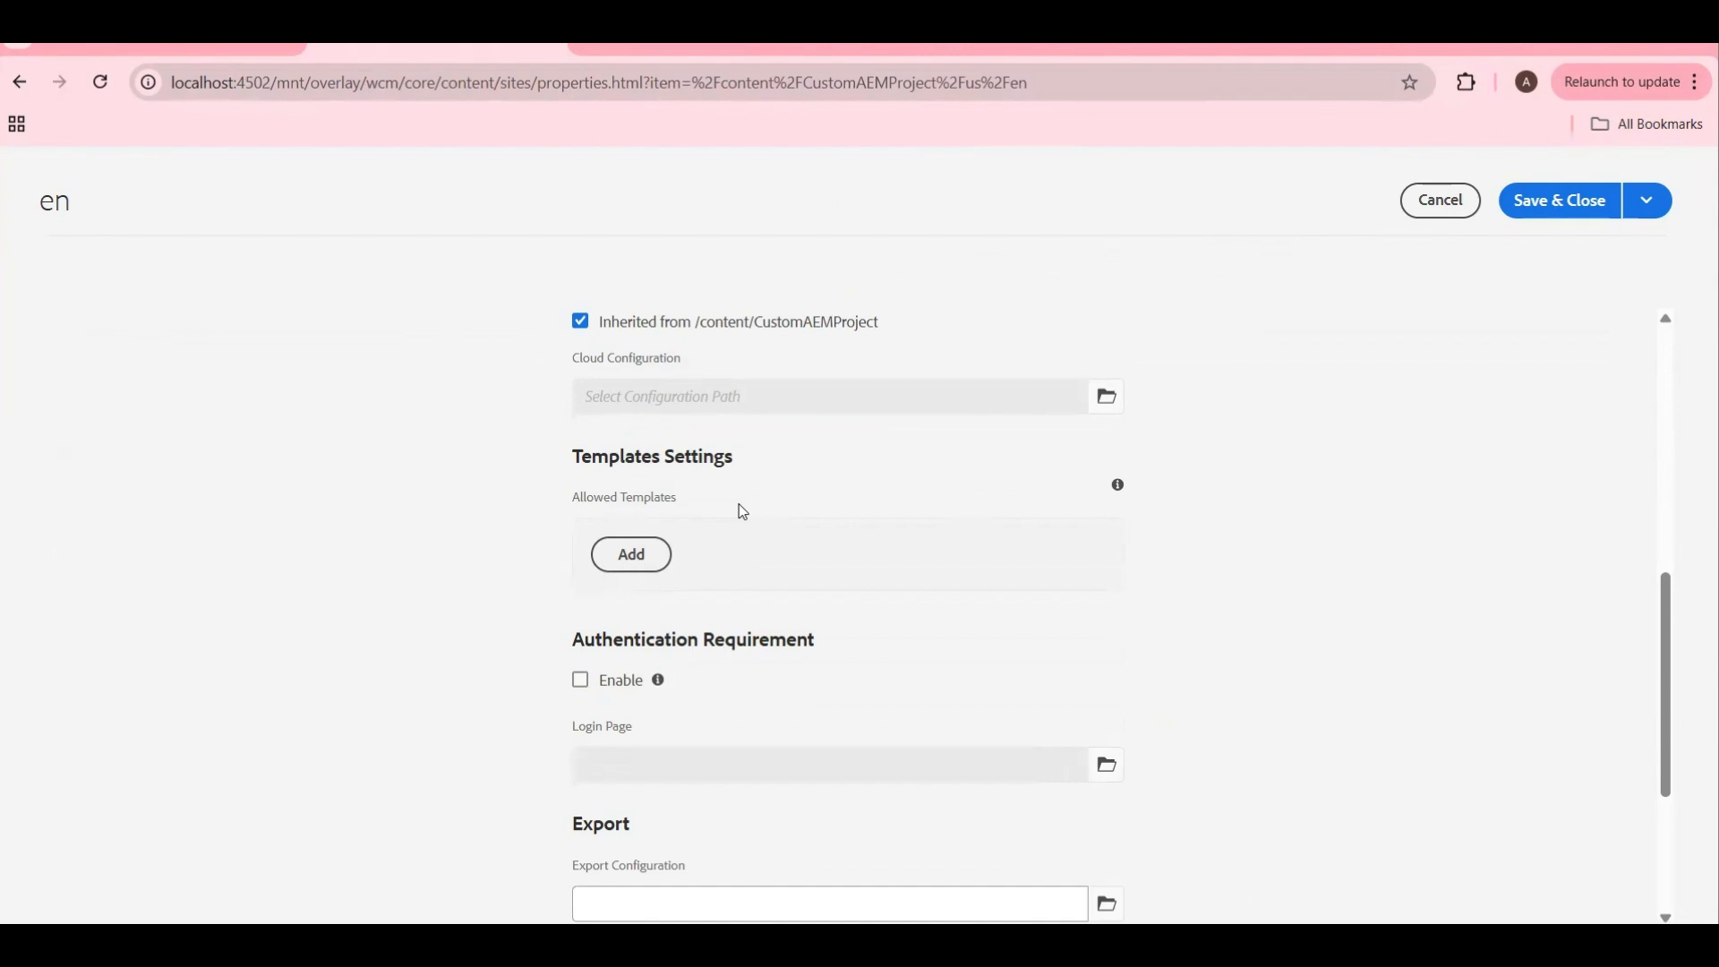
{"action": "left_click", "coordinate": [641, 556]}
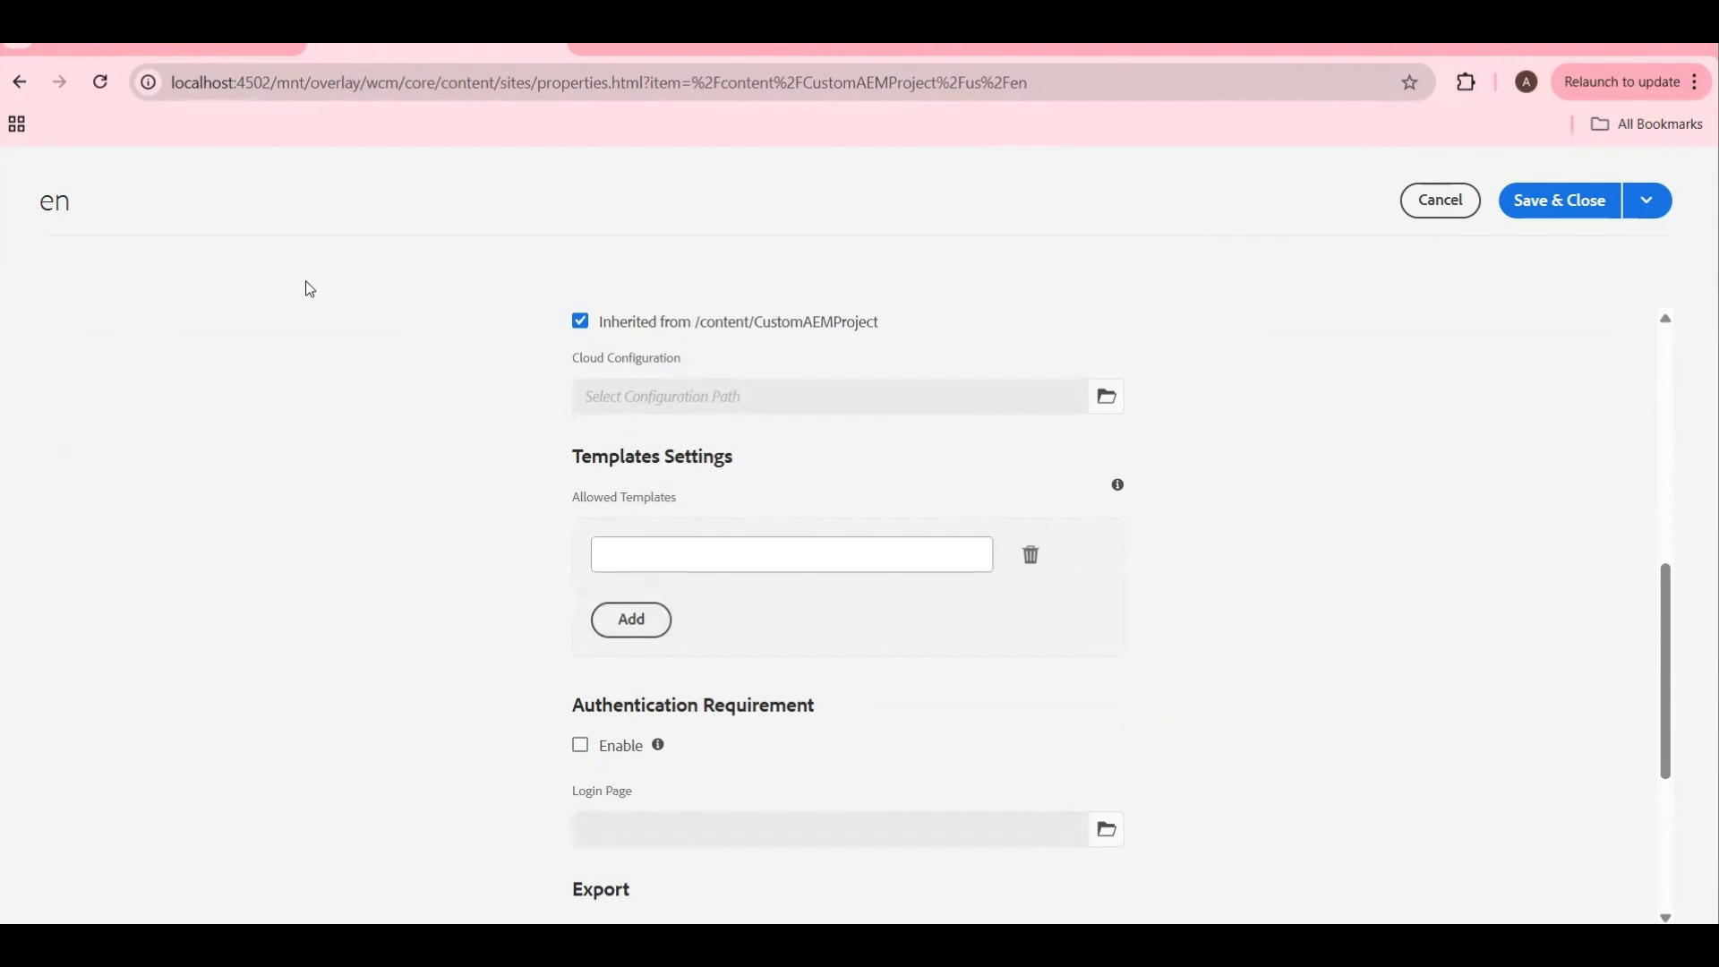
Step: Switch to CRXDE Lite and copy the repository path of first-editable-temaplte under Custom-Editable-Template
{"action": "left_click", "coordinate": [154, 51]}
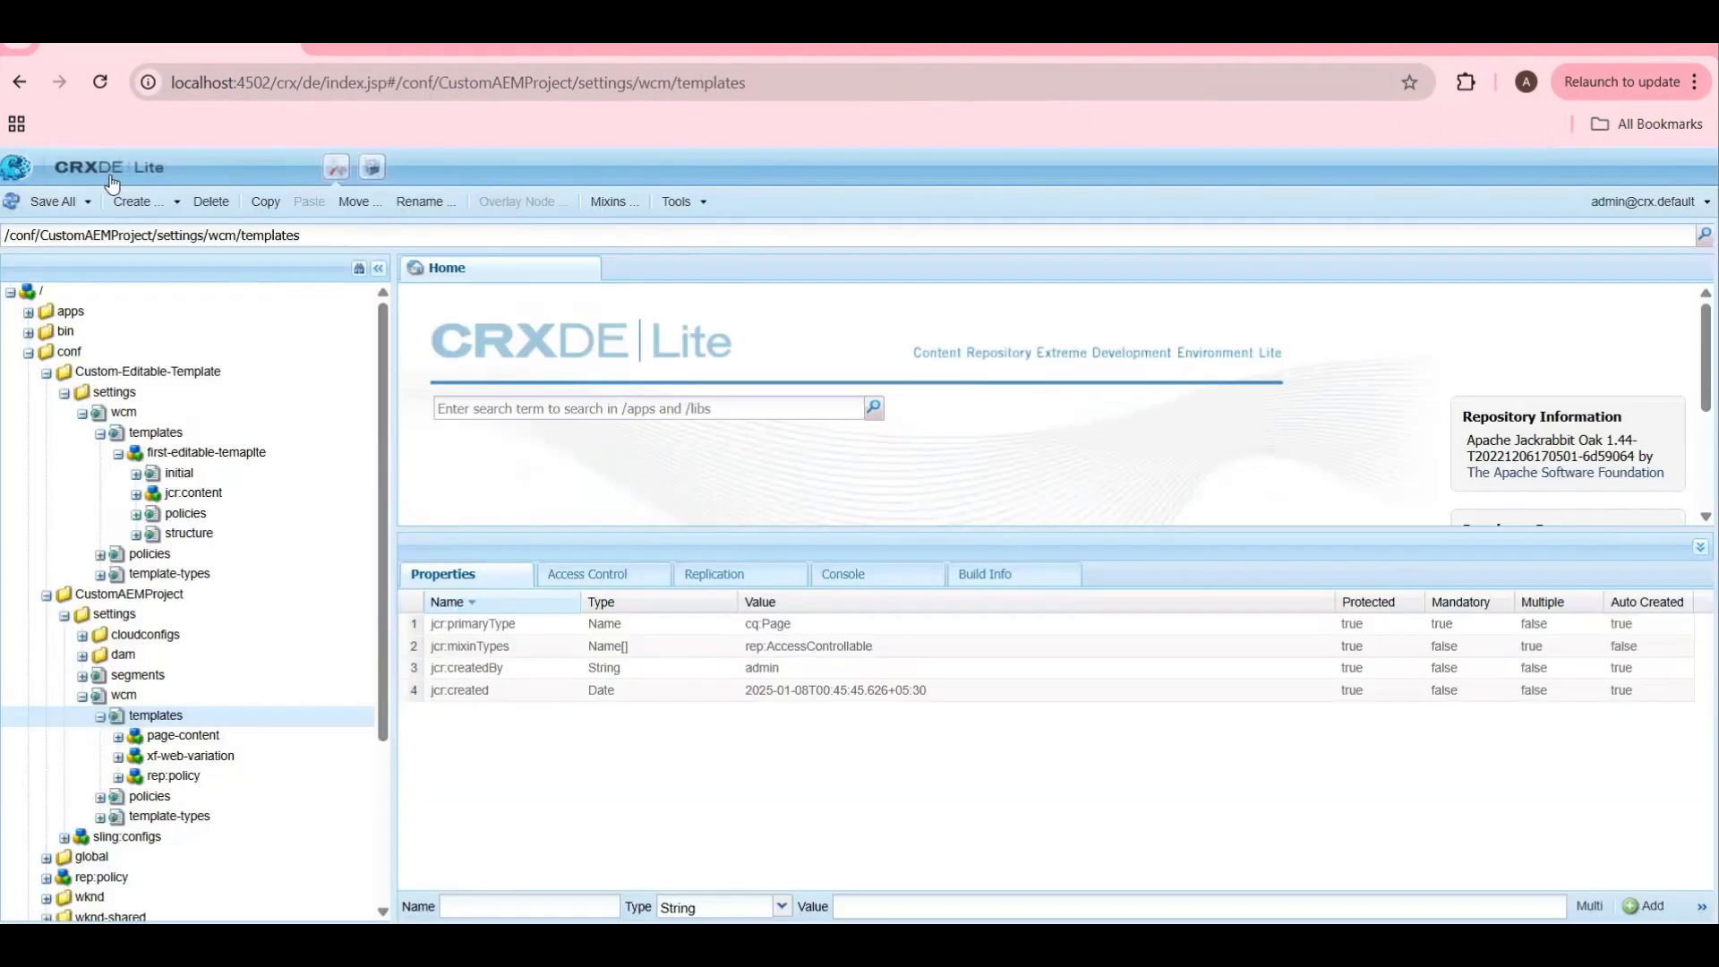
{"action": "left_click", "coordinate": [123, 412]}
{"action": "left_click", "coordinate": [176, 434]}
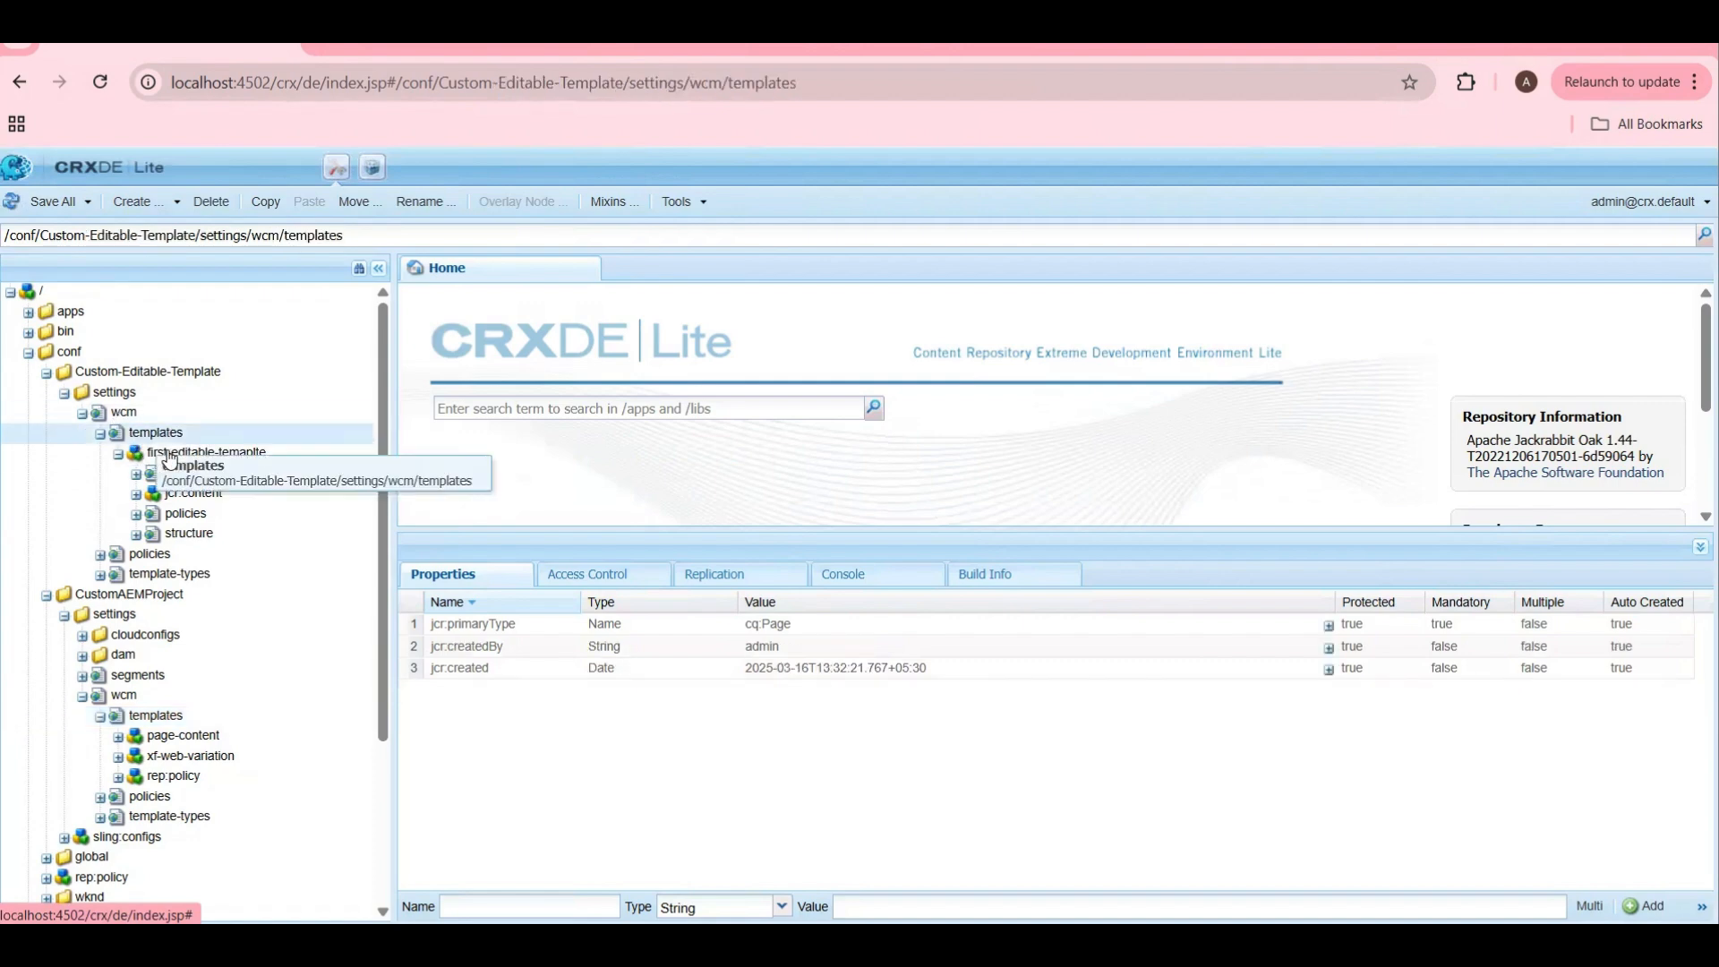
{"action": "left_click", "coordinate": [175, 453]}
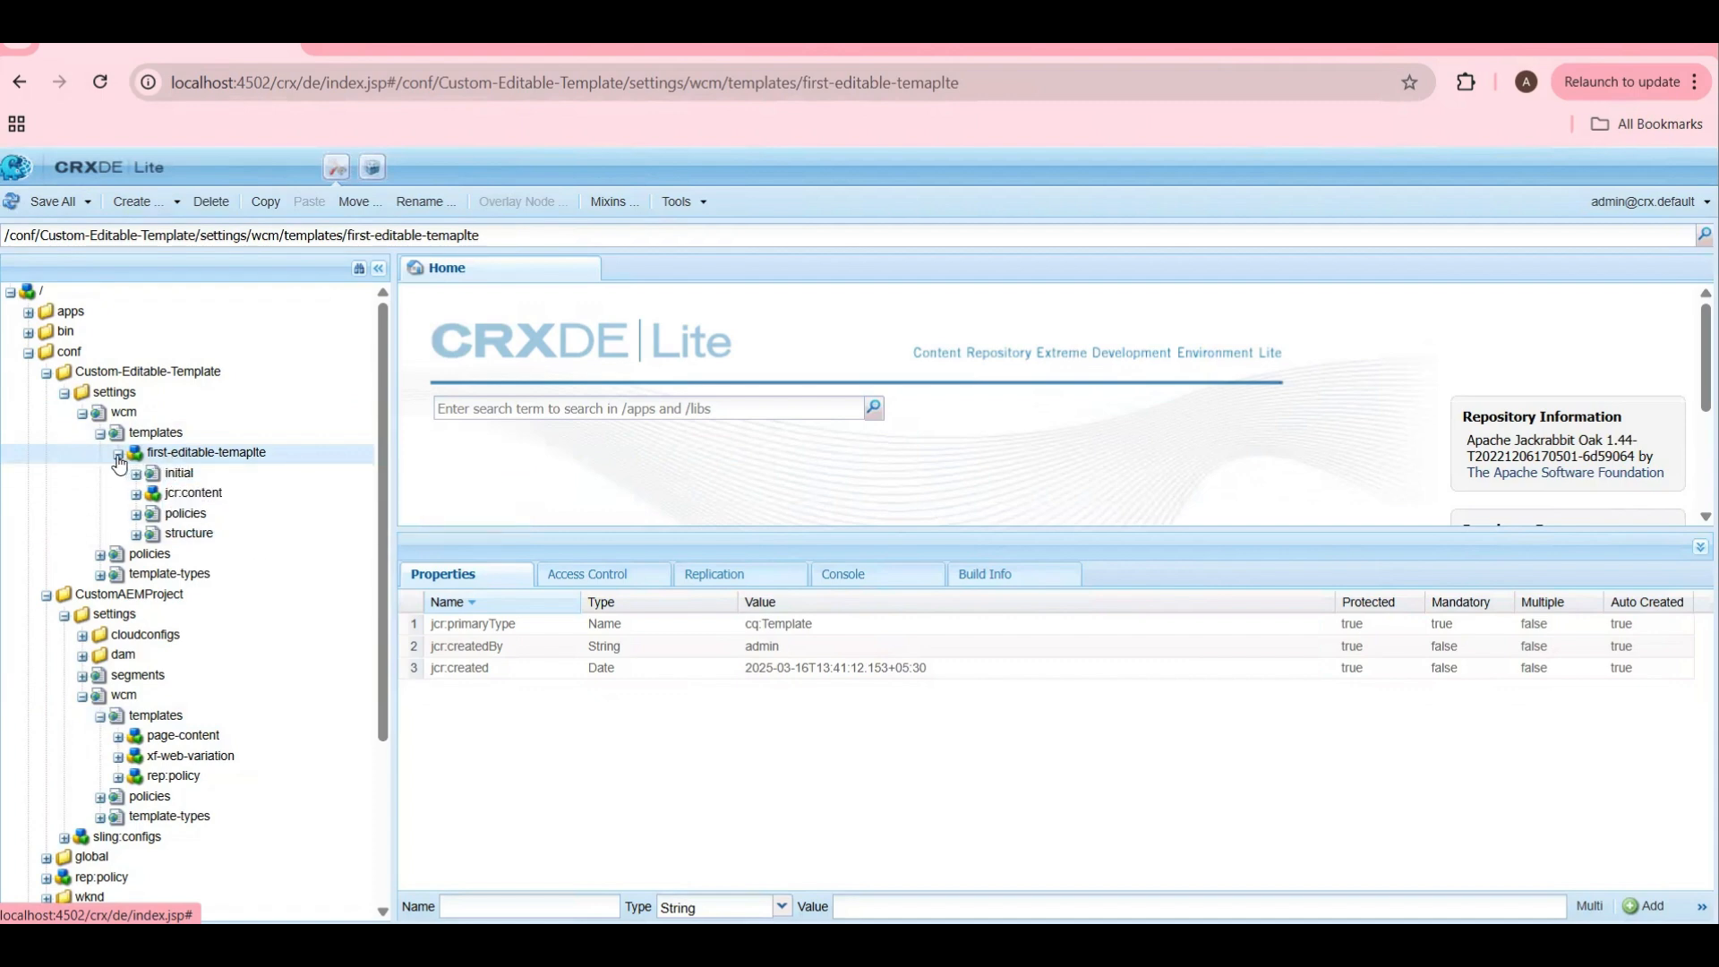
{"action": "triple_click", "coordinate": [302, 233]}
{"action": "key", "text": "ctrl+c"}
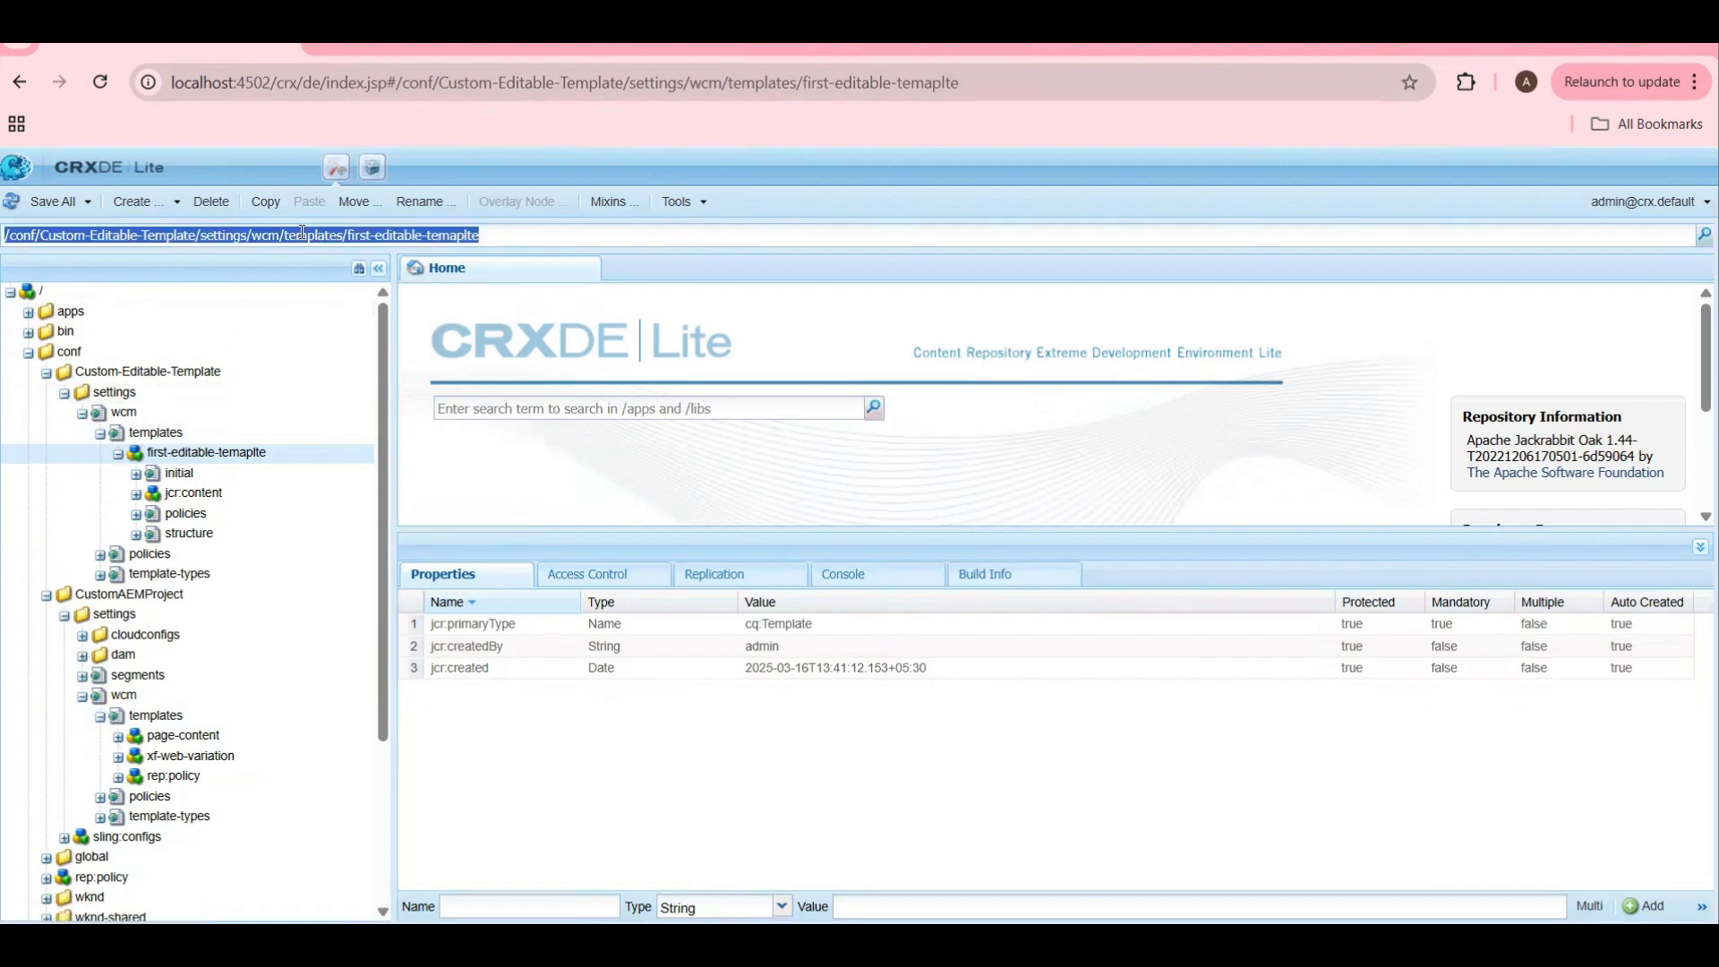
Step: Return to the en properties, paste /conf/Custom-Editable-Template/settings/wcm/templates/first-editable-temaplte as the allowed template, and save
{"action": "key", "text": "ctrl+Tab"}
{"action": "left_click", "coordinate": [646, 548]}
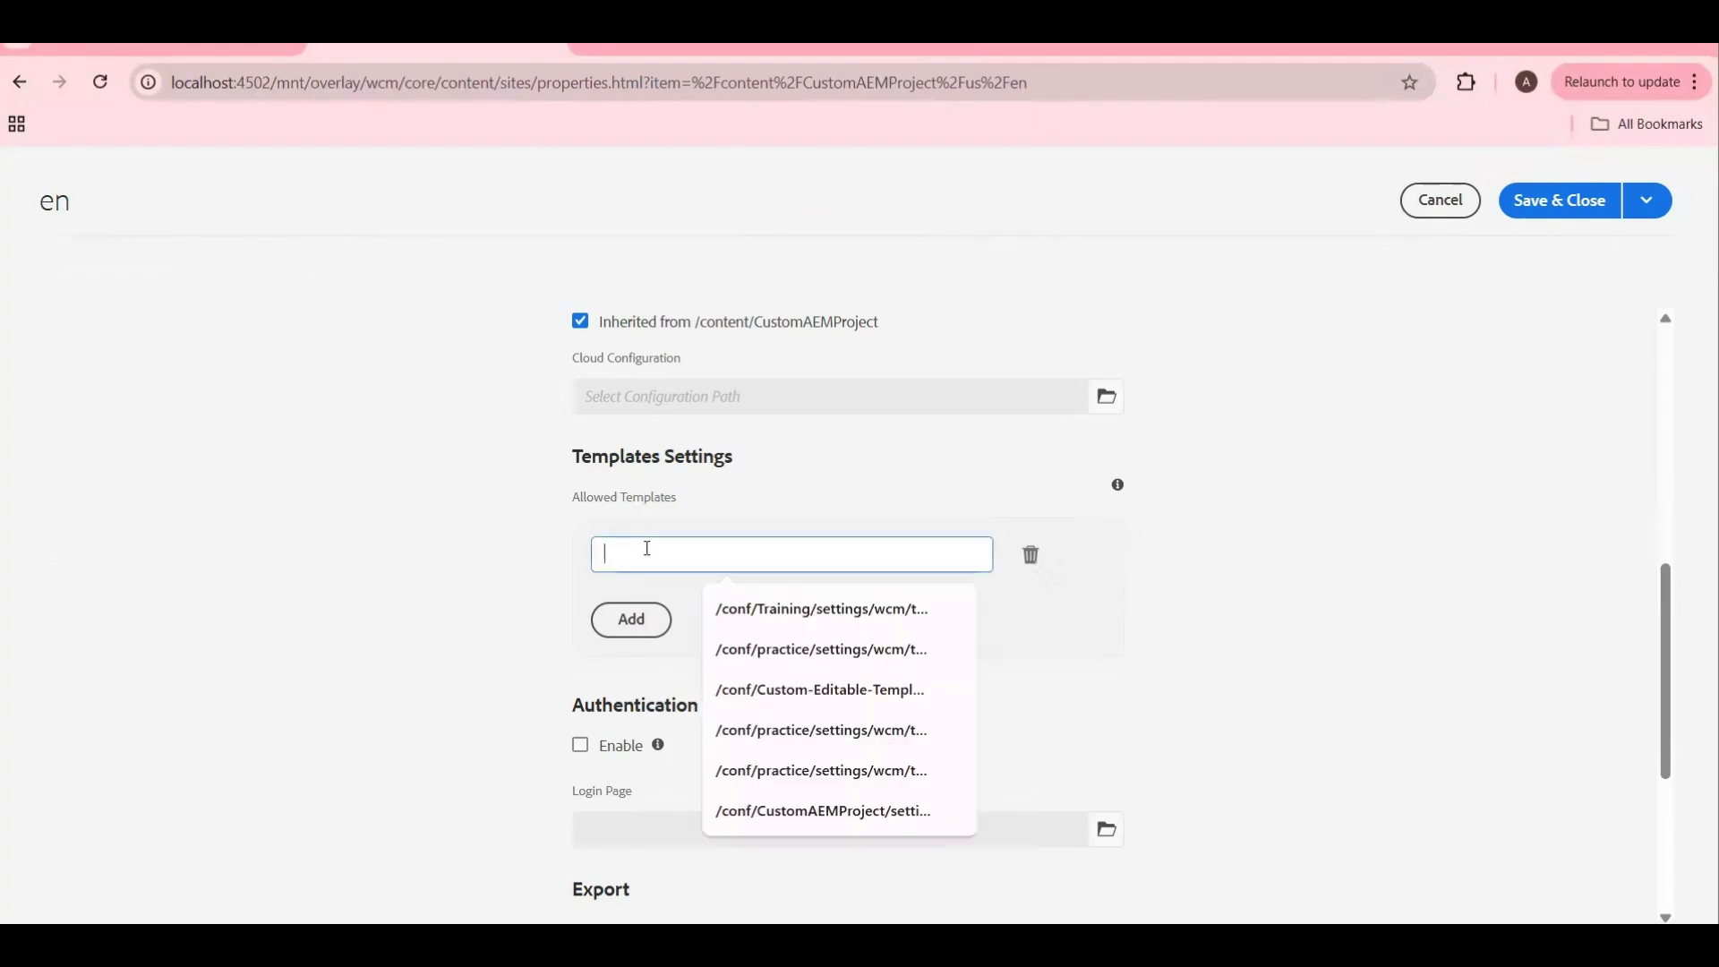
{"action": "key", "text": "ctrl+v"}
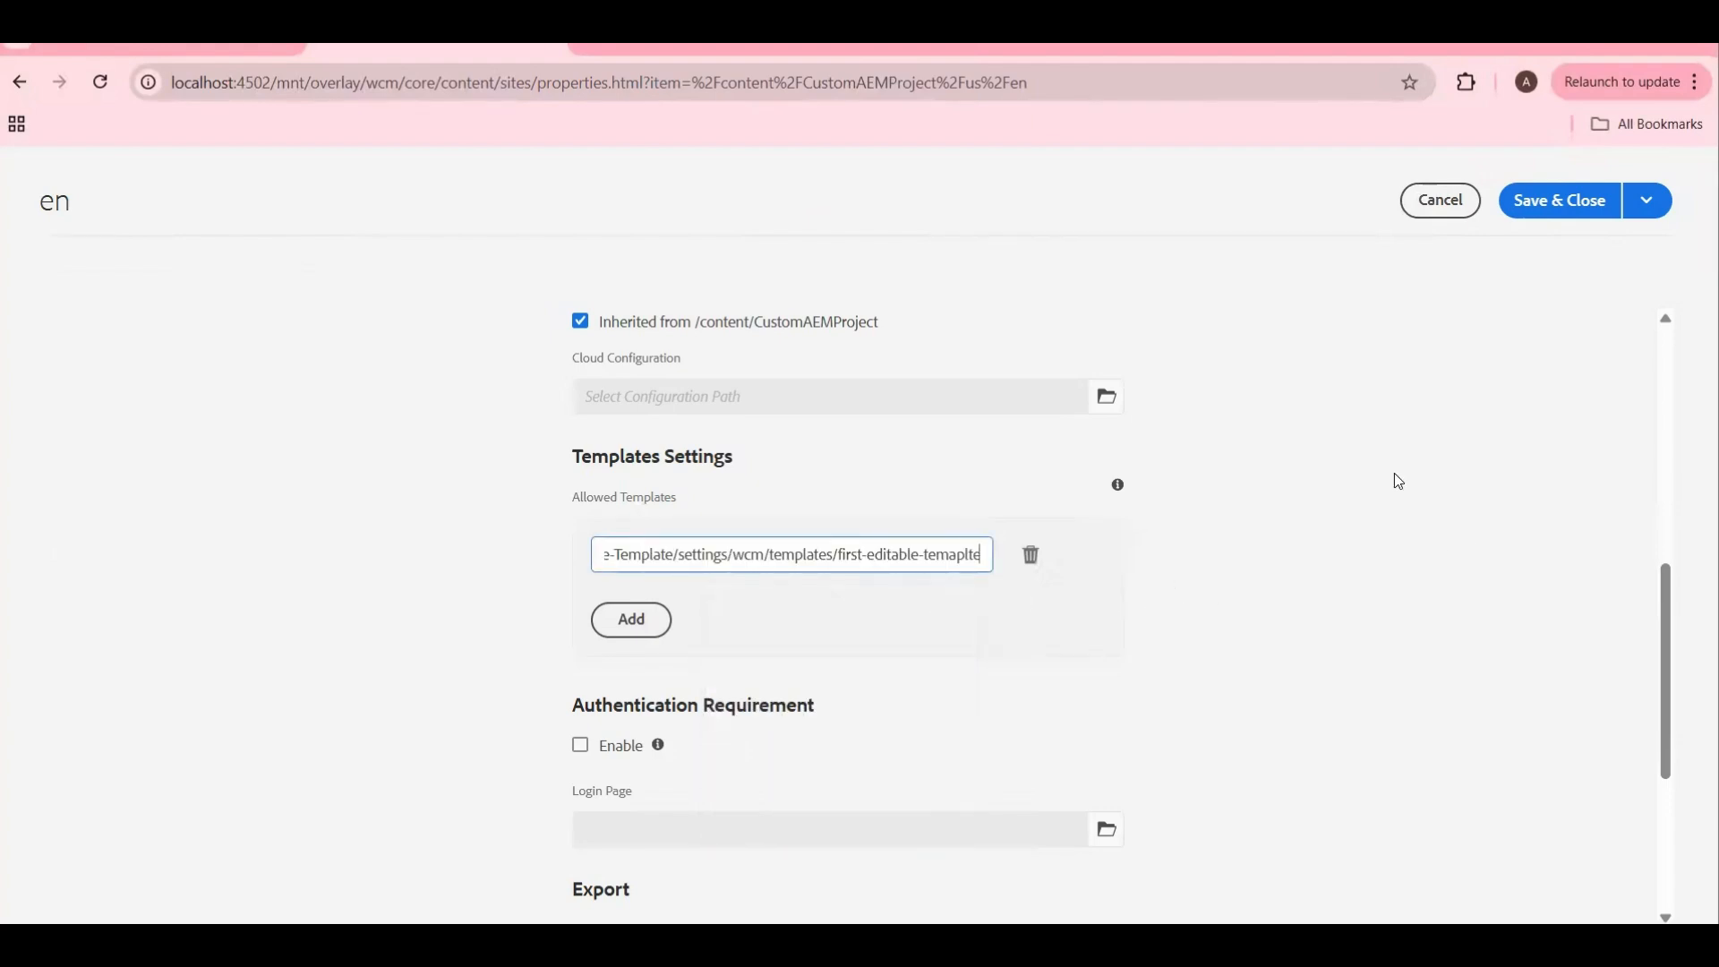
{"action": "left_click", "coordinate": [1529, 202]}
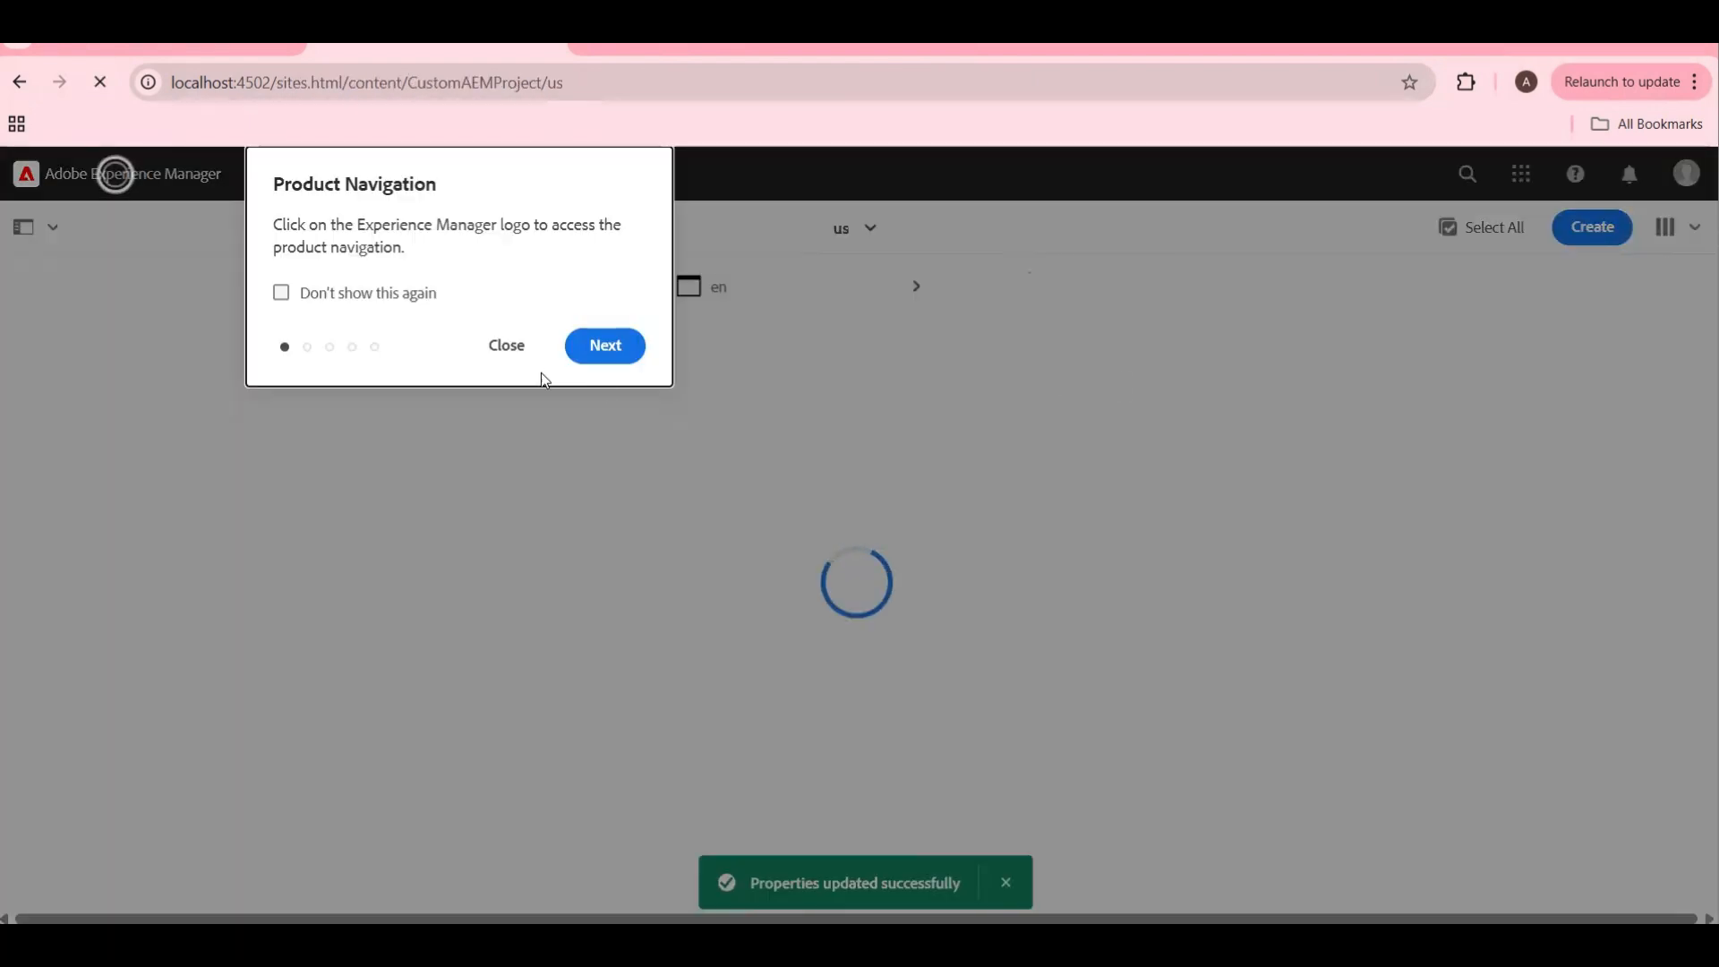
Step: Start creating a page under en to check the offered templates, and return to the page list
{"action": "left_click", "coordinate": [508, 348]}
{"action": "left_click", "coordinate": [909, 305]}
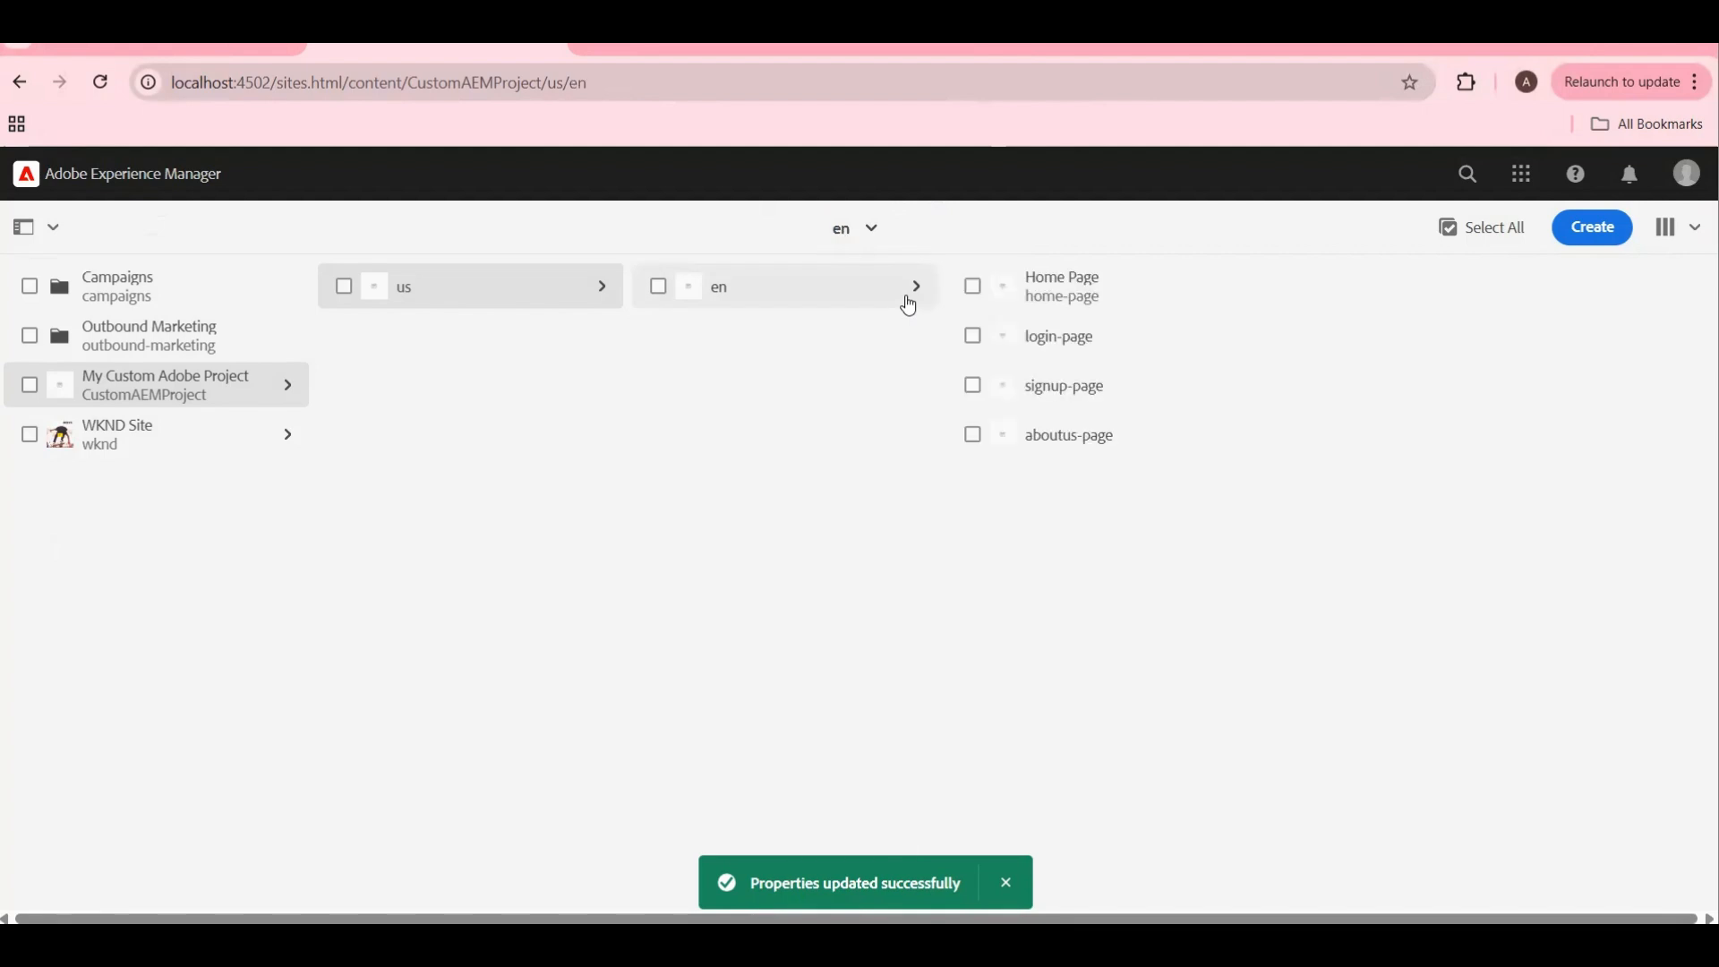
{"action": "left_click", "coordinate": [1592, 229]}
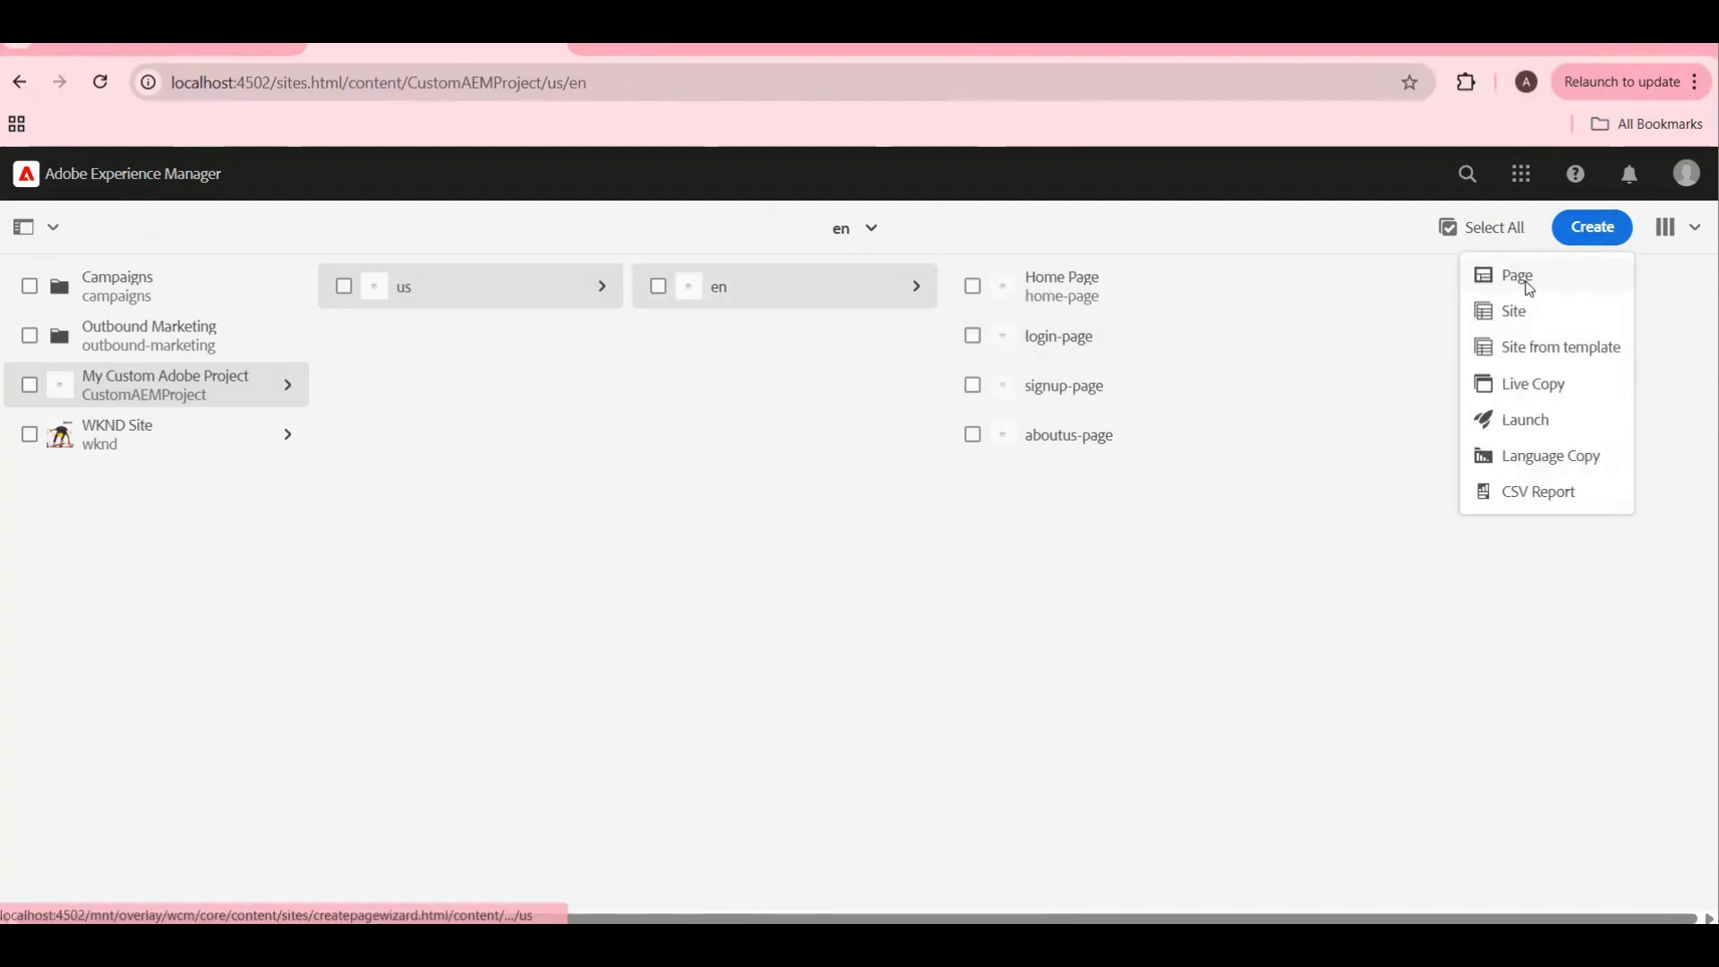
{"action": "left_click", "coordinate": [1527, 279]}
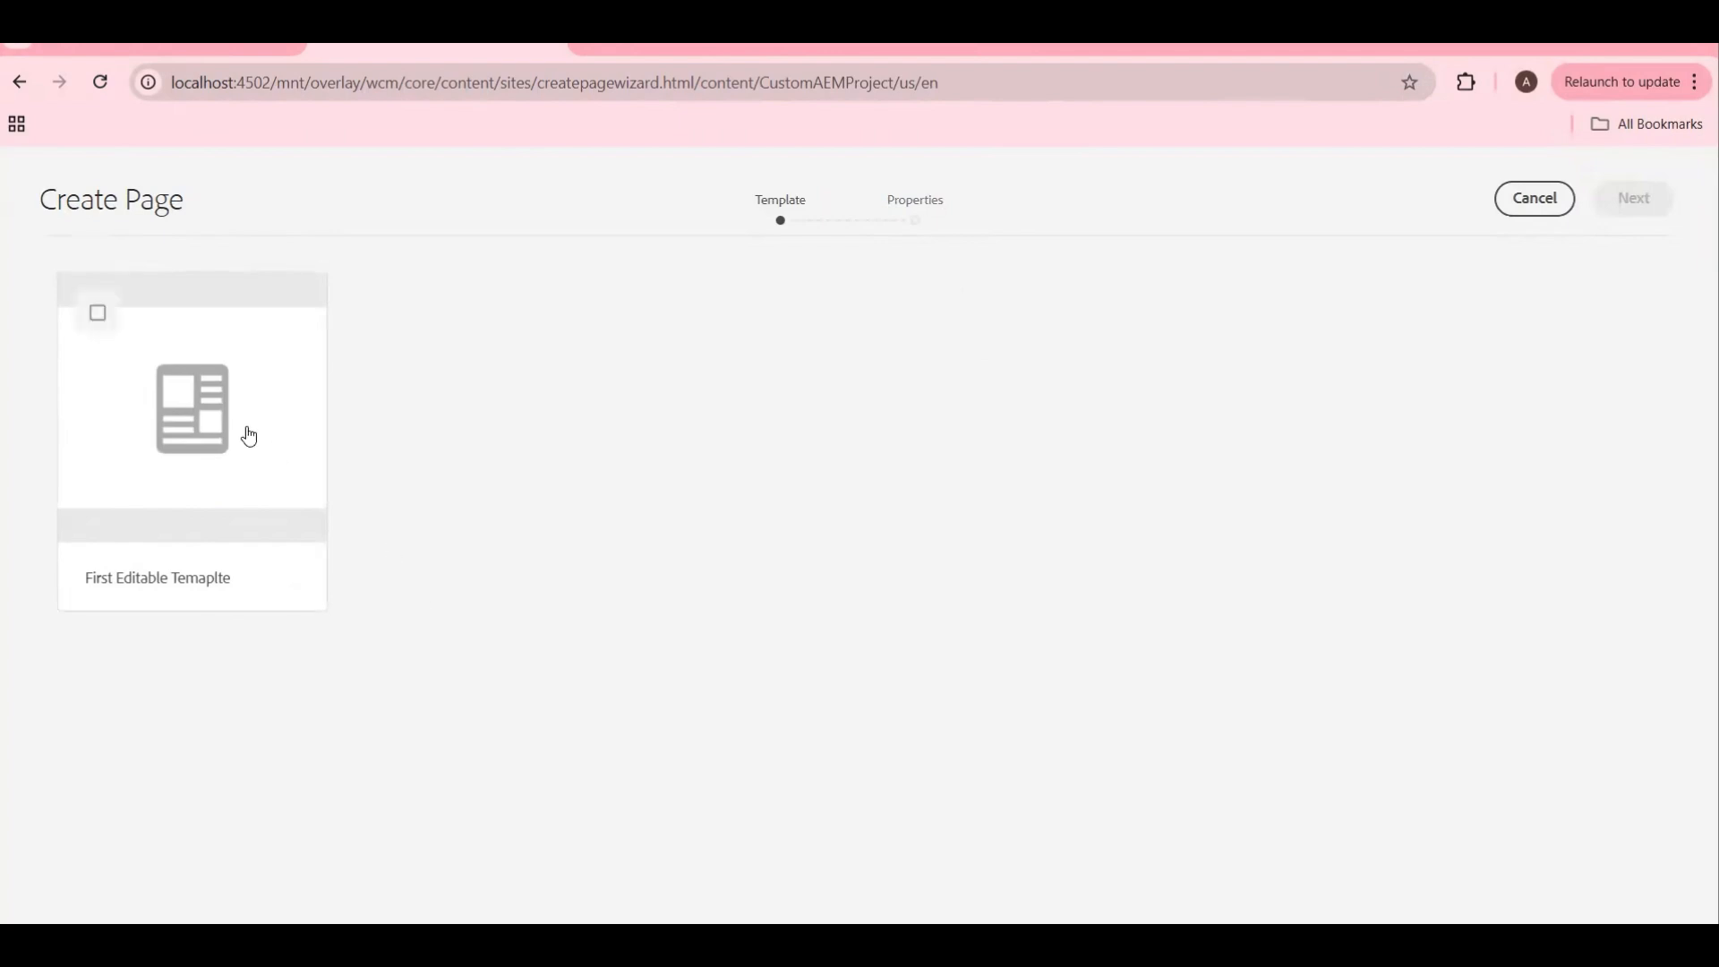
{"action": "left_click", "coordinate": [20, 83]}
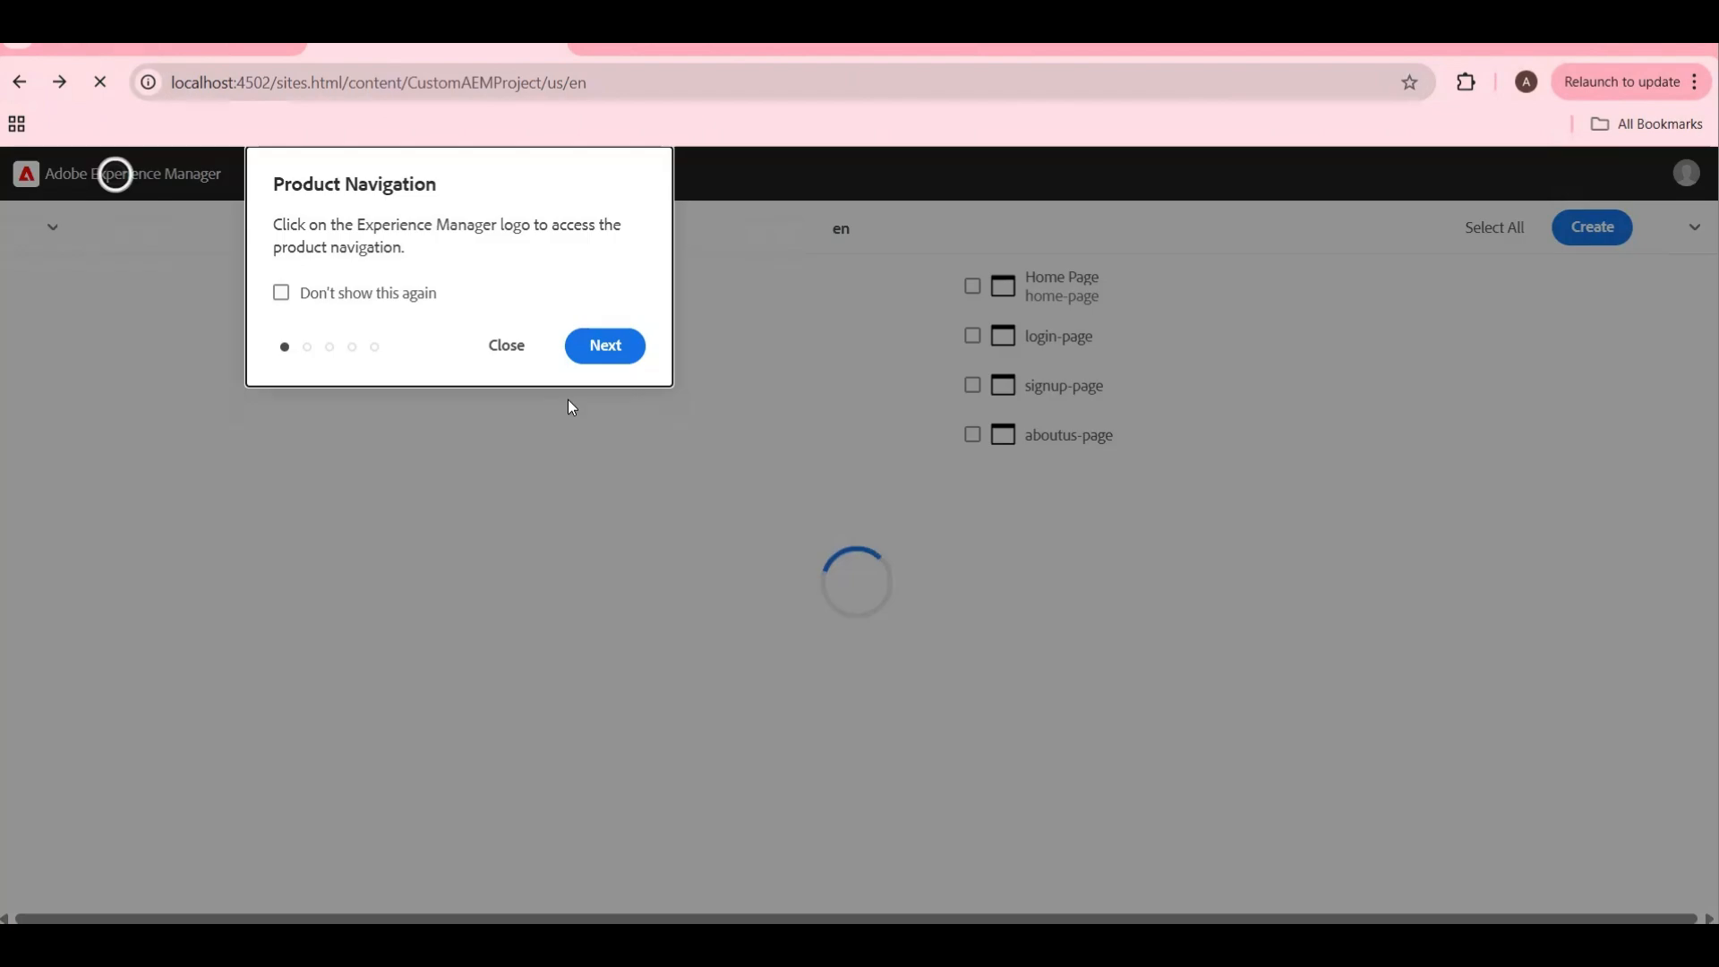
{"action": "left_click", "coordinate": [515, 348]}
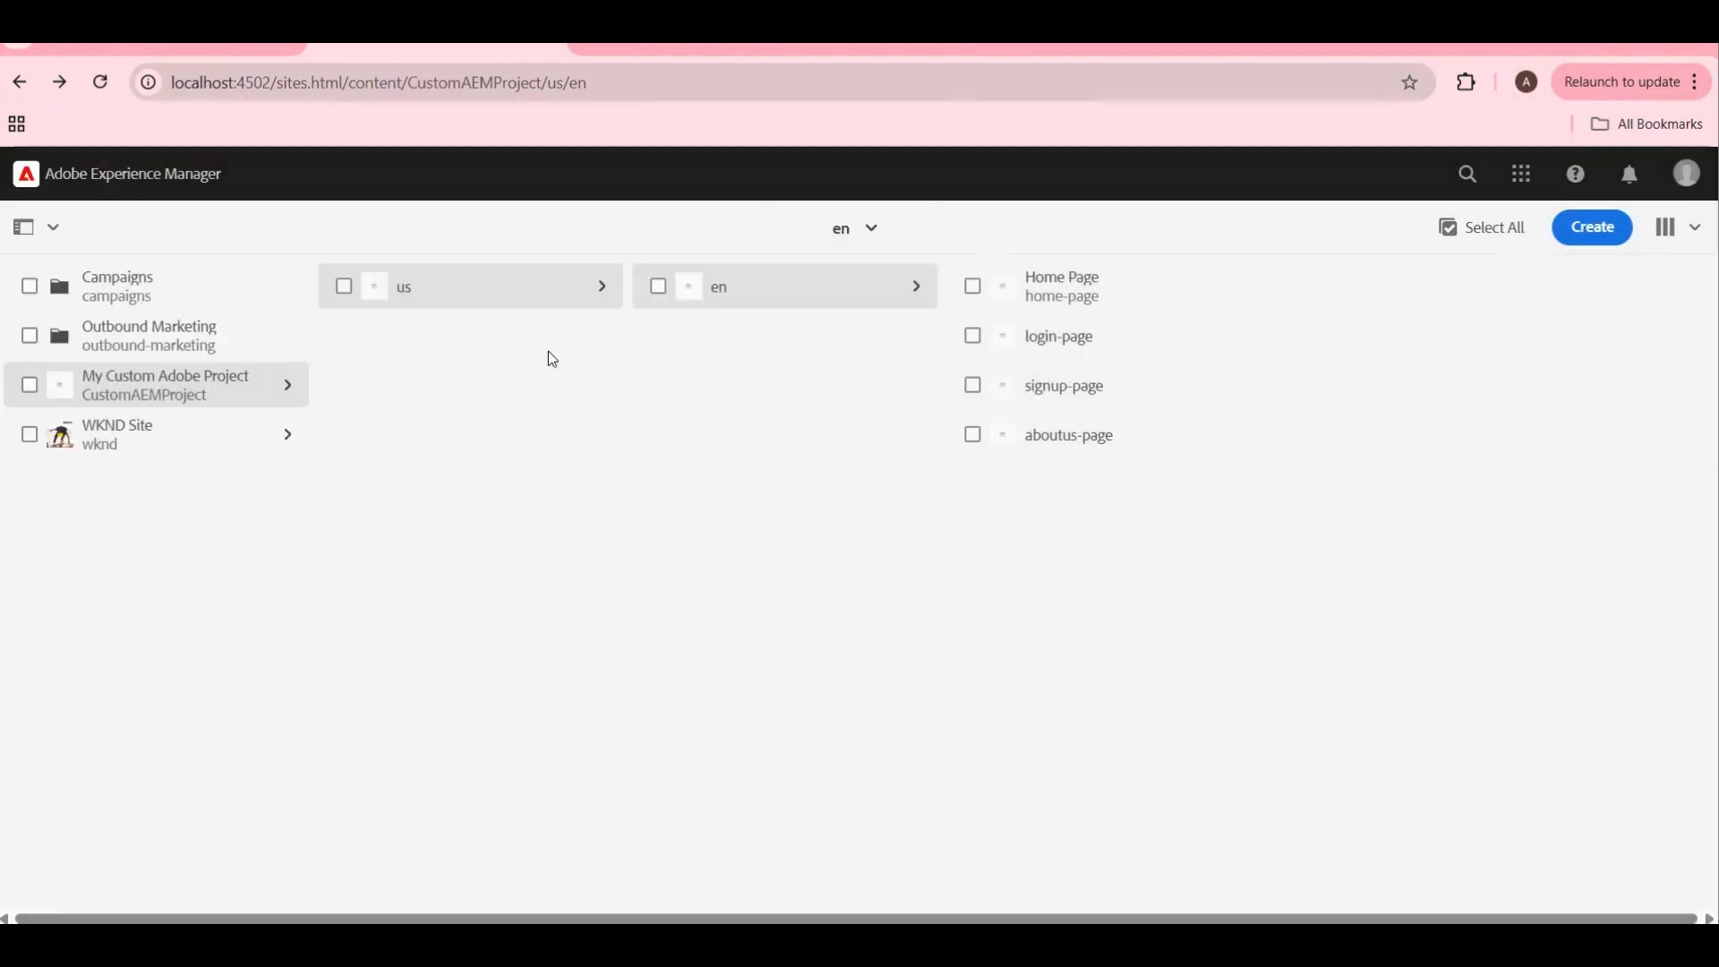
Step: Reopen the en page's advanced properties at the Allowed Templates setting
{"action": "left_click", "coordinate": [659, 286]}
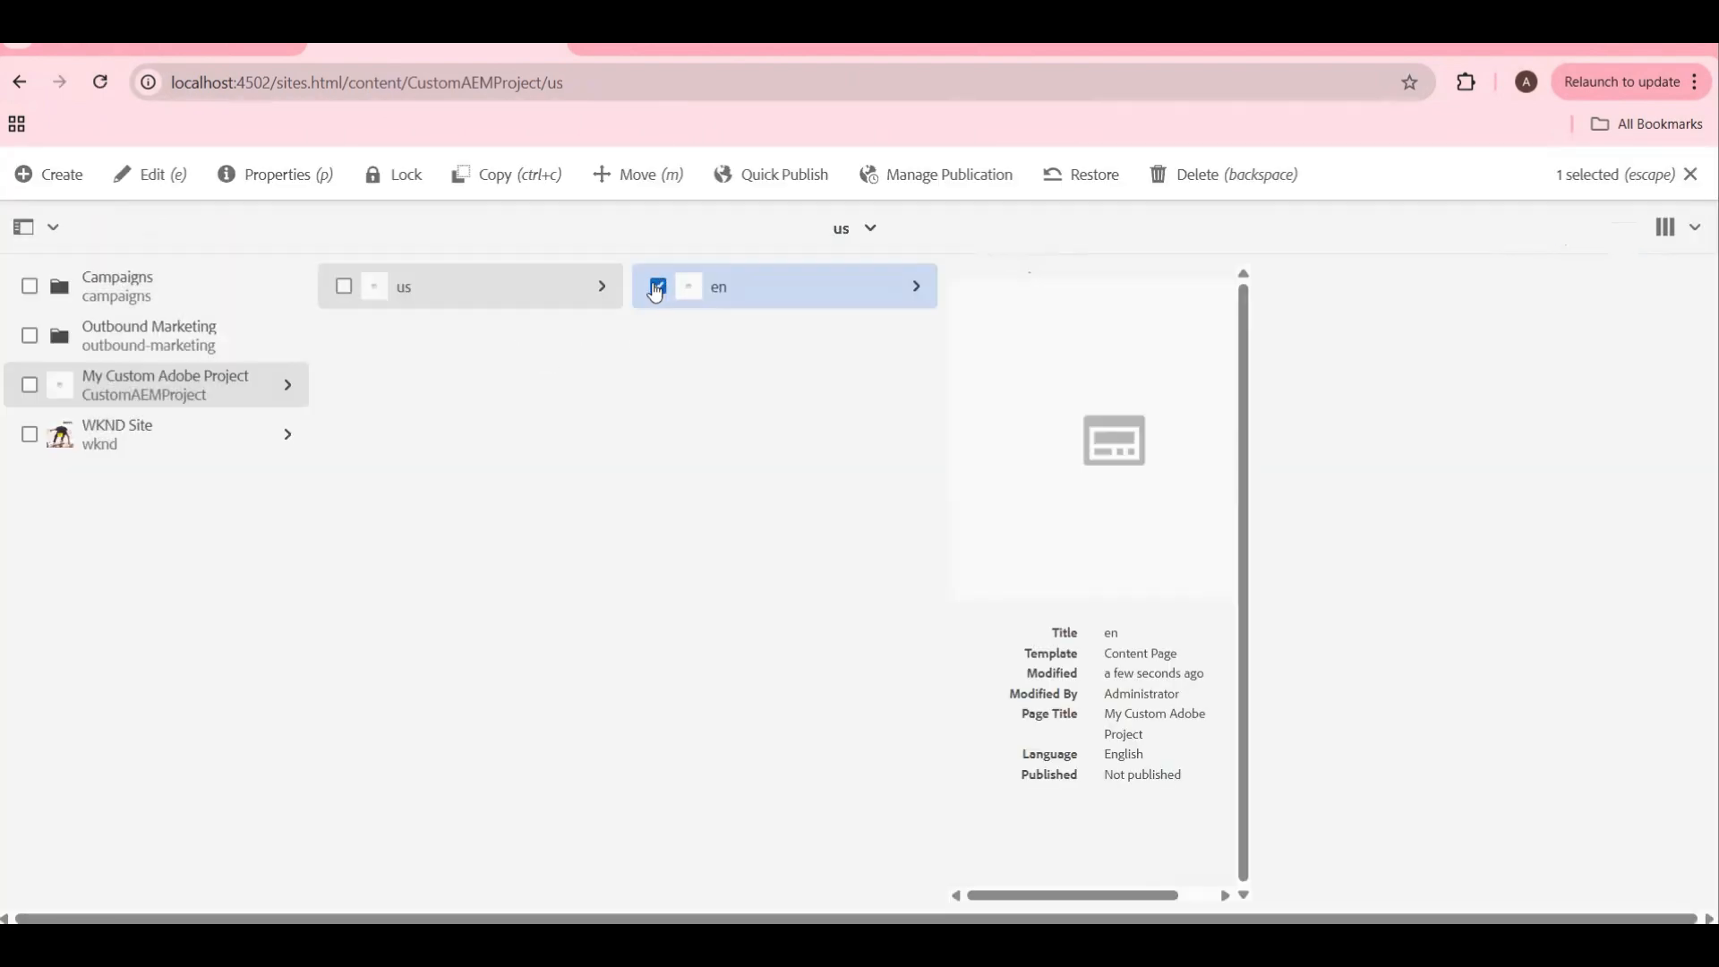
{"action": "left_click", "coordinate": [283, 186]}
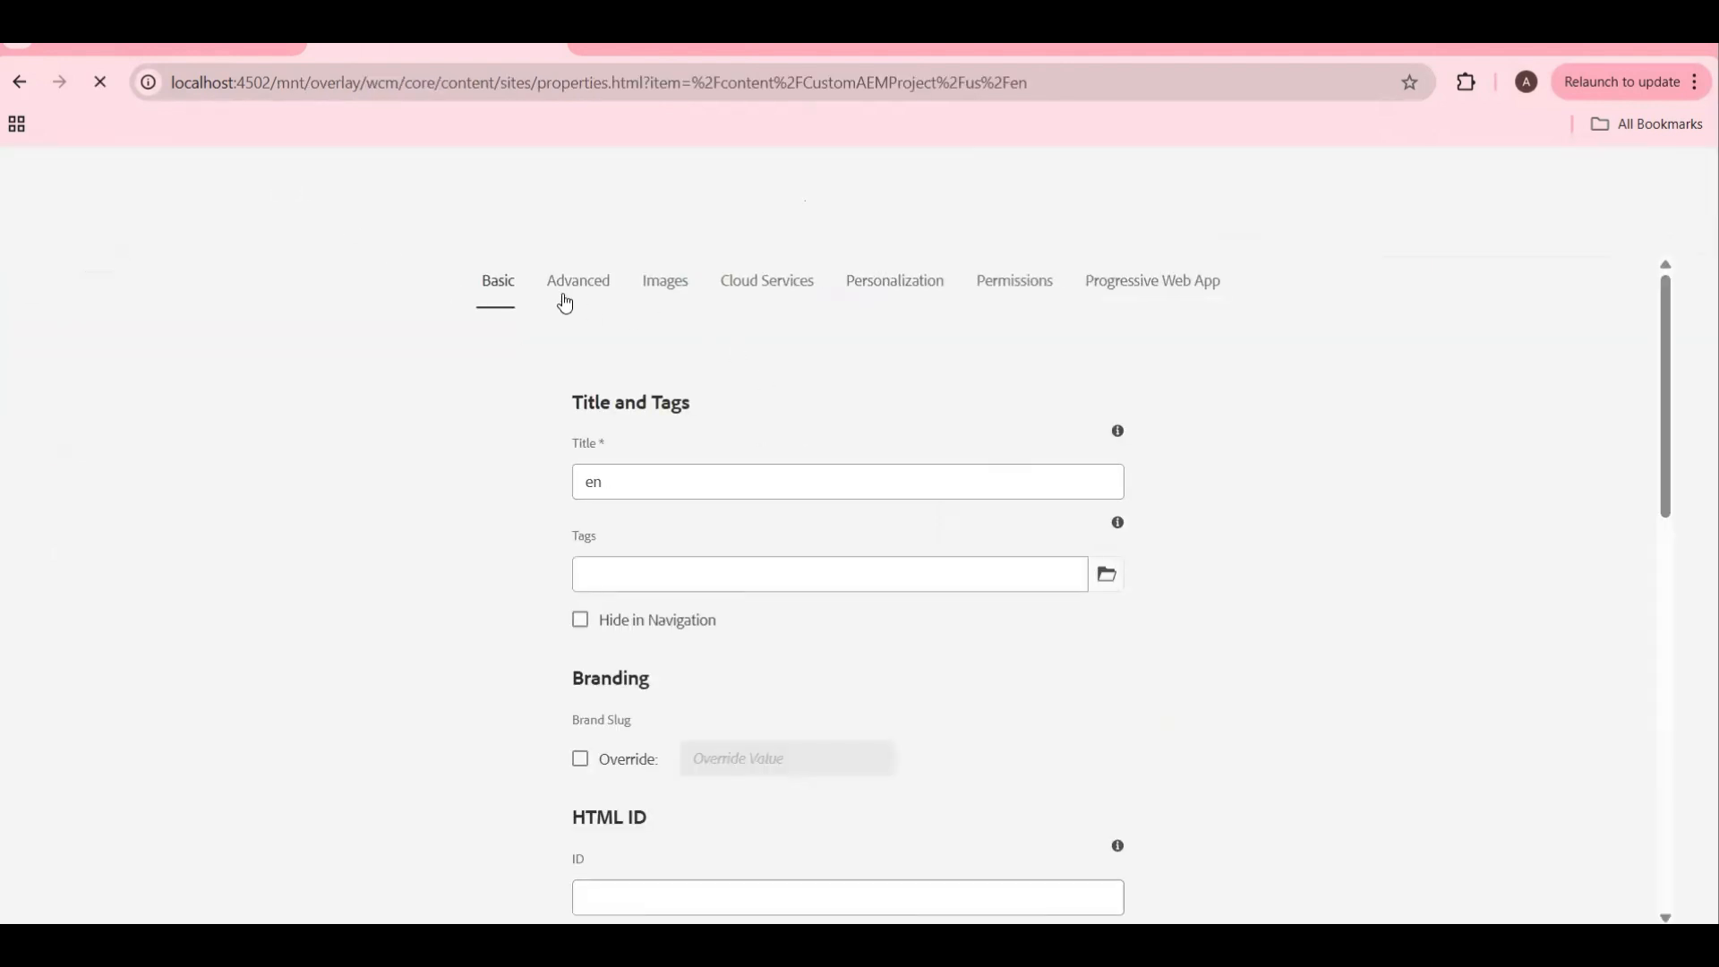
{"action": "scroll", "coordinate": [761, 681], "scroll_direction": "down", "scroll_amount": 5}
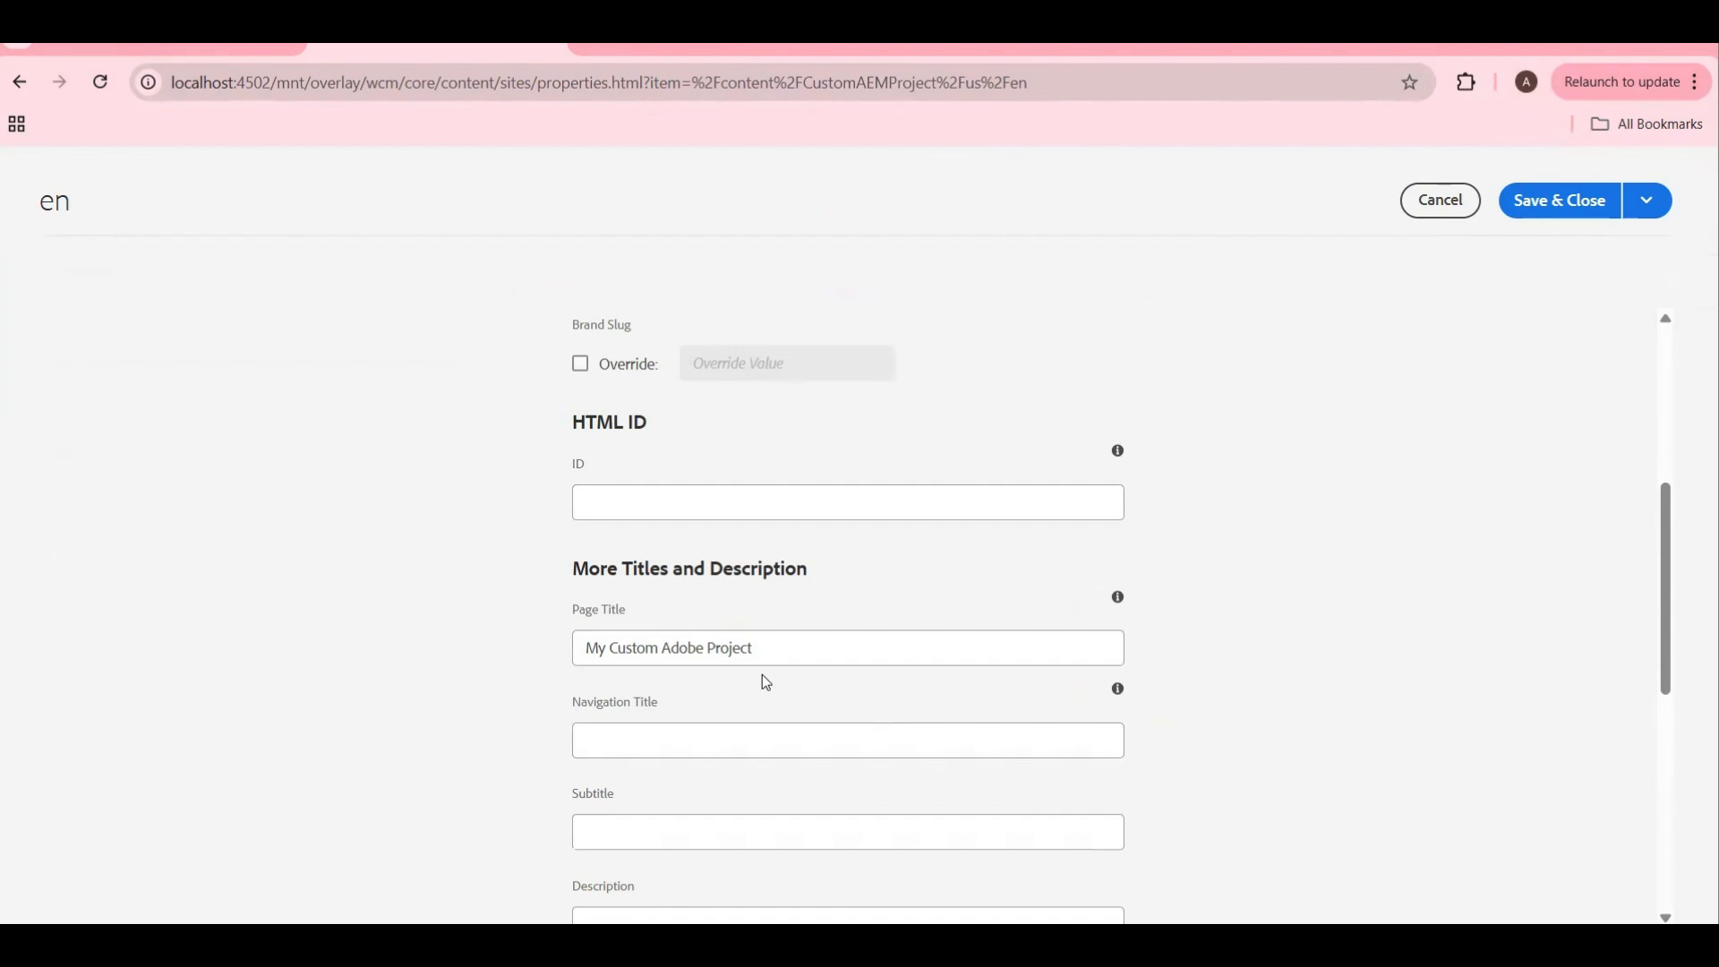
{"action": "scroll", "coordinate": [798, 687], "scroll_direction": "down", "scroll_amount": 5}
{"action": "scroll", "coordinate": [798, 689], "scroll_direction": "down", "scroll_amount": 2}
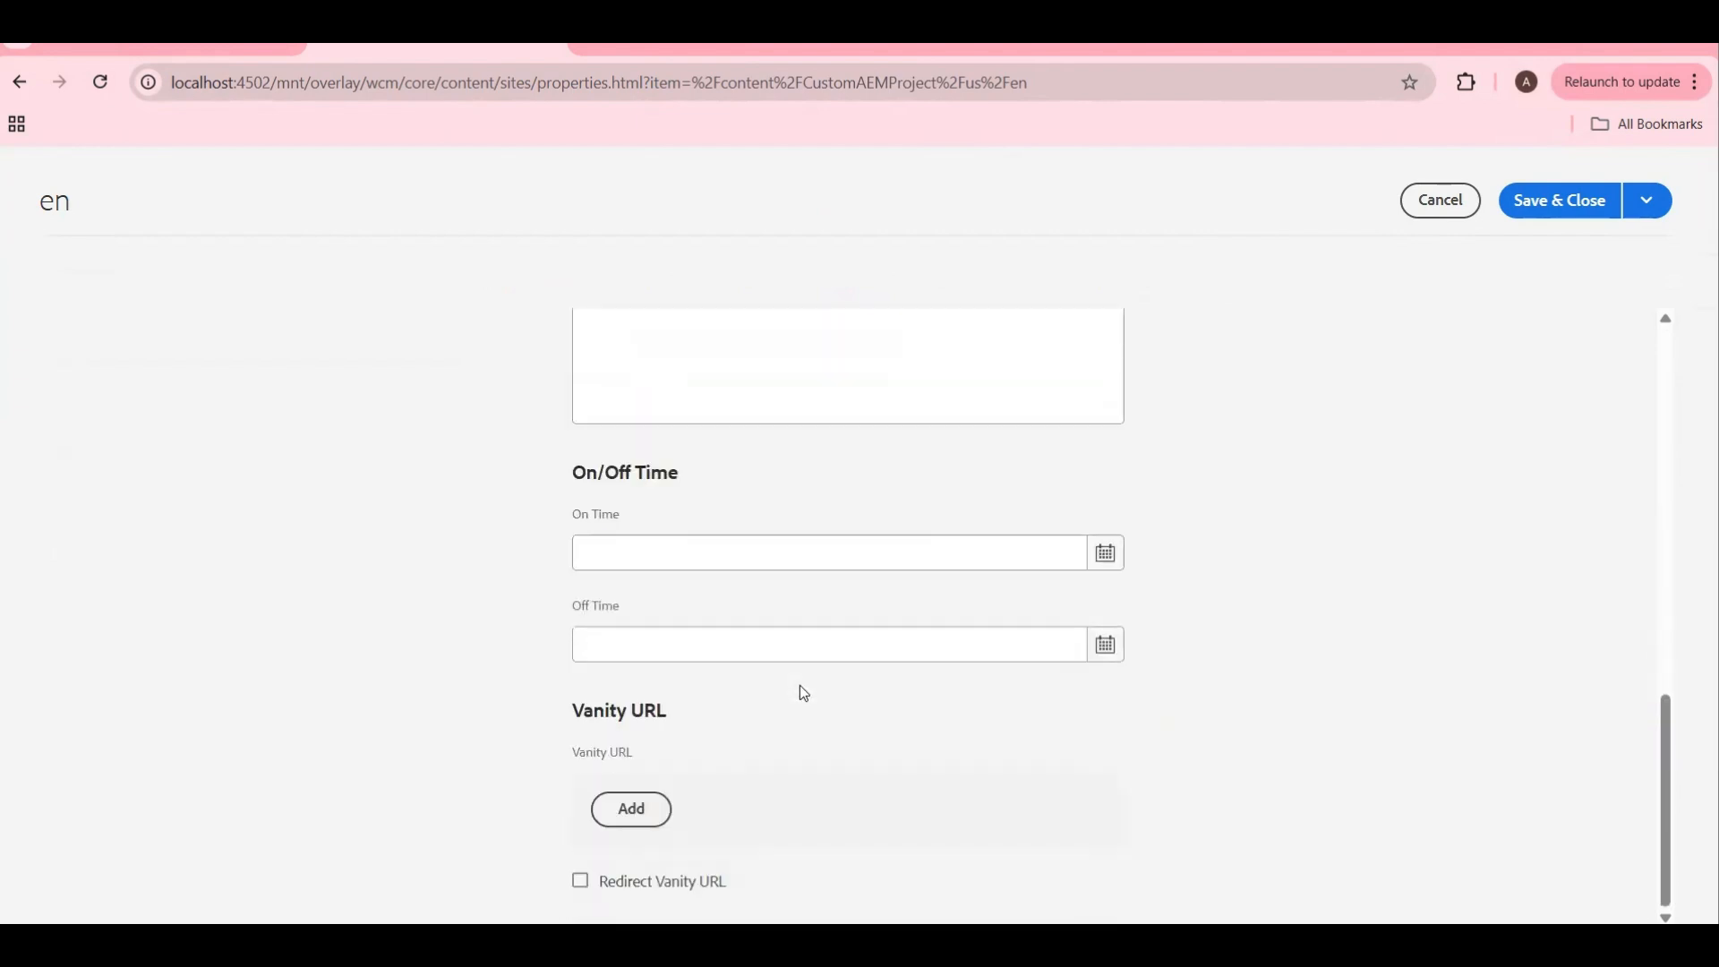
{"action": "scroll", "coordinate": [798, 690], "scroll_direction": "up", "scroll_amount": 12}
{"action": "left_click", "coordinate": [589, 343]}
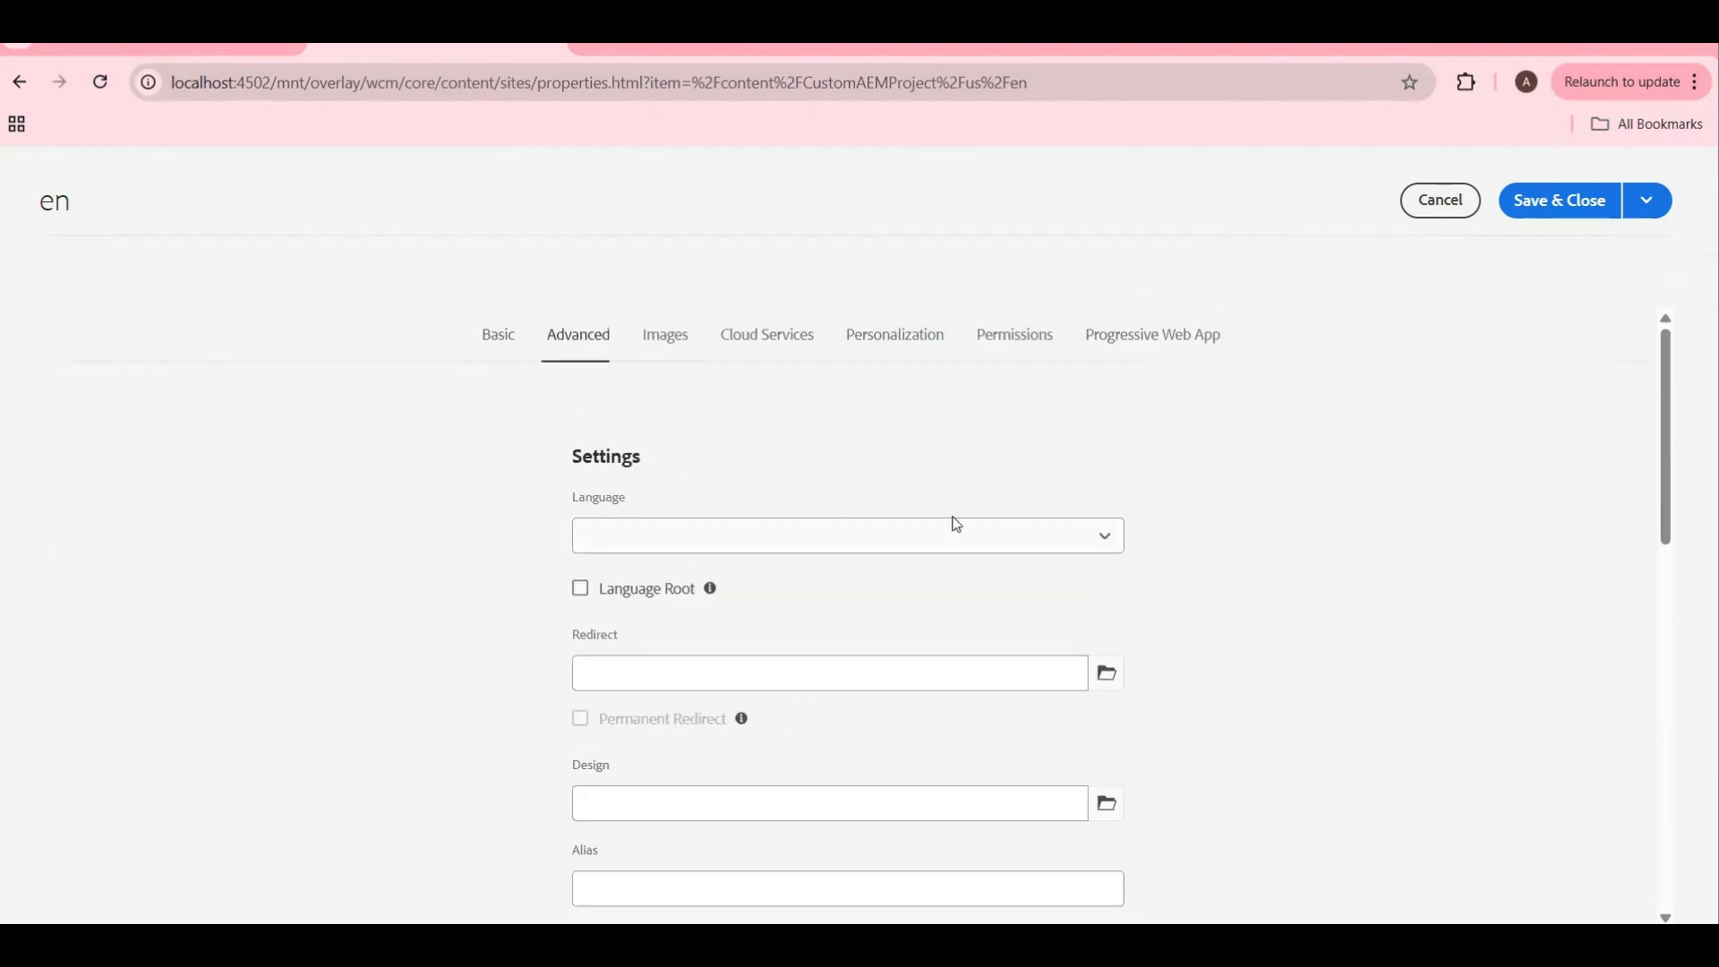
{"action": "scroll", "coordinate": [1029, 620], "scroll_direction": "down", "scroll_amount": 10}
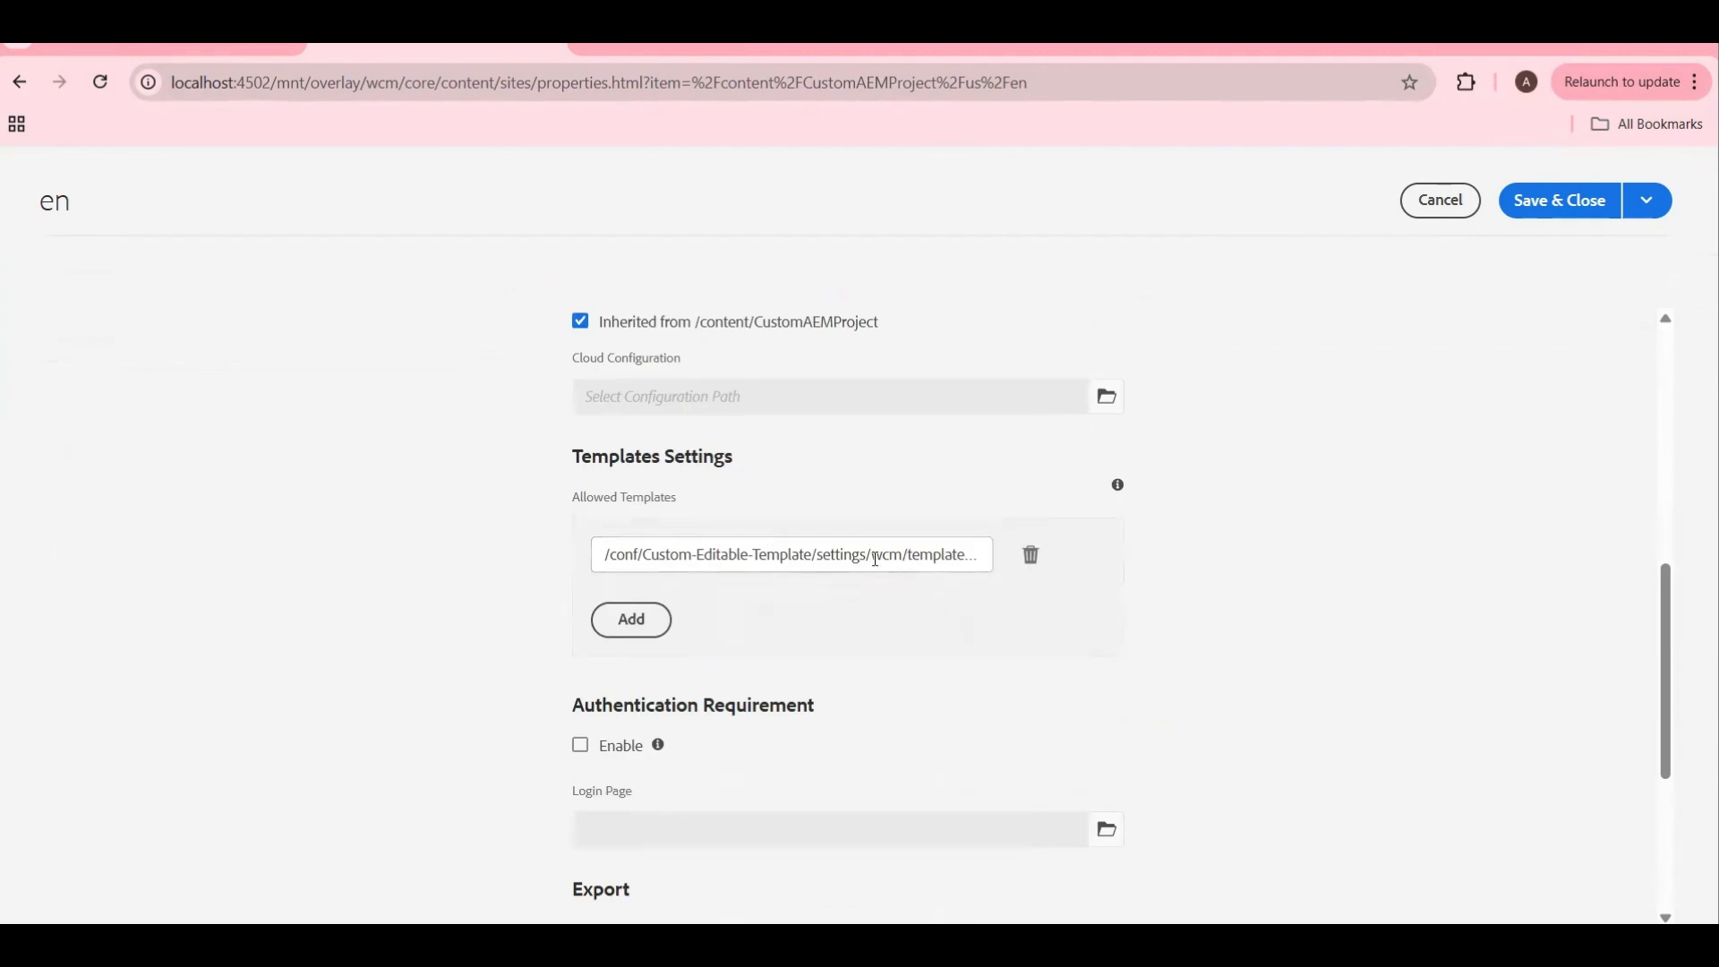
Step: Switch to CRXDE Lite and copy the path of the templates node under Custom-Editable-Template/settings/wcm
{"action": "left_click", "coordinate": [207, 44]}
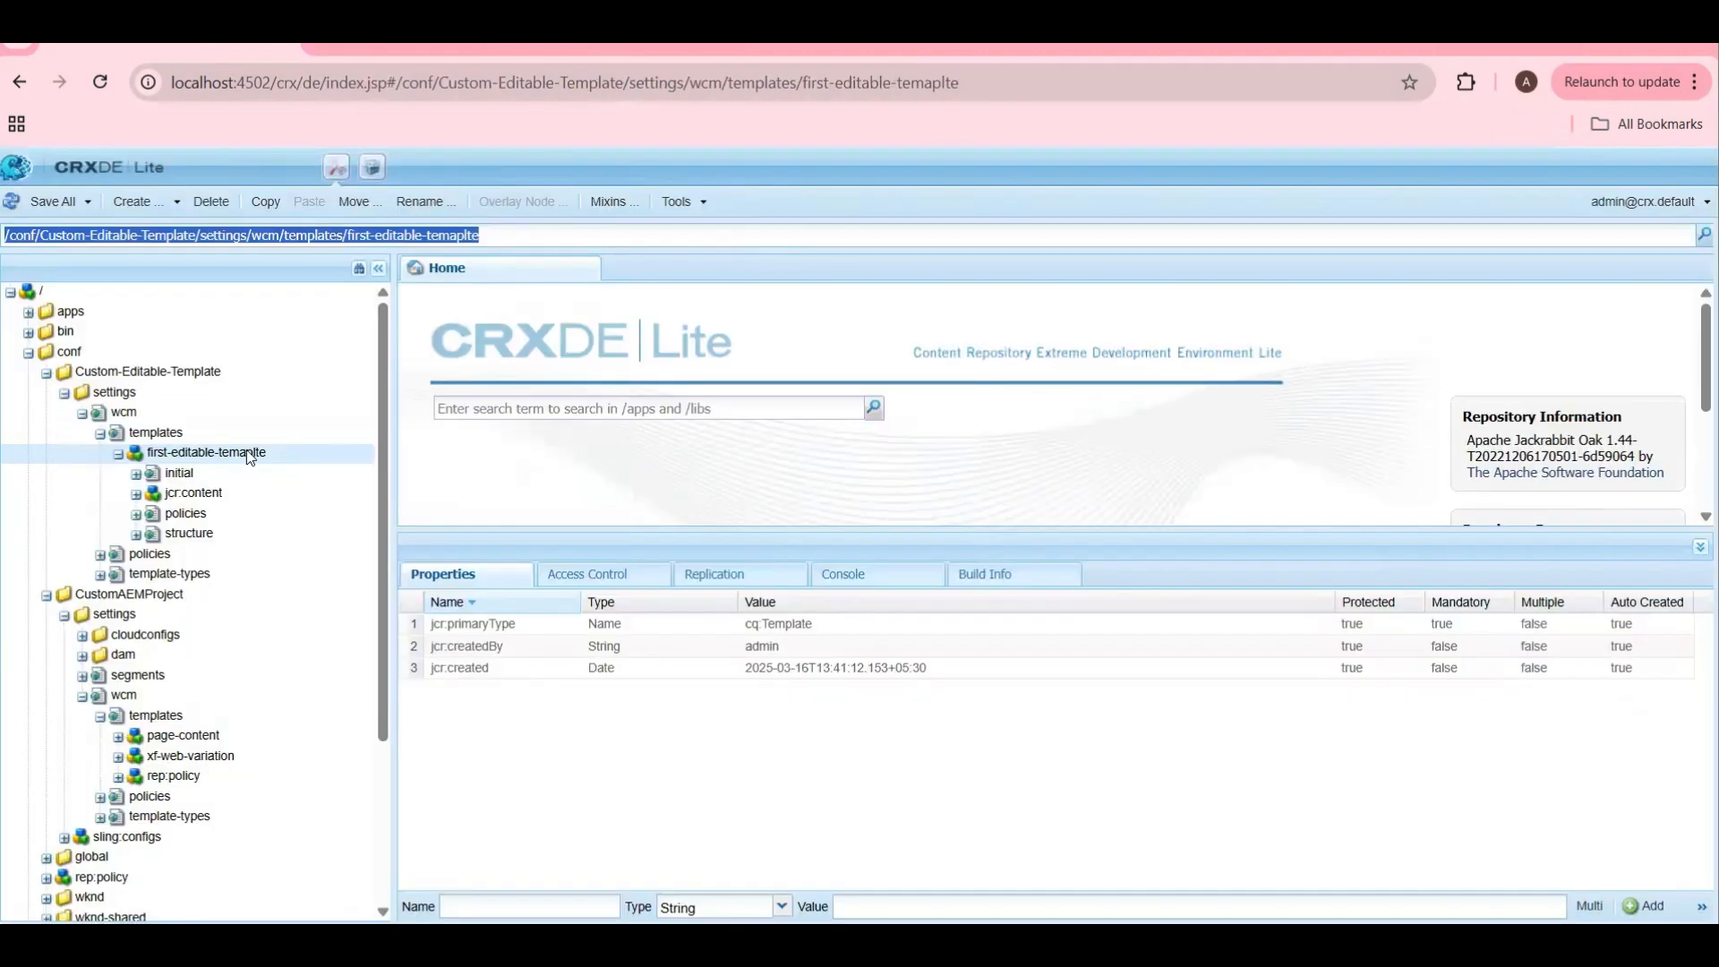
{"action": "left_click", "coordinate": [170, 435]}
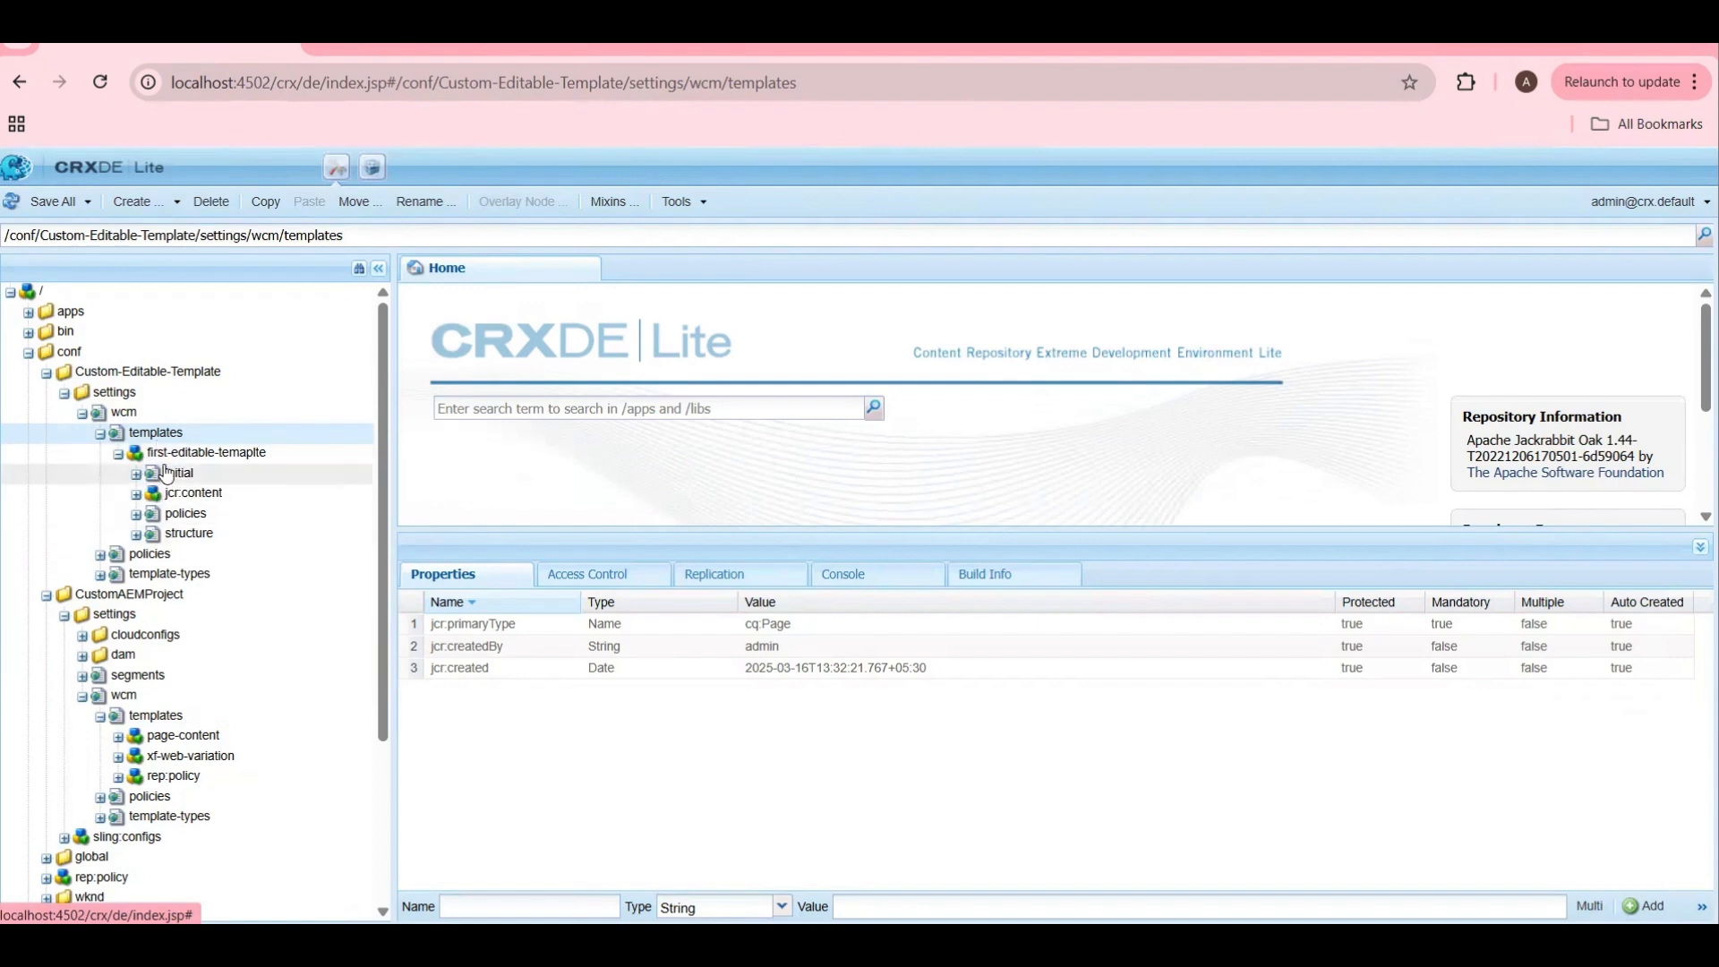
{"action": "triple_click", "coordinate": [350, 235]}
{"action": "key", "text": "ctrl+c"}
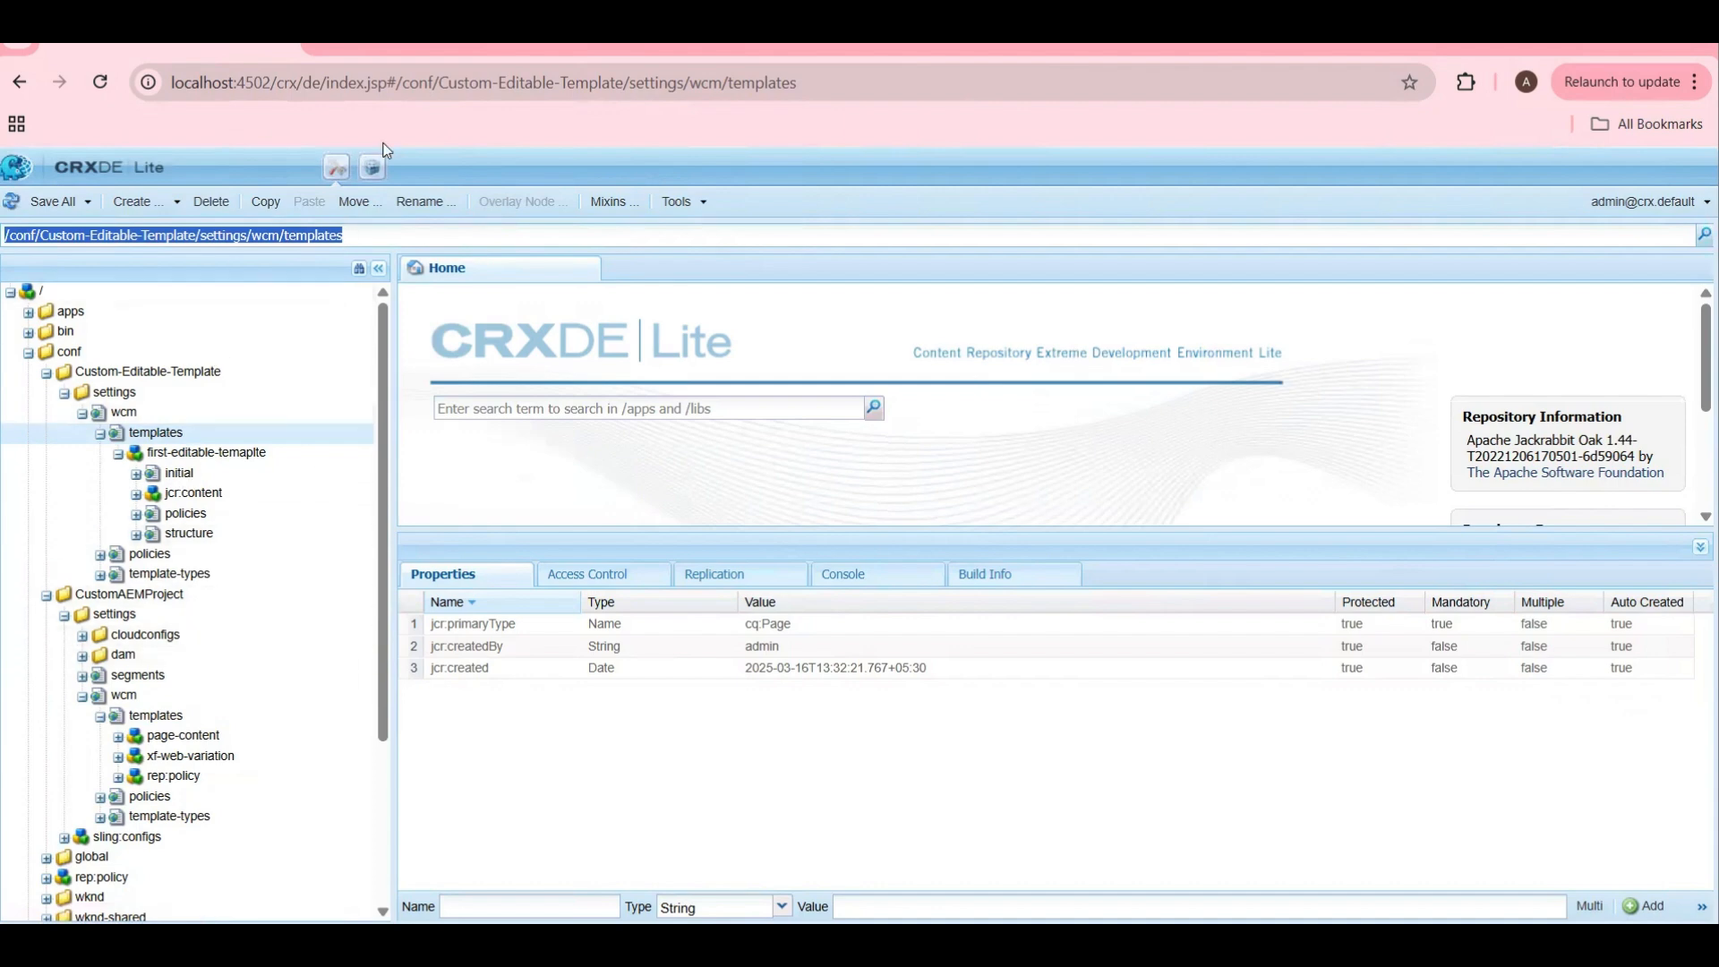
Step: Back in the en properties, replace the allowed template path with /conf/Custom-Editable-Template/settings/wcm/templates/.*$
{"action": "key", "text": "ctrl+Tab"}
{"action": "left_click", "coordinate": [713, 552]}
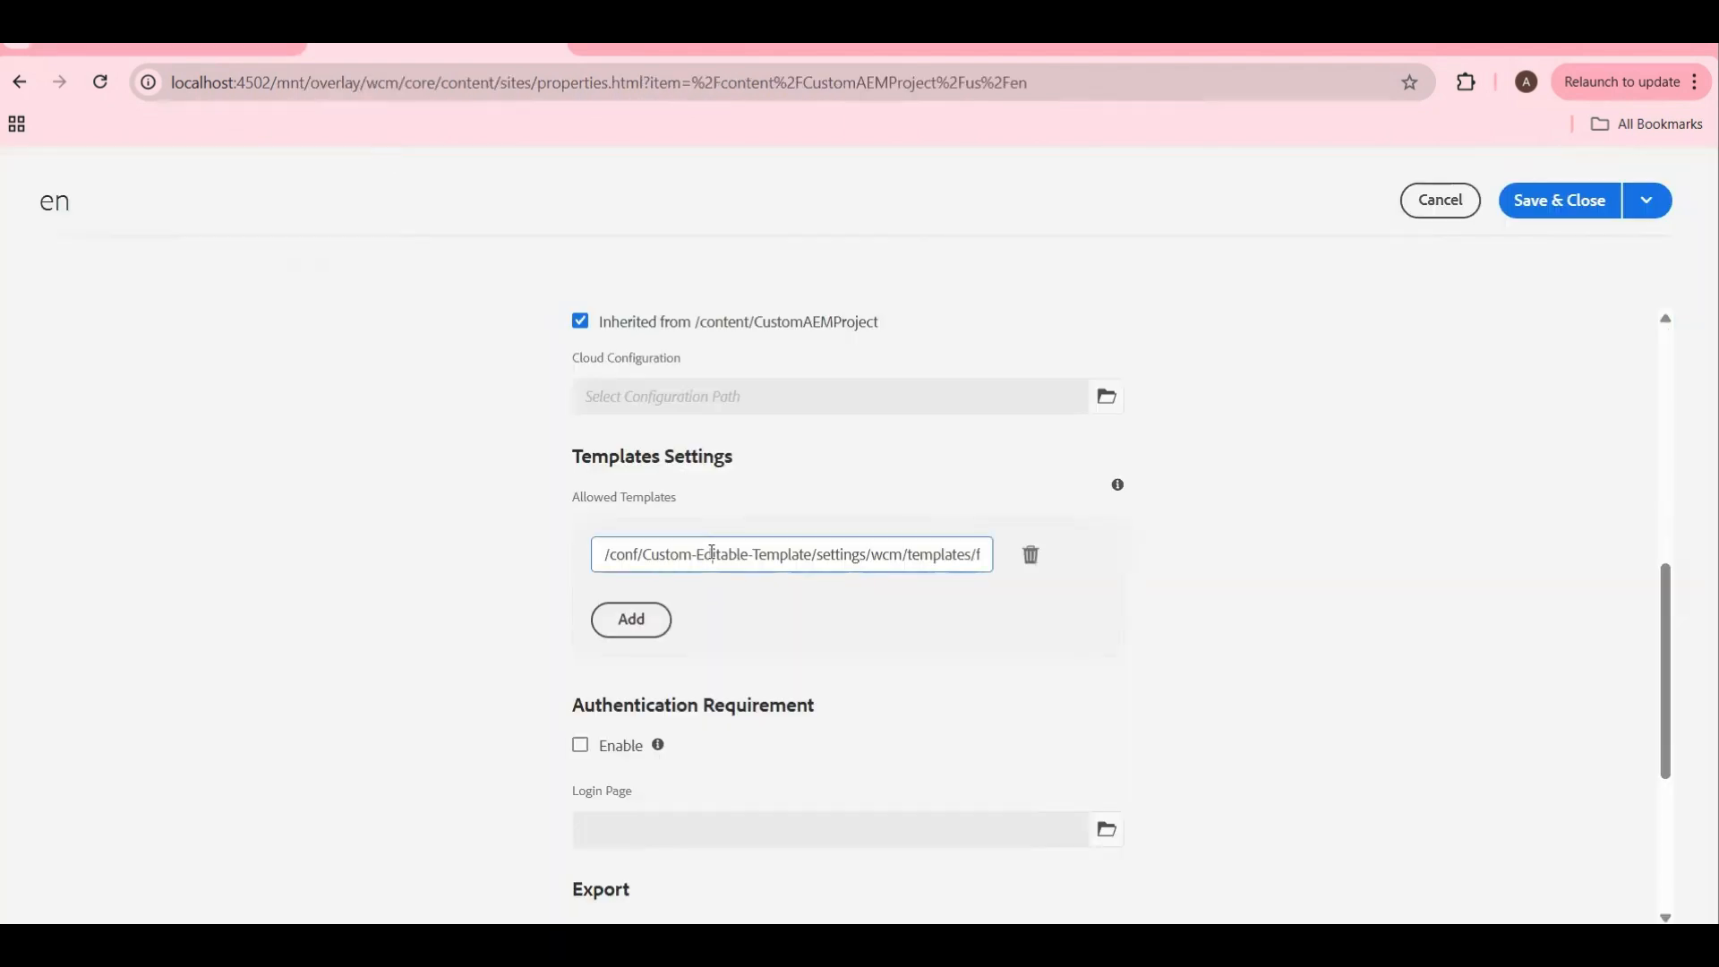
{"action": "key", "text": "ctrl+a"}
{"action": "key", "text": "ctrl+v"}
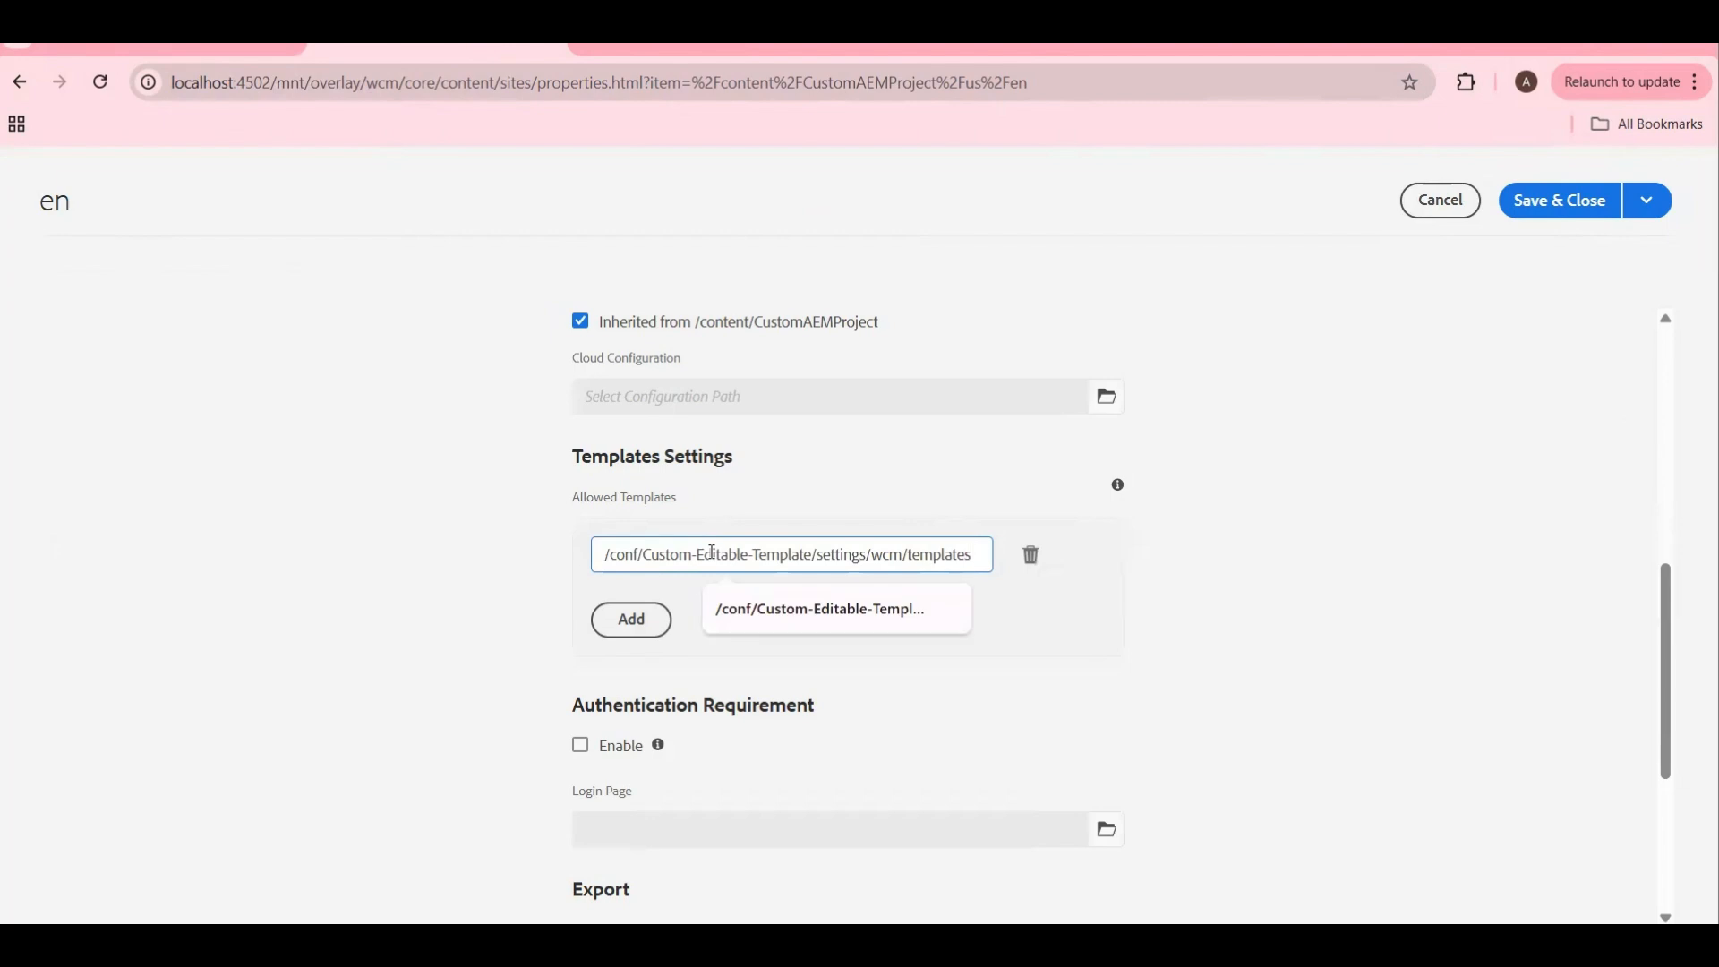
{"action": "type", "text": "/"}
{"action": "type", "text": "."}
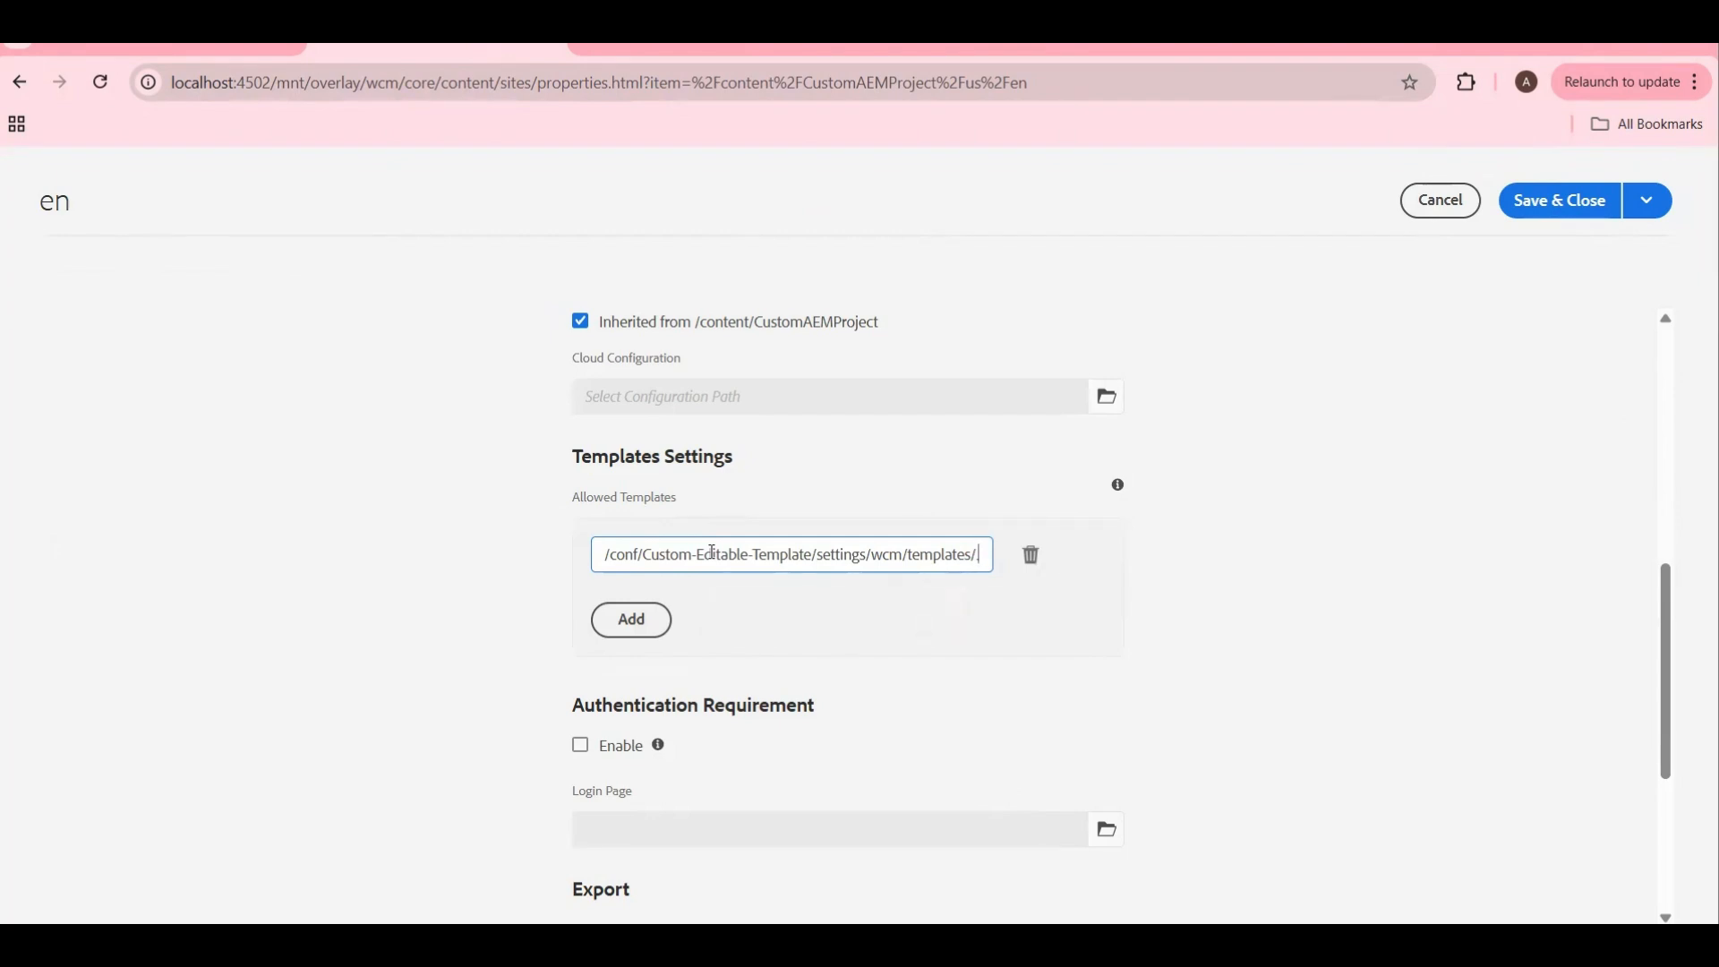
{"action": "type", "text": "*$"}
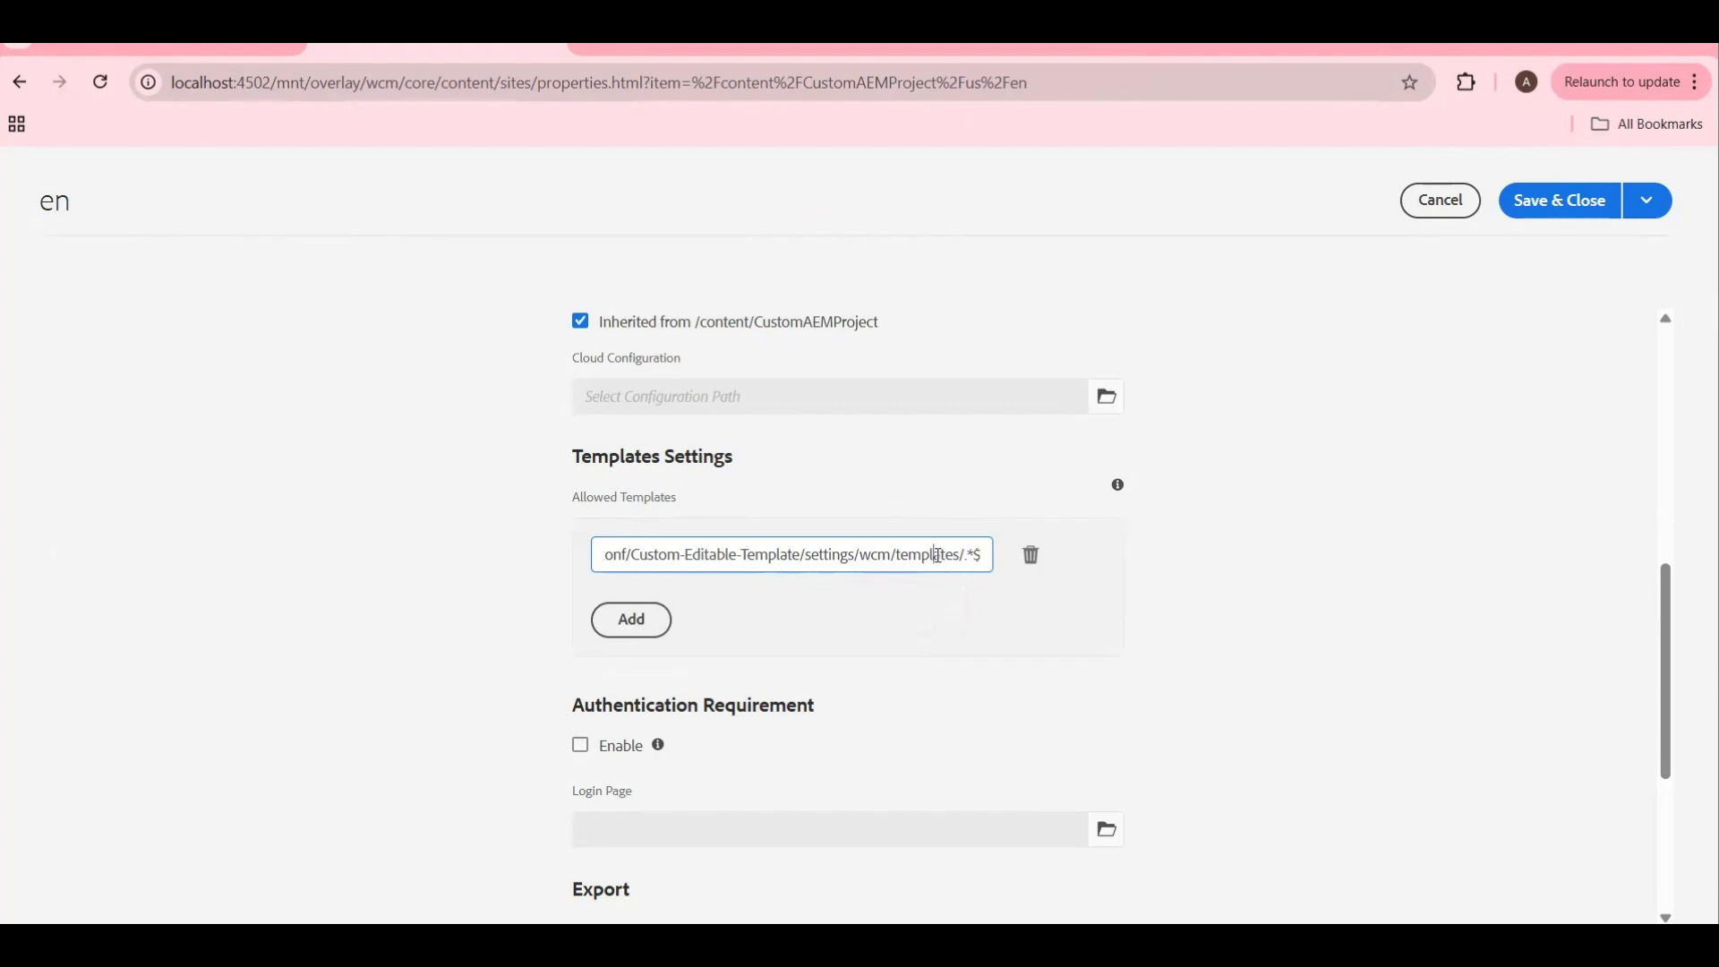
{"action": "double_click", "coordinate": [938, 555]}
Step: Switch to CRXDE Lite and copy the CustomAEMProject templates path, /conf/CustomAEMProject/settings/wcm/templates
{"action": "left_click", "coordinate": [164, 51]}
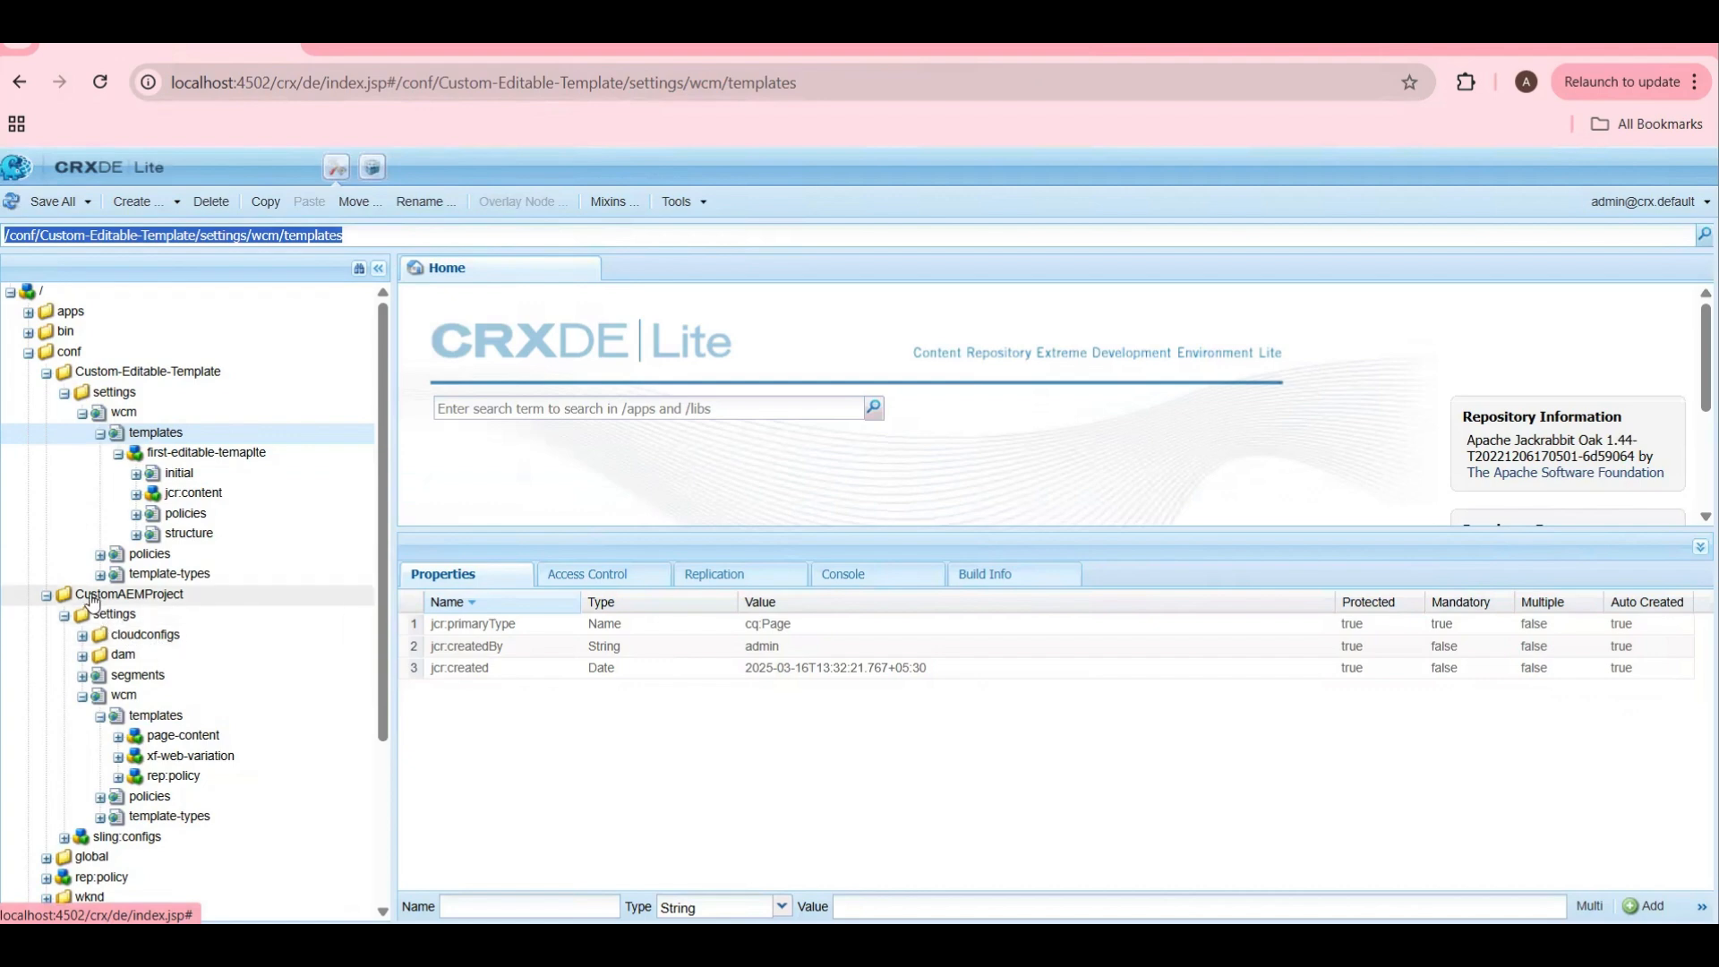
{"action": "left_click", "coordinate": [123, 598]}
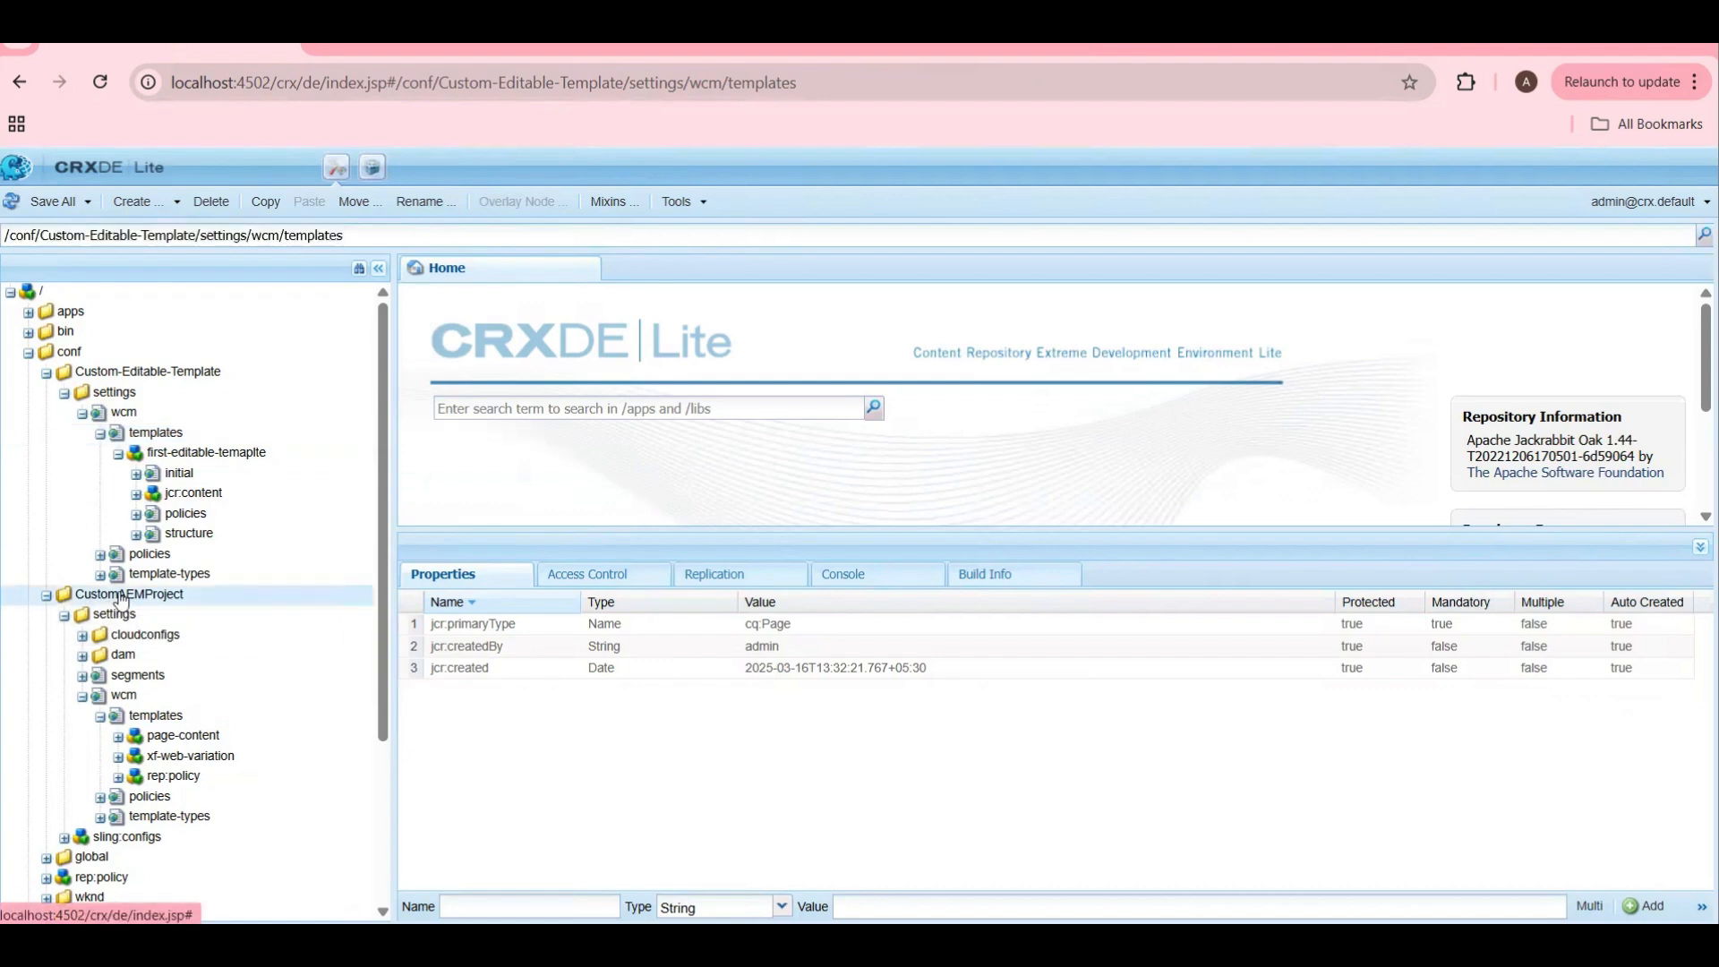
{"action": "left_click", "coordinate": [167, 720]}
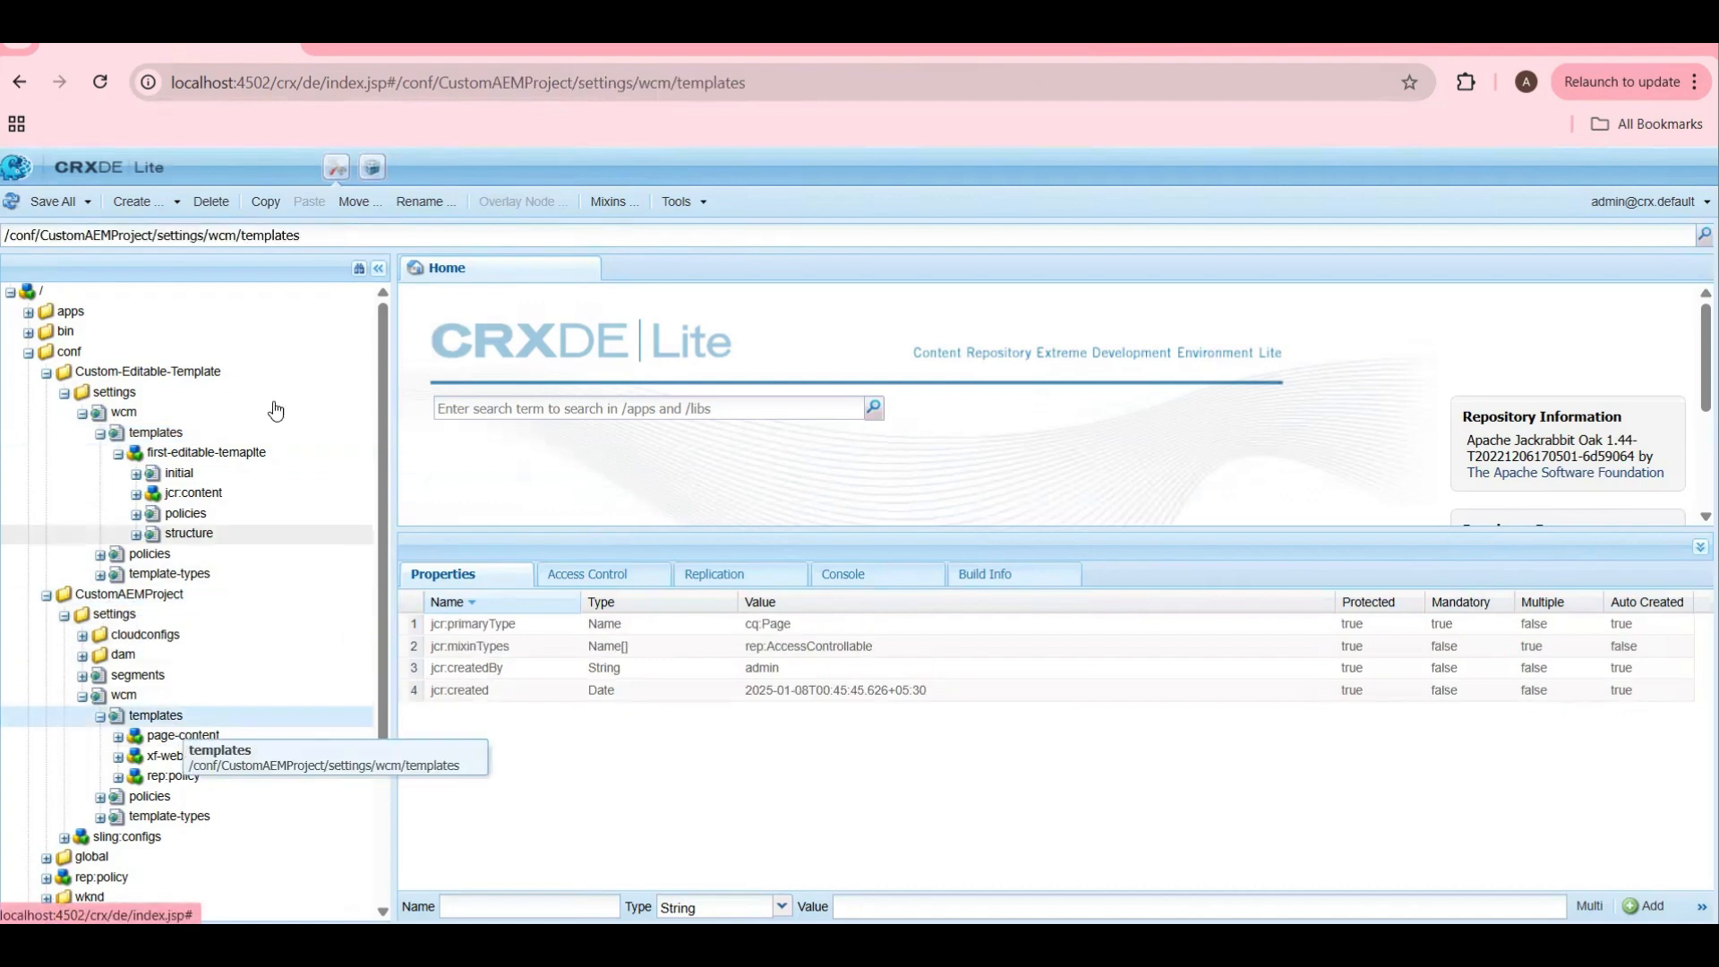
{"action": "left_click", "coordinate": [358, 233]}
{"action": "key", "text": "ctrl+c"}
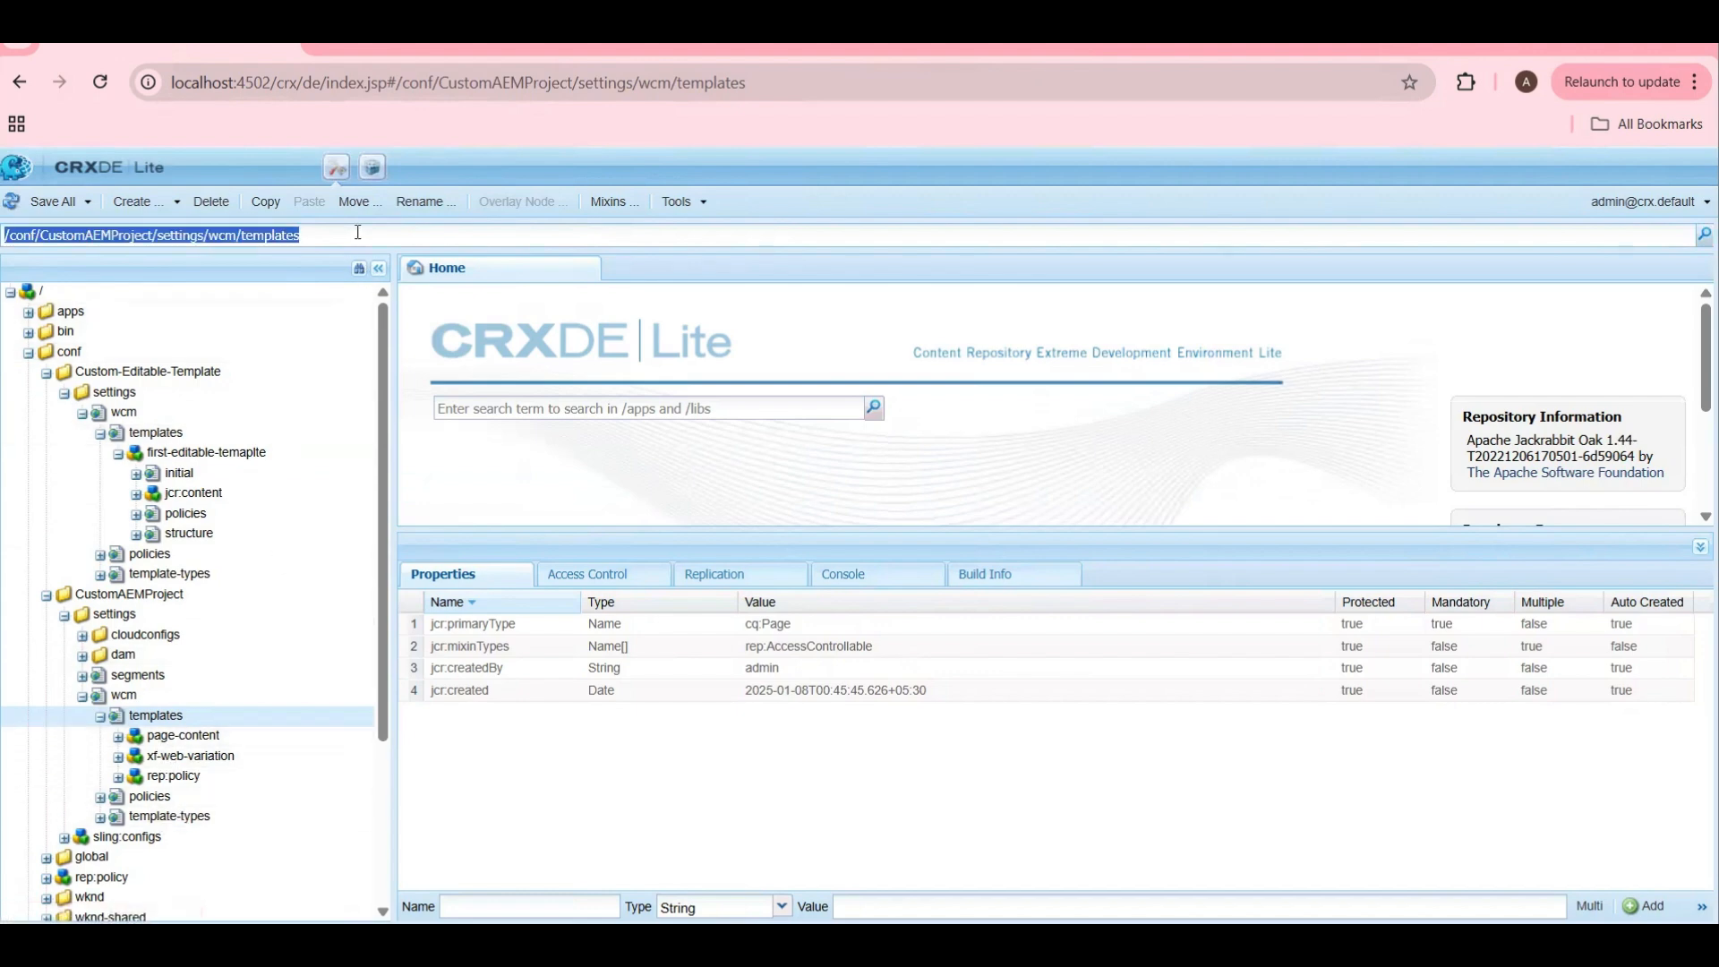
Step: Back in the en properties, add /conf/CustomAEMProject/settings/wcm/templates/.*$ as the second allowed template path
{"action": "key", "text": "ctrl+Tab"}
{"action": "left_click", "coordinate": [630, 624]}
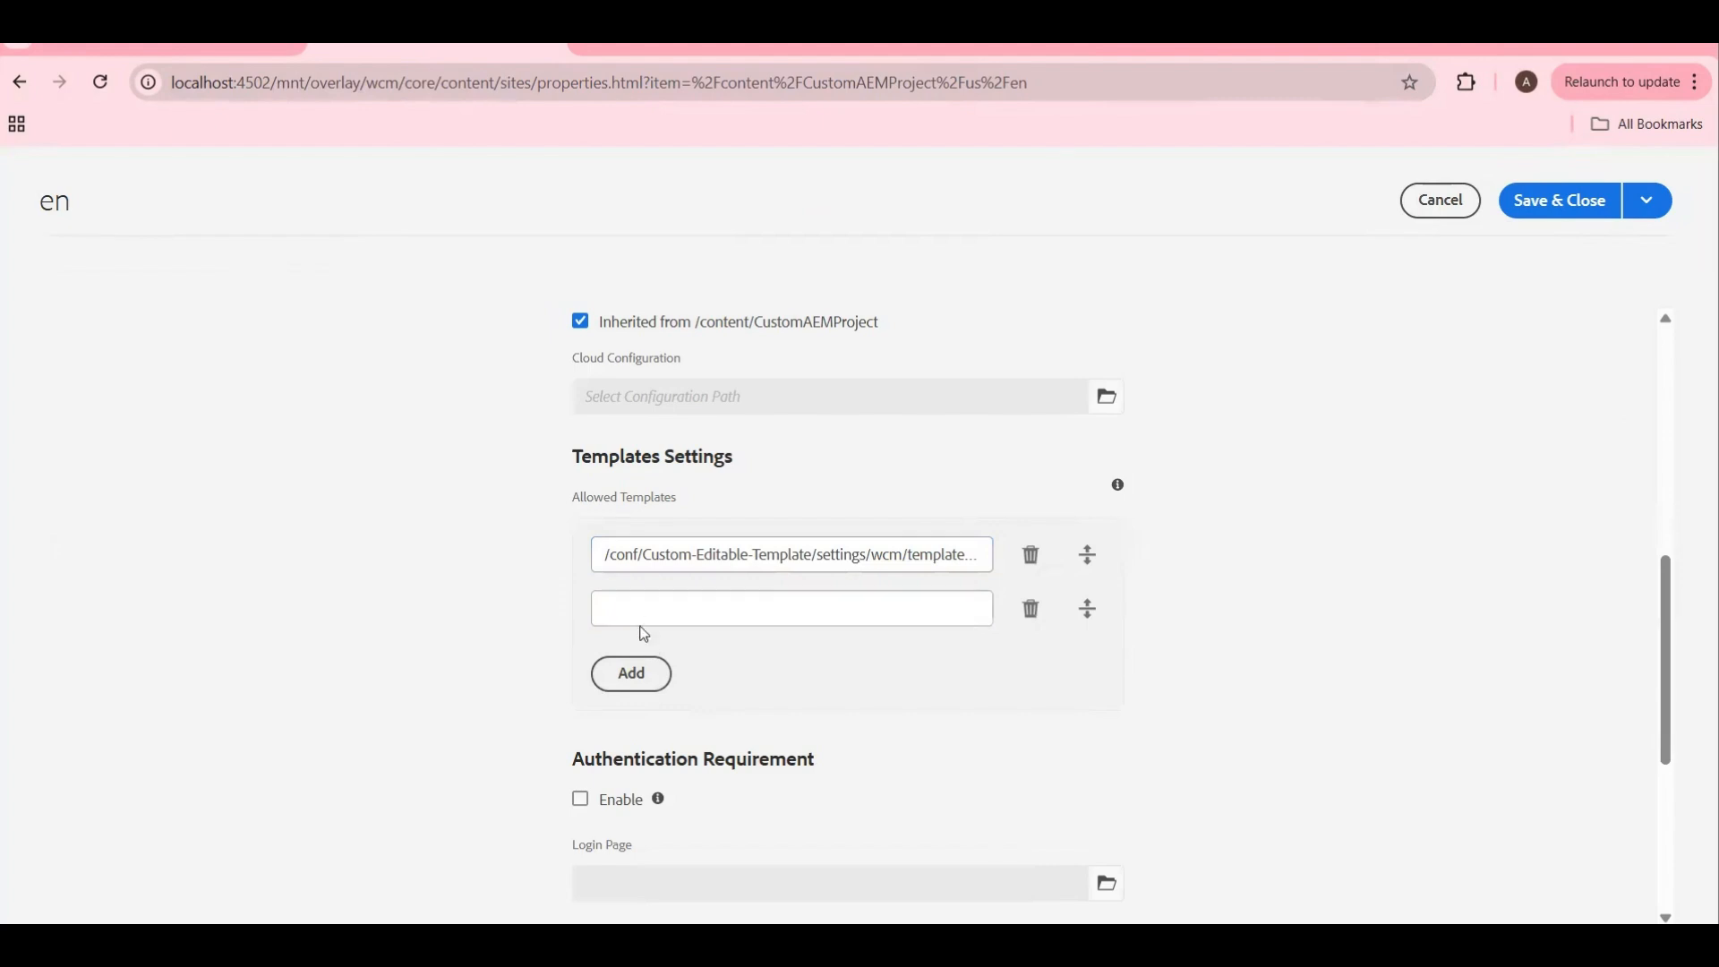
{"action": "left_click", "coordinate": [637, 607]}
{"action": "key", "text": "ctrl+v"}
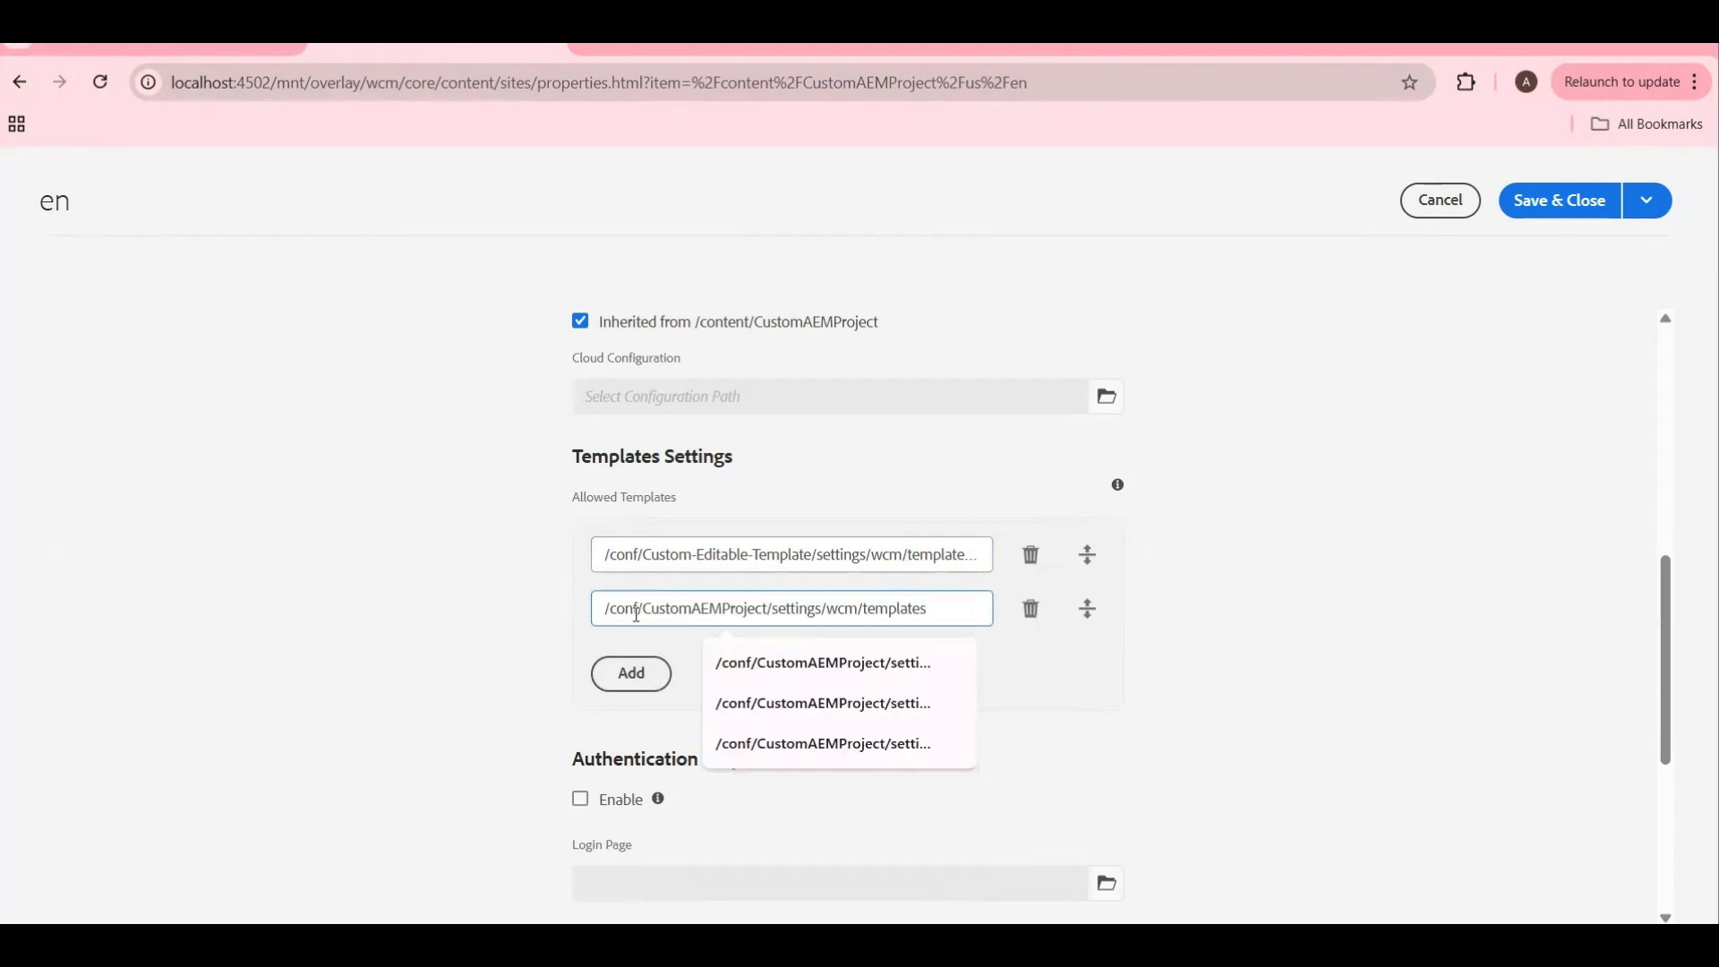
{"action": "type", "text": "/."}
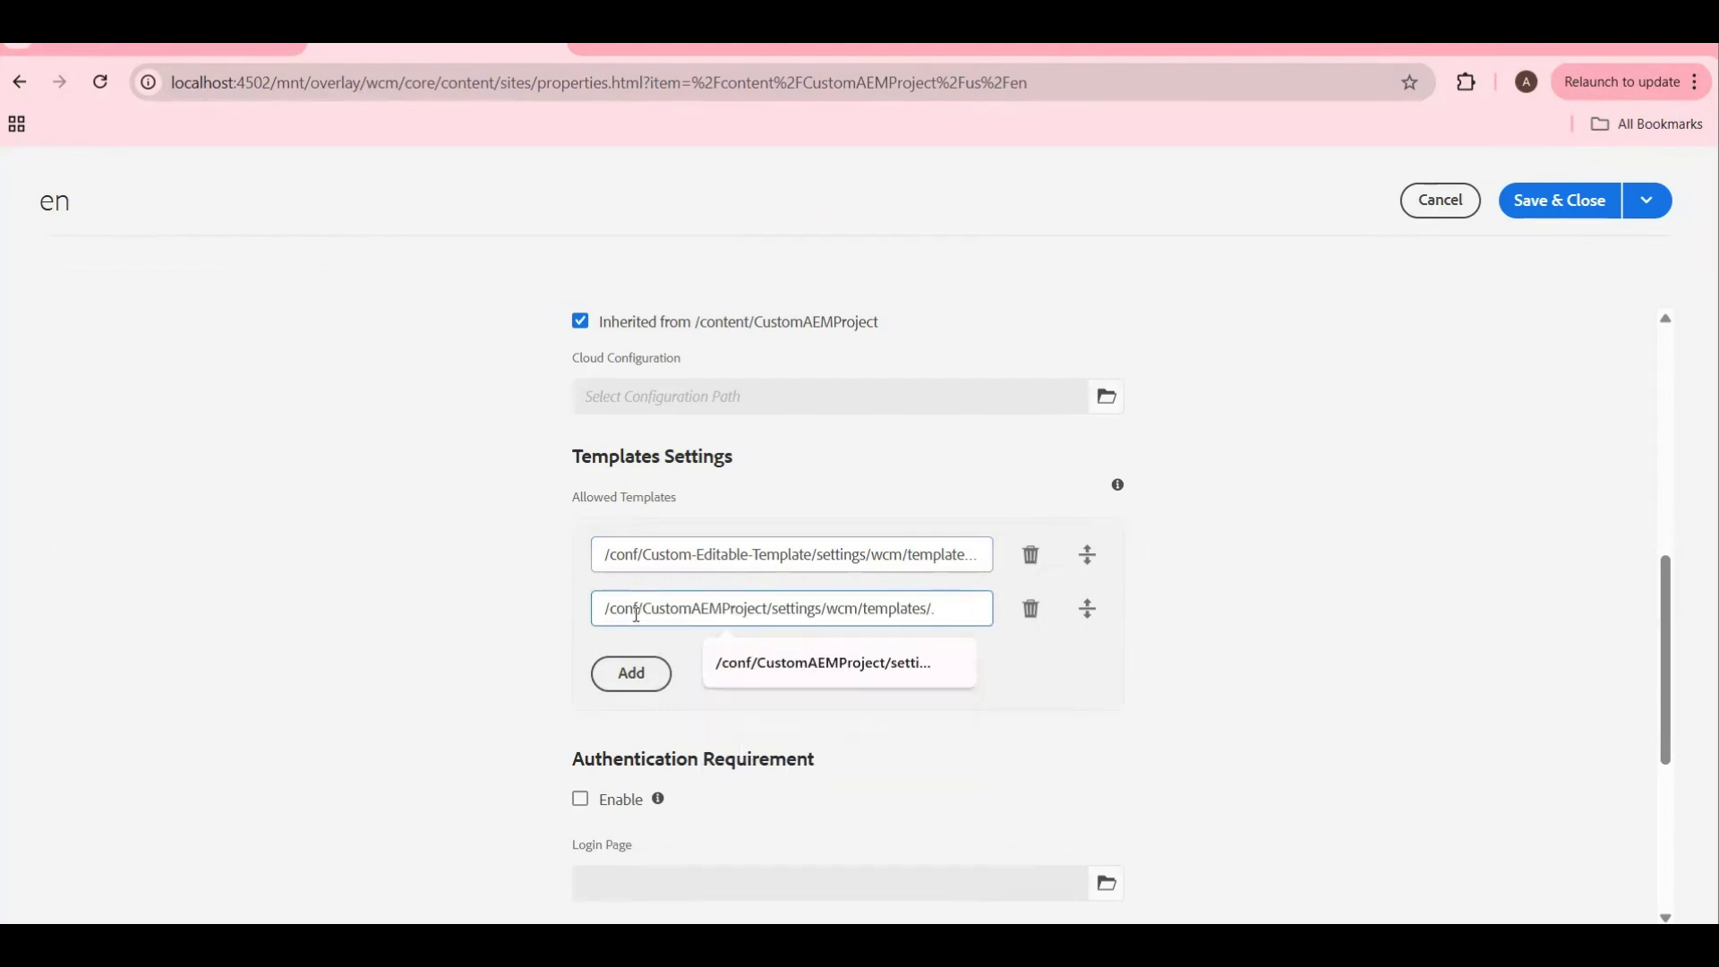
{"action": "type", "text": "*$"}
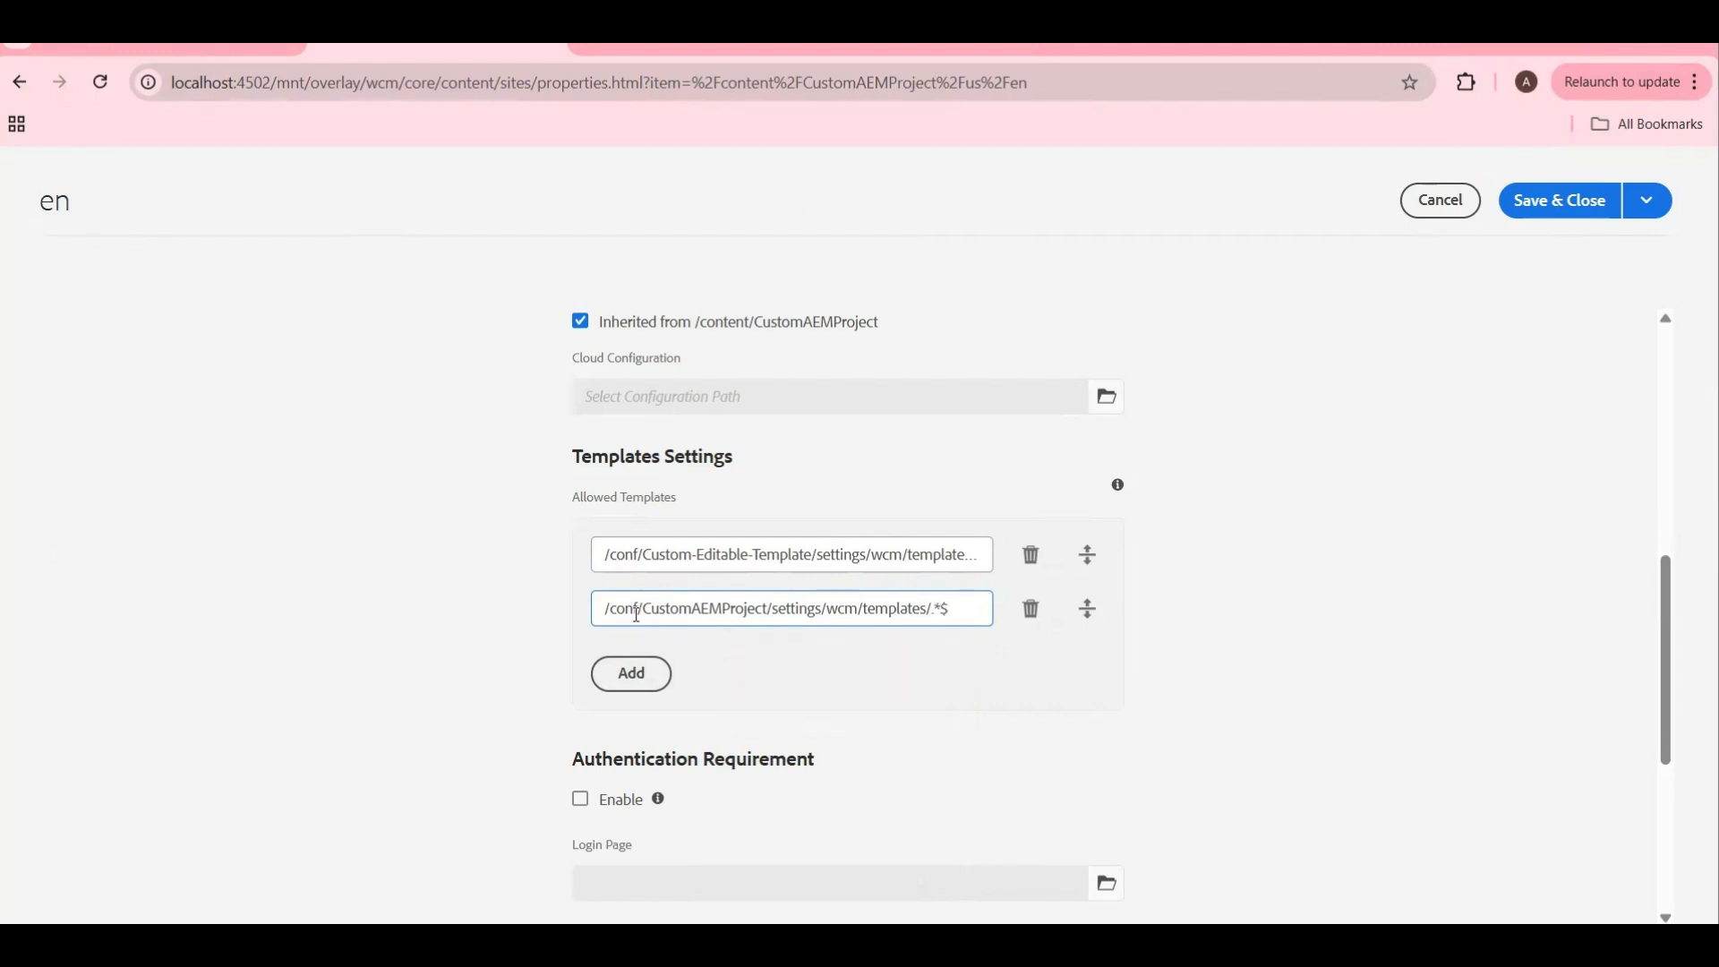
Step: Switch to CRXDE Lite, expand the wknd configuration down to its templates node, and copy the path /conf/wknd/settings/wcm/templates
{"action": "left_click", "coordinate": [224, 55]}
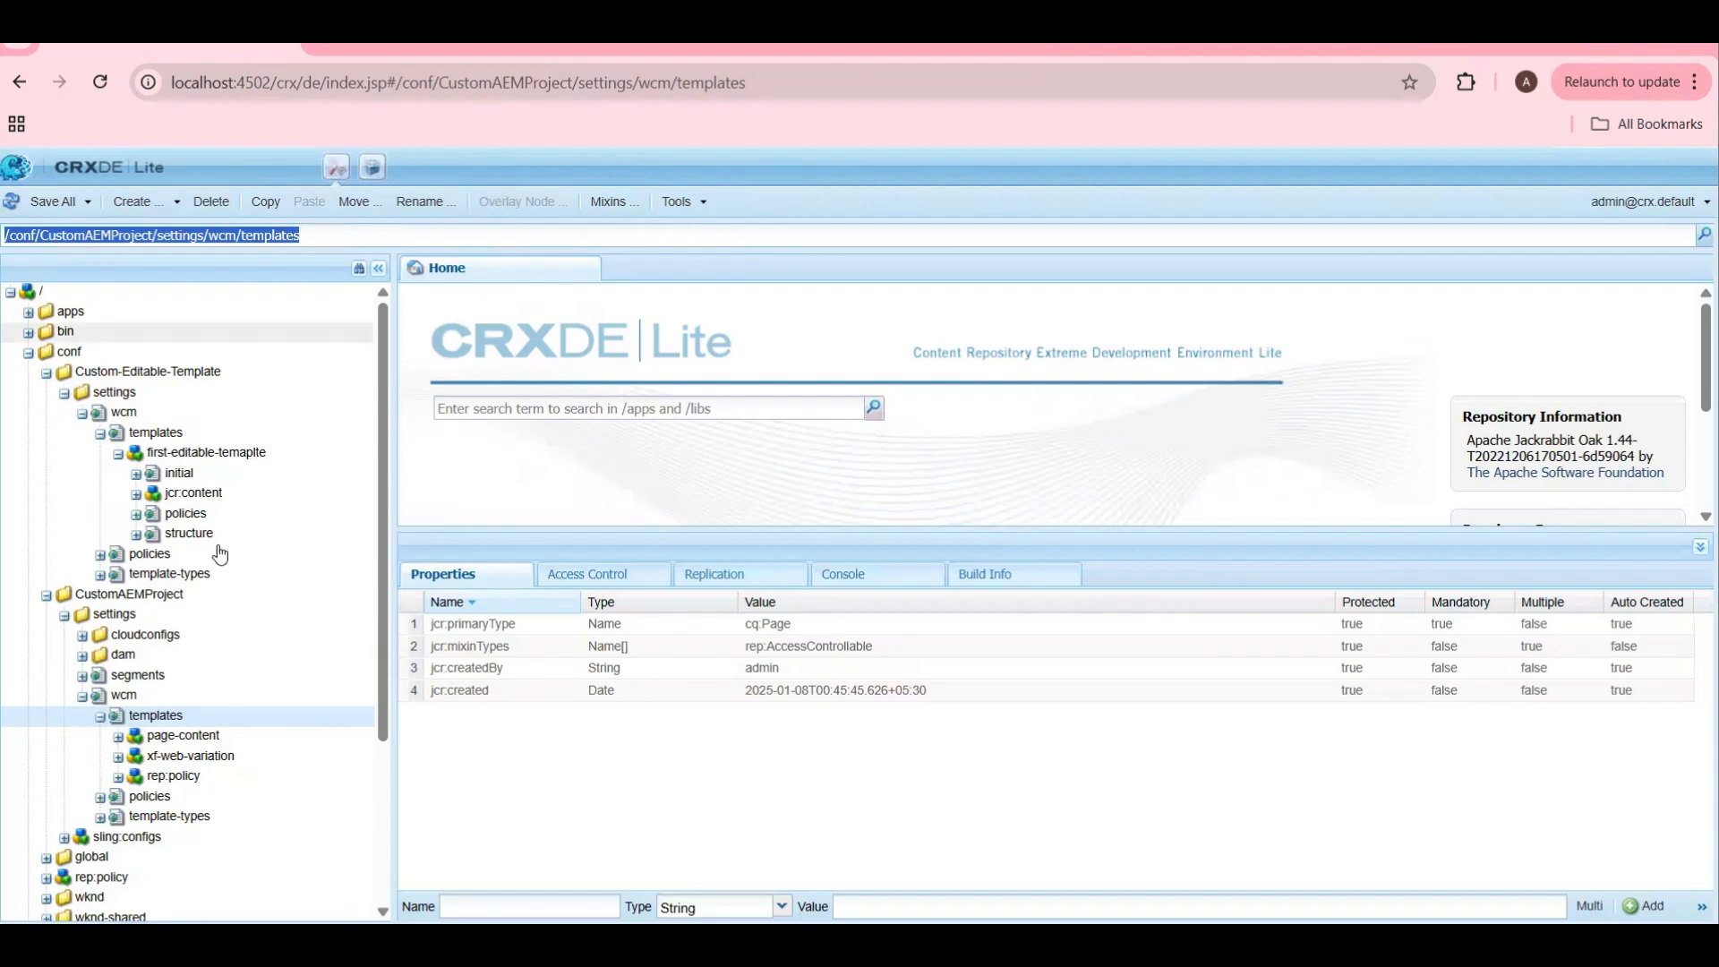
{"action": "scroll", "coordinate": [227, 702], "scroll_direction": "down", "scroll_amount": 3}
{"action": "left_click", "coordinate": [67, 671]}
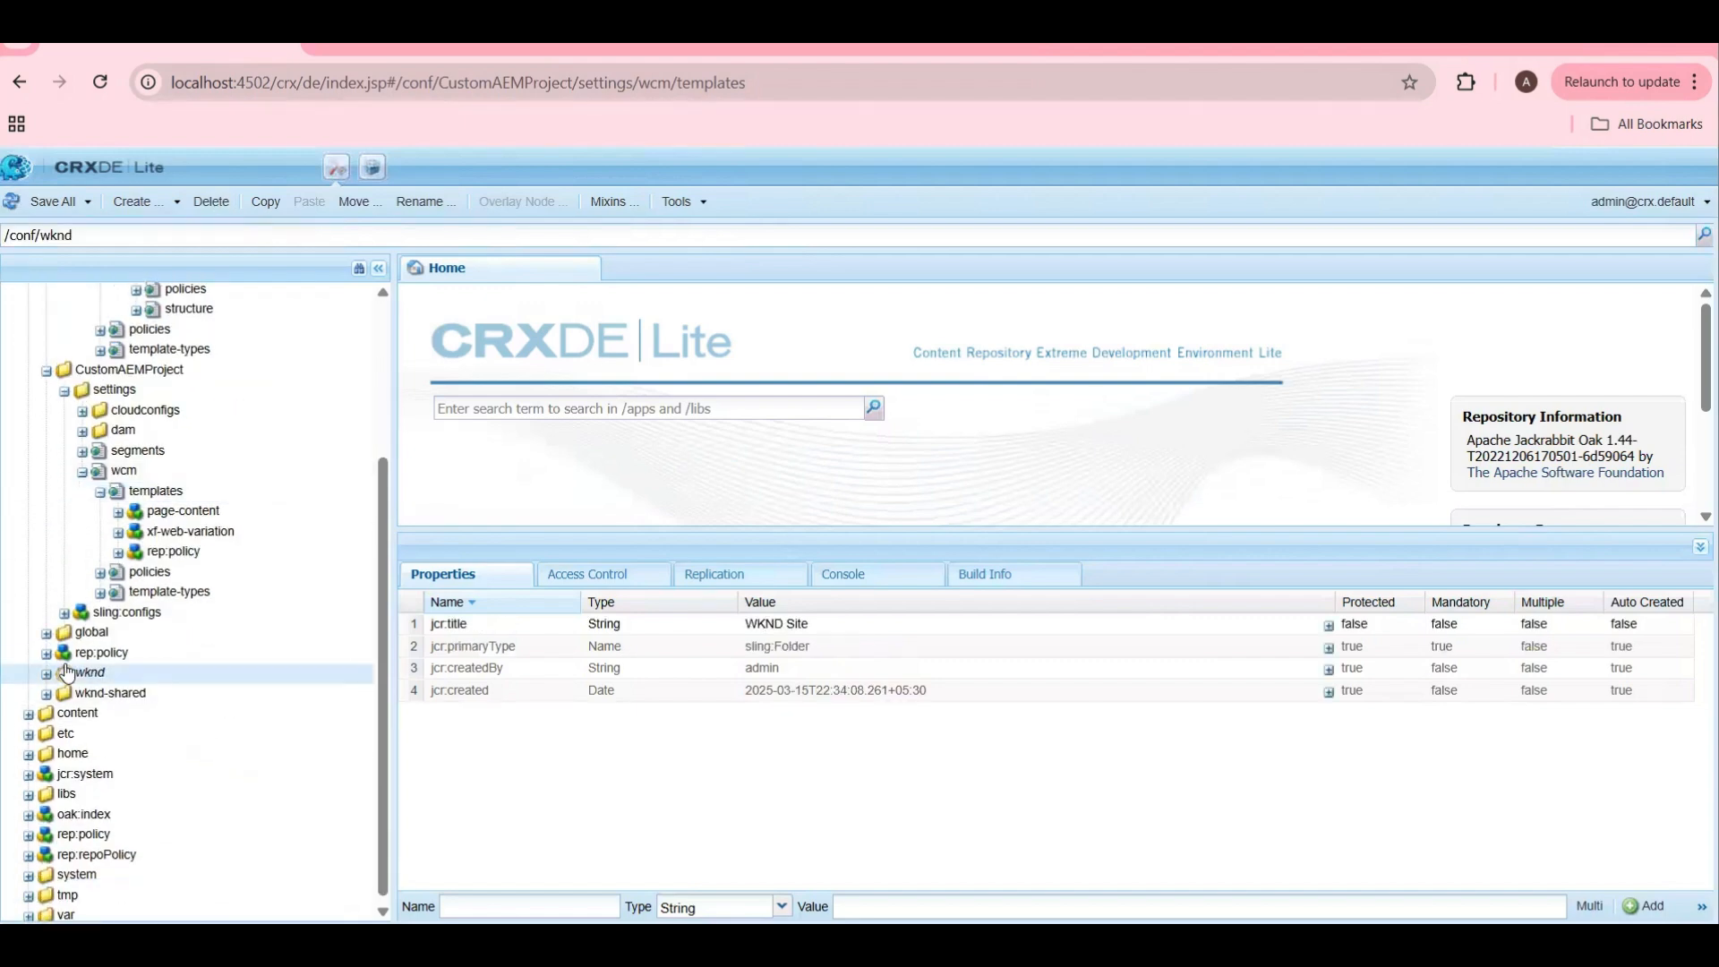
{"action": "double_click", "coordinate": [67, 672]}
{"action": "double_click", "coordinate": [90, 693]}
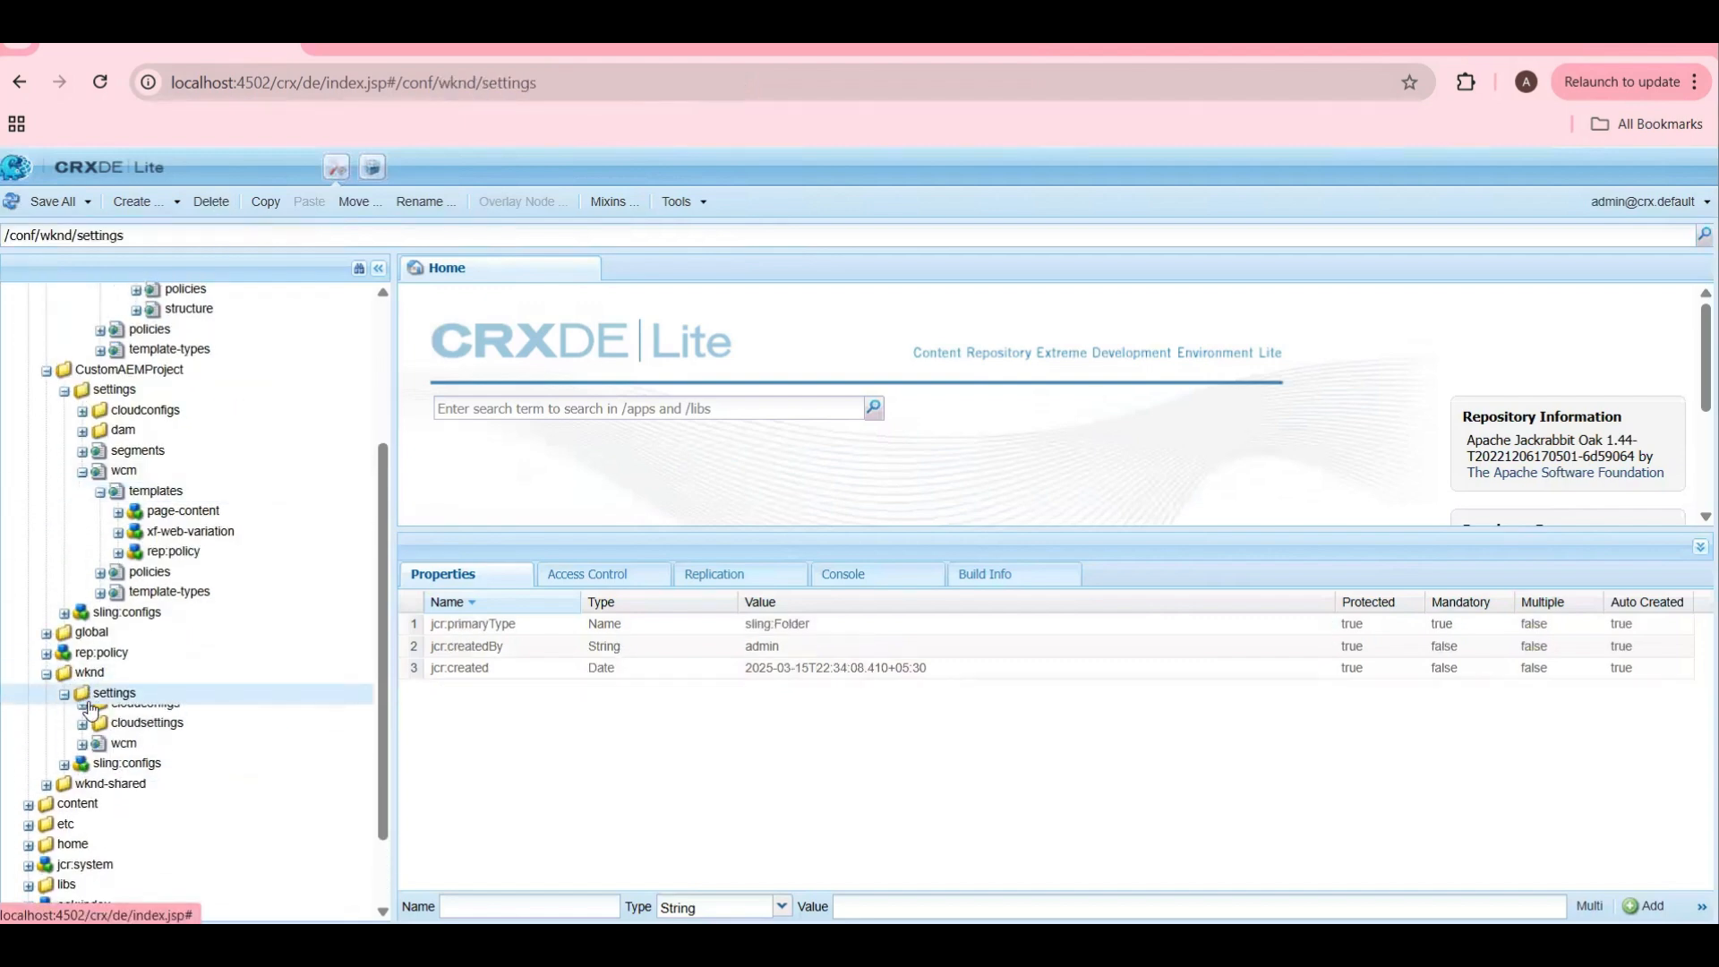
{"action": "double_click", "coordinate": [112, 743]}
{"action": "scroll", "coordinate": [105, 760], "scroll_direction": "down", "scroll_amount": 2}
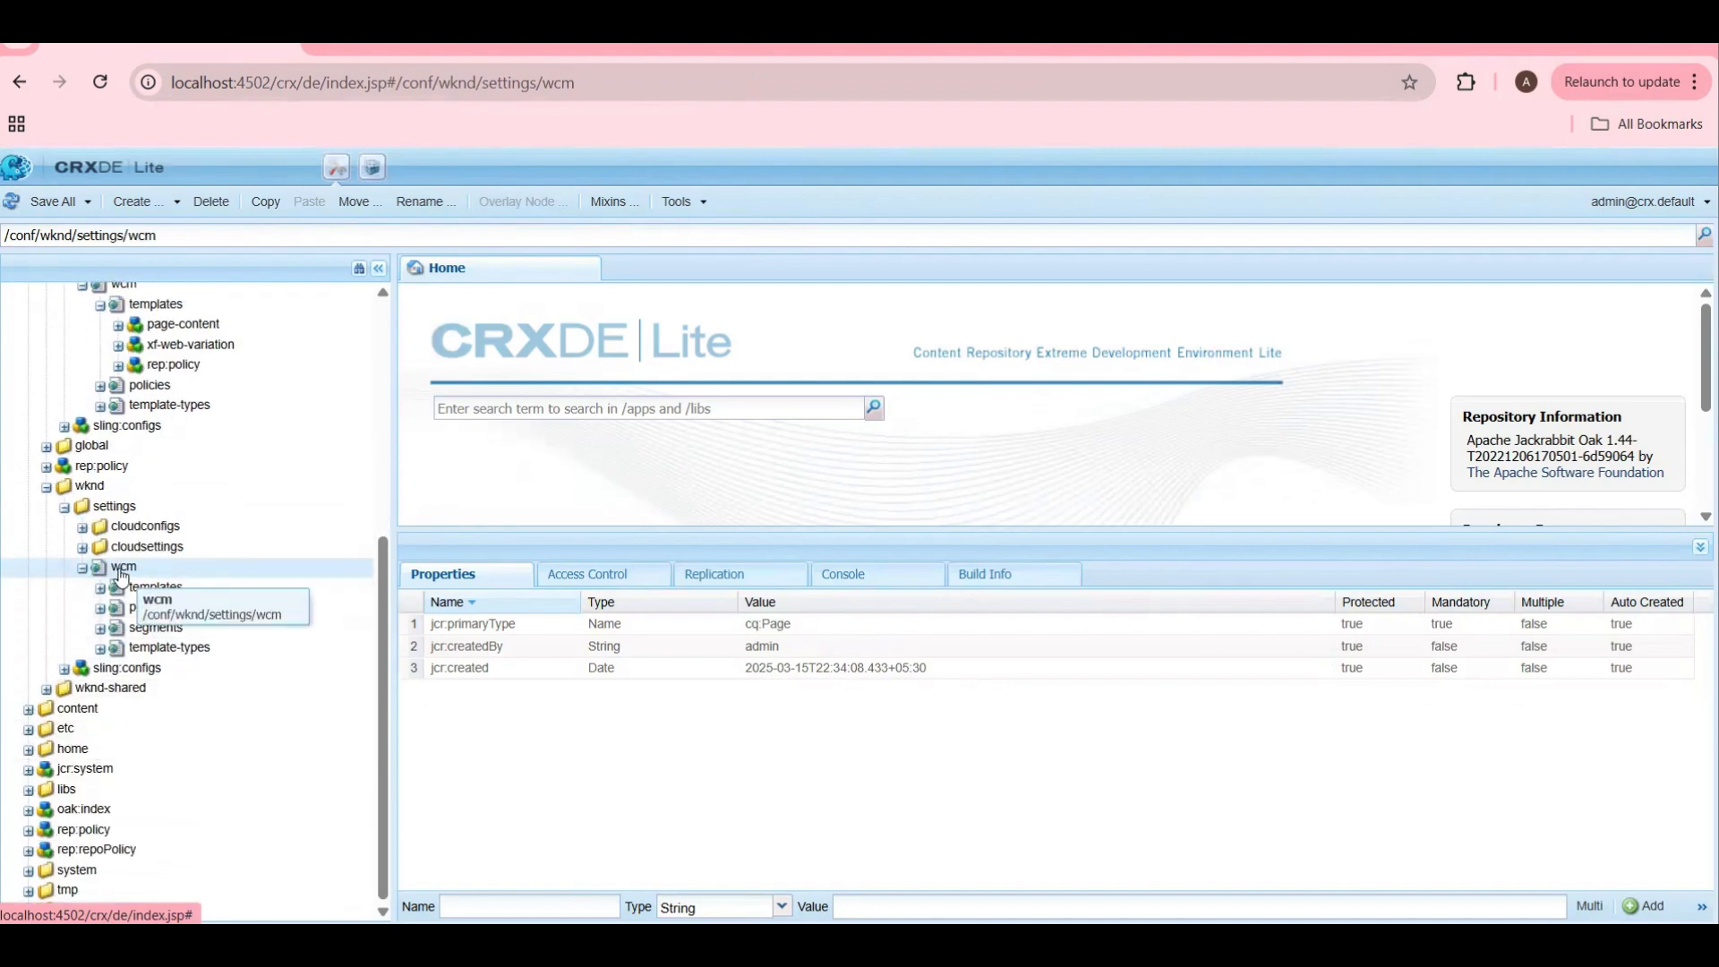
{"action": "double_click", "coordinate": [125, 587]}
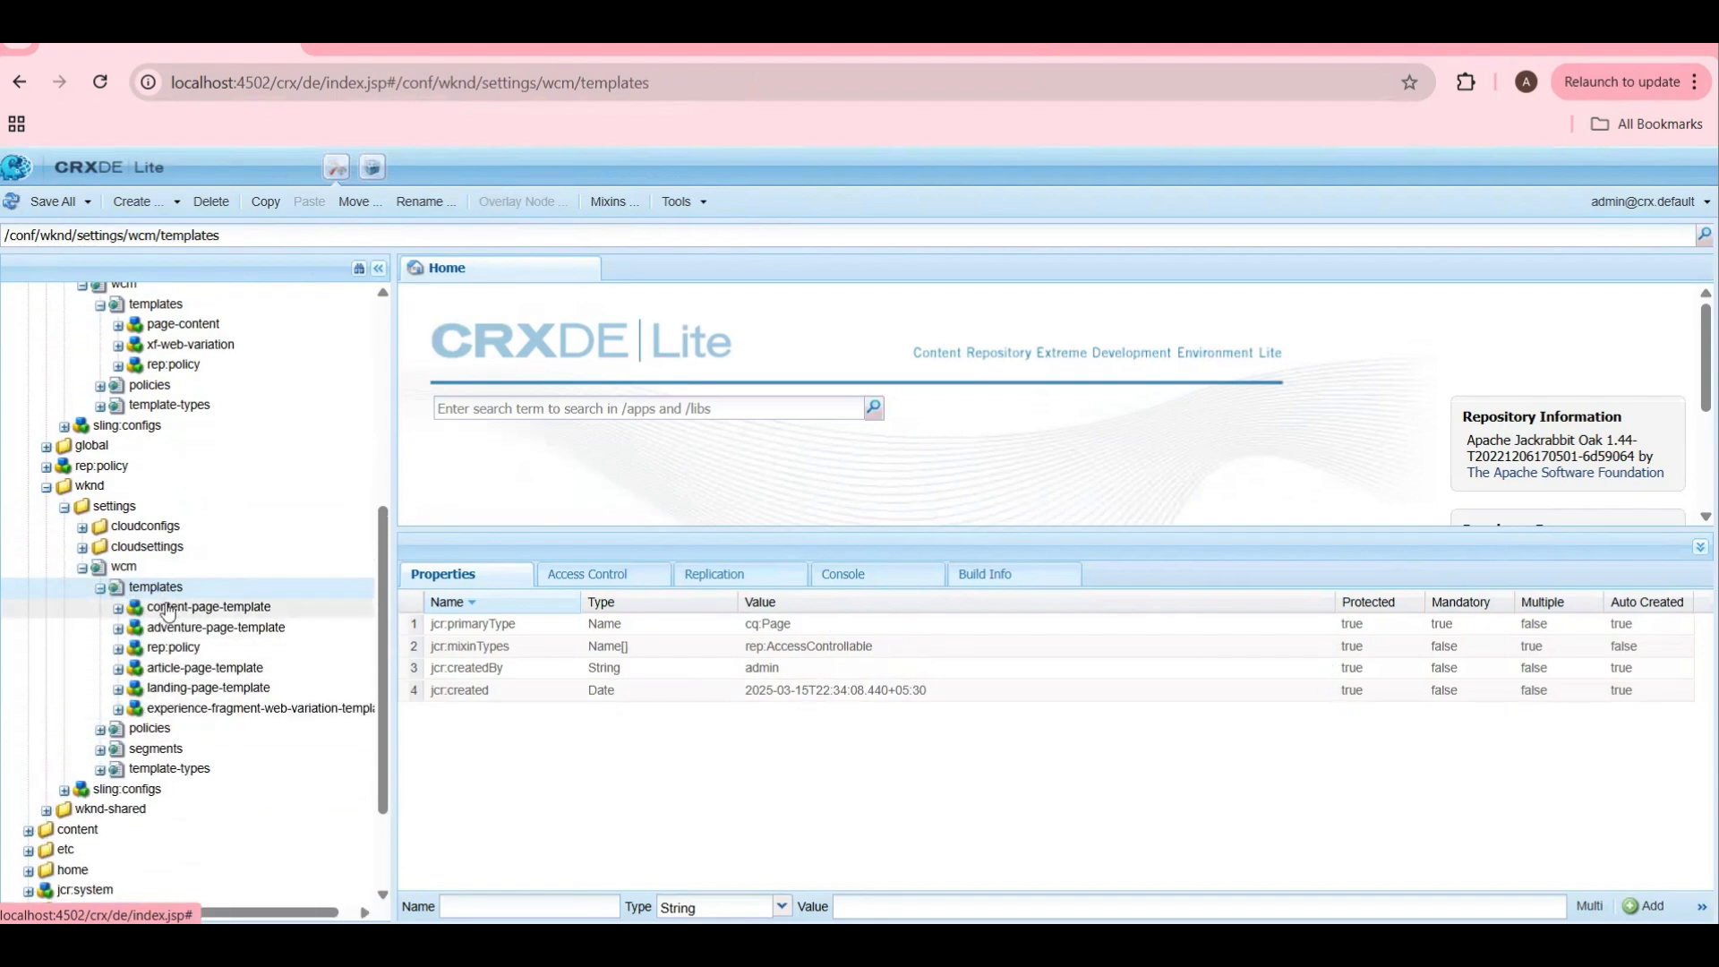
{"action": "left_click", "coordinate": [237, 236]}
{"action": "key", "text": "ctrl+c"}
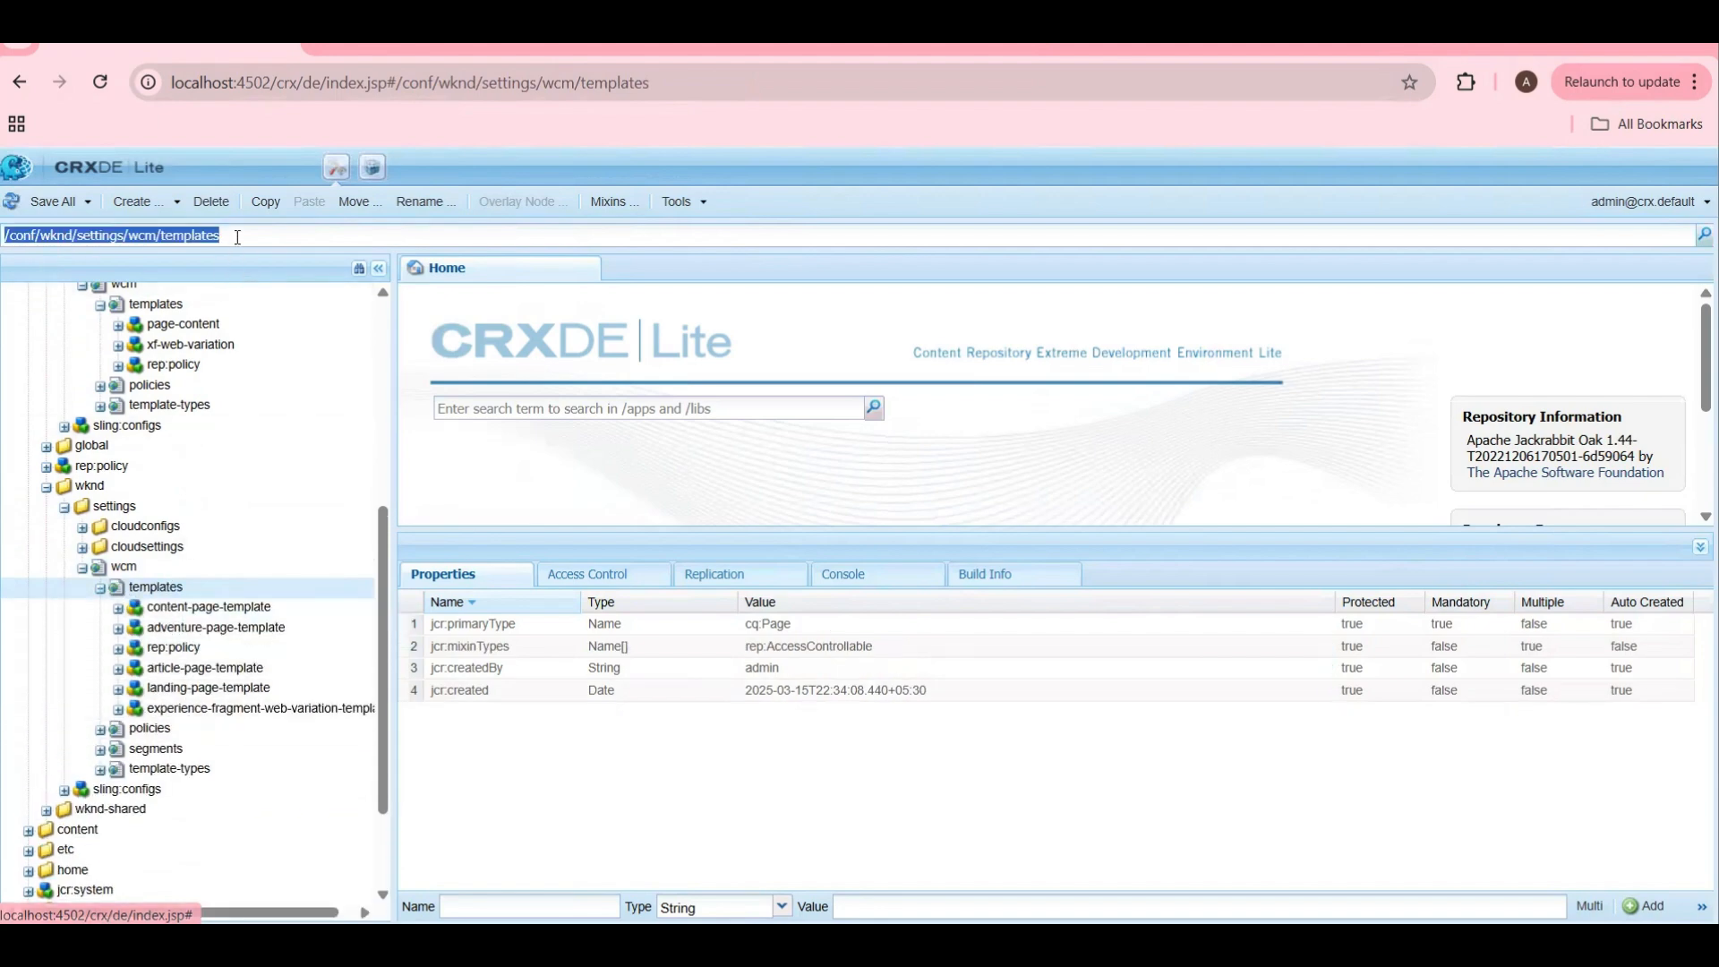
Step: Return to the en properties and add a third allowed template path, /conf/wknd/settings/wcm/templates/.*$
{"action": "key", "text": "ctrl+Tab"}
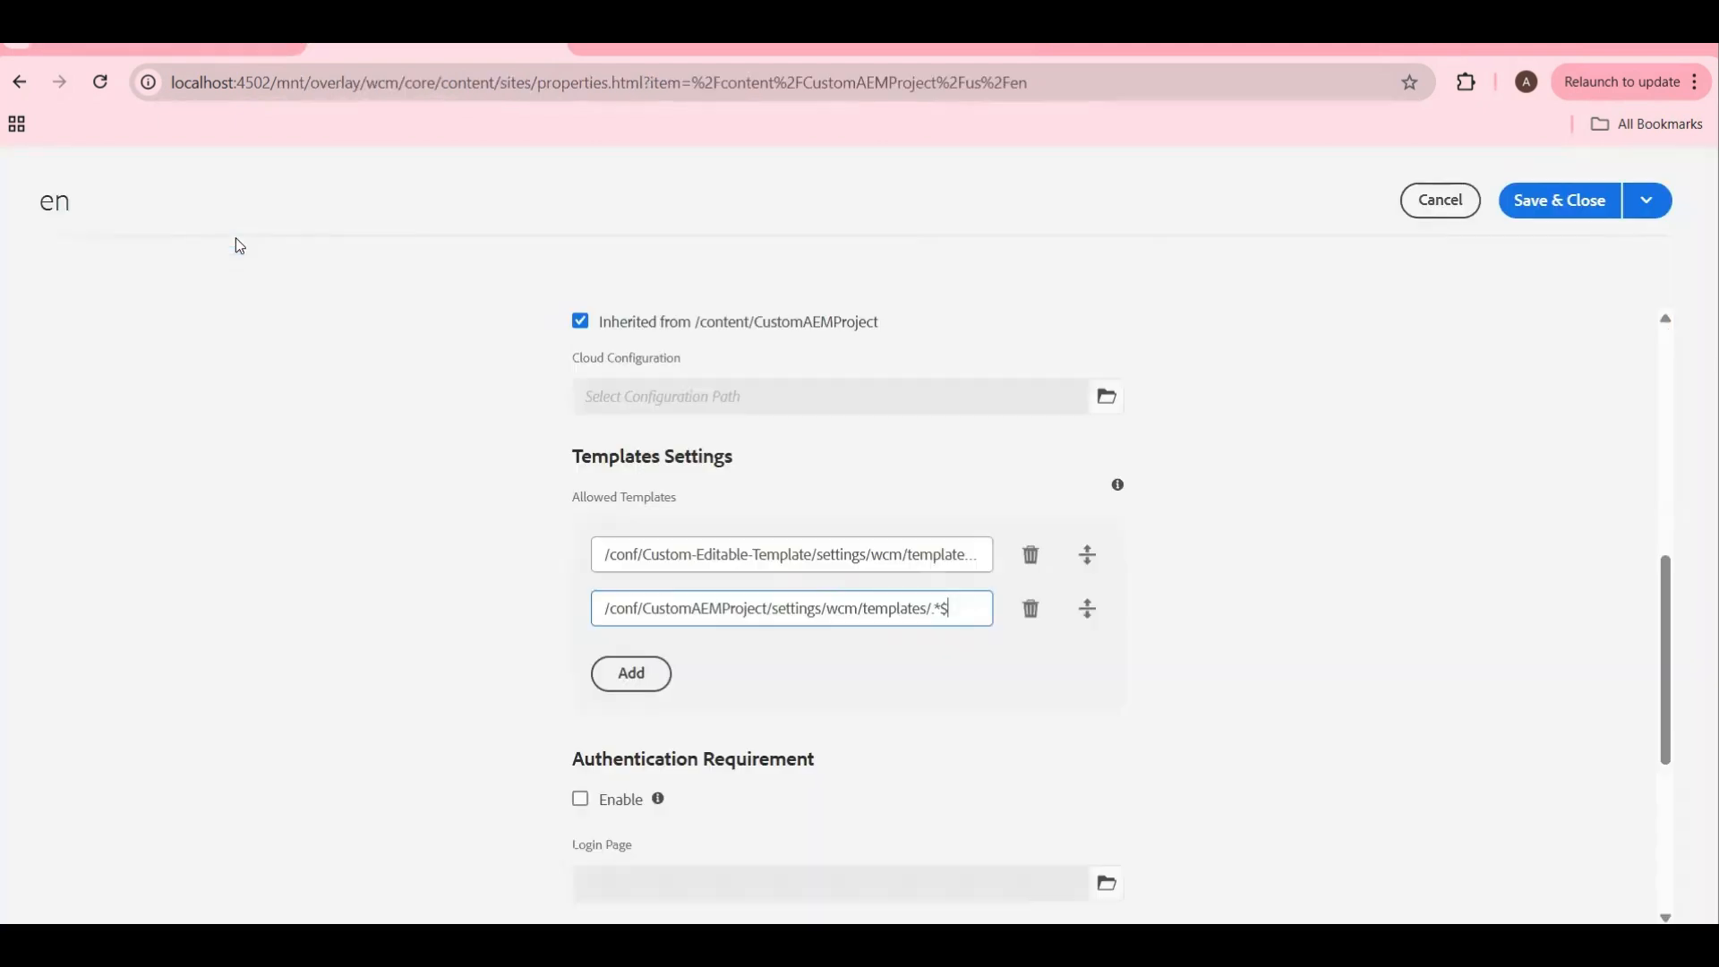
{"action": "left_click", "coordinate": [641, 674]}
{"action": "left_click", "coordinate": [649, 680]}
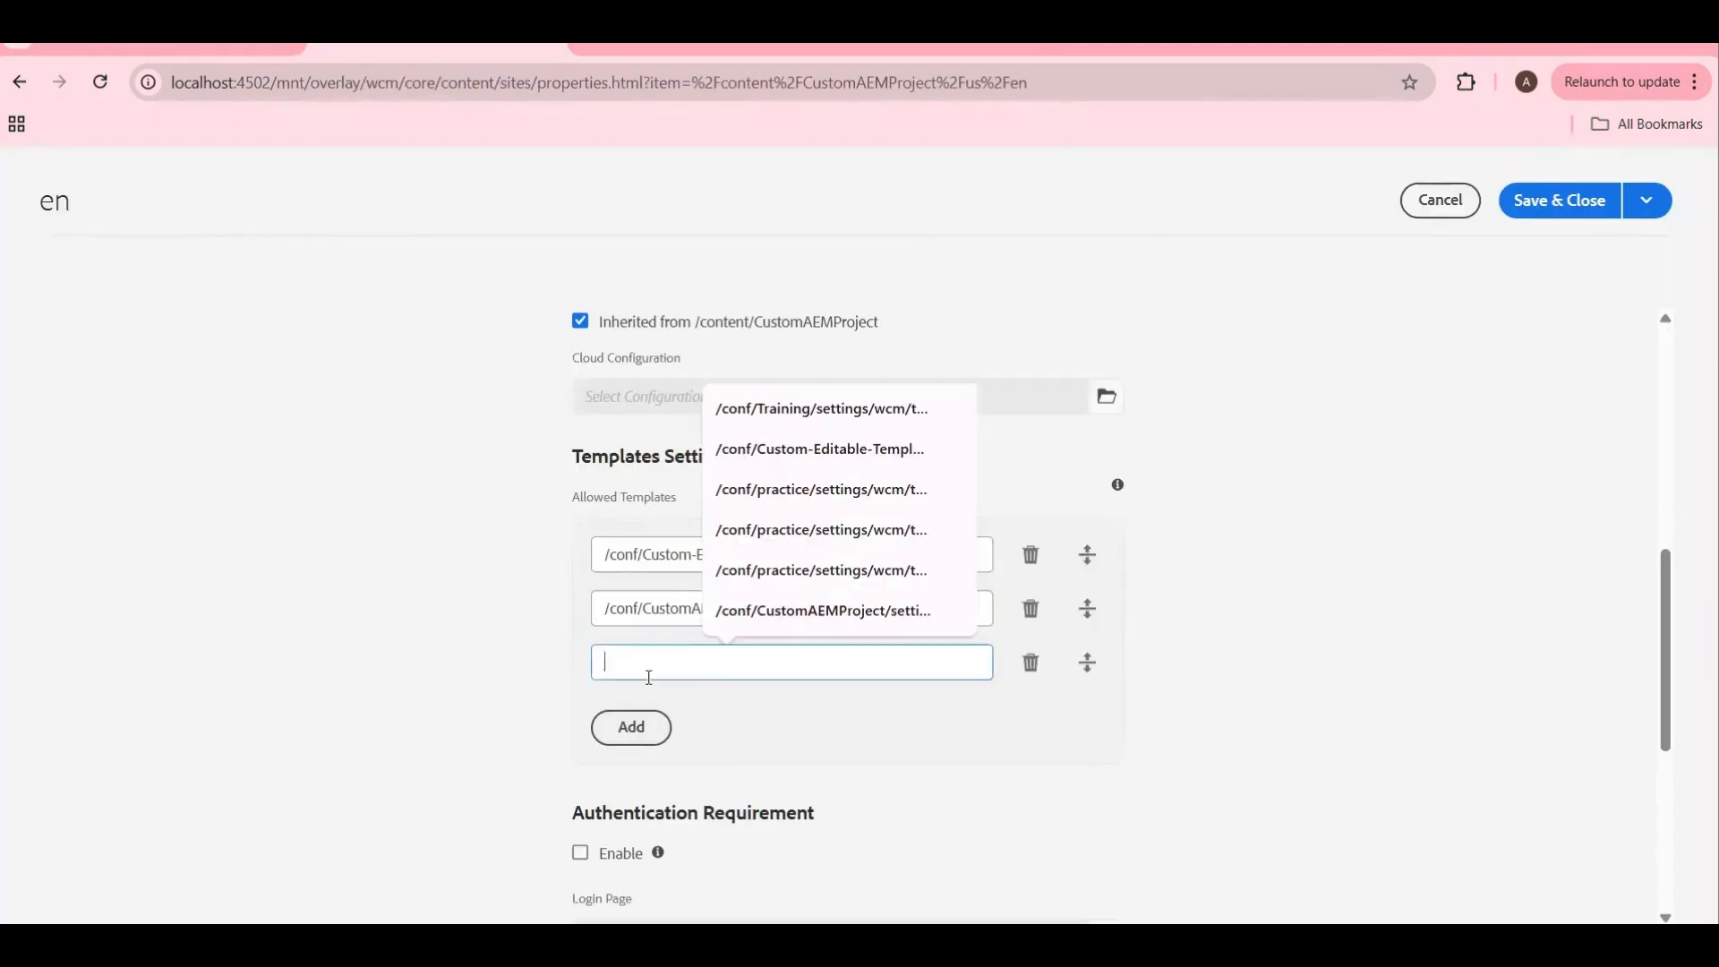
{"action": "key", "text": "ctrl+v"}
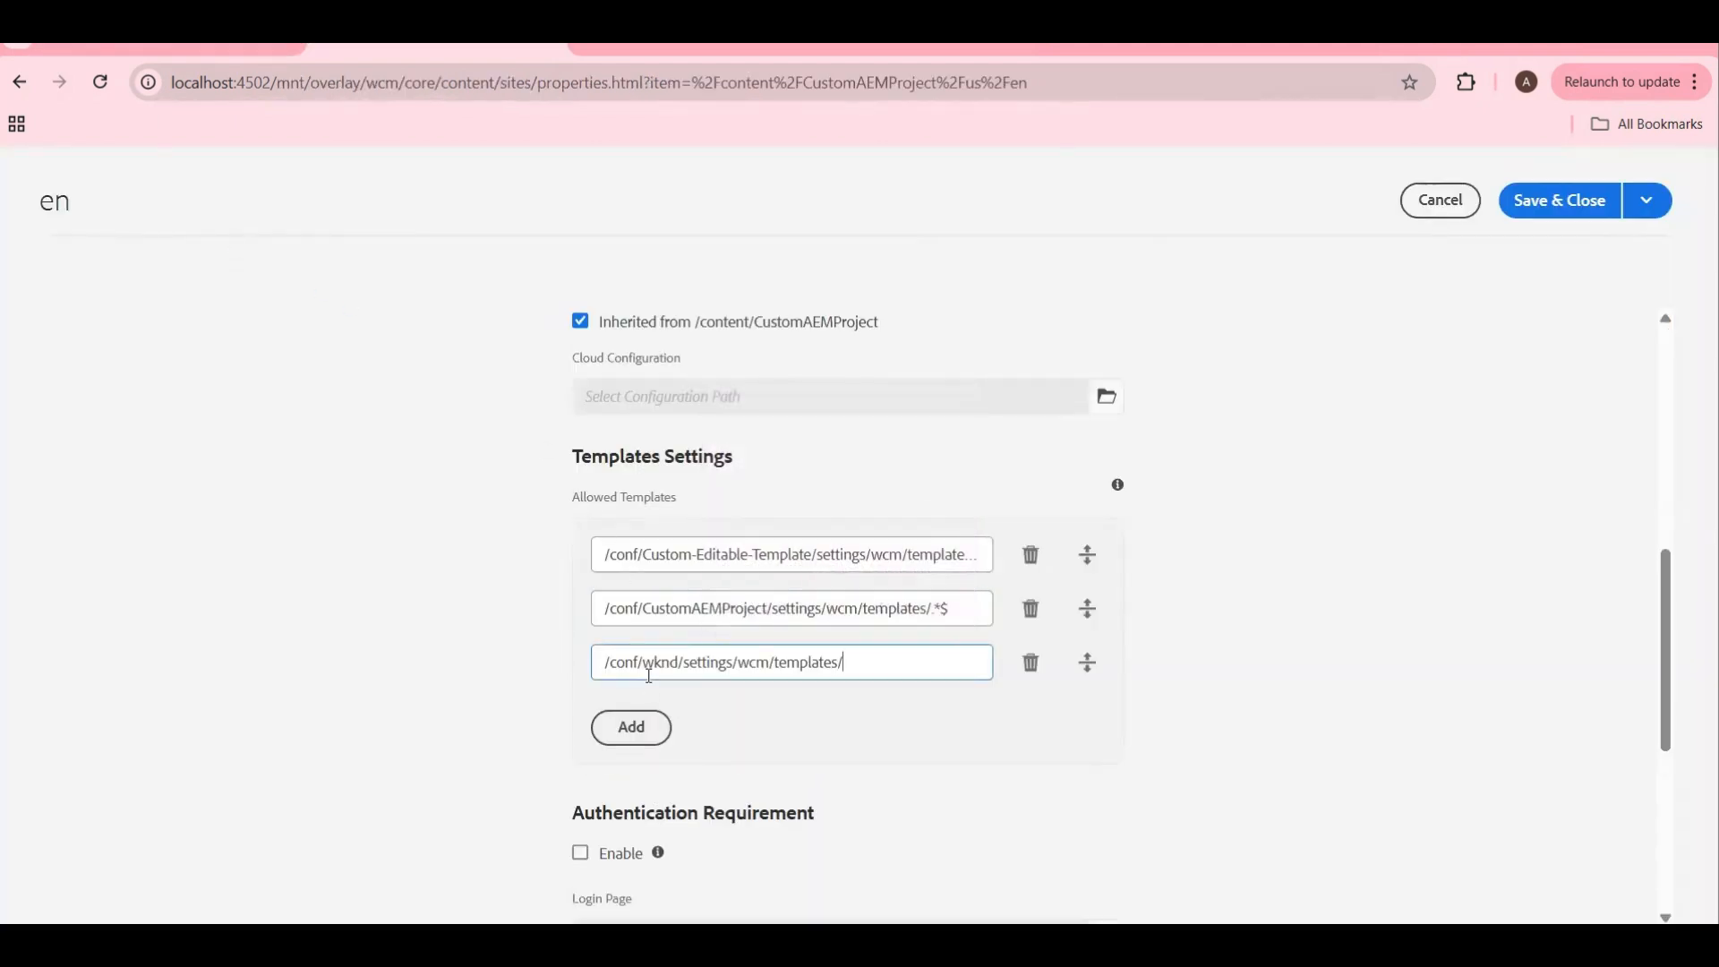
{"action": "type", "text": ".*$"}
Step: Review the project names in the allowed template paths and compare them with the template nodes under conf in CRXDE Lite
{"action": "left_click", "coordinate": [942, 554]}
{"action": "double_click", "coordinate": [941, 554]}
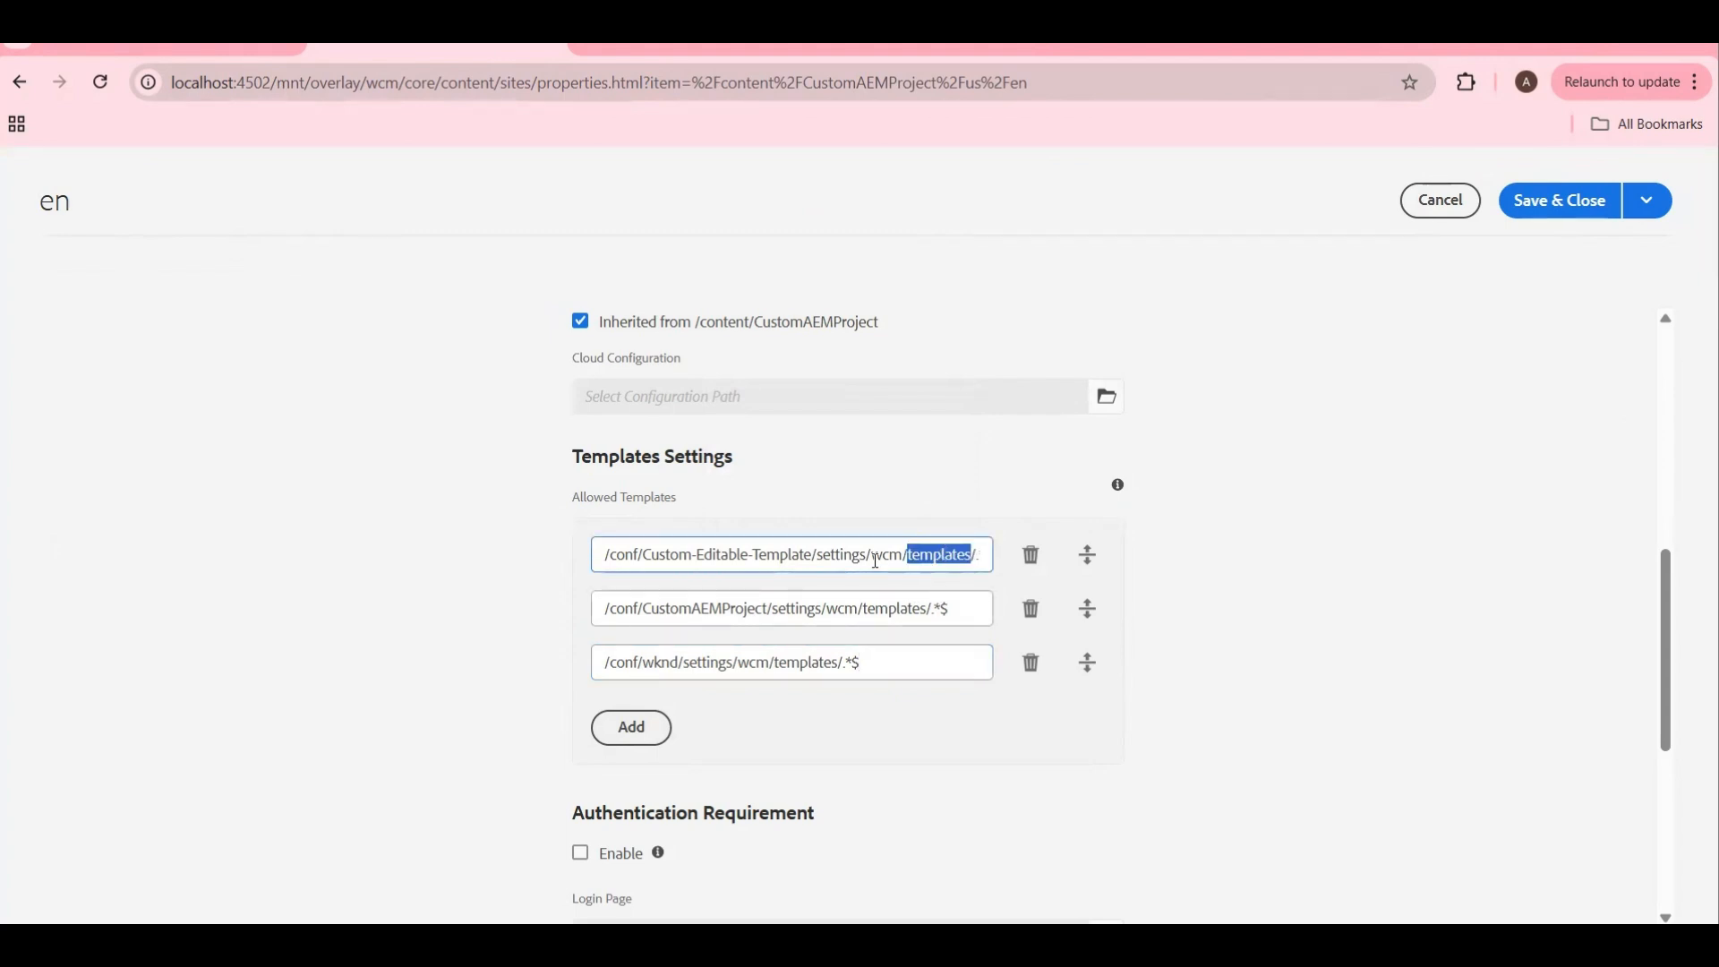
{"action": "left_click_drag", "start_coordinate": [643, 555], "coordinate": [818, 562]}
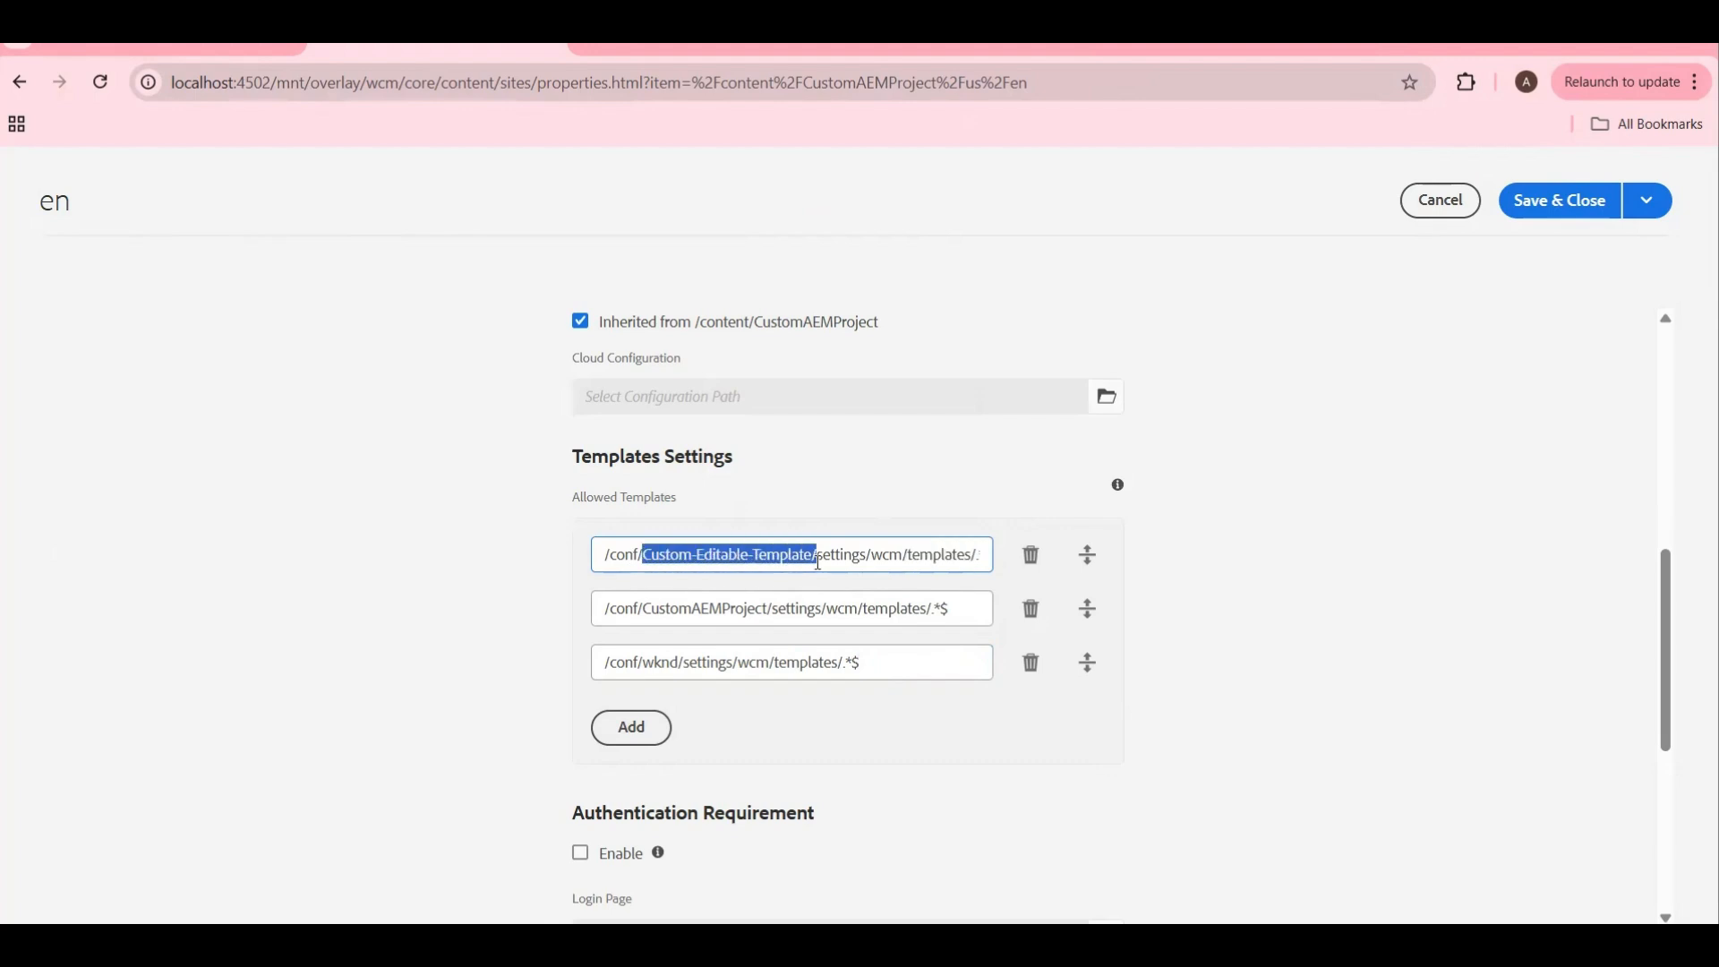
{"action": "double_click", "coordinate": [741, 611]}
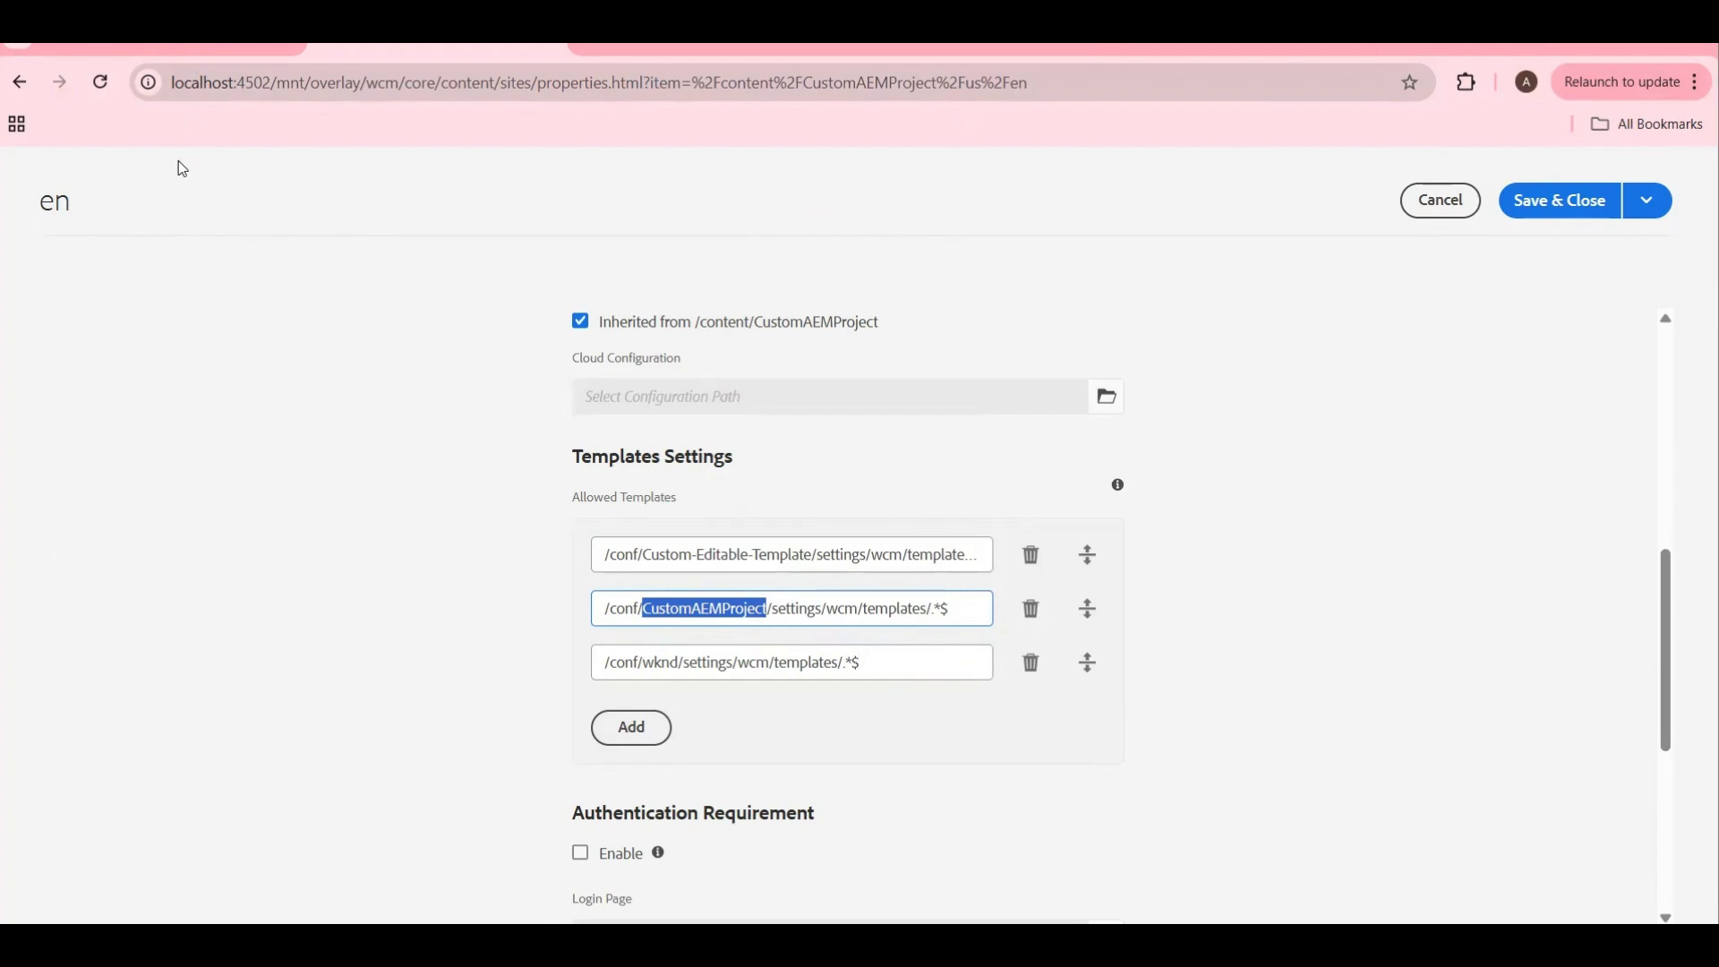
{"action": "left_click", "coordinate": [166, 52]}
{"action": "scroll", "coordinate": [237, 626], "scroll_direction": "up", "scroll_amount": 4}
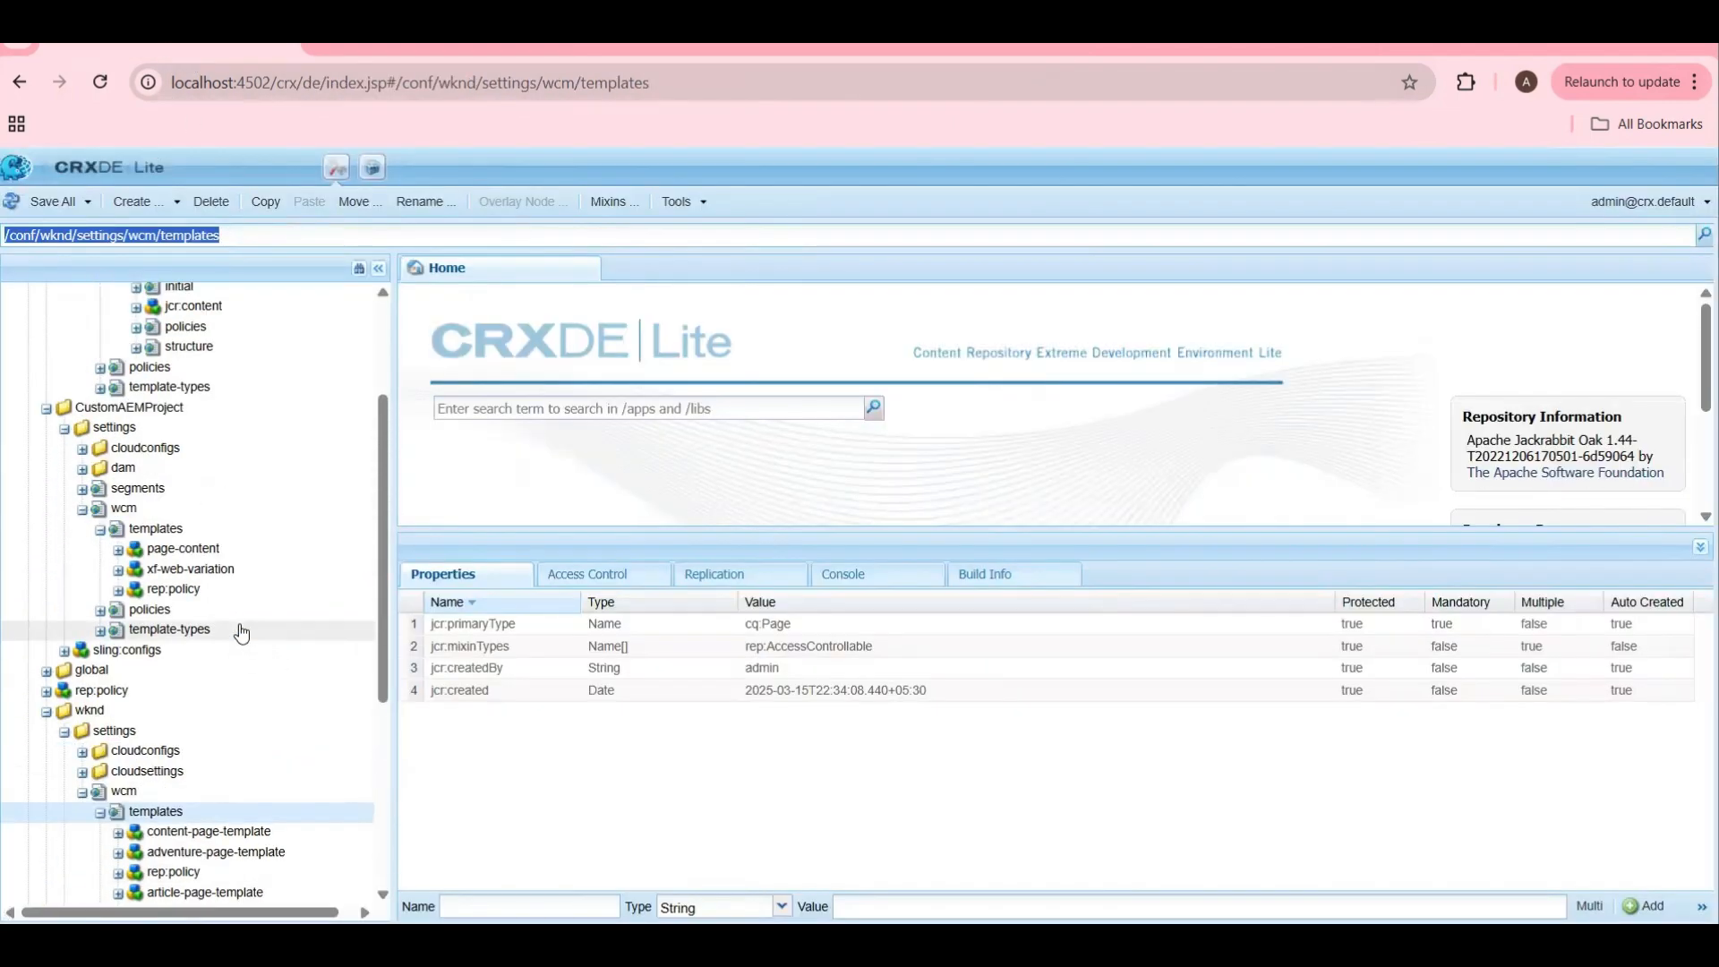
{"action": "scroll", "coordinate": [220, 751], "scroll_direction": "down", "scroll_amount": 3}
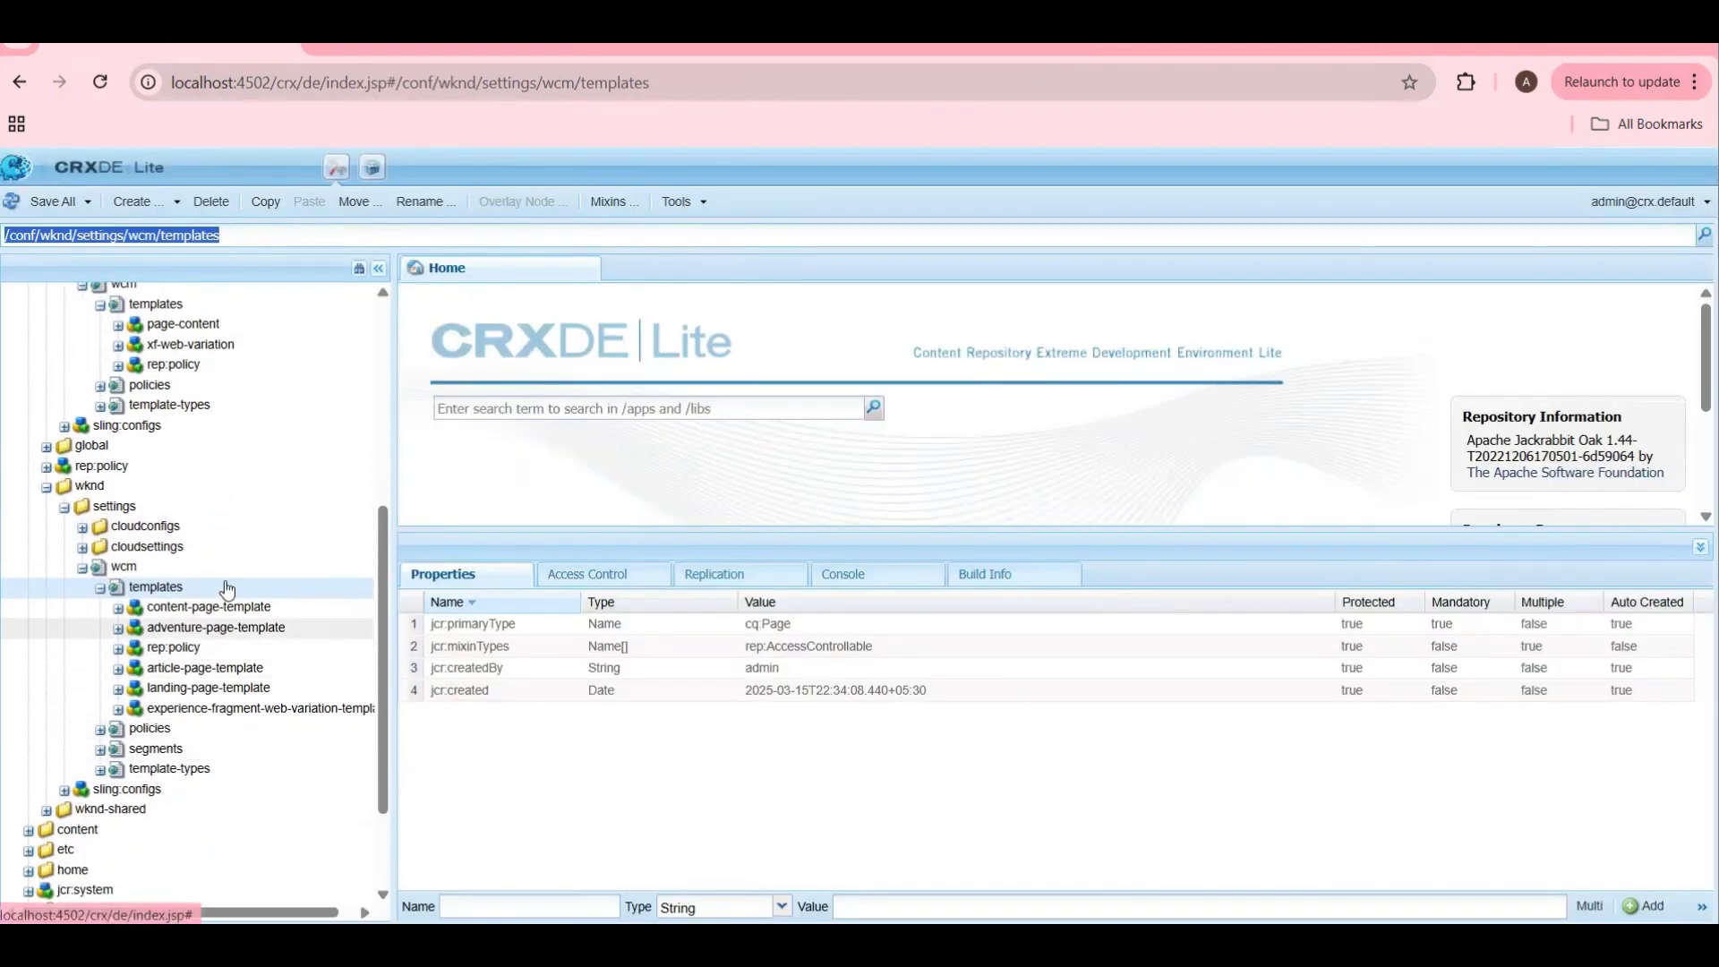
Step: Return to the en properties, save and close them, and dismiss the product navigation tip
{"action": "key", "text": "ctrl+Tab"}
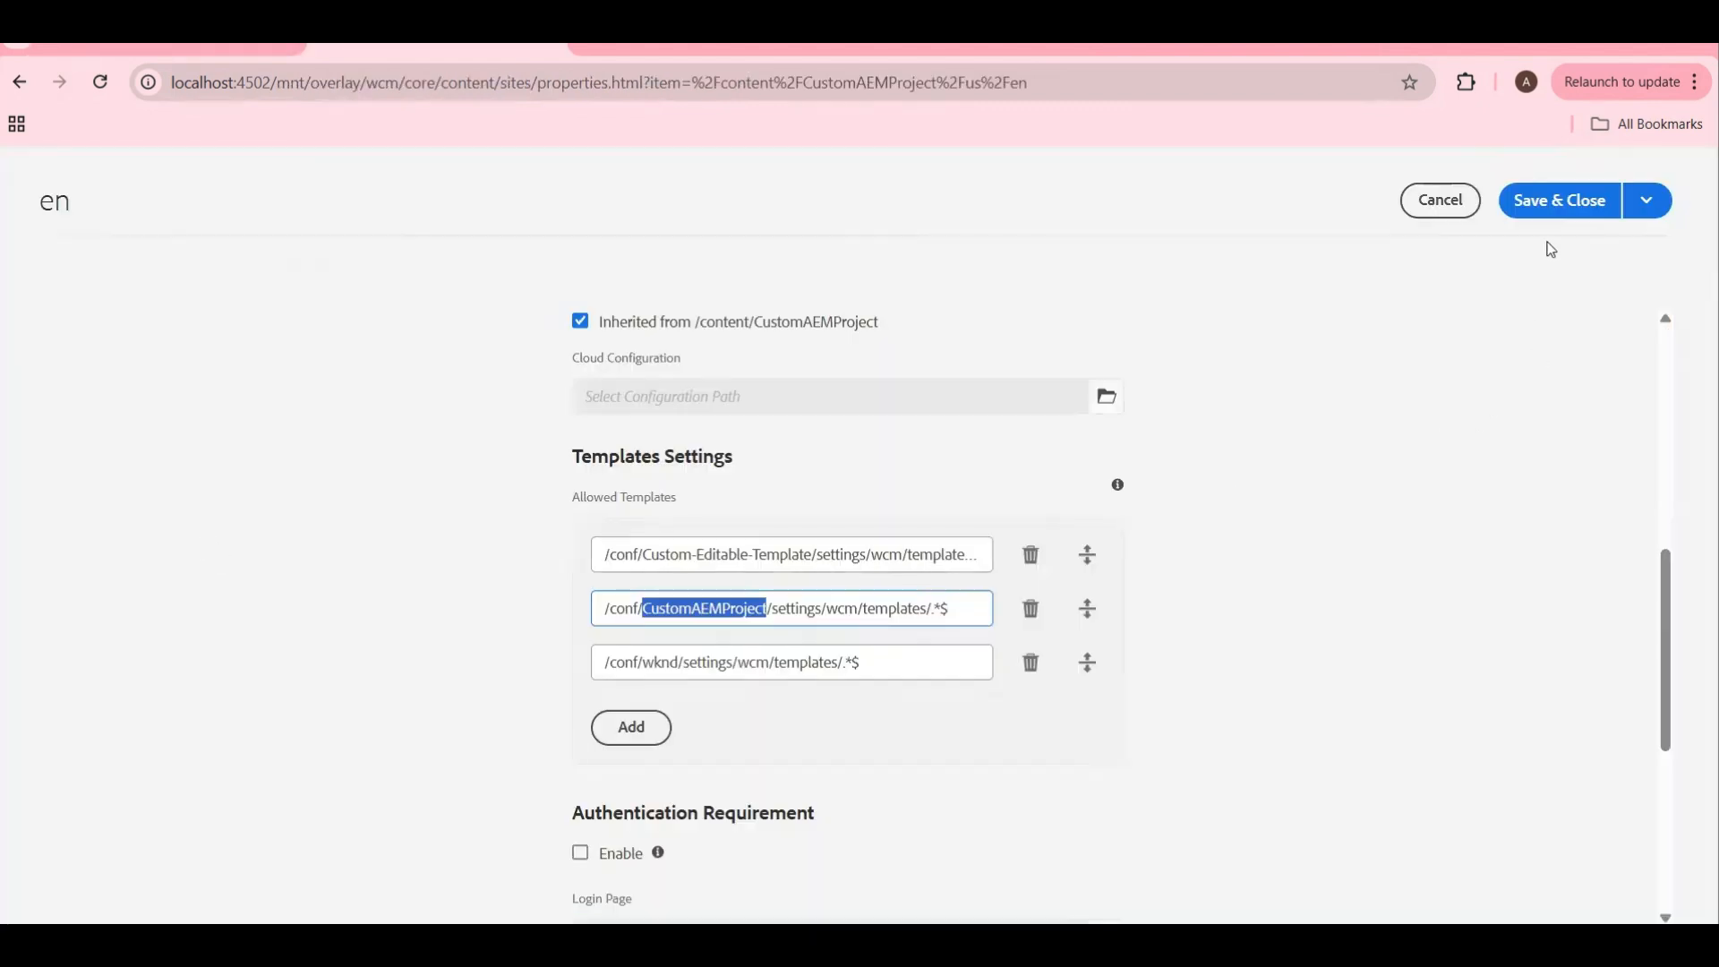
{"action": "left_click", "coordinate": [1551, 213]}
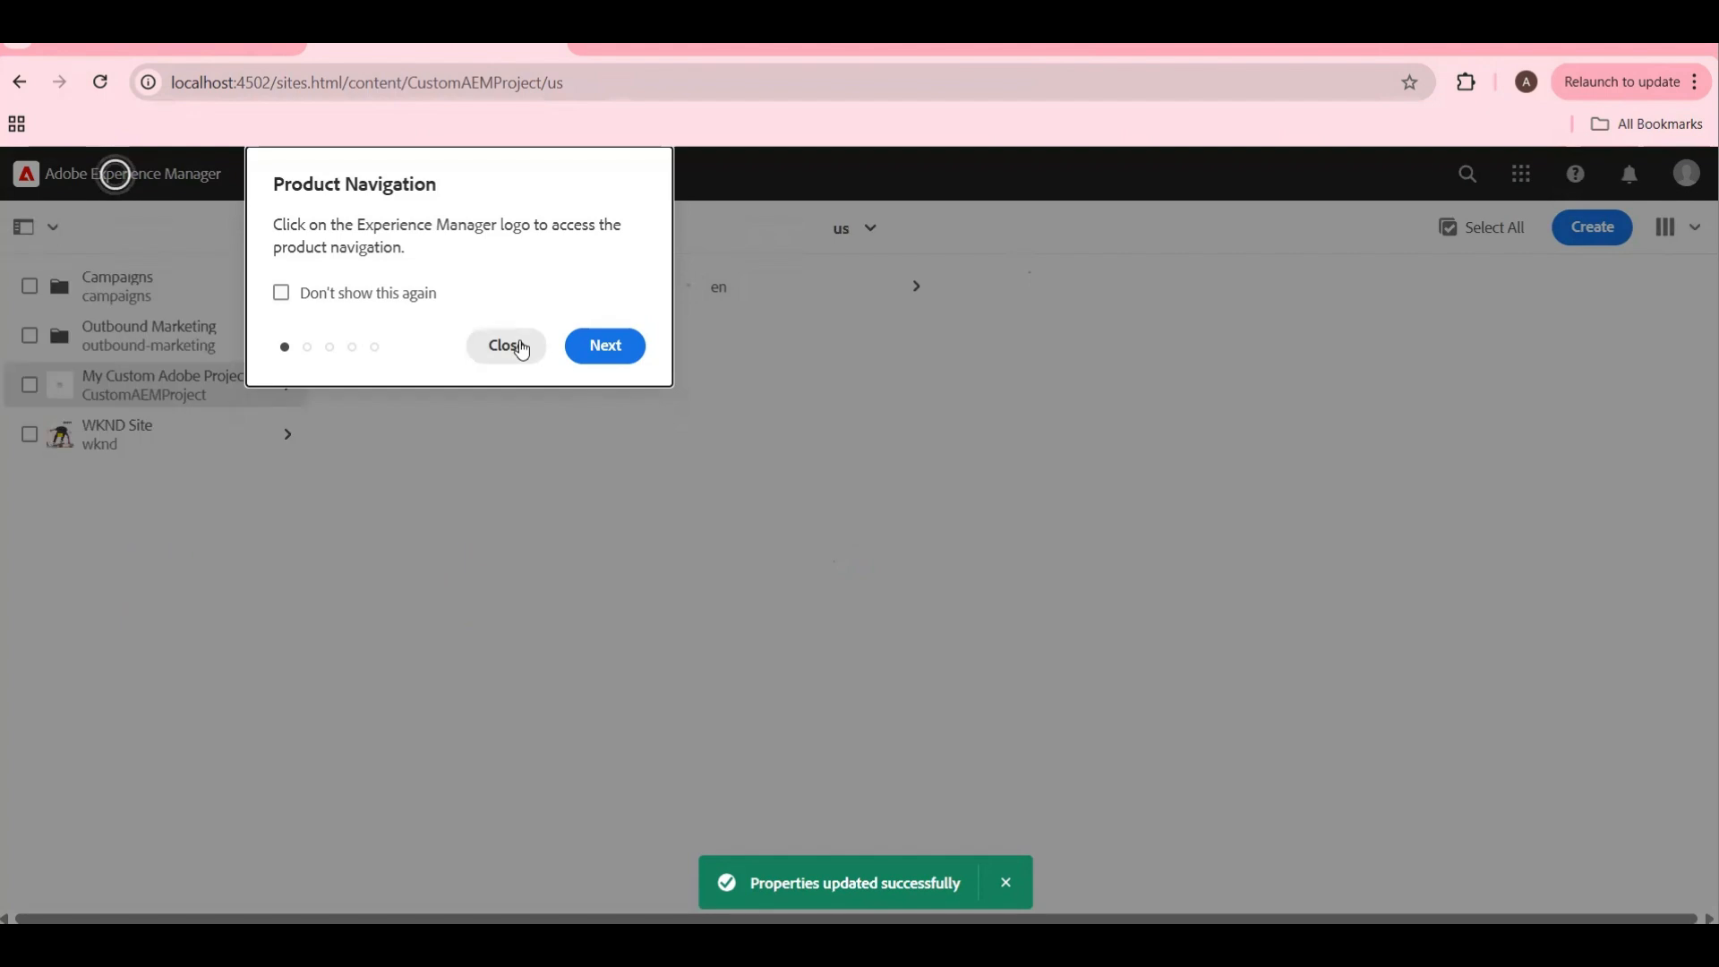
{"action": "left_click", "coordinate": [512, 345]}
Step: Start a new page under en based on the First Editable Temaplte template and proceed to its properties
{"action": "left_click", "coordinate": [910, 288]}
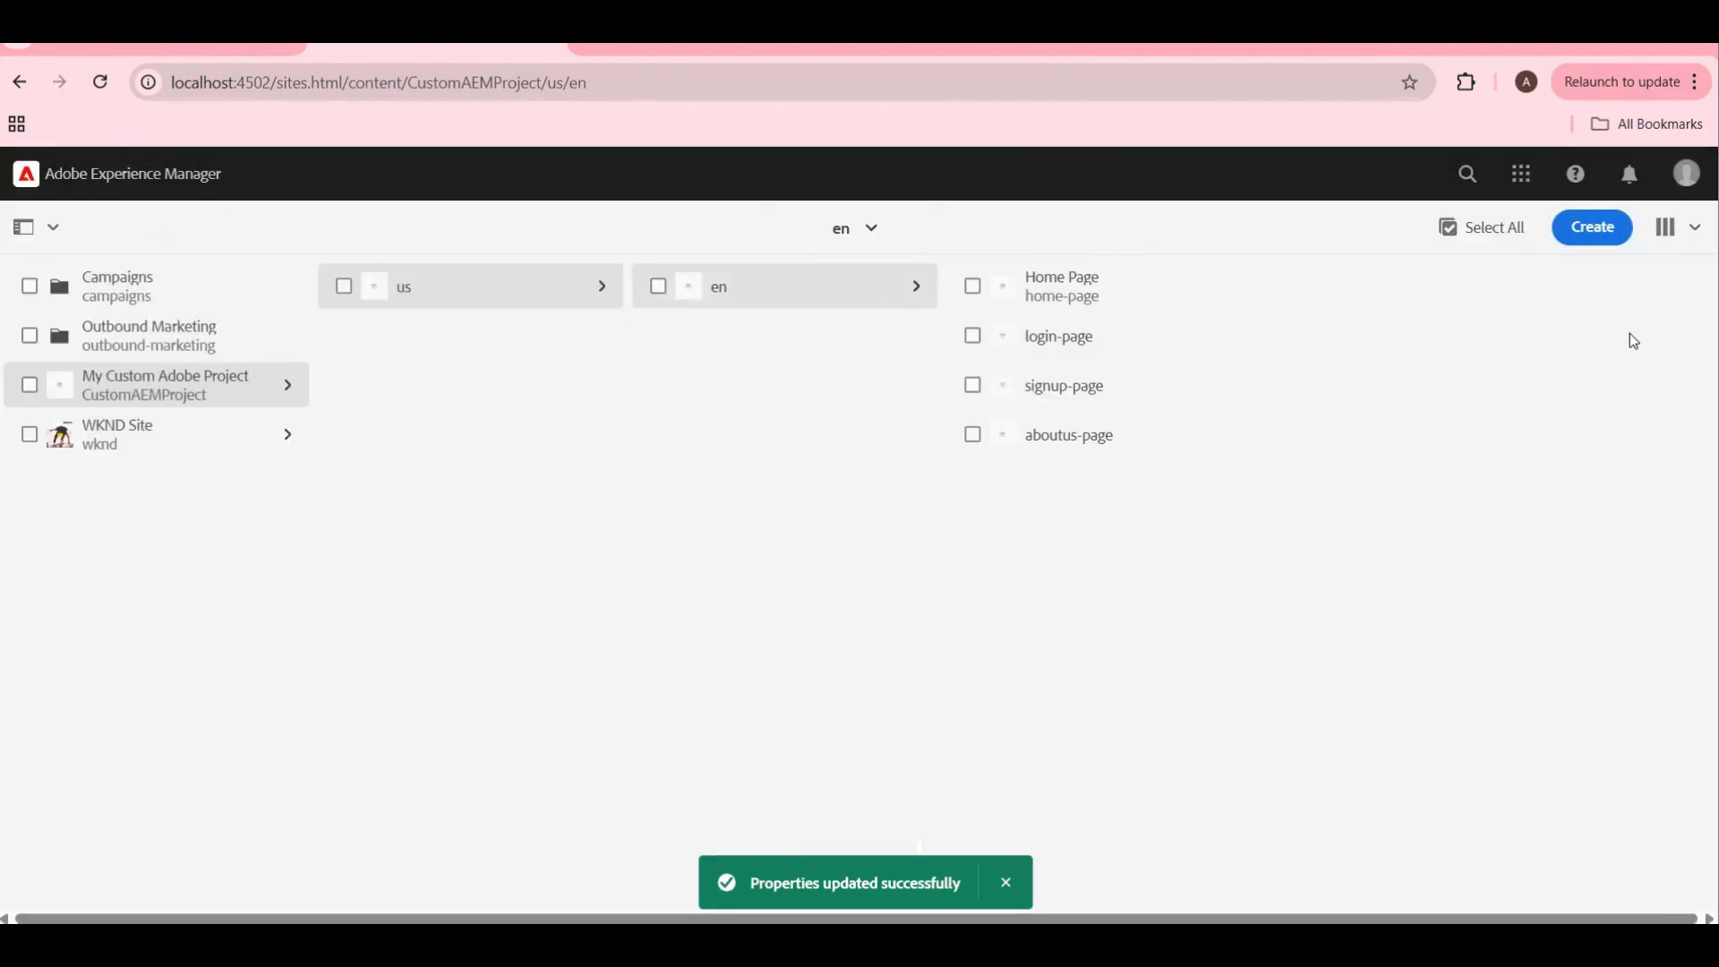
{"action": "left_click", "coordinate": [1598, 242]}
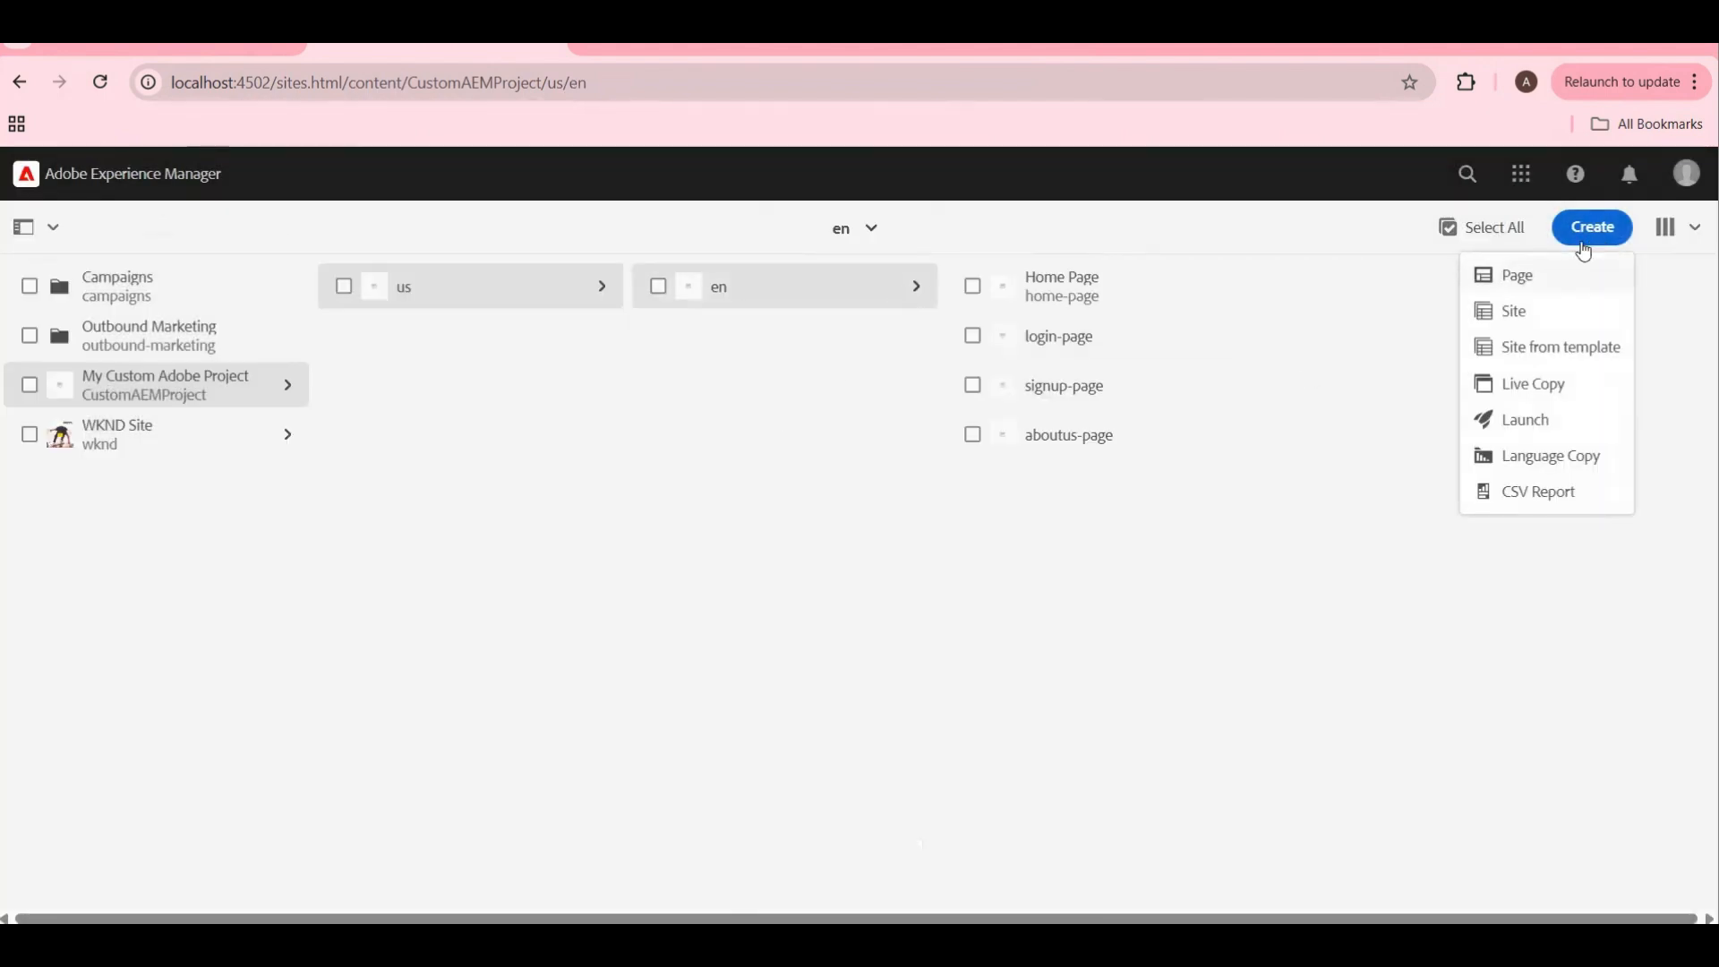
{"action": "left_click", "coordinate": [1526, 277]}
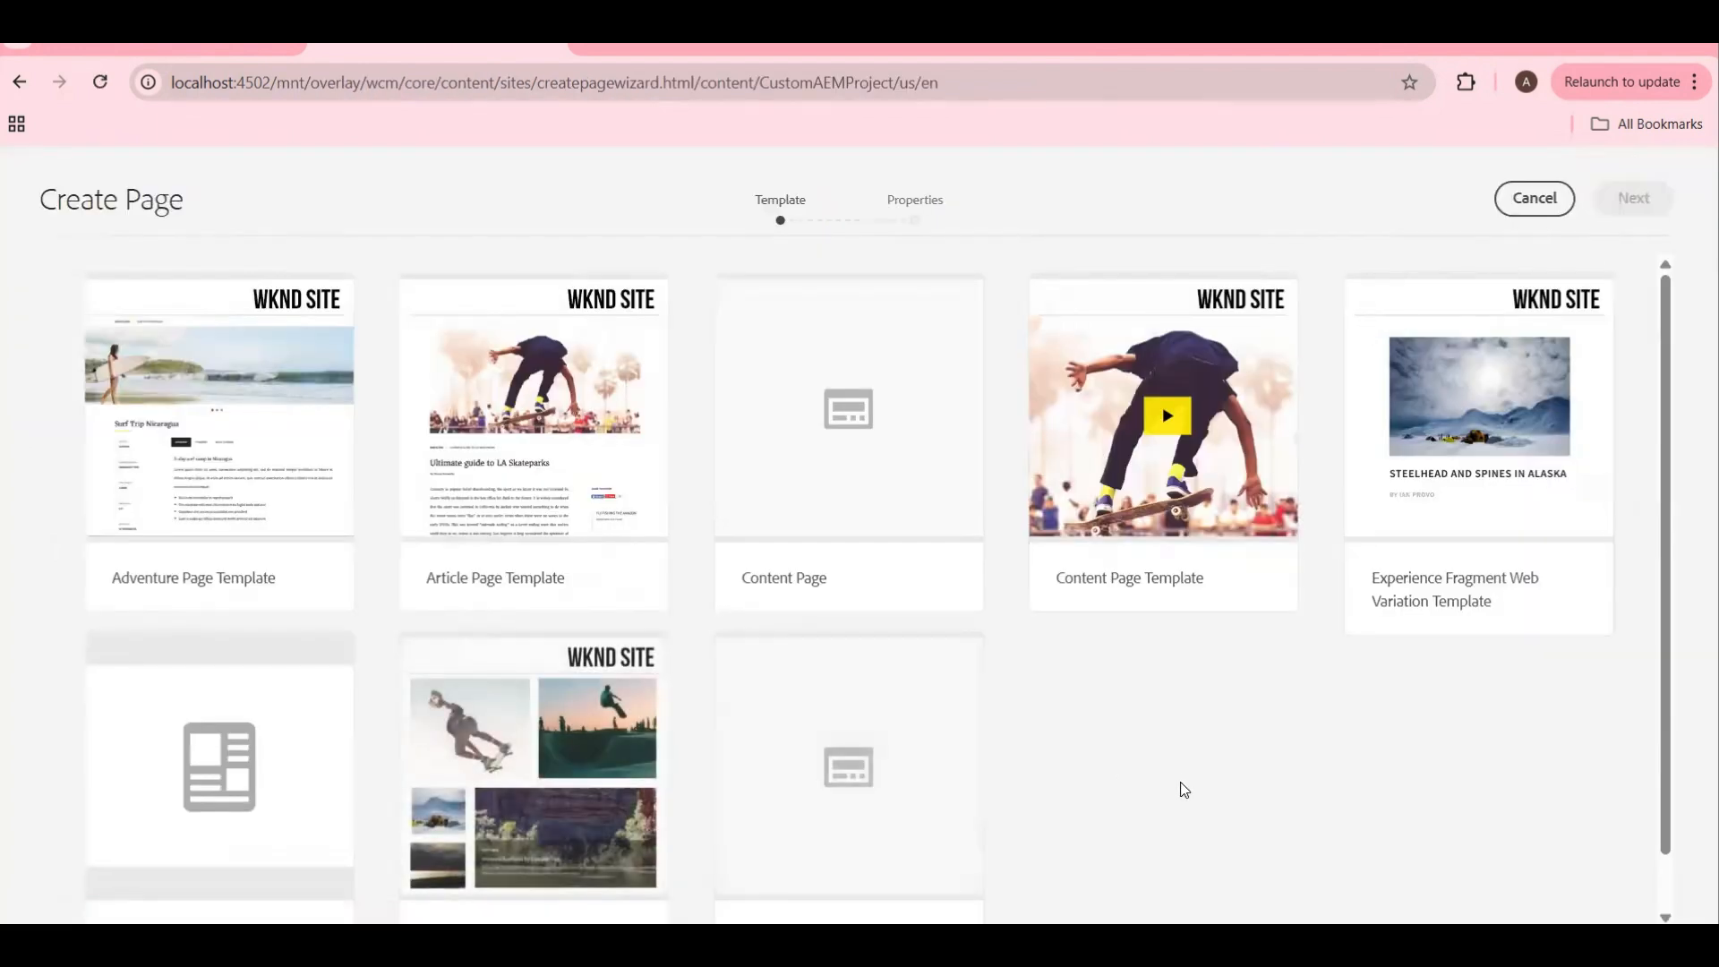
{"action": "scroll", "coordinate": [1139, 771], "scroll_direction": "down", "scroll_amount": 1}
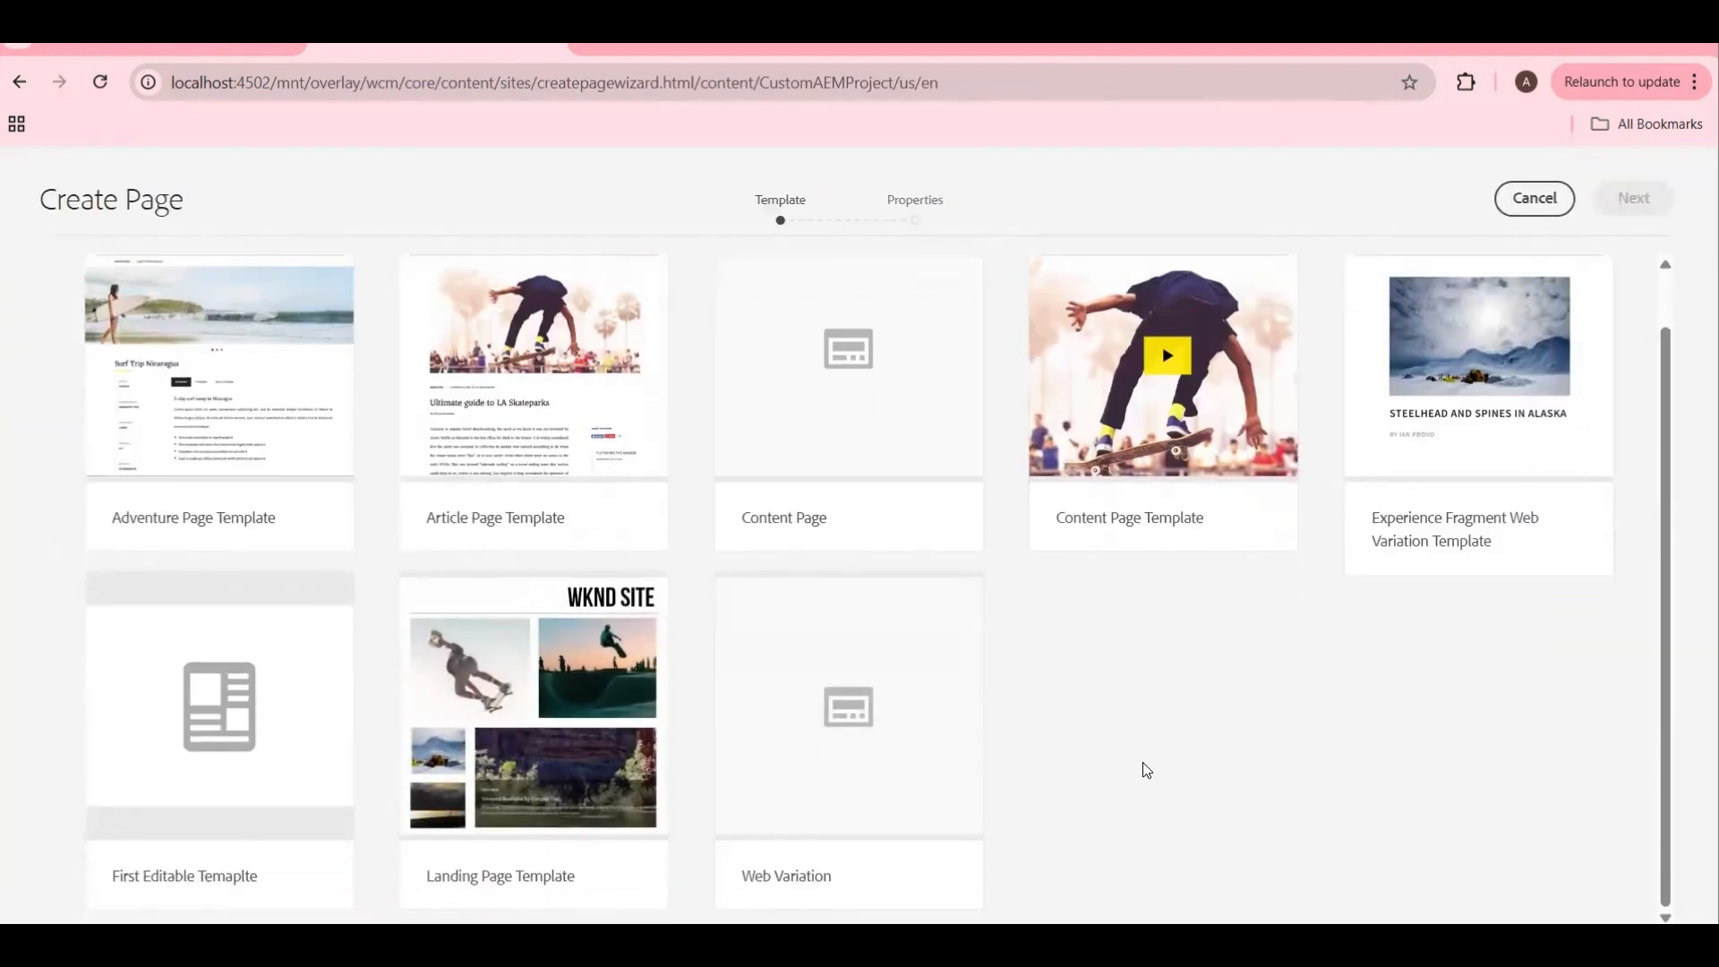
{"action": "scroll", "coordinate": [1152, 800], "scroll_direction": "up", "scroll_amount": 1}
{"action": "scroll", "coordinate": [1152, 800], "scroll_direction": "down", "scroll_amount": 1}
{"action": "mouse_move", "coordinate": [179, 659]}
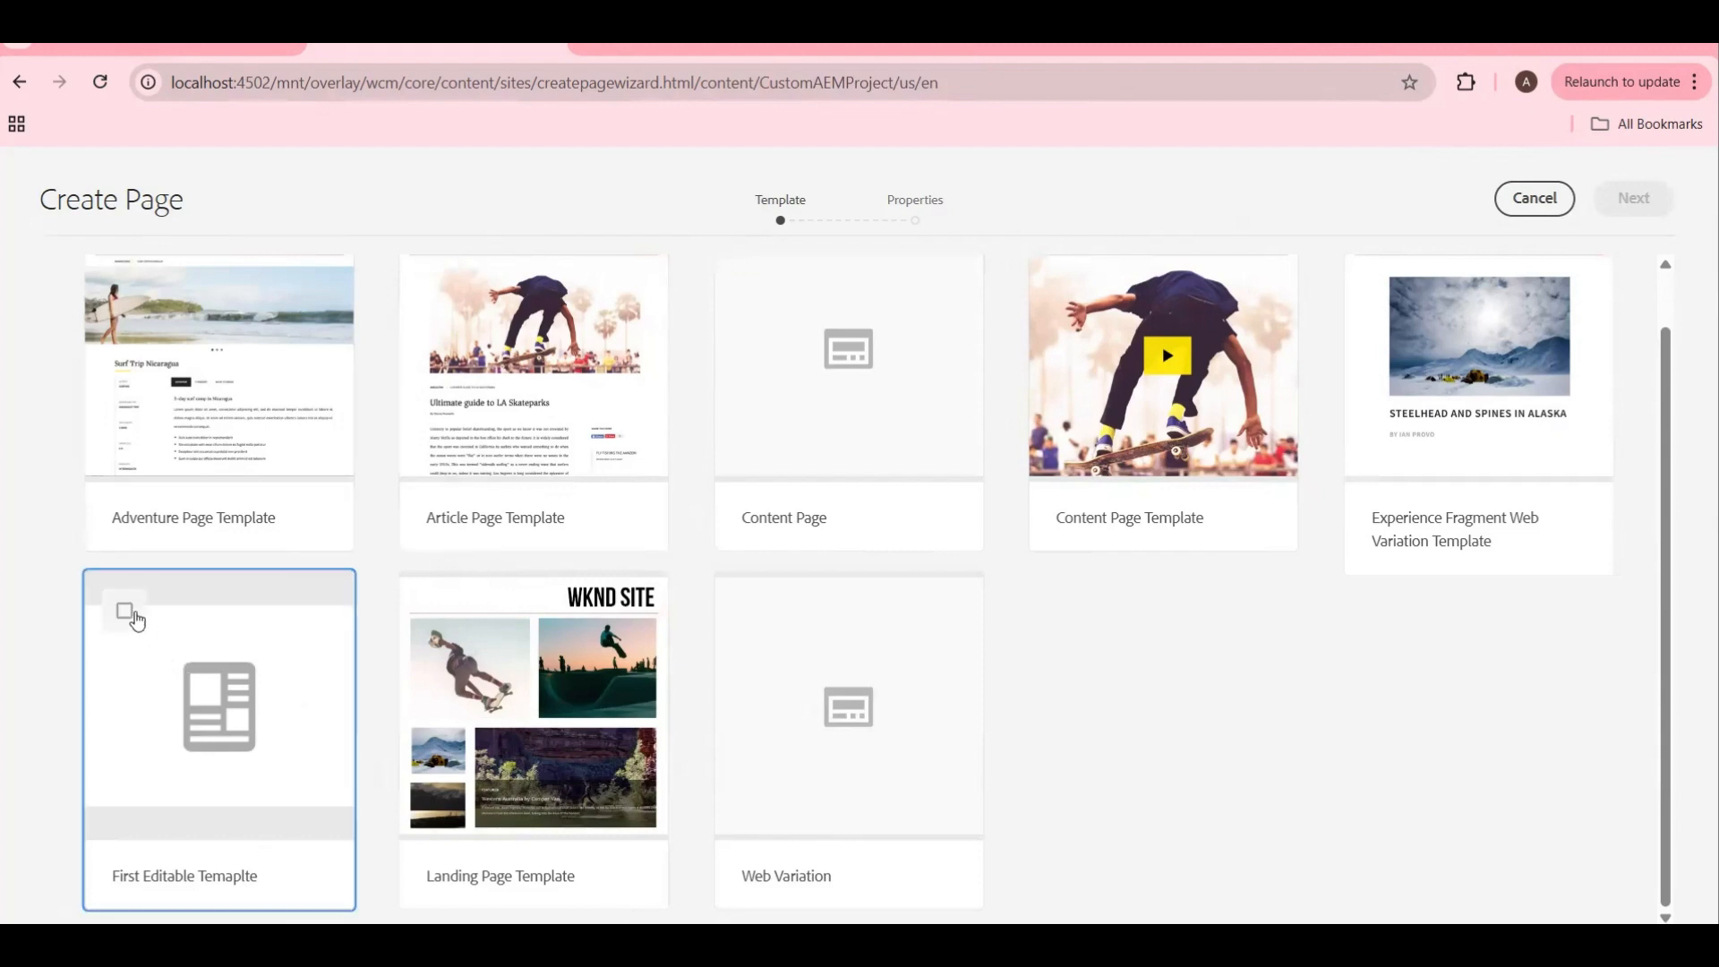
{"action": "left_click", "coordinate": [126, 611]}
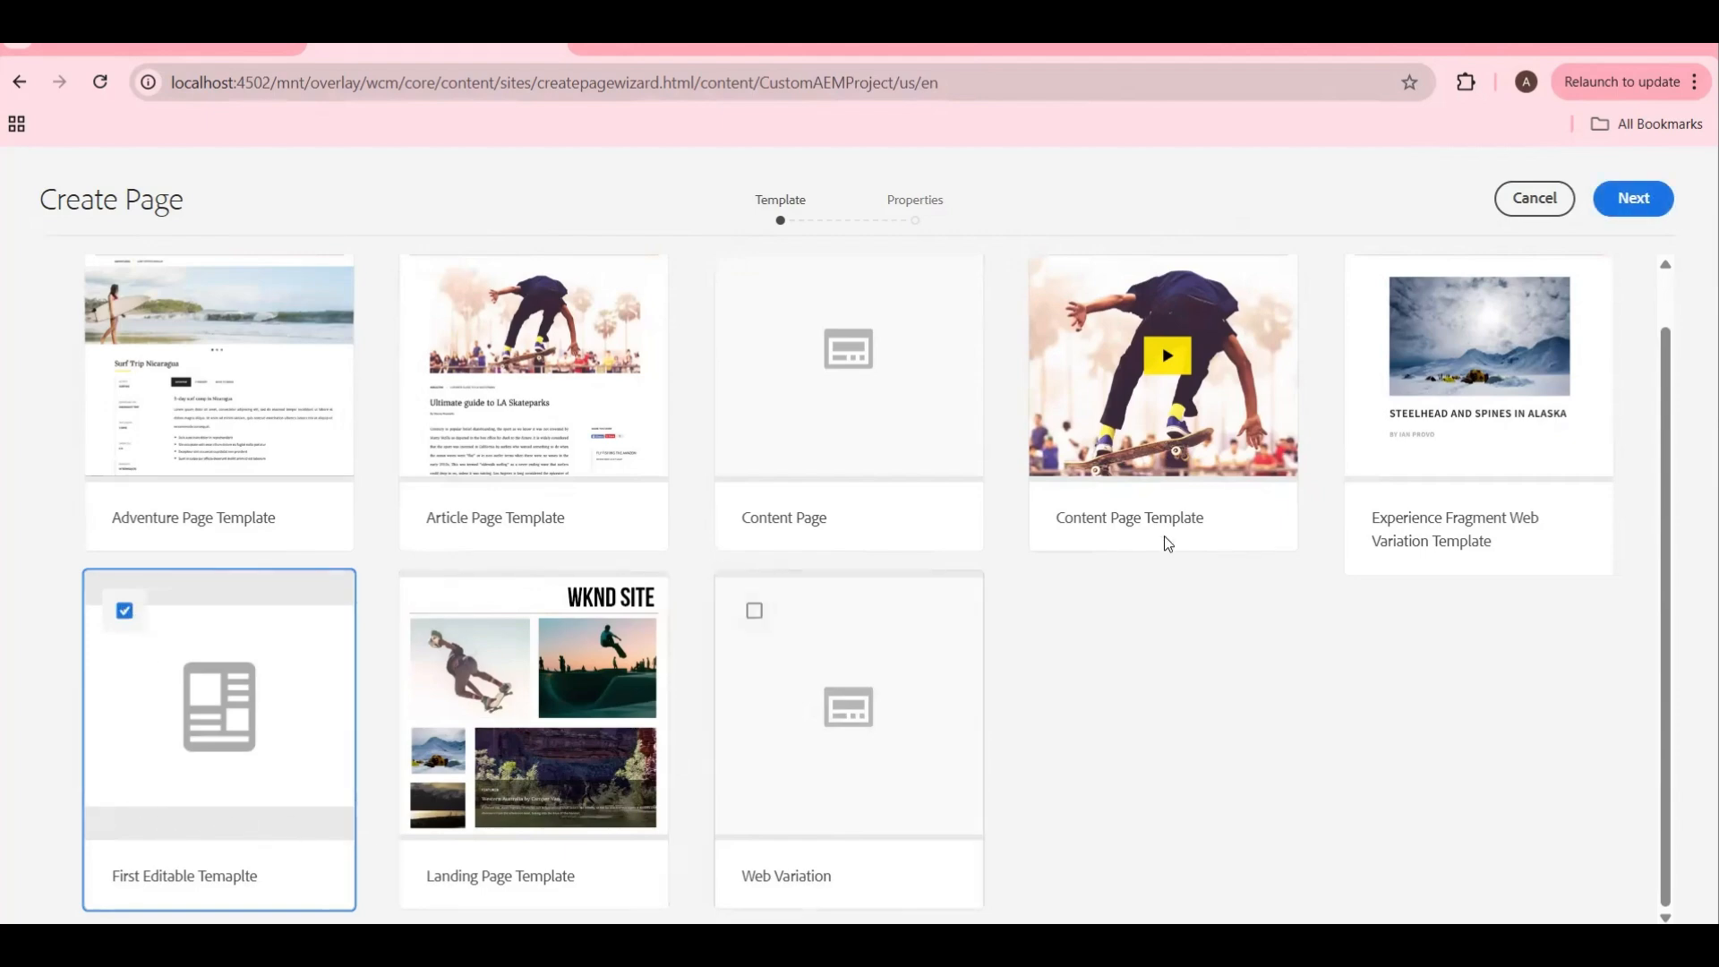
{"action": "left_click", "coordinate": [1659, 201]}
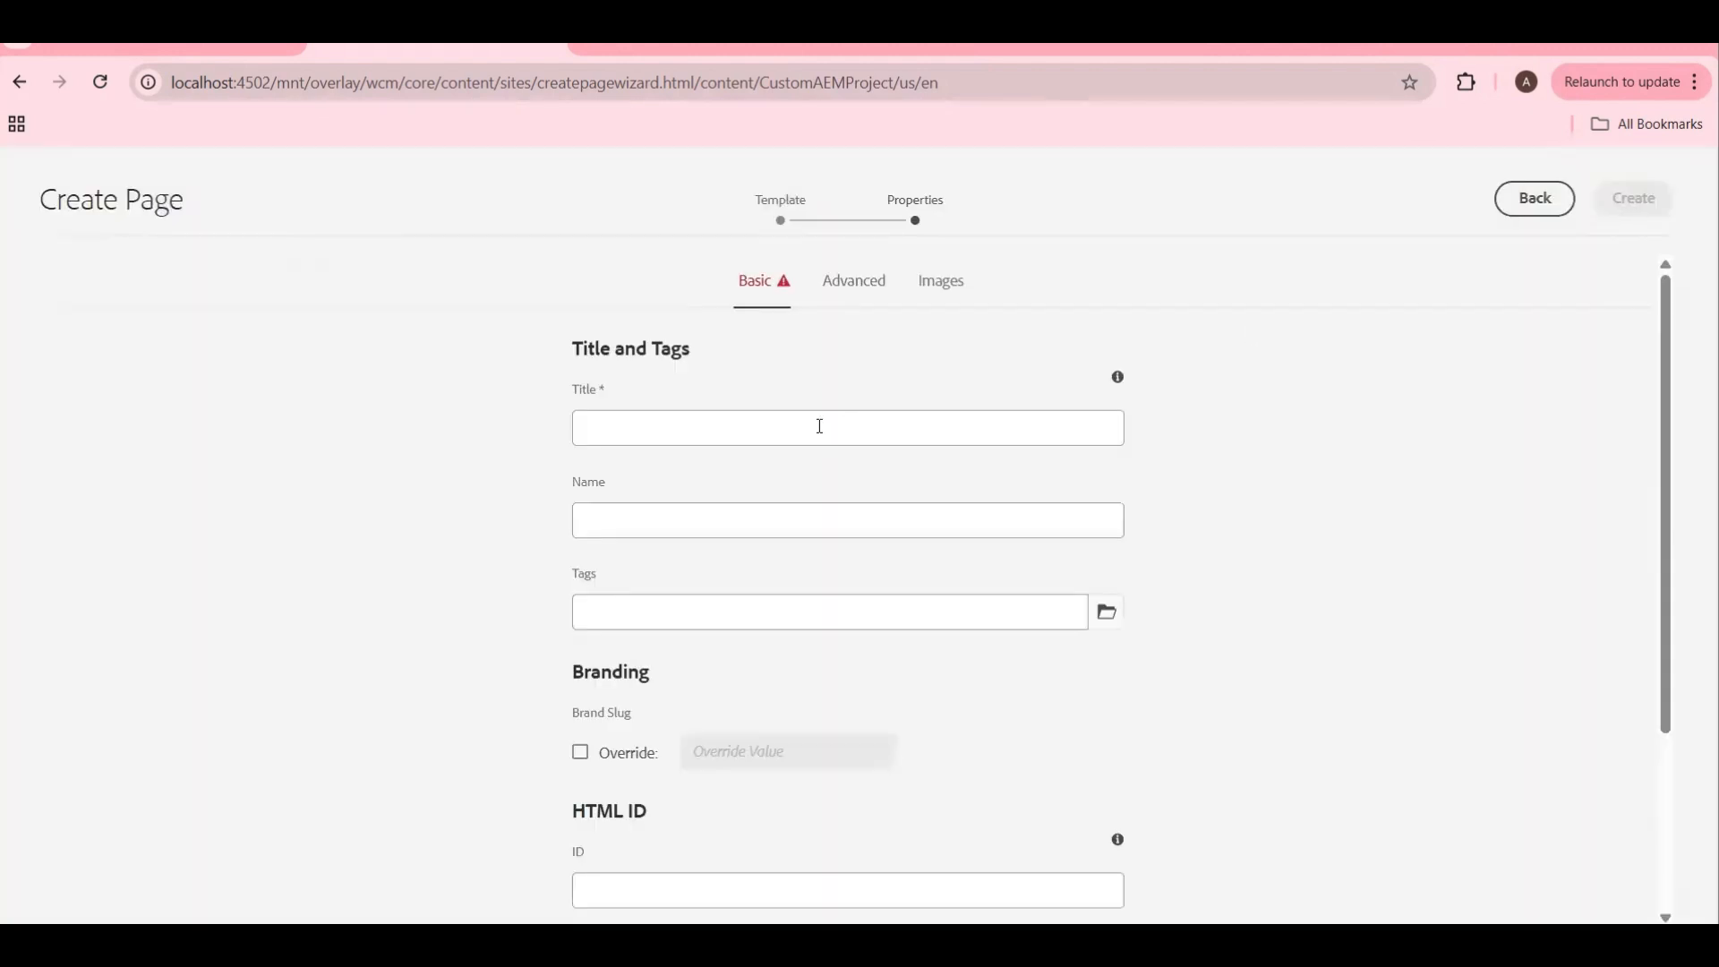
Step: Title the new page "first demo Page", create it and open it
{"action": "left_click", "coordinate": [755, 438]}
{"action": "type", "text": "firs"}
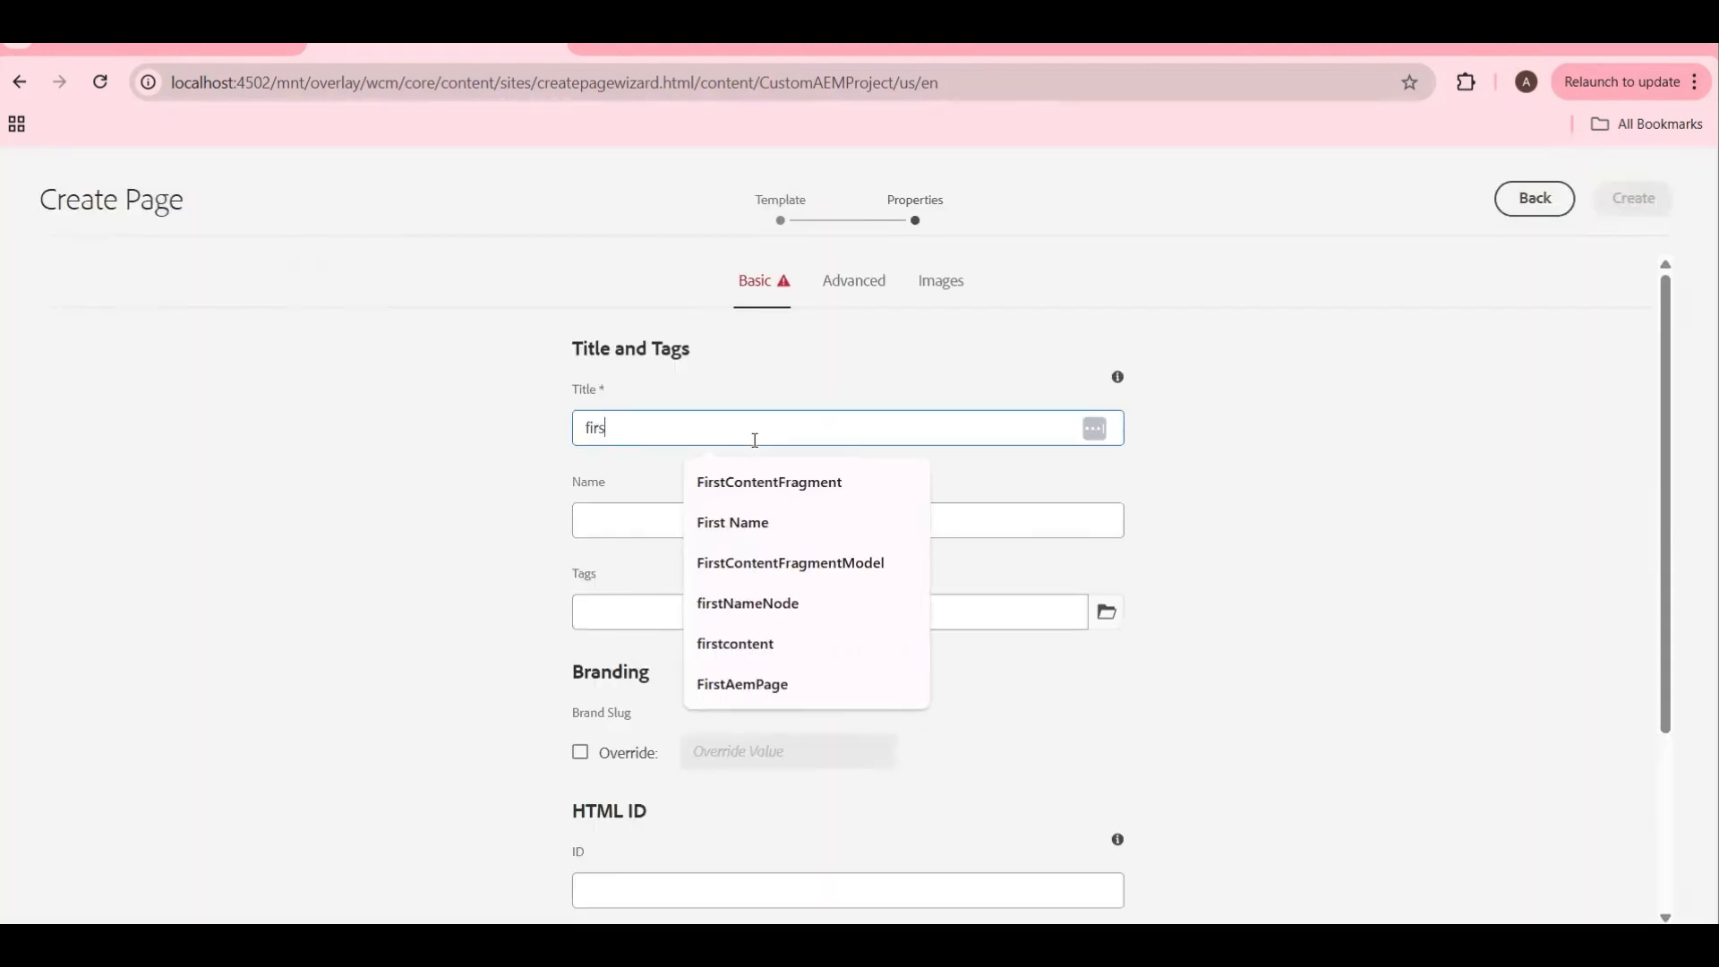
{"action": "type", "text": "t Demo"}
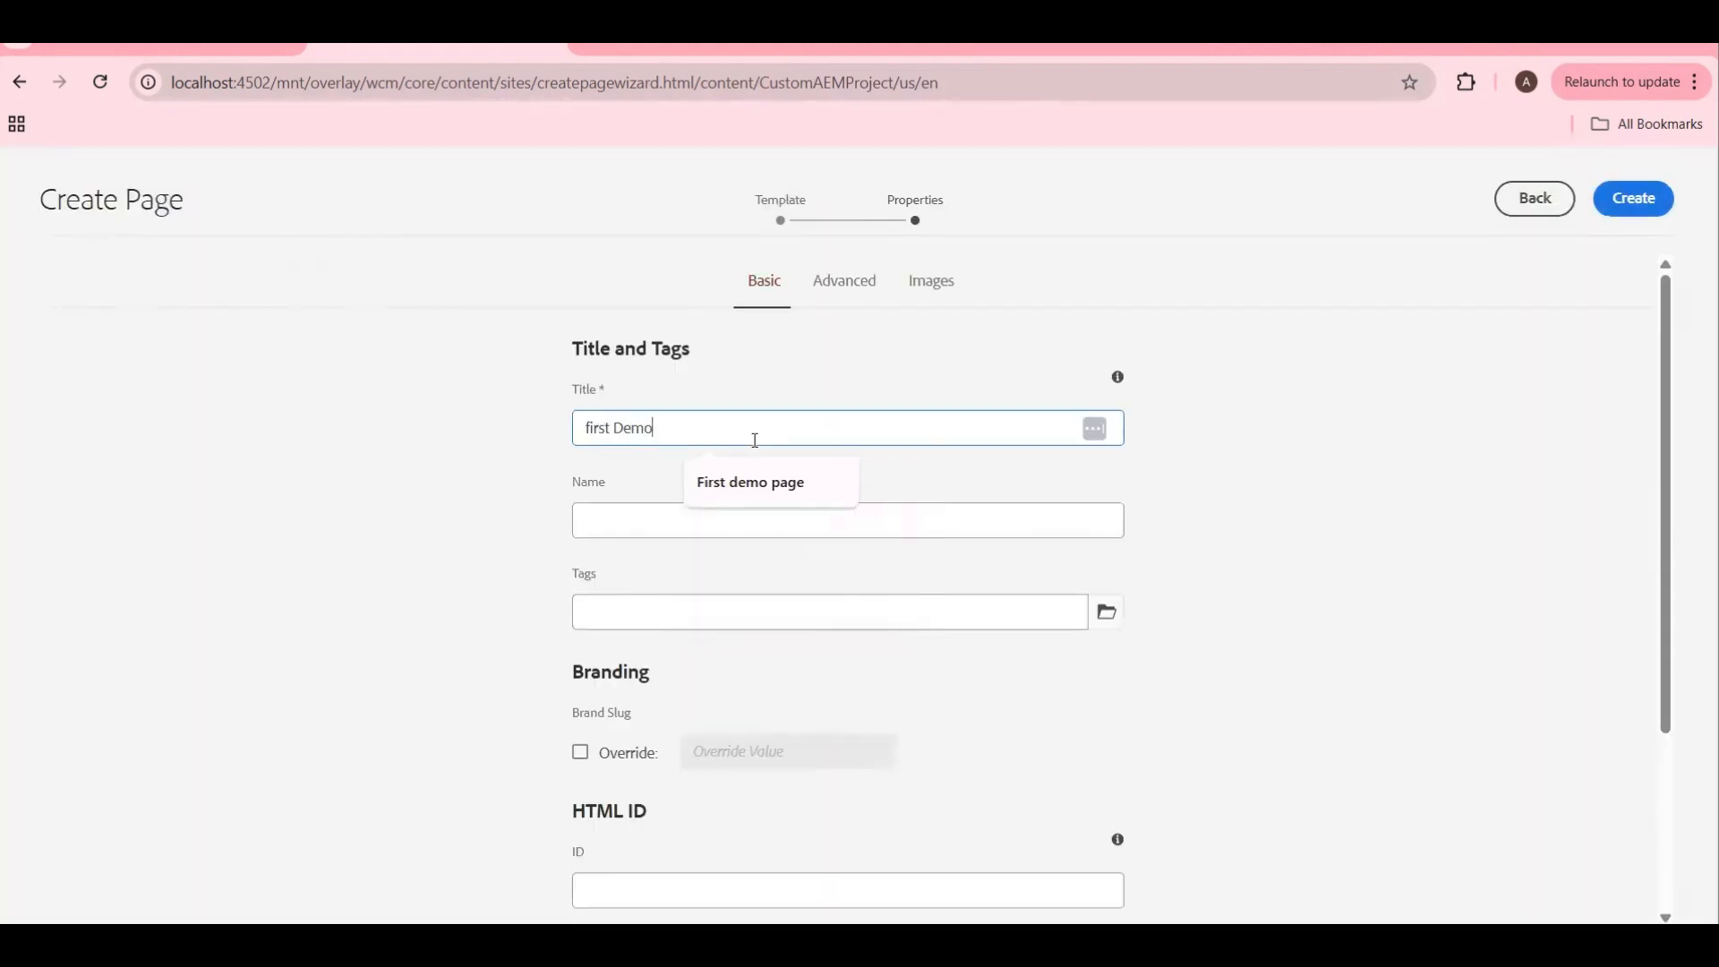
{"action": "key", "text": "BackSpace"}
{"action": "key", "text": "BackSpace"}
{"action": "key", "text": "BackSpace"}
{"action": "key", "text": "BackSpace"}
{"action": "type", "text": "demo Page"}
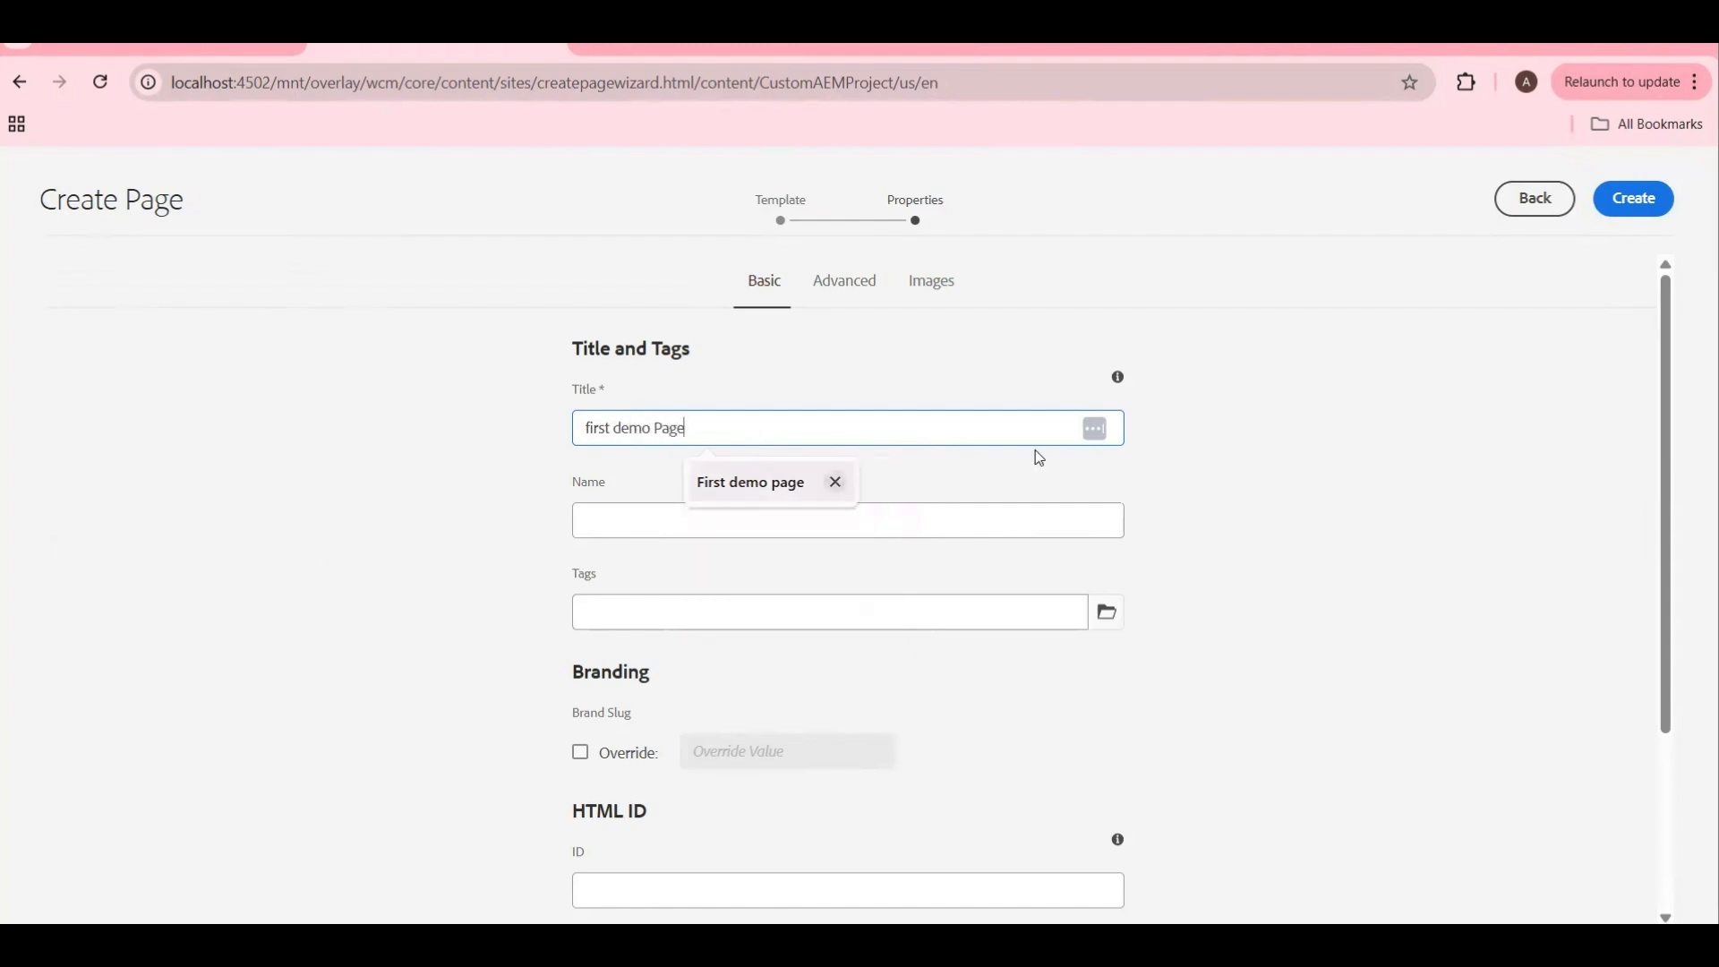
{"action": "left_click", "coordinate": [1639, 199]}
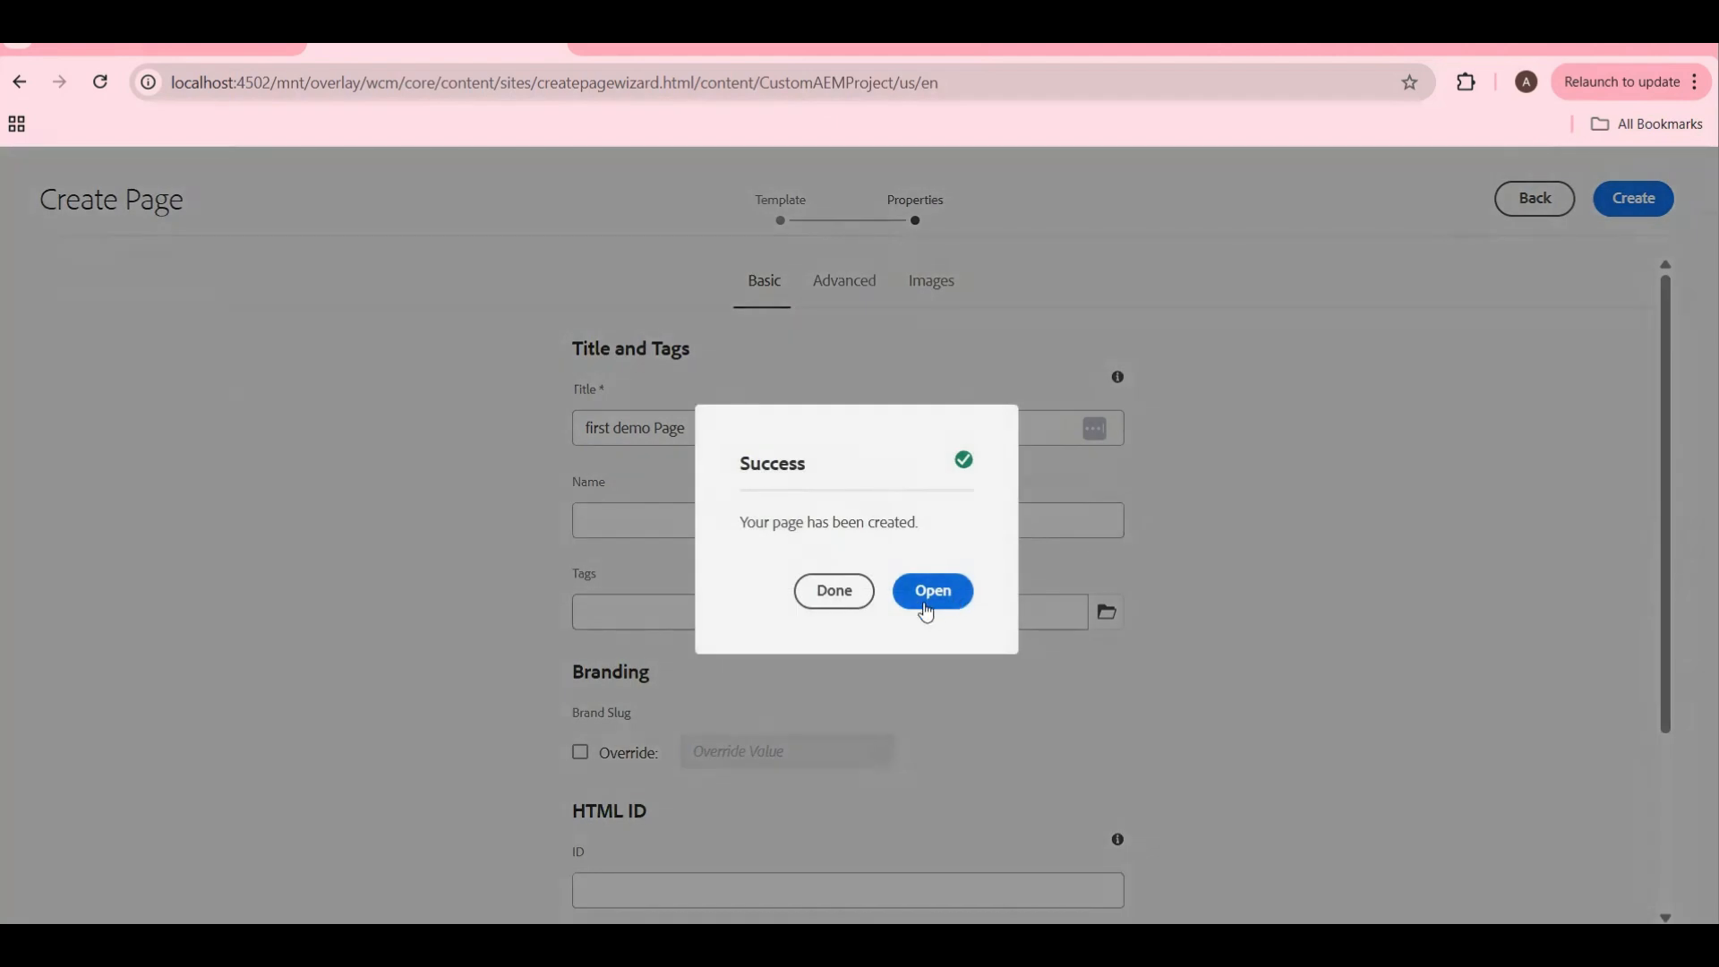
{"action": "left_click", "coordinate": [922, 606]}
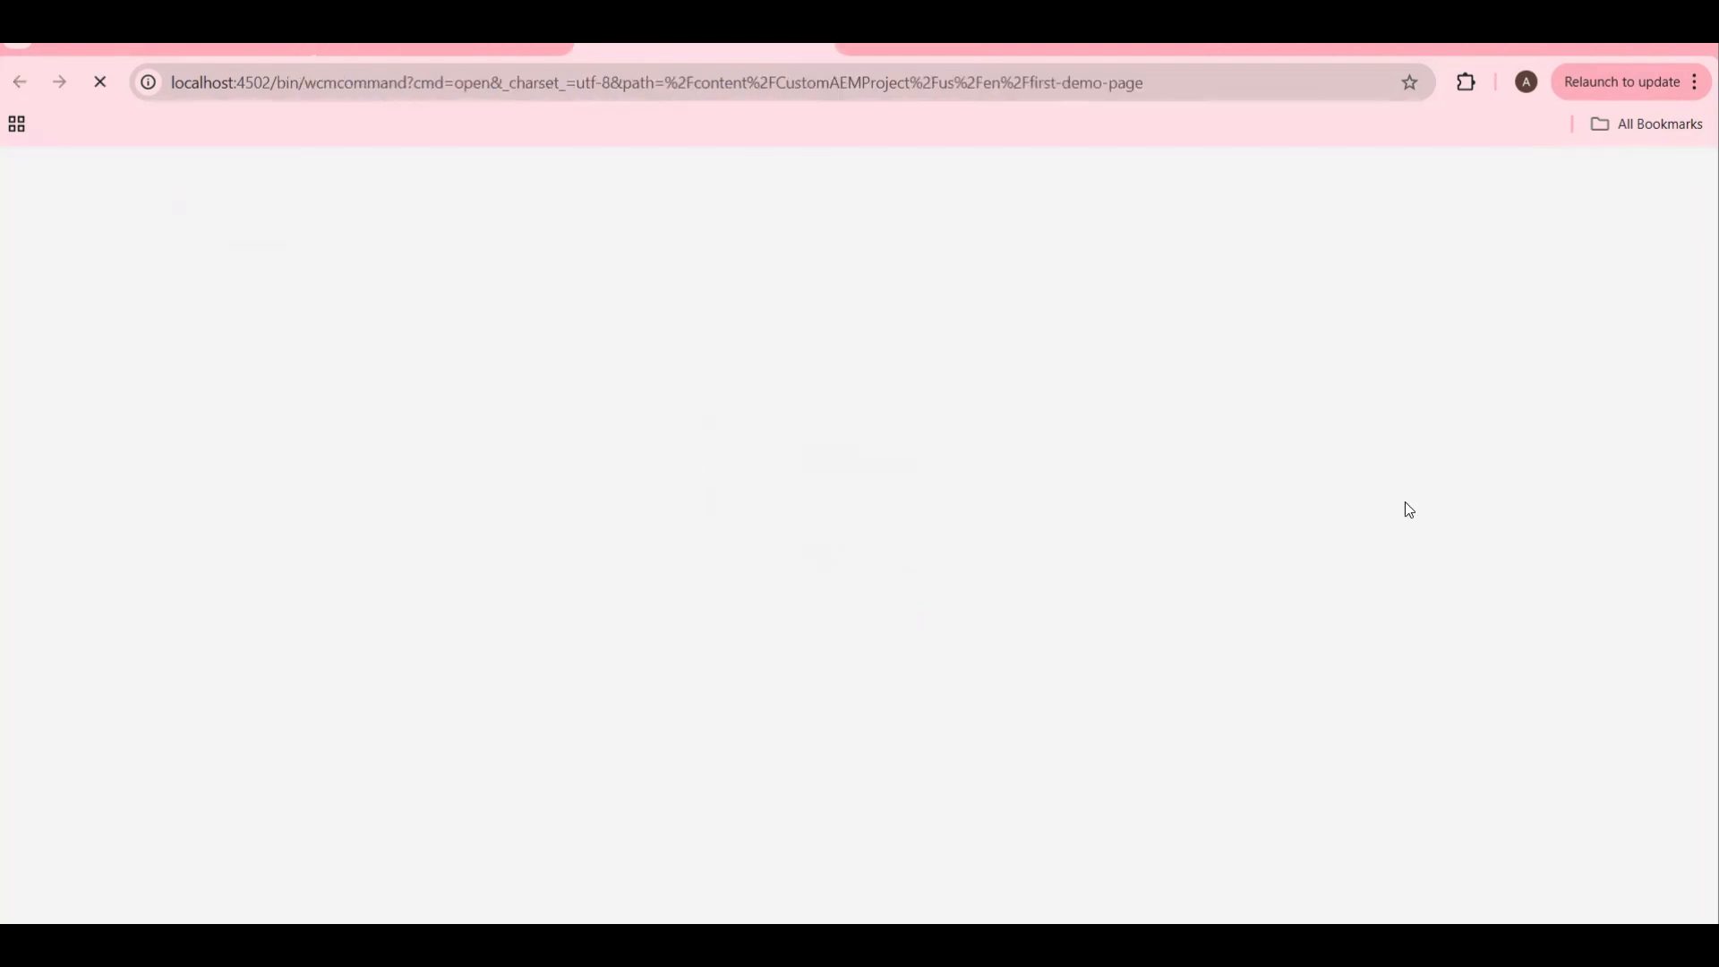